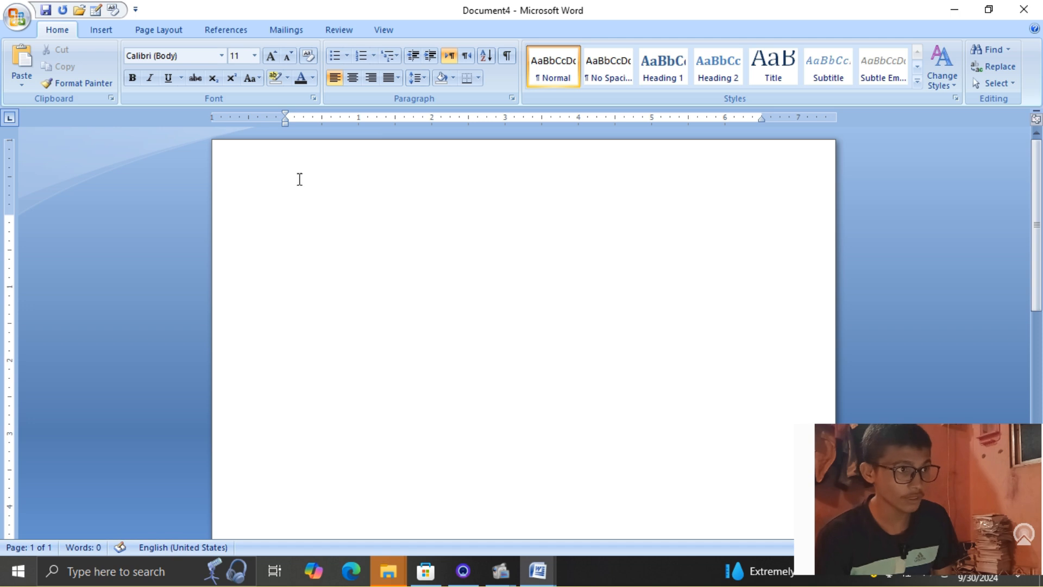
left_click(102, 32)
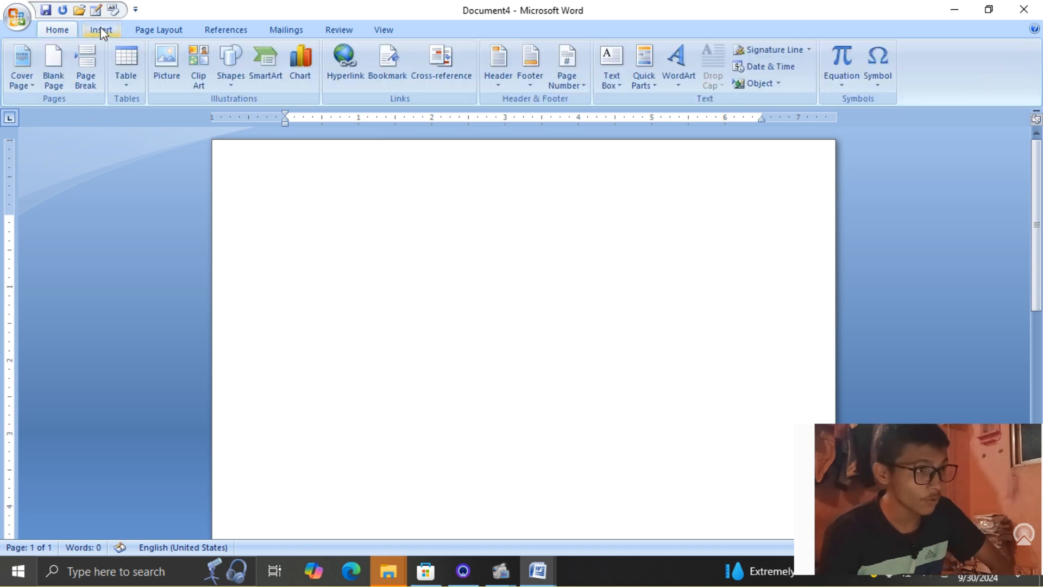
left_click(146, 30)
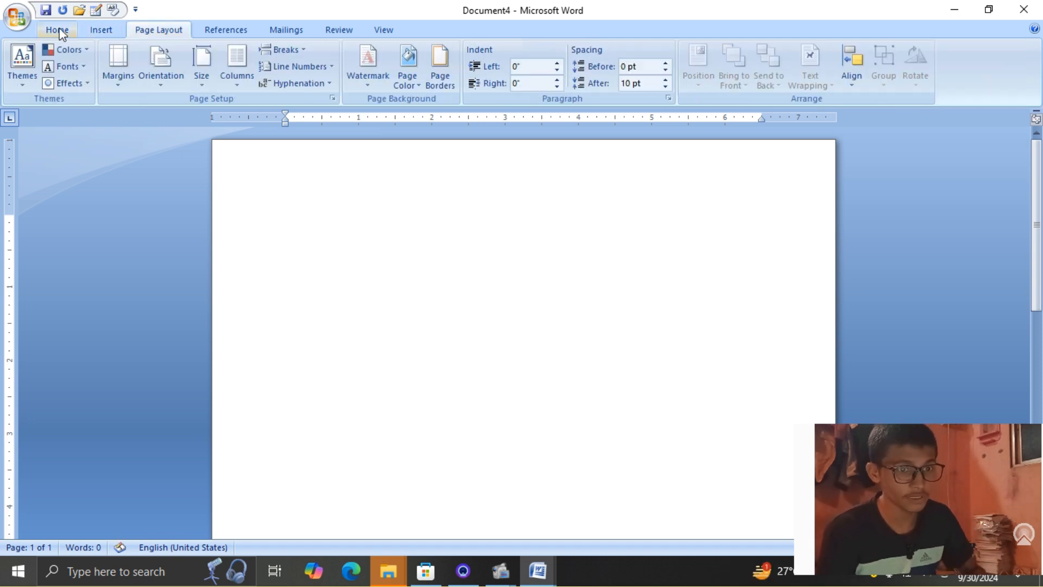
left_click(71, 28)
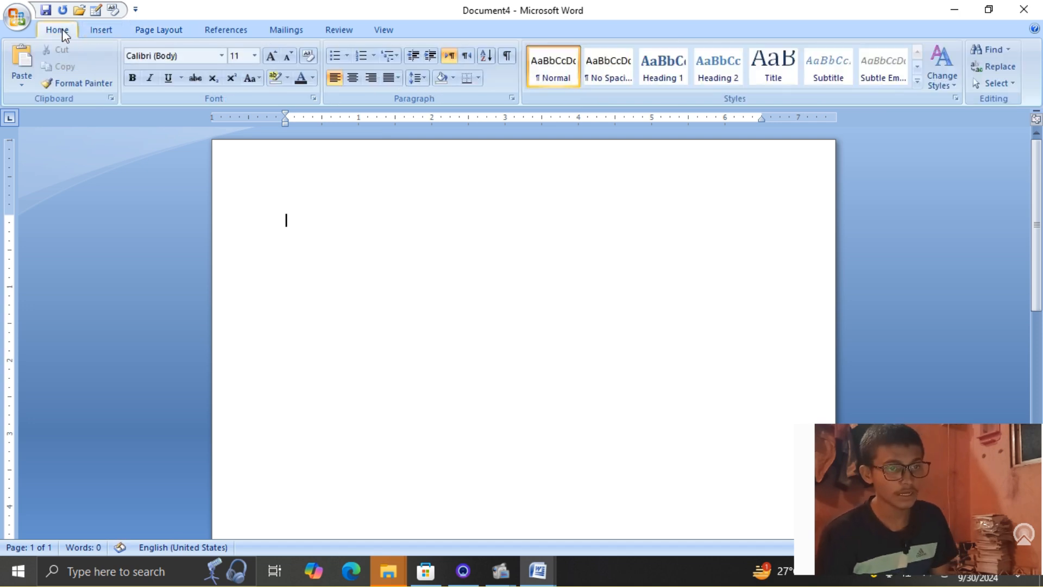
left_click(95, 32)
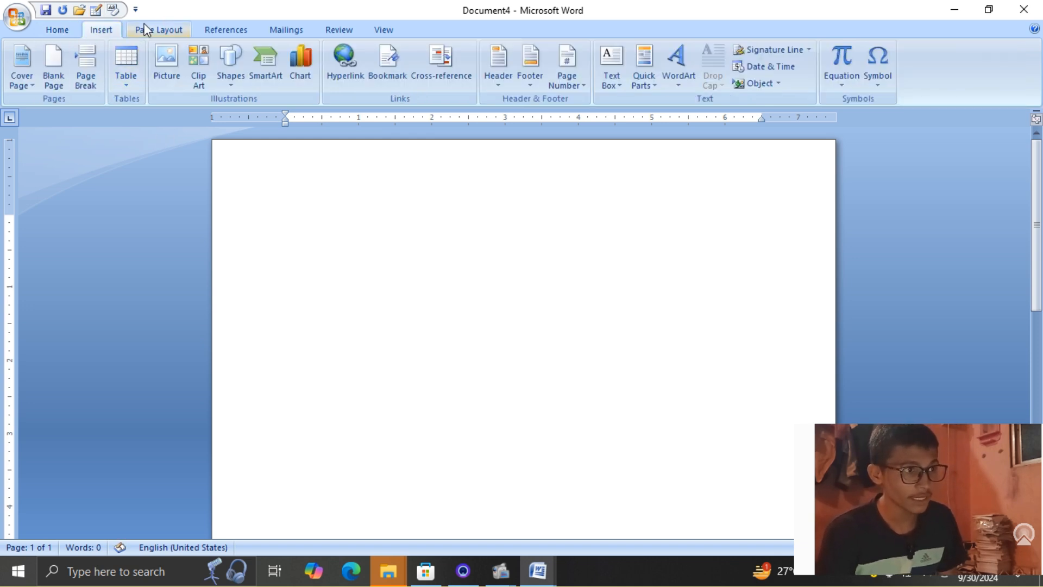
left_click(59, 29)
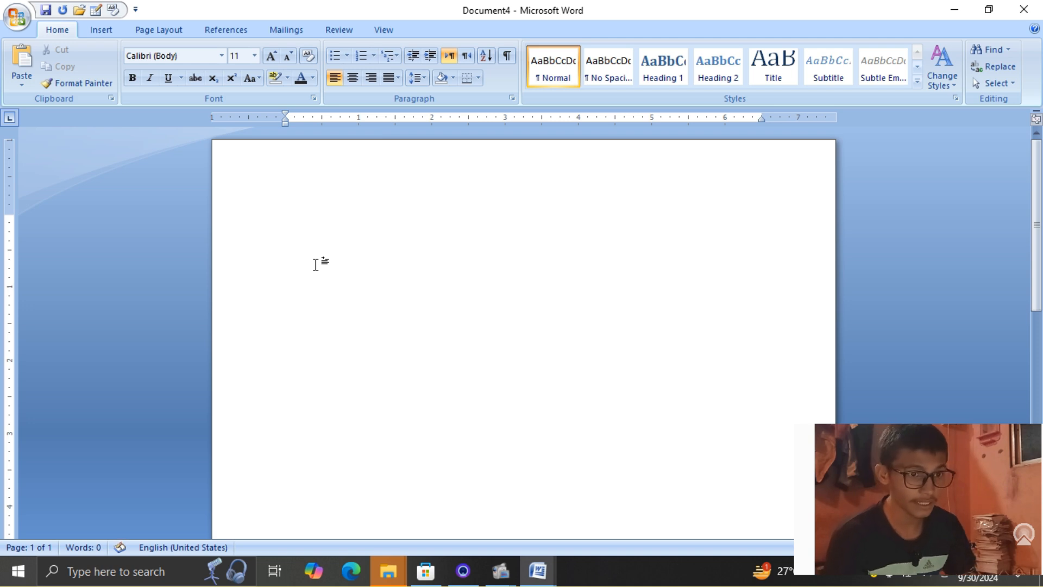
Generate four paragraphs of sample text in the blank document with =rand(4)
type("=")
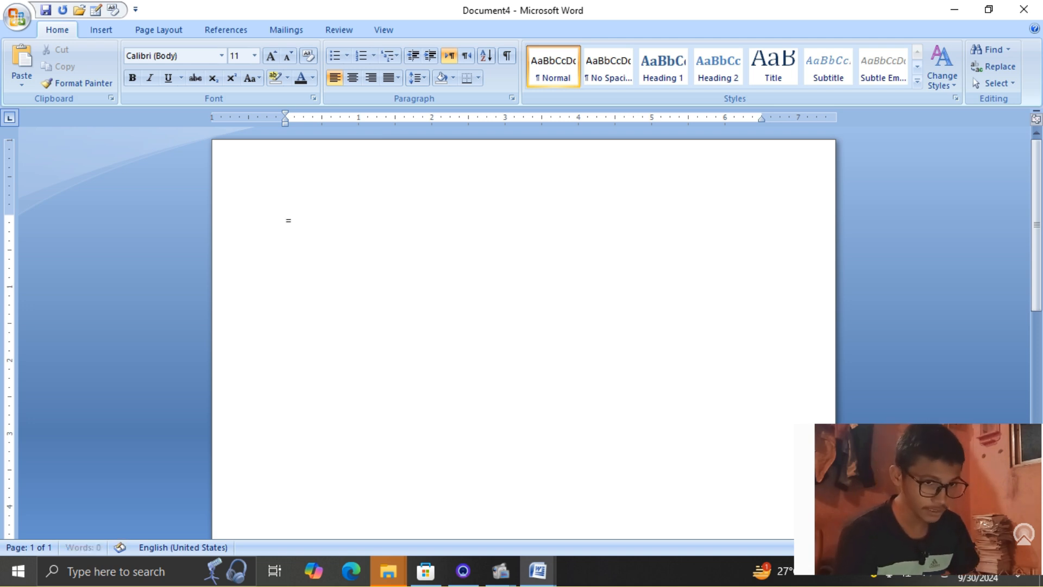
type("rand")
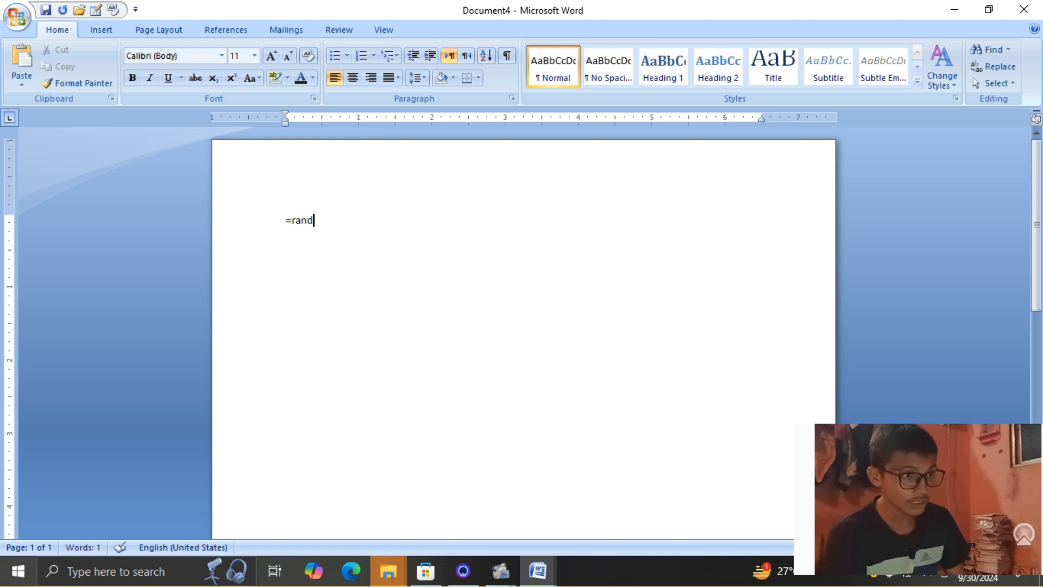
type("(")
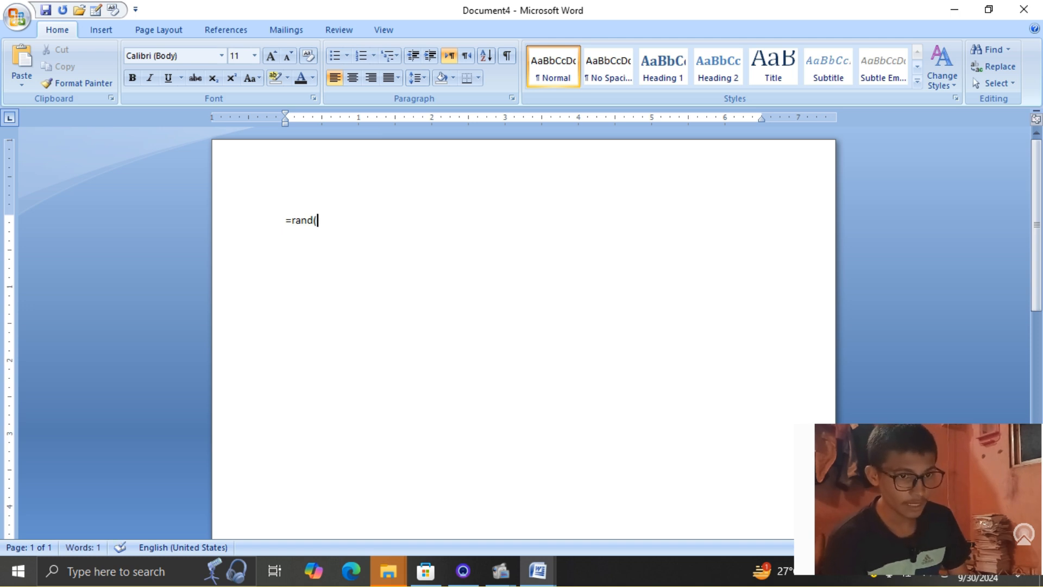
type("4")
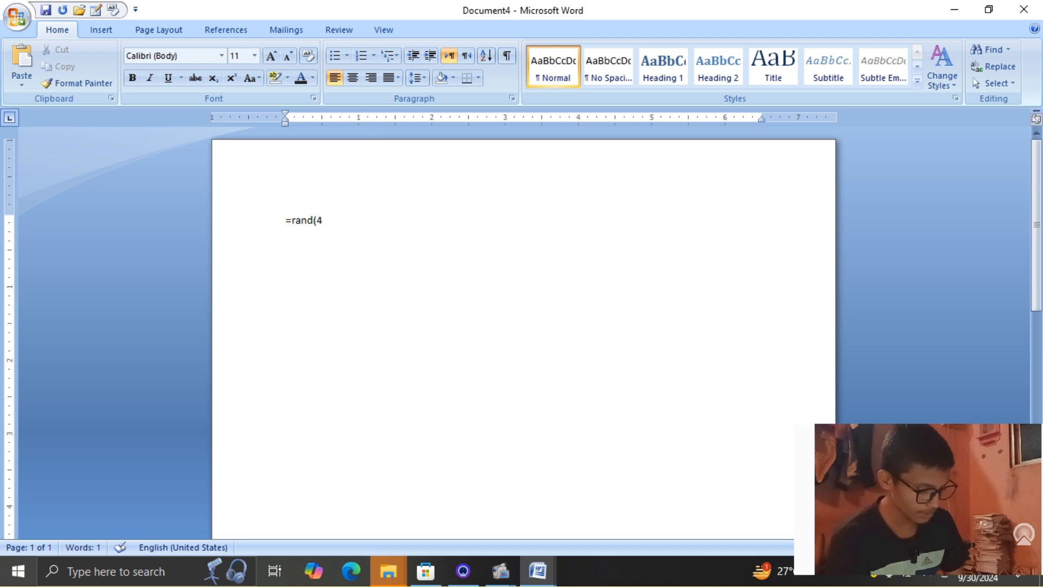
type(")")
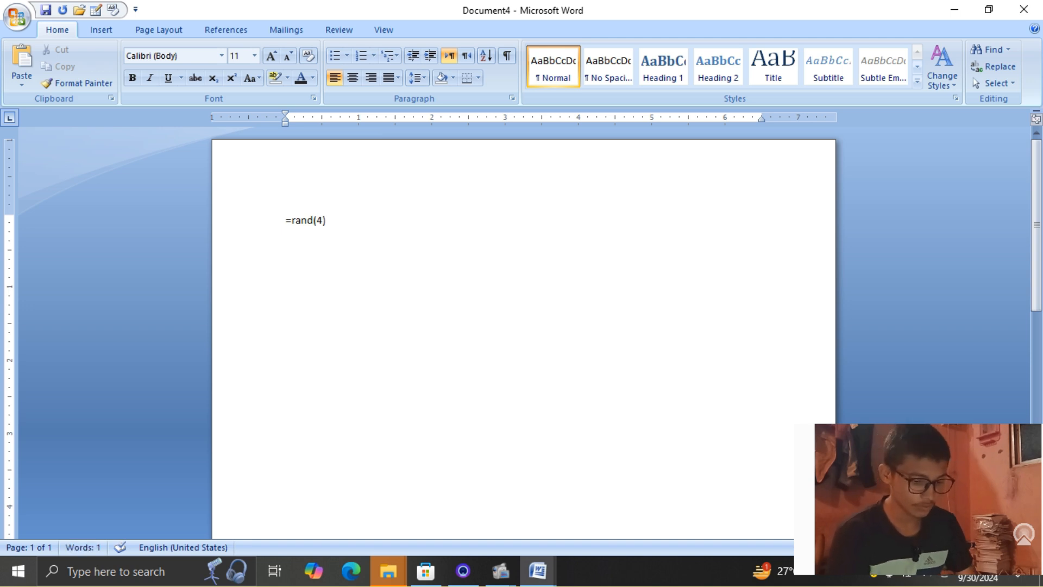
key("Return")
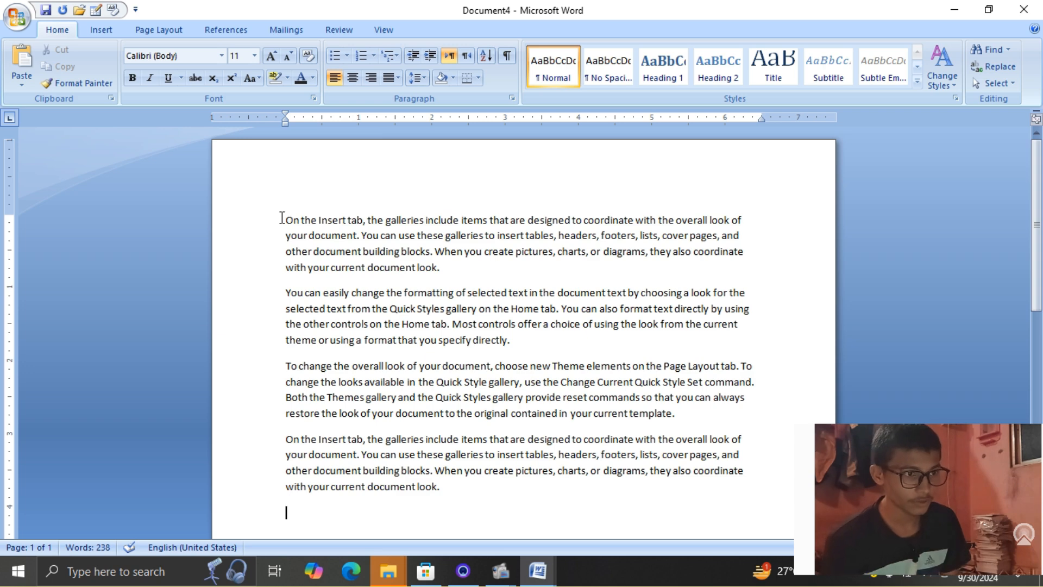
Copy the first paragraph and paste it on the empty line after the last paragraph
left_click_drag(282, 218, 439, 268)
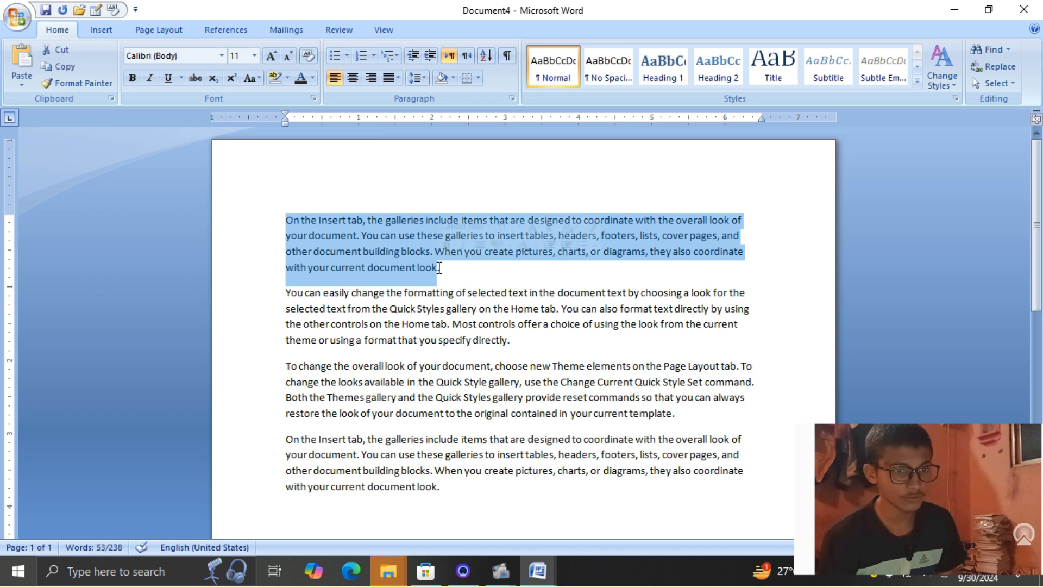
left_click(56, 66)
scroll(339, 325, "down", 5)
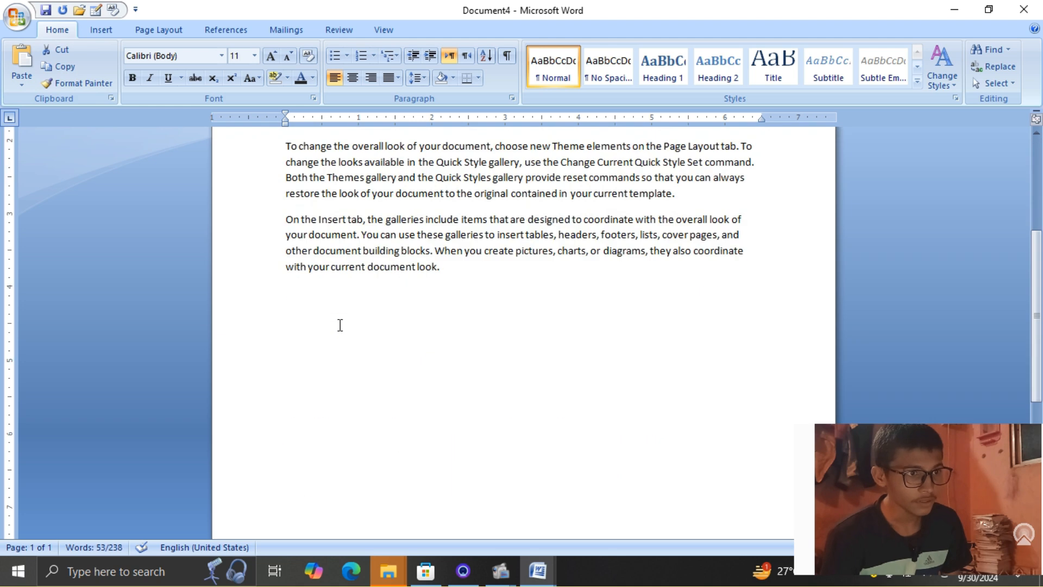
left_click(310, 312)
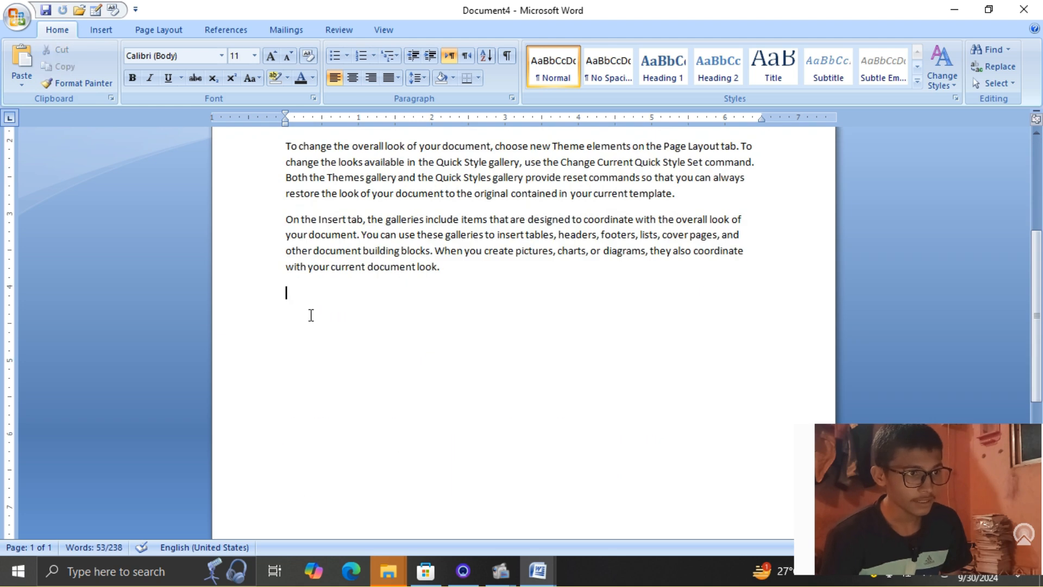
left_click(15, 70)
scroll(354, 338, "up", 5)
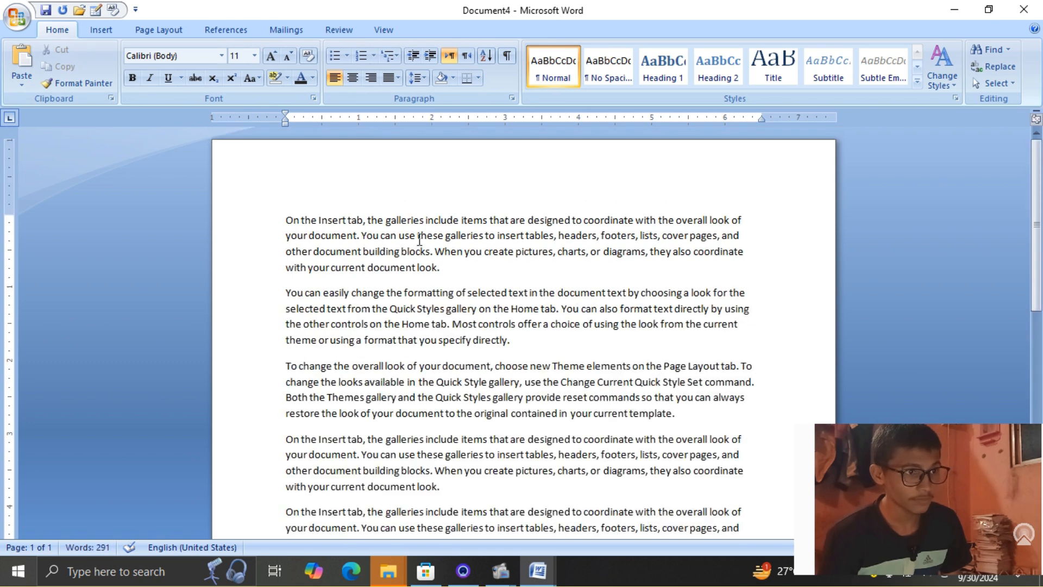
scroll(359, 245, "down", 5)
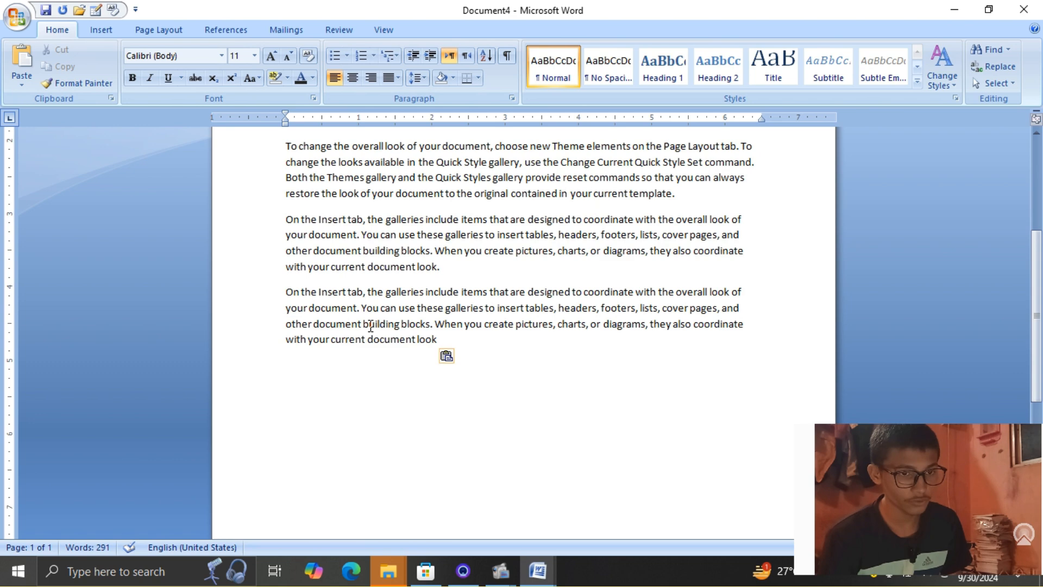
scroll(393, 251, "up", 5)
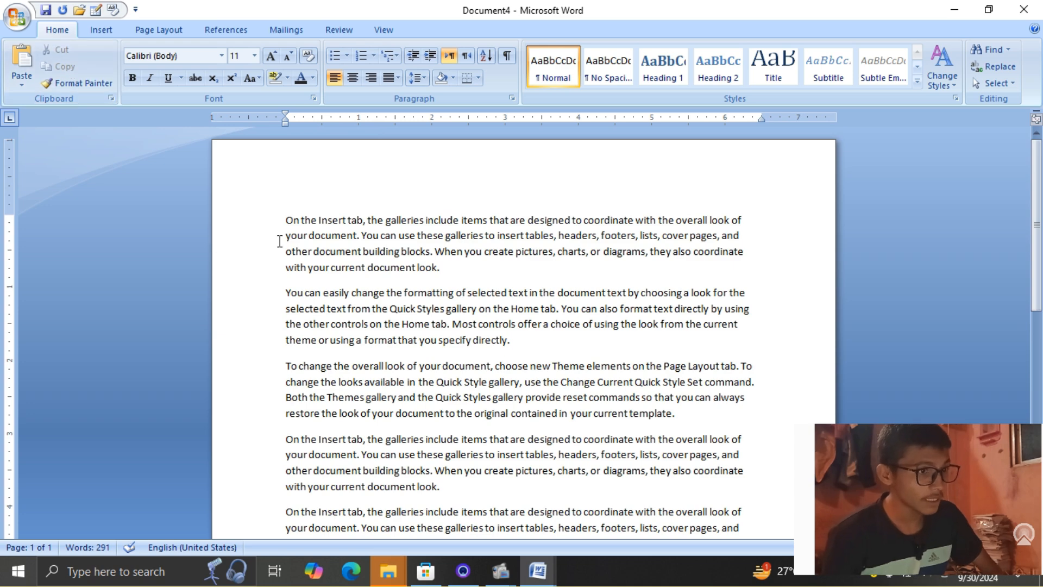
Cut the second paragraph, starting "You can easily change the formatting", and paste it as a new paragraph at the document's end
left_click_drag(259, 223, 427, 268)
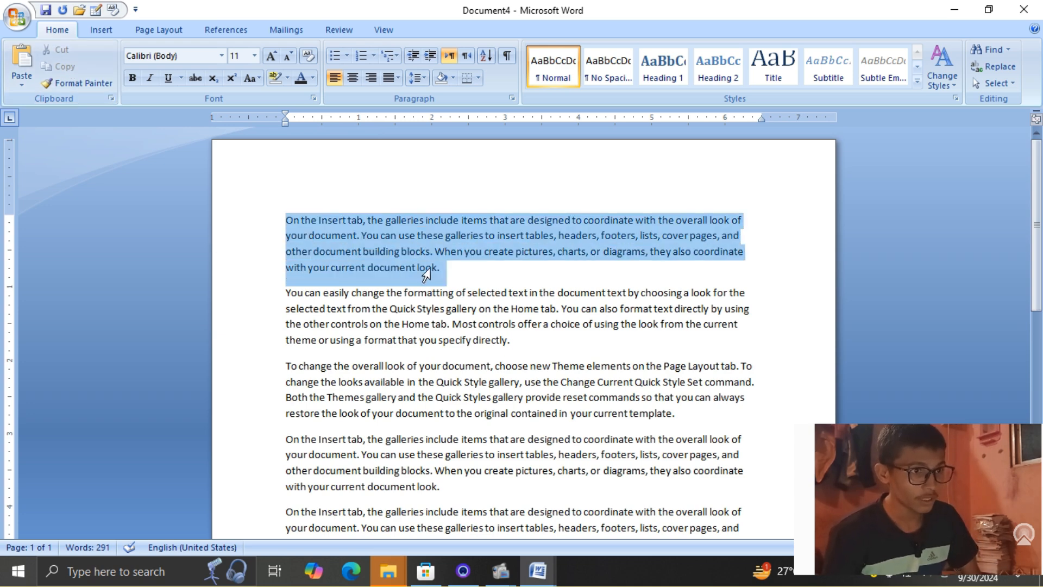
left_click(286, 251)
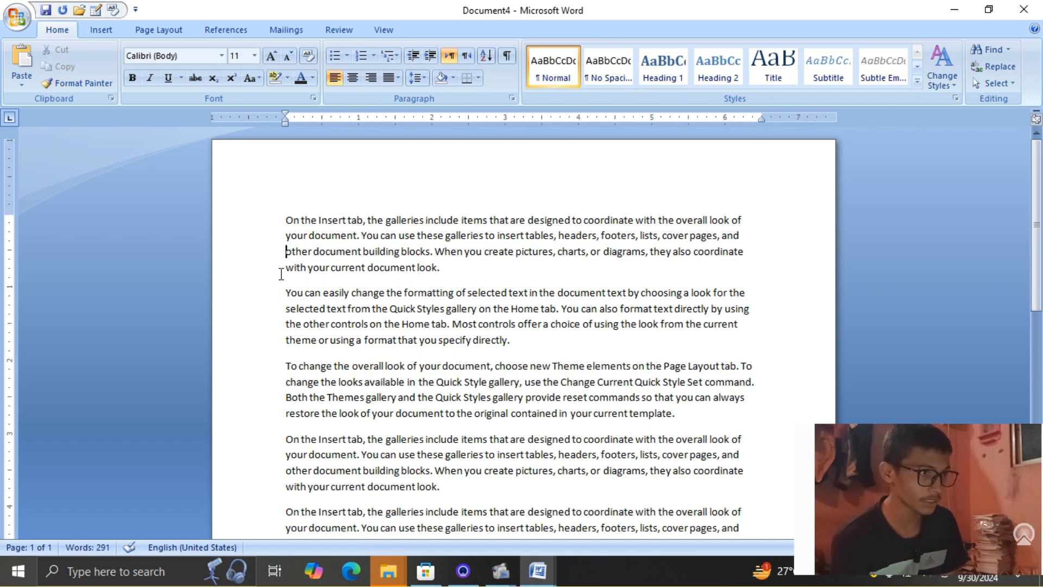
left_click_drag(284, 293, 561, 357)
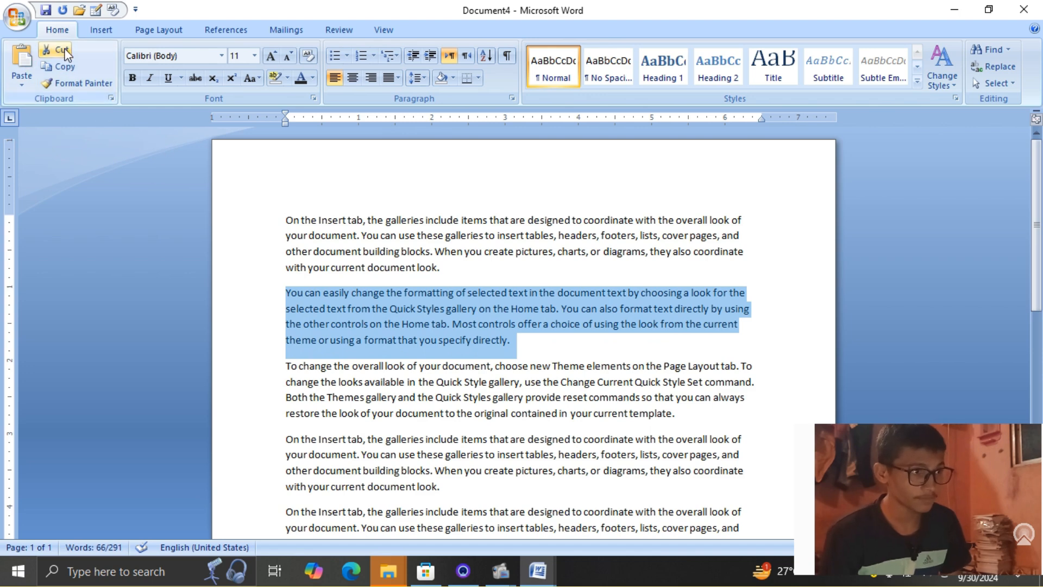
left_click(63, 52)
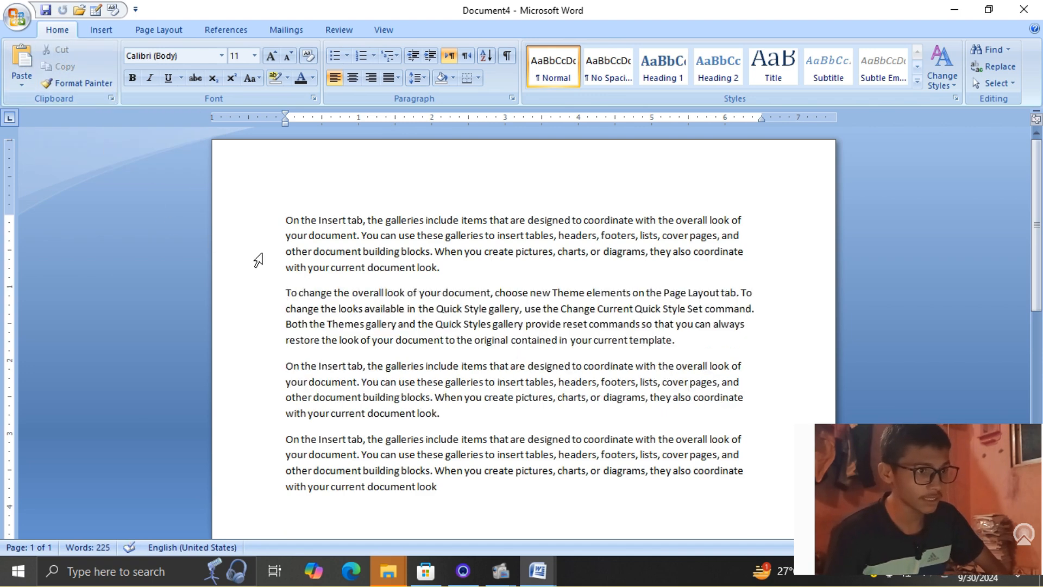
scroll(256, 261, "down", 3)
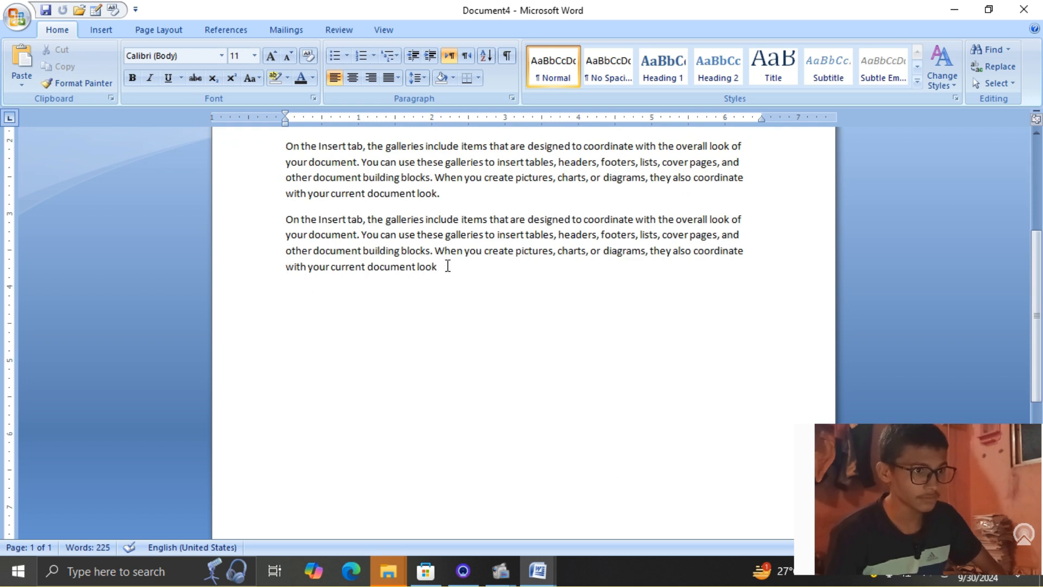
key("Return")
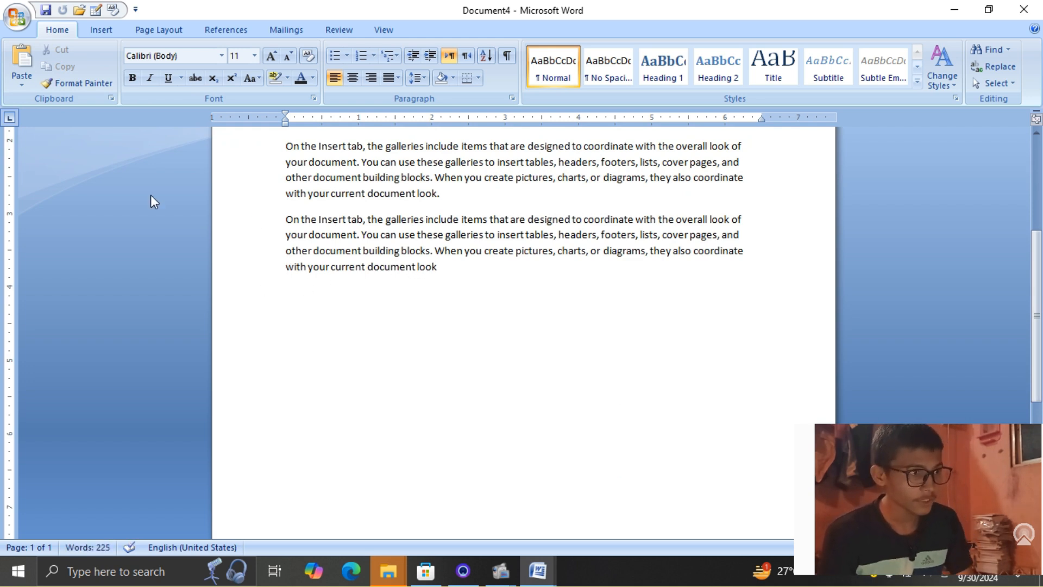
left_click(22, 60)
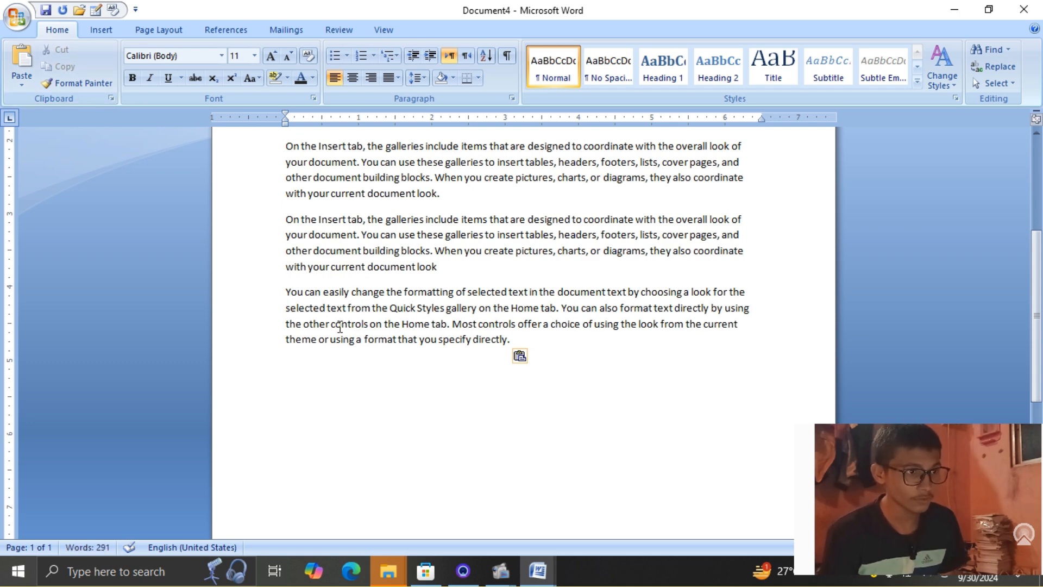
scroll(341, 327, "up", 5)
scroll(344, 375, "down", 10)
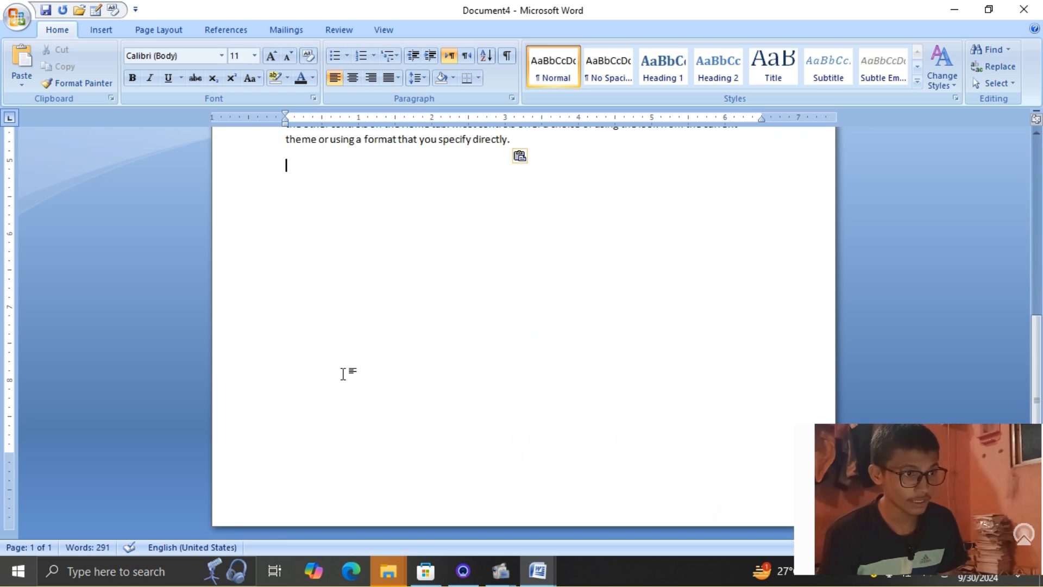
scroll(343, 373, "up", 10)
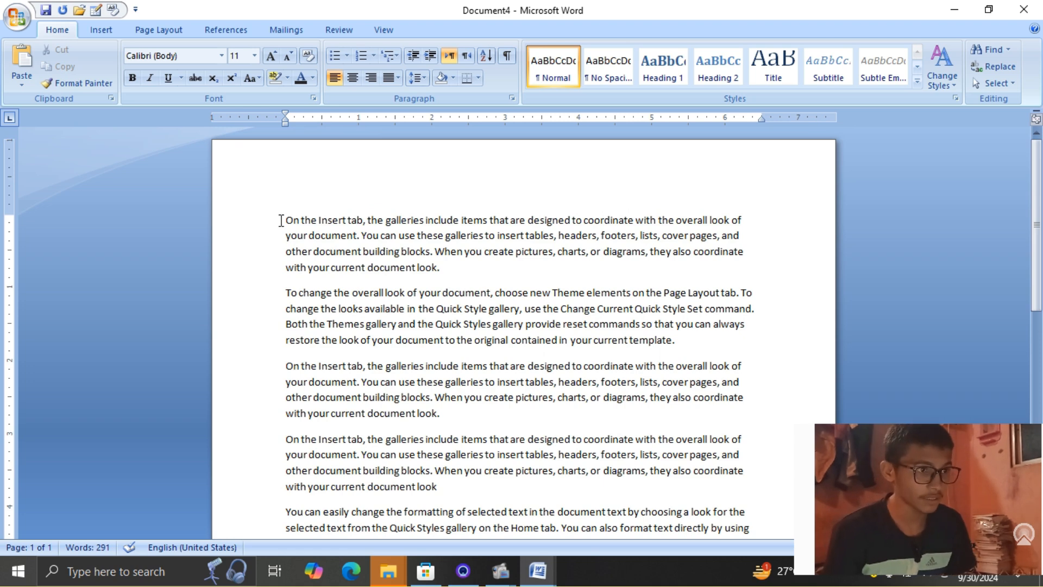
Format the first paragraph's opening sentence in Algerian, size 14, with a grey font color
left_click_drag(281, 220, 357, 236)
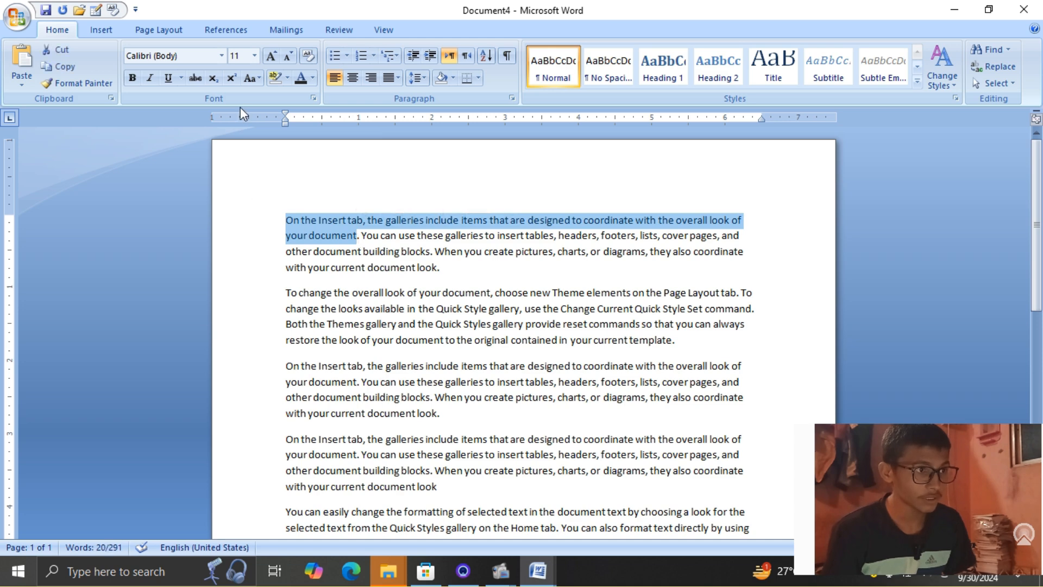
left_click(221, 56)
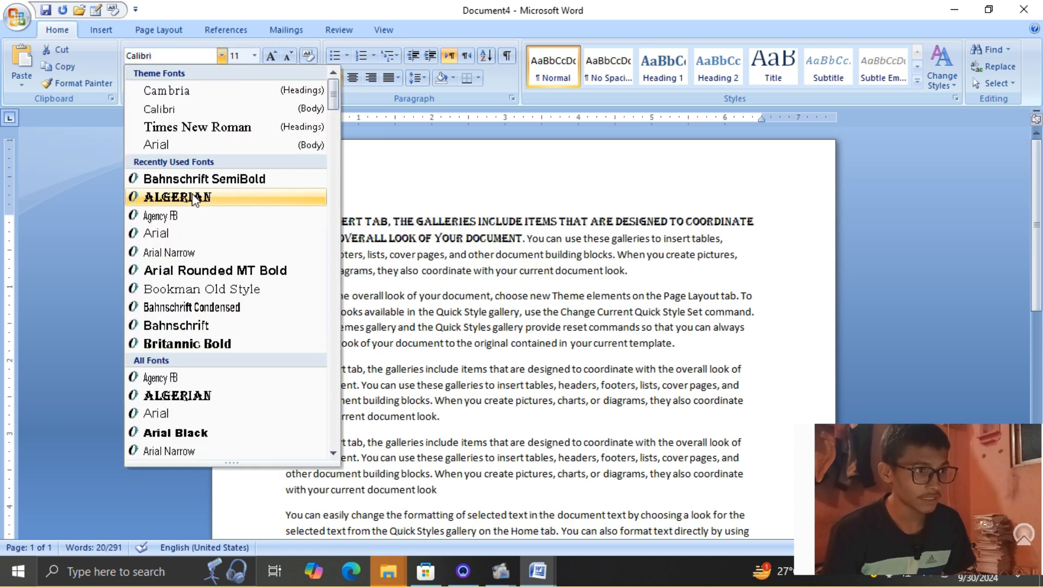
left_click(195, 199)
left_click(255, 58)
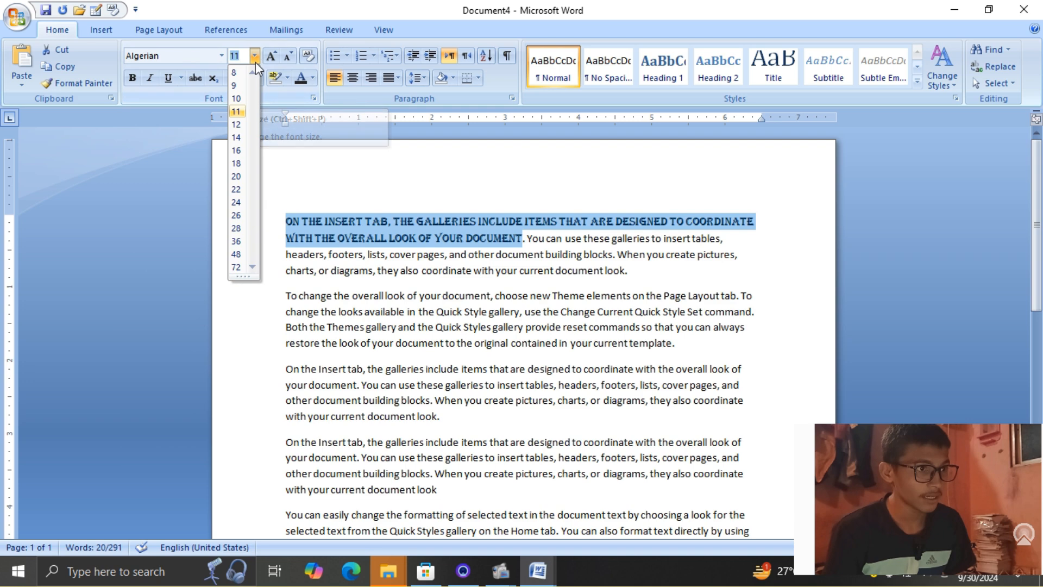
left_click(238, 137)
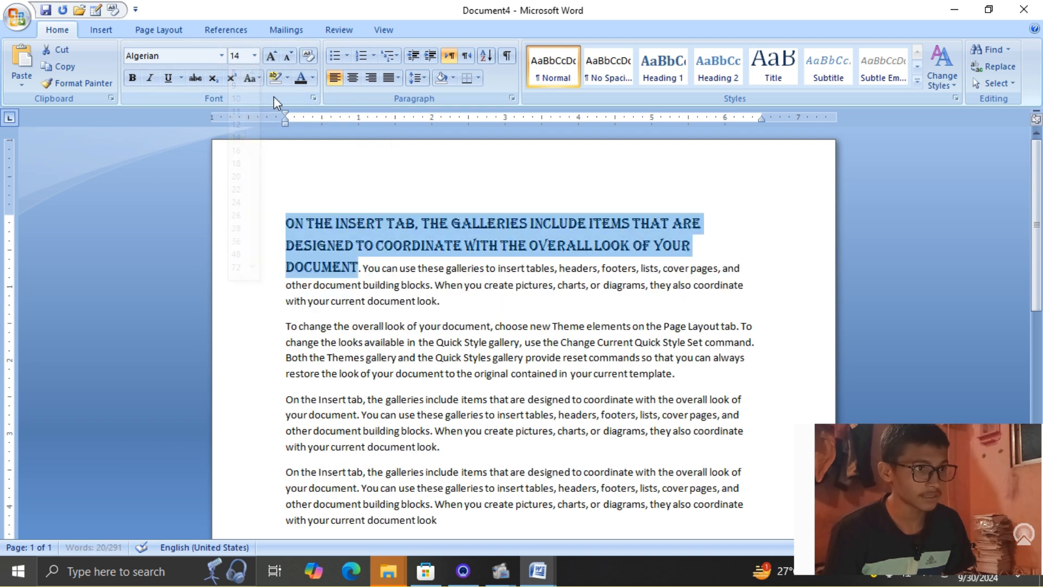
left_click(313, 78)
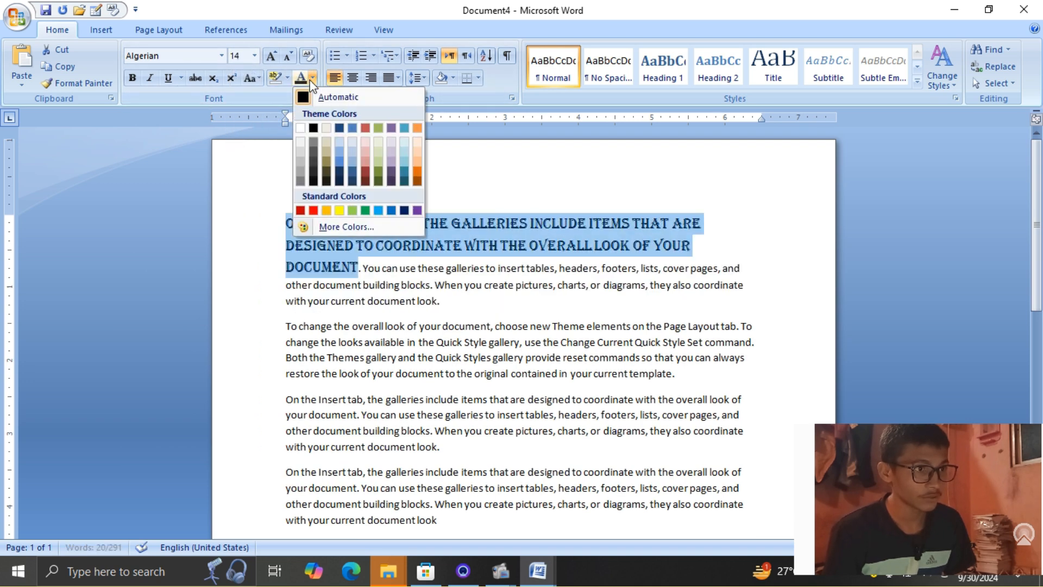
left_click(315, 151)
left_click(369, 269)
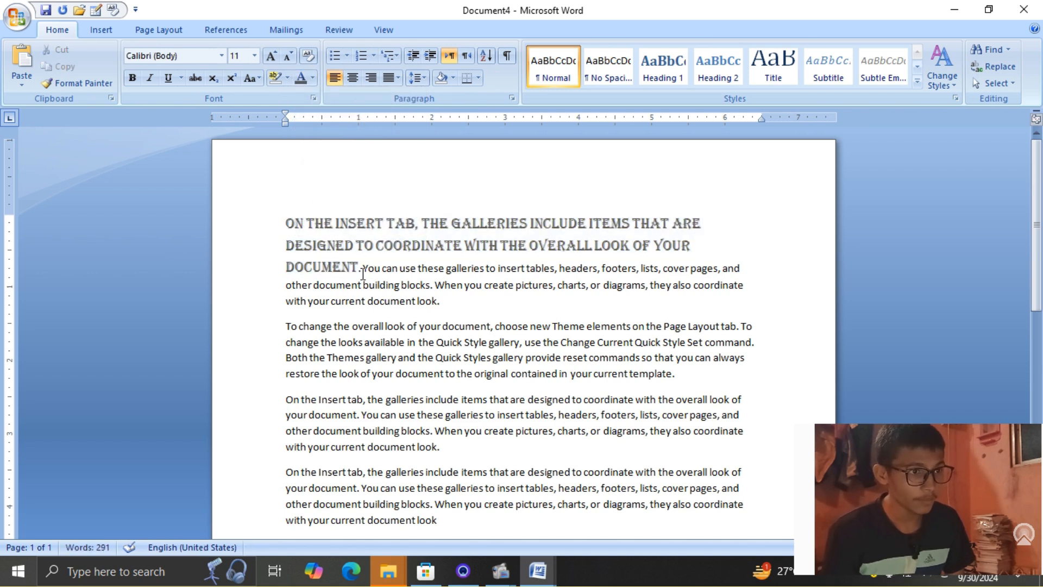
Copy the first sentence's Algerian formatting onto the rest of the first paragraph with Format Painter
left_click_drag(359, 269, 382, 269)
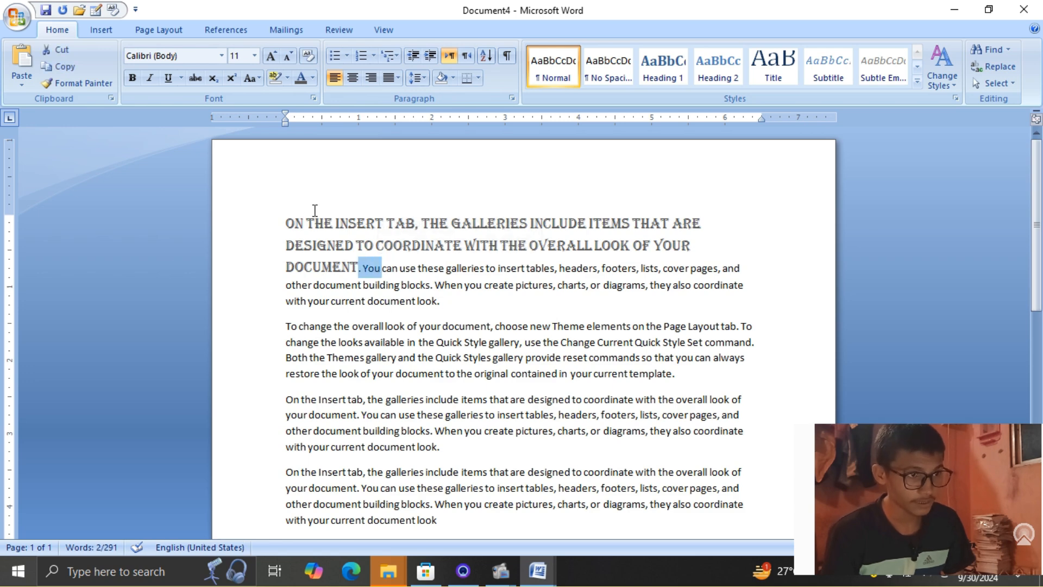
left_click(315, 210)
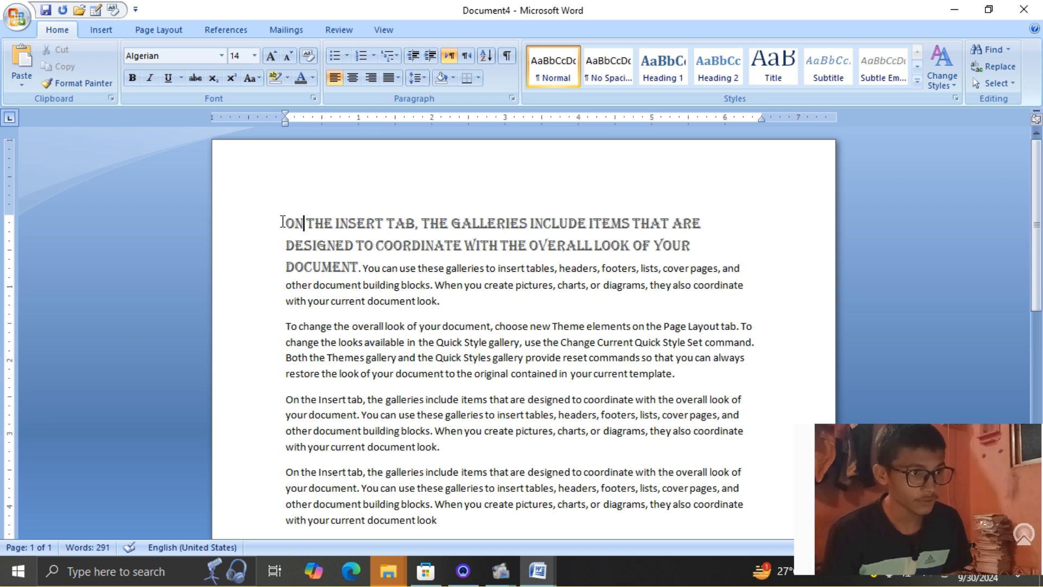
left_click_drag(282, 221, 358, 264)
left_click(93, 79)
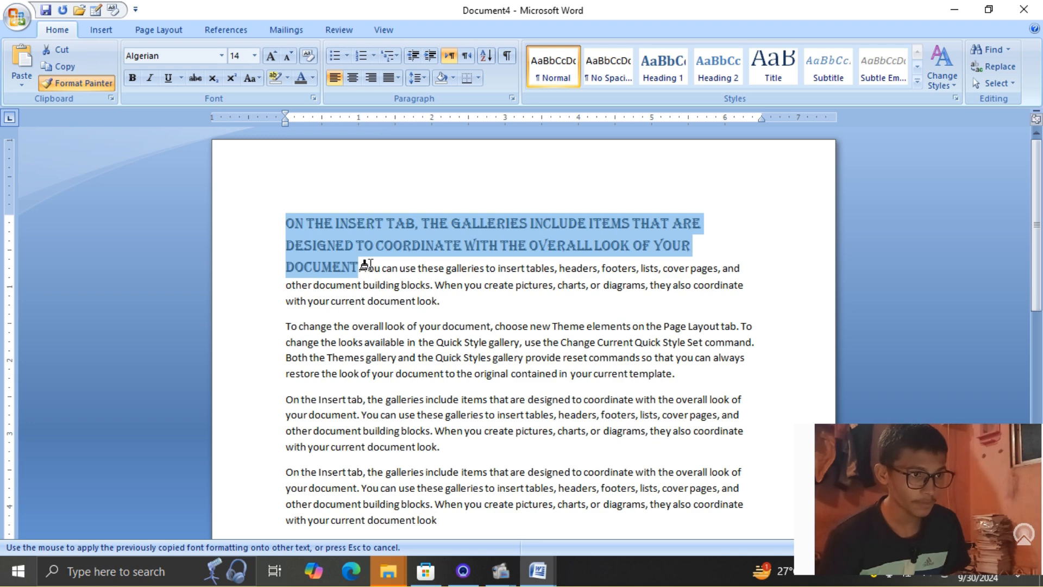
mouse_move(370, 268)
left_mouse_down()
mouse_move(624, 286)
mouse_move(637, 300)
left_mouse_up()
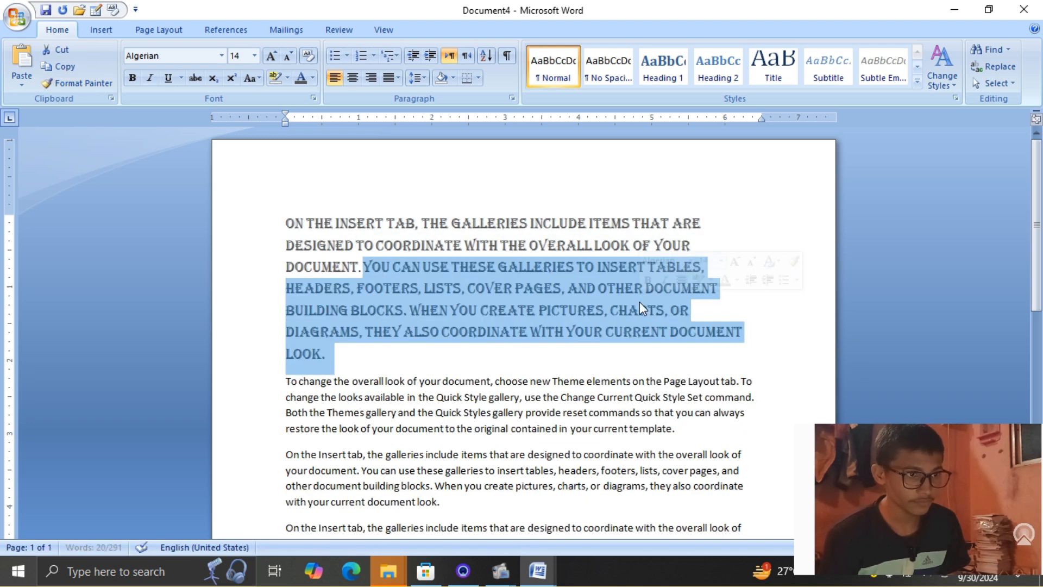
left_click(461, 268)
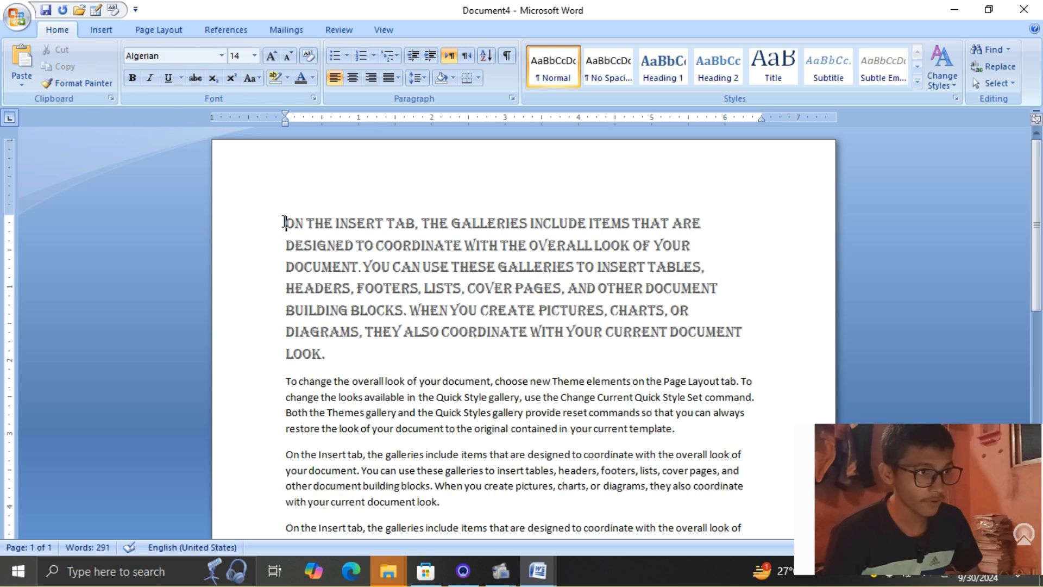
left_click_drag(286, 222, 636, 348)
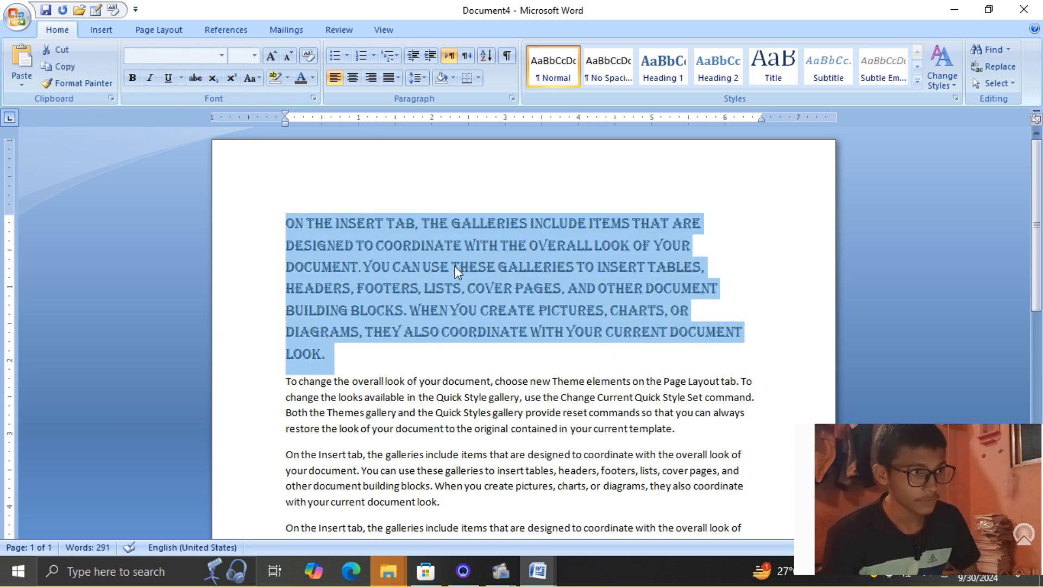
left_click(305, 245)
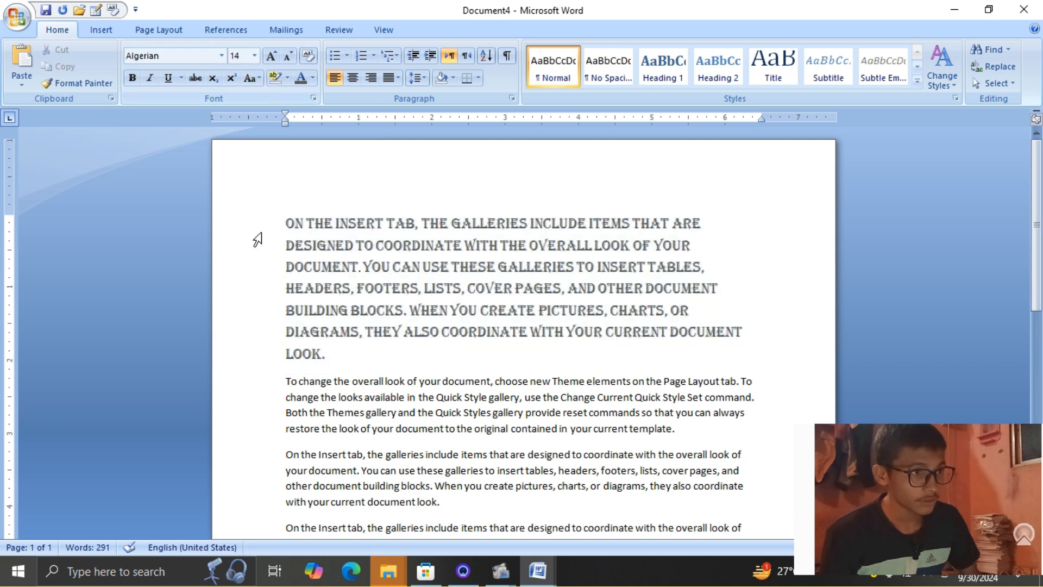
Set the font of the second paragraph, starting "To change the overall look", to Edwardian Script ITC
left_click_drag(282, 380, 706, 436)
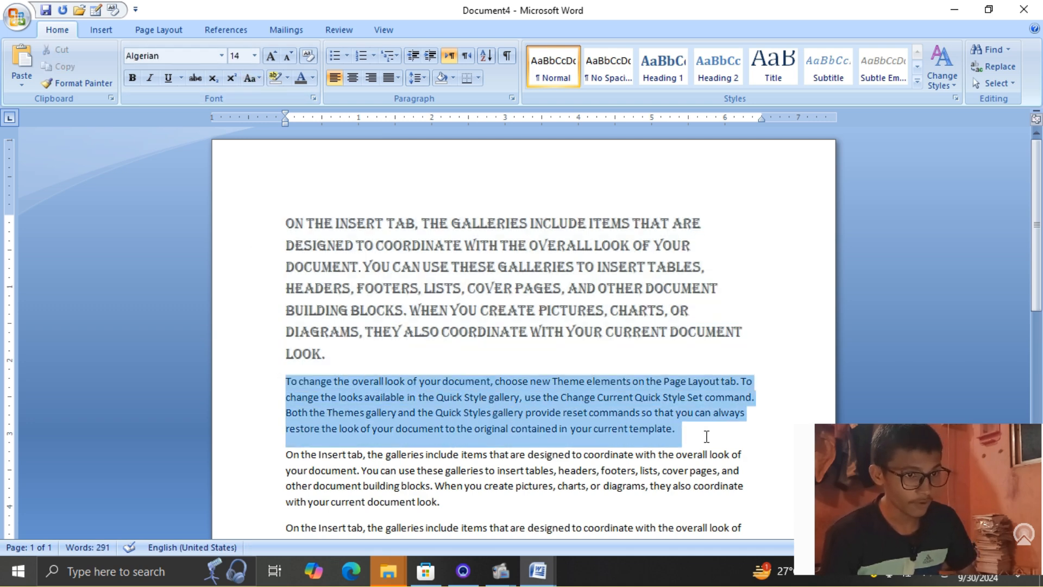
left_click(221, 56)
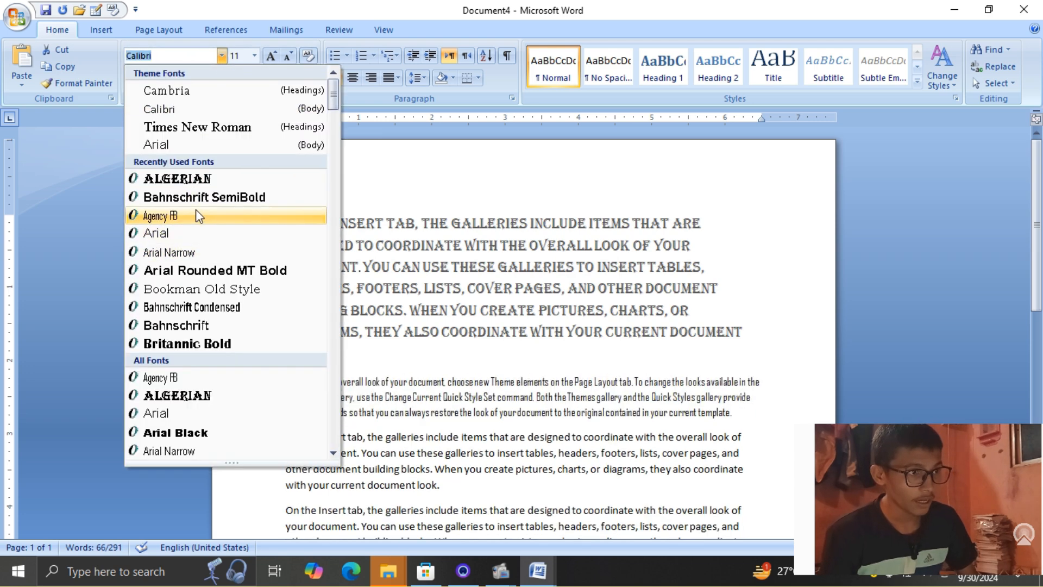
scroll(212, 261, "down", 10)
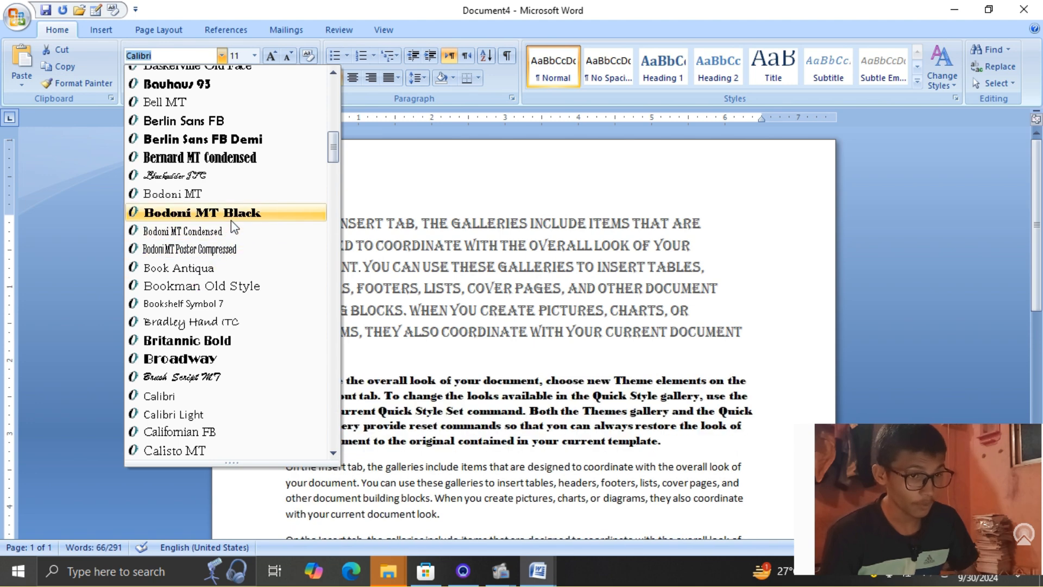
scroll(231, 227, "down", 12)
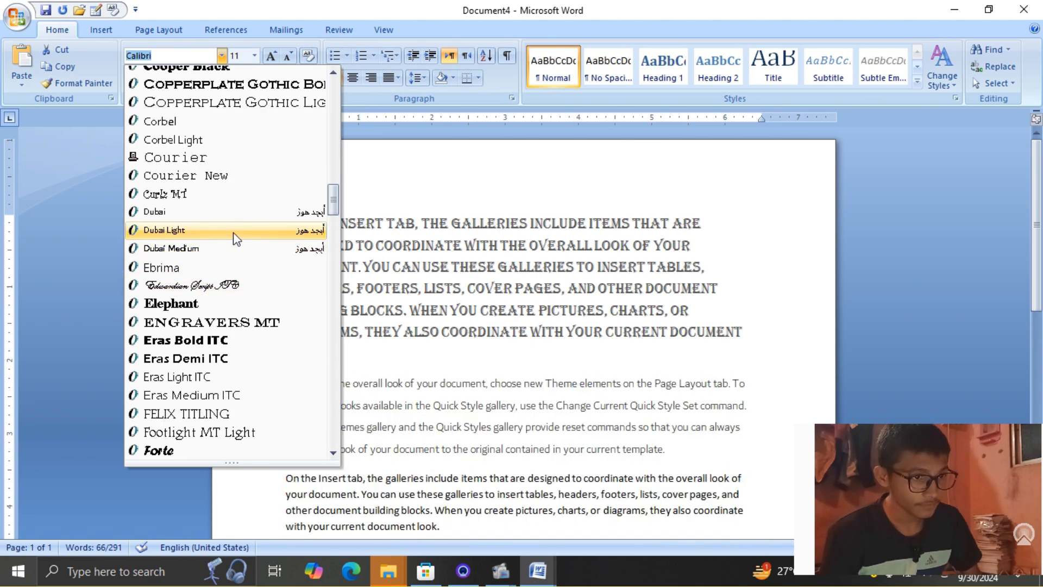
left_click(220, 286)
left_click(376, 423)
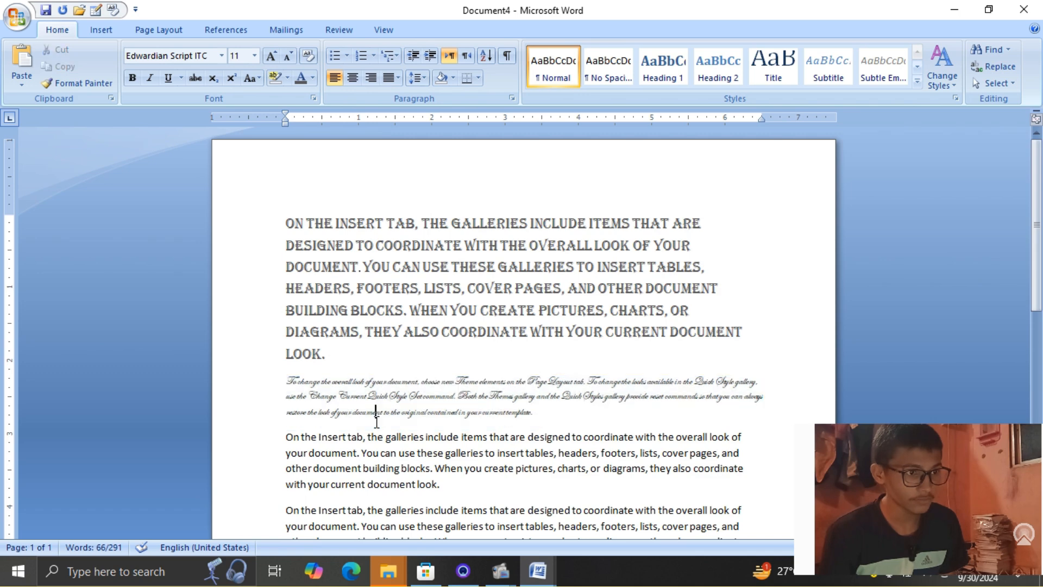
Apply bold, italic and underline to the whole second paragraph
scroll(315, 396, "down", 3)
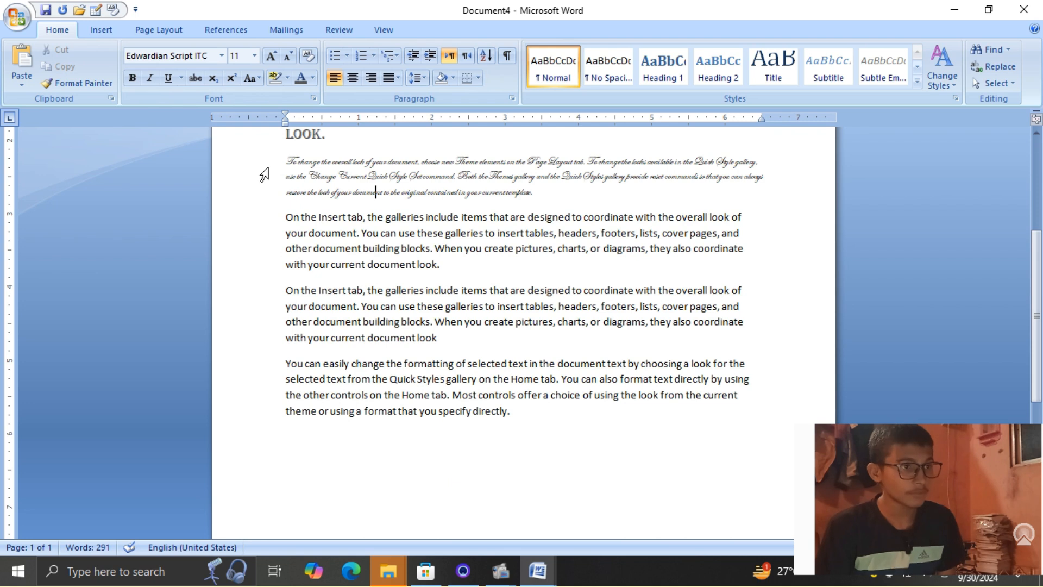
left_click_drag(287, 162, 540, 196)
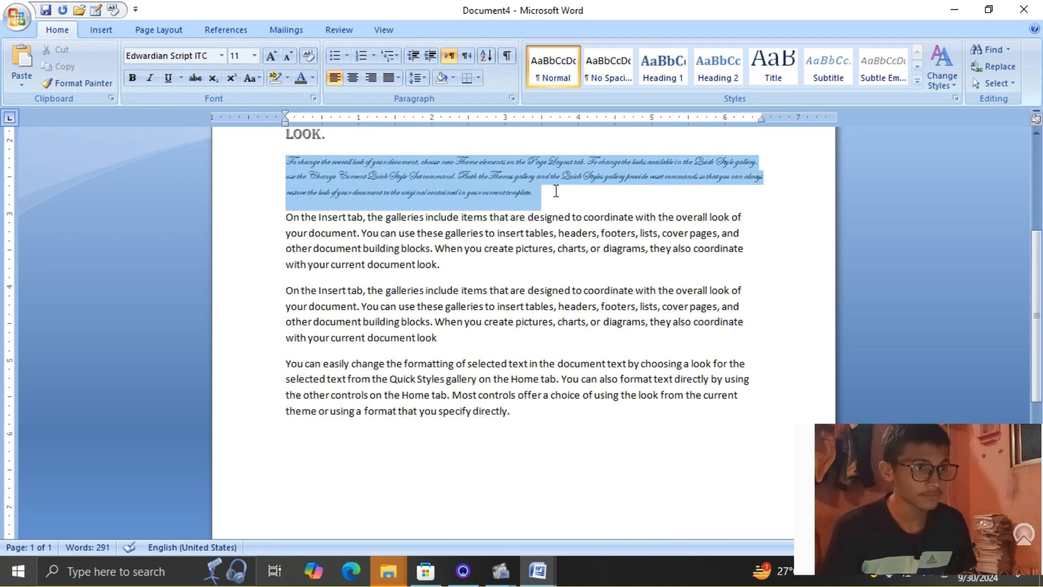
left_click(132, 78)
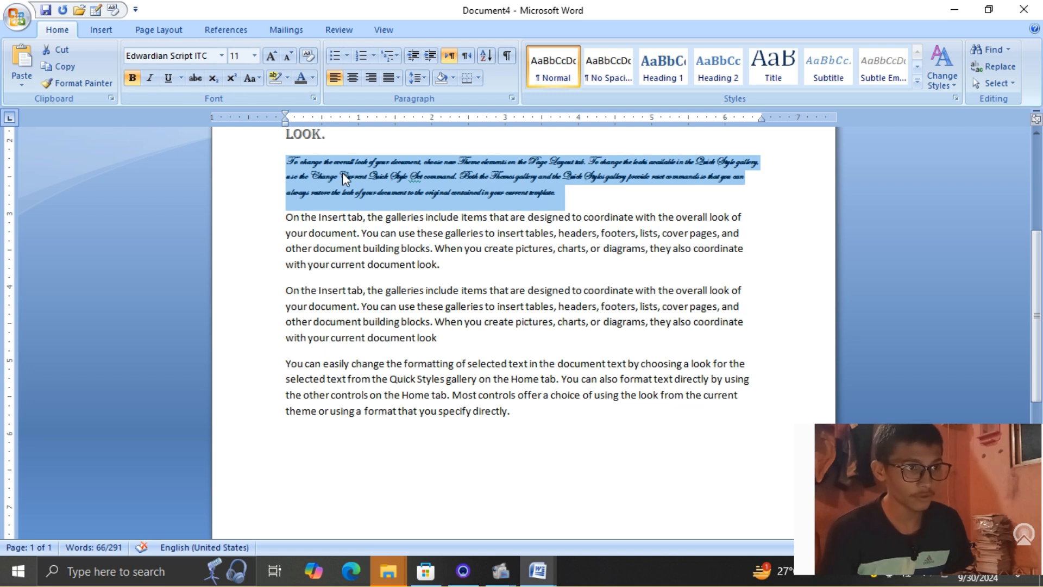
left_click(290, 217)
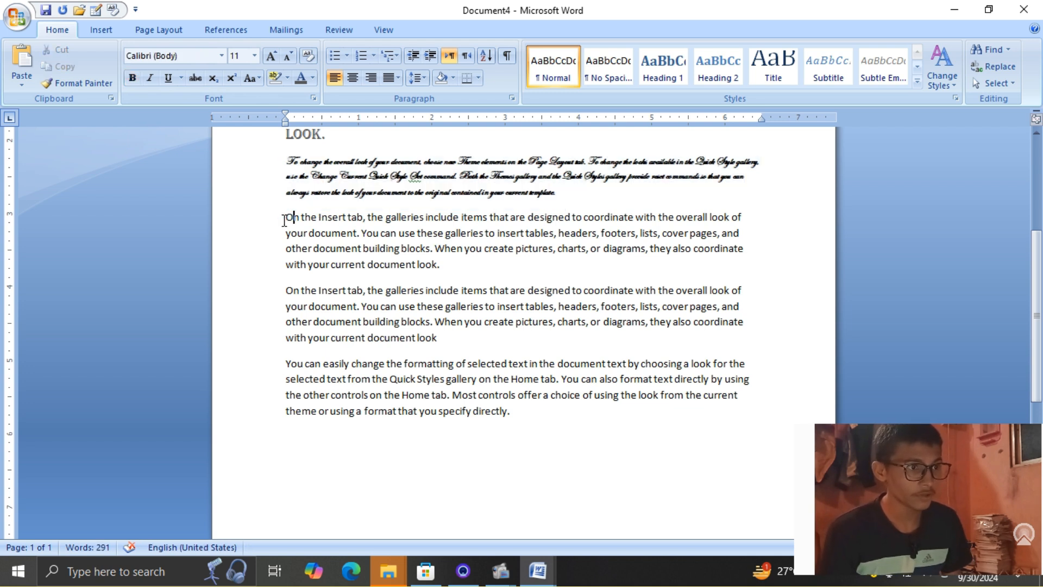
left_click_drag(286, 162, 582, 198)
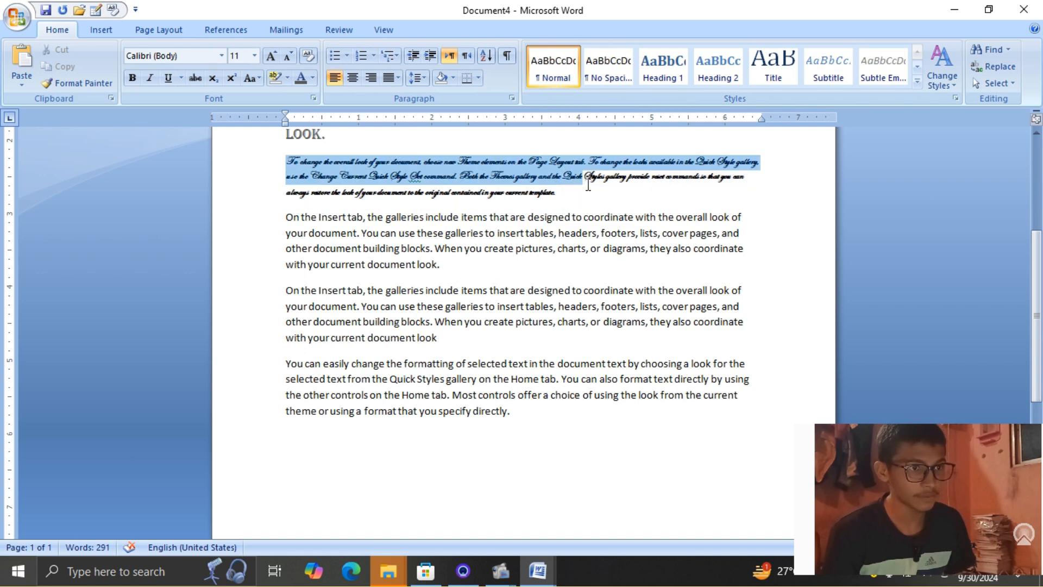
left_click(150, 80)
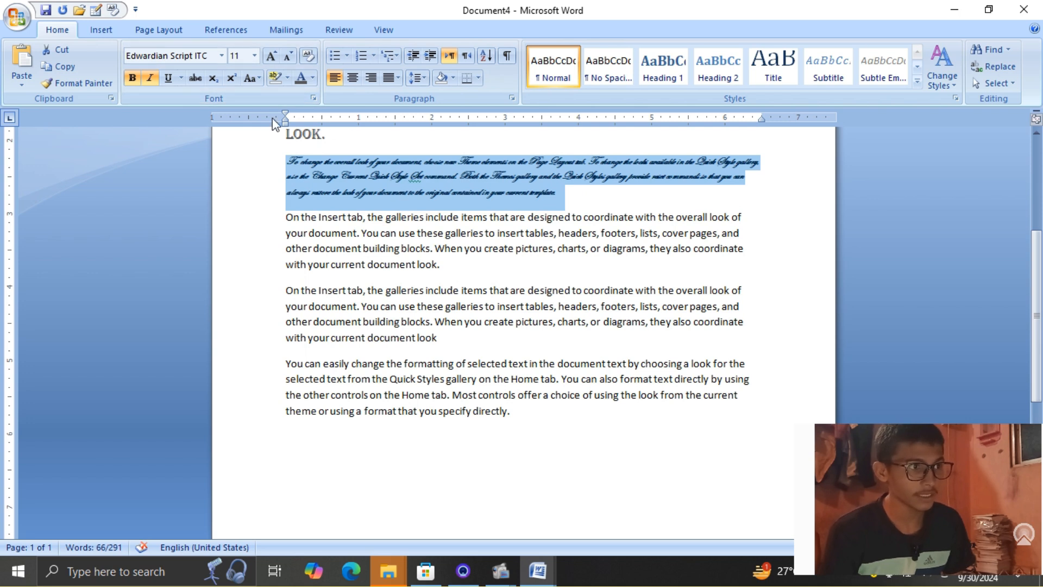
left_click(163, 81)
left_click(469, 216)
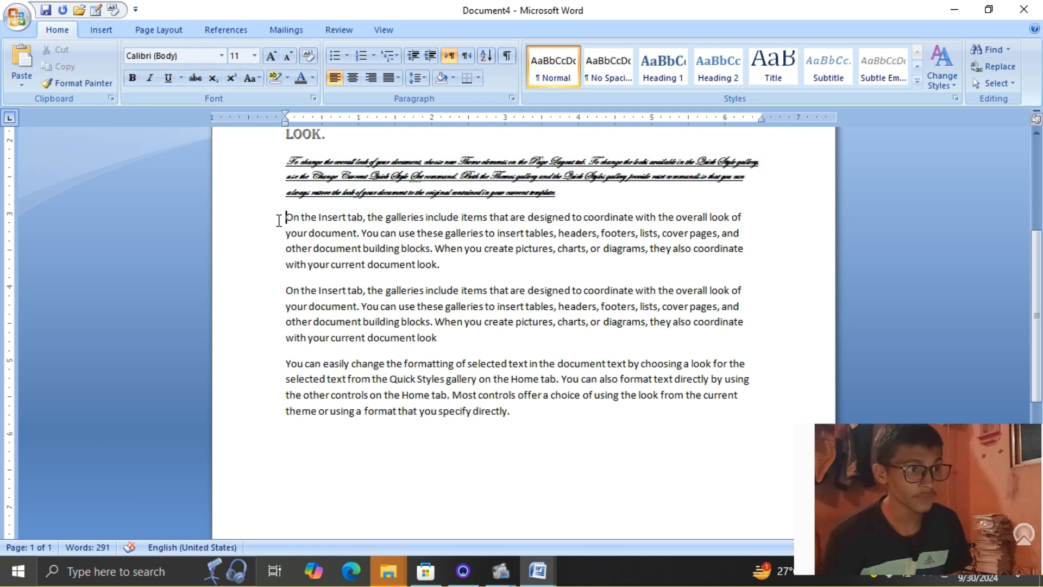
Apply a double underline to the whole third paragraph, starting "On the Insert tab"
left_click_drag(279, 220, 445, 276)
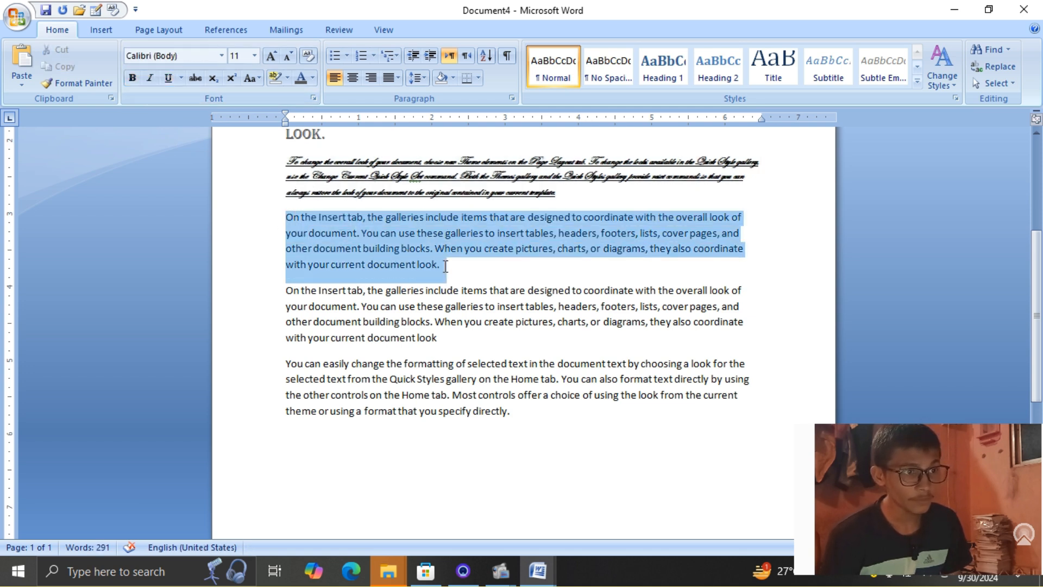
left_click(183, 78)
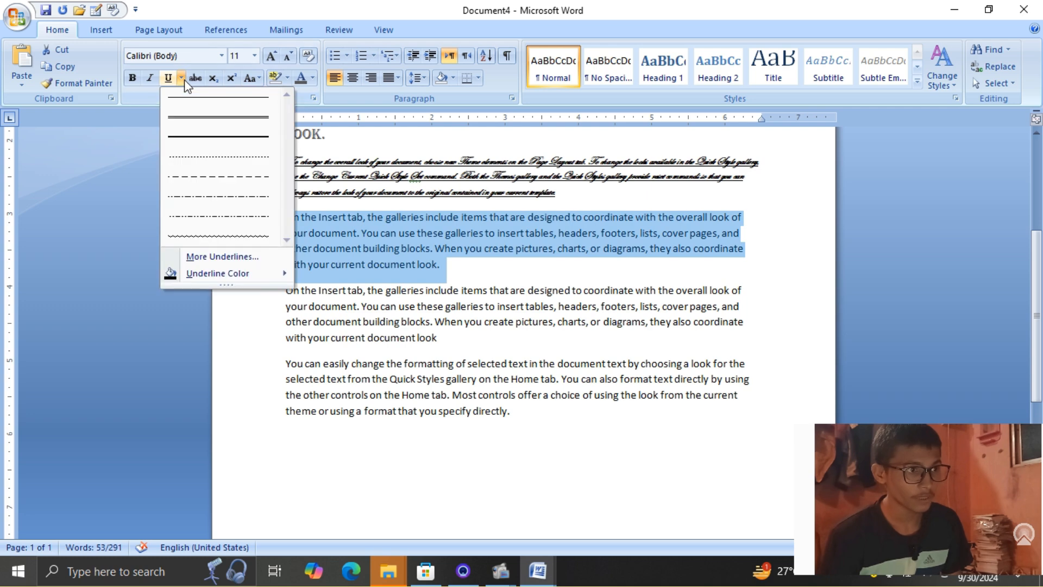
left_click(216, 121)
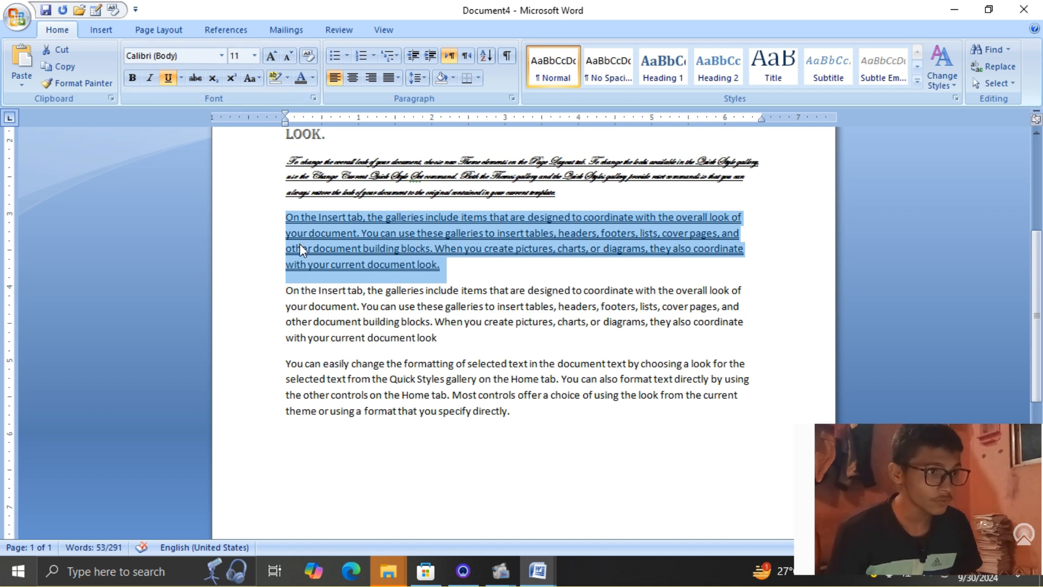
Strike through the words "On the Insert tab" at the start of the fourth paragraph
left_click_drag(291, 294, 363, 292)
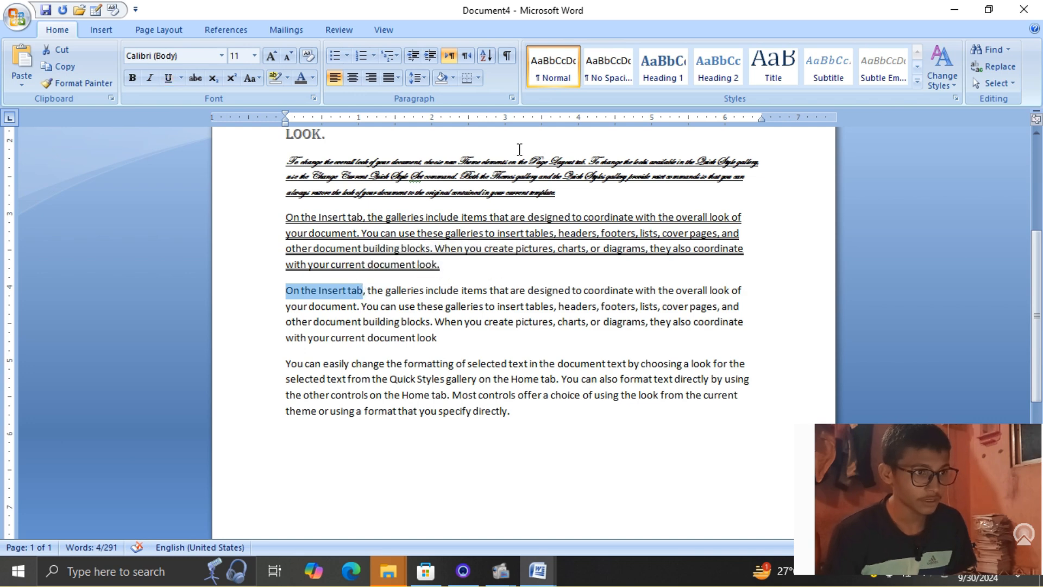
left_click(195, 81)
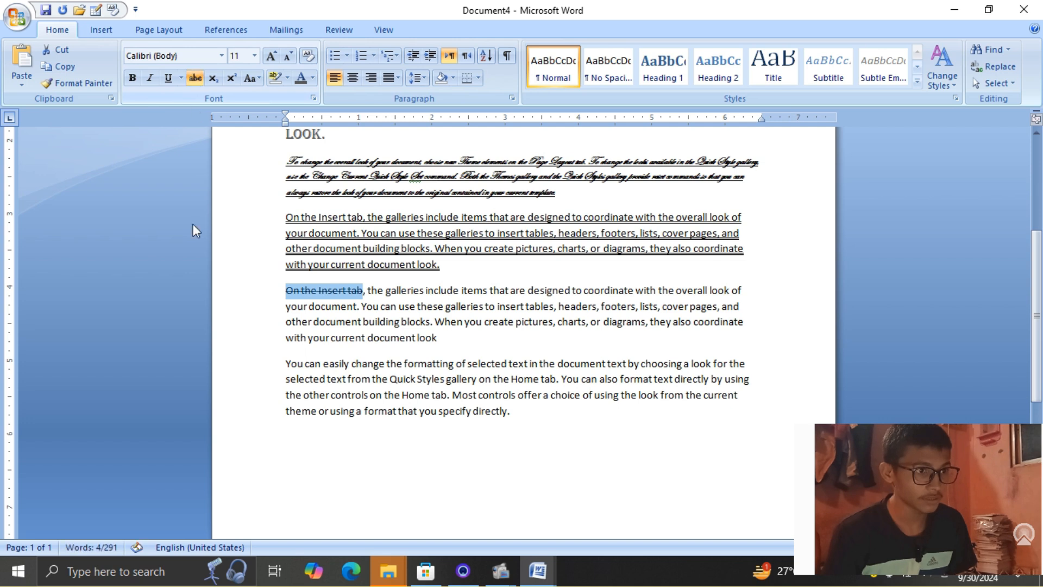
left_click(295, 296)
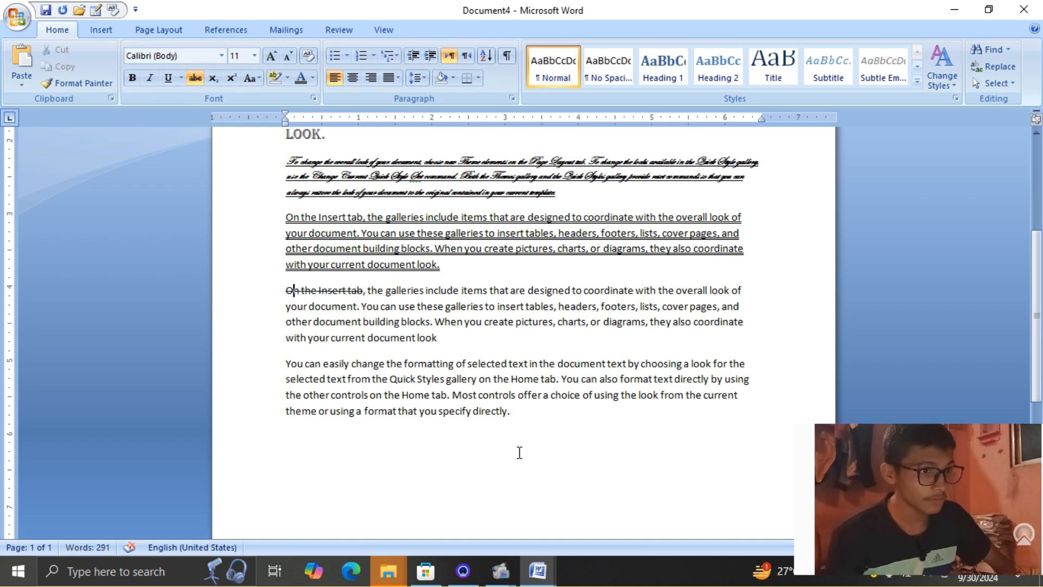
Add a line reading "A2" after the last paragraph, make its 2 superscript, and turn superscript off for further text
left_click(513, 393)
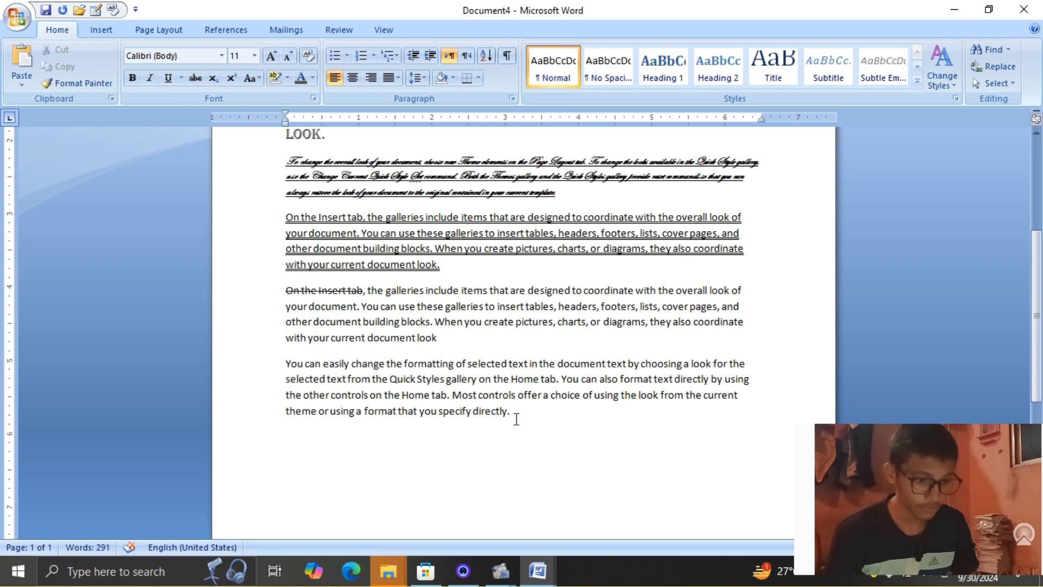
left_click(516, 419)
key("Return")
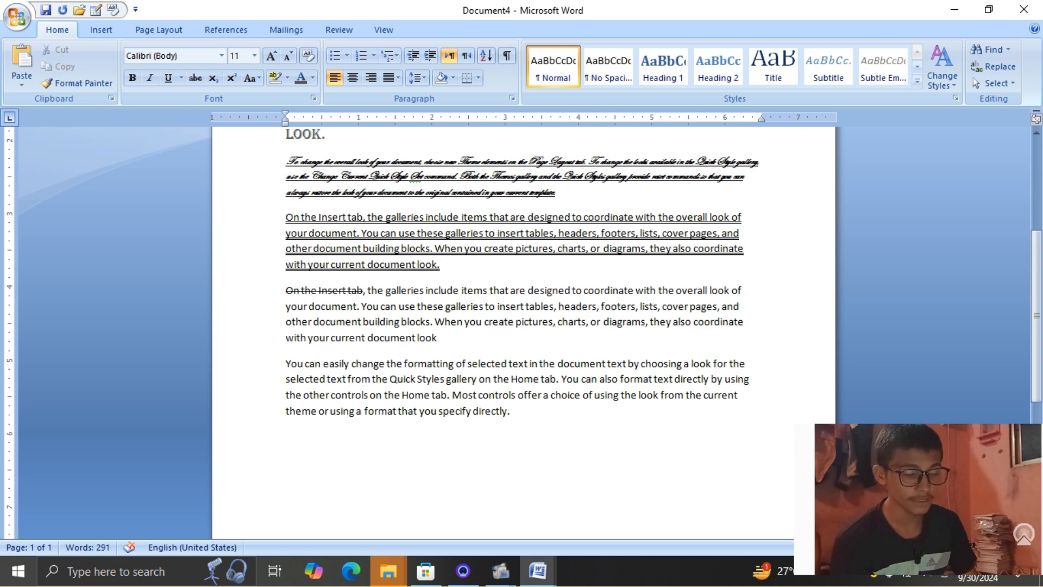
type("A2")
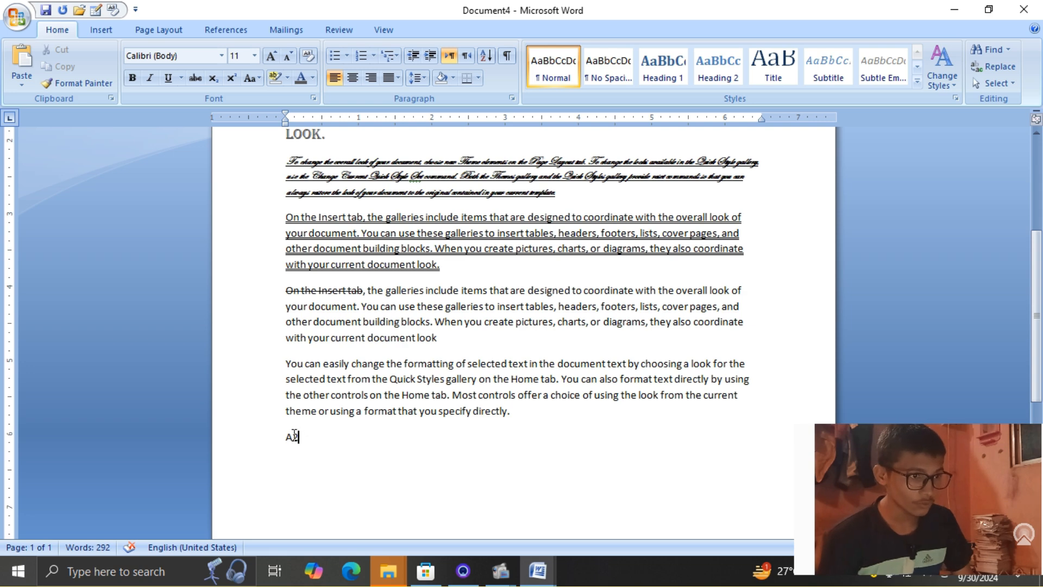
left_click_drag(294, 434, 299, 436)
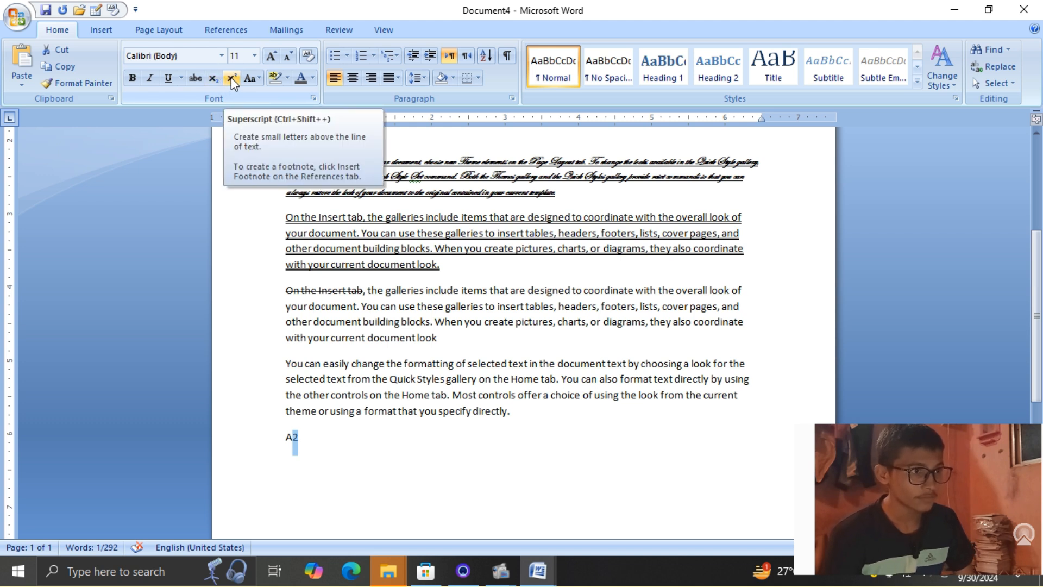
left_click(232, 79)
left_click(309, 445)
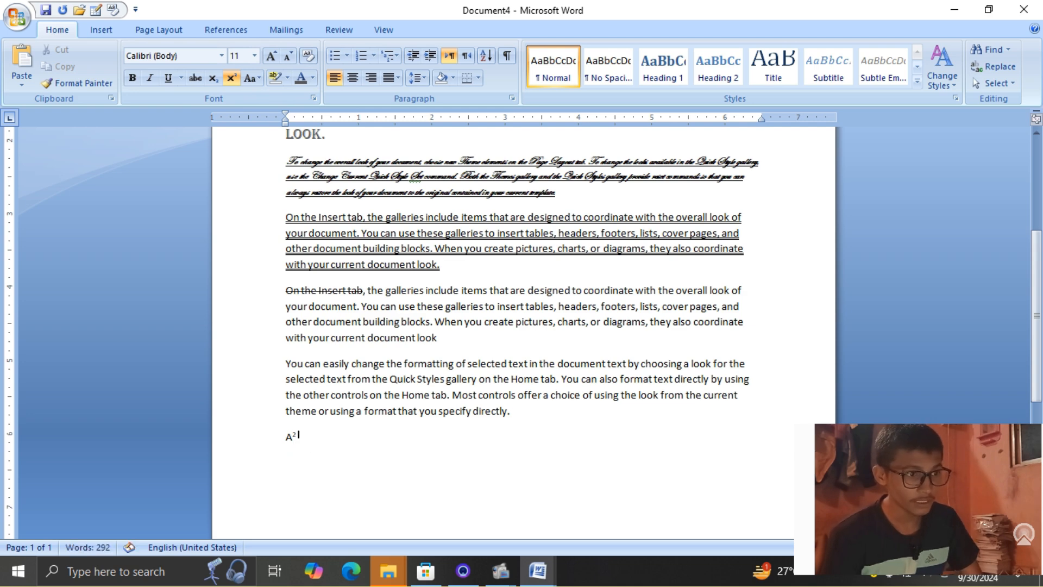
left_click(233, 81)
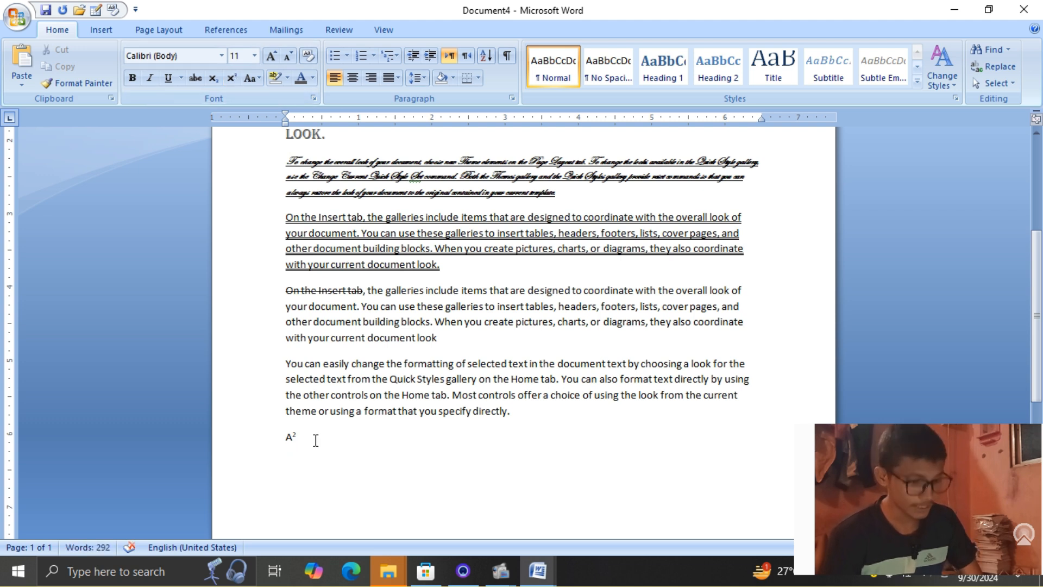
Add a line reading "H2o" below the "A2" line and make its 2 subscript
key("Return")
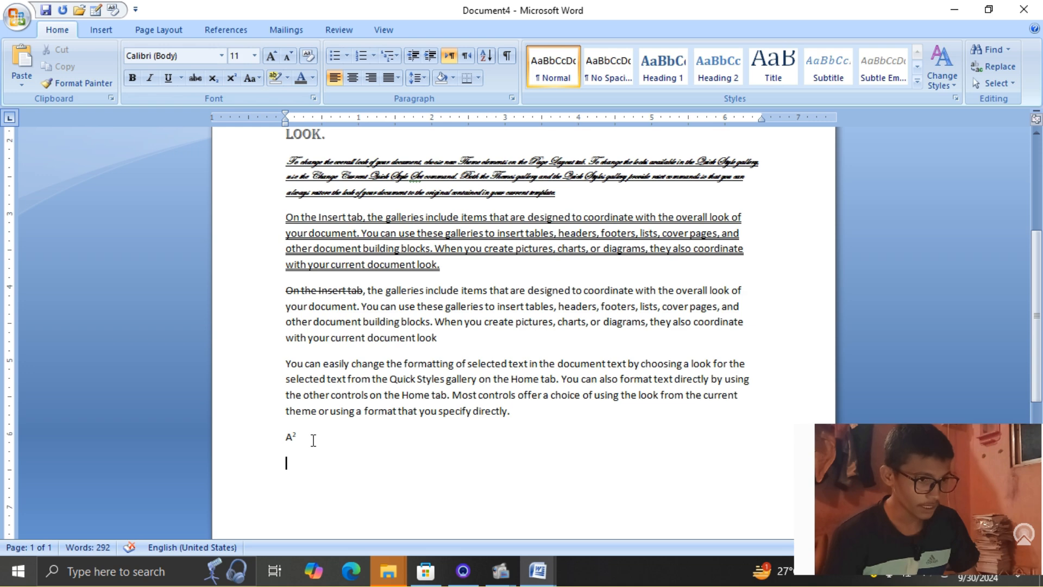
type("H20")
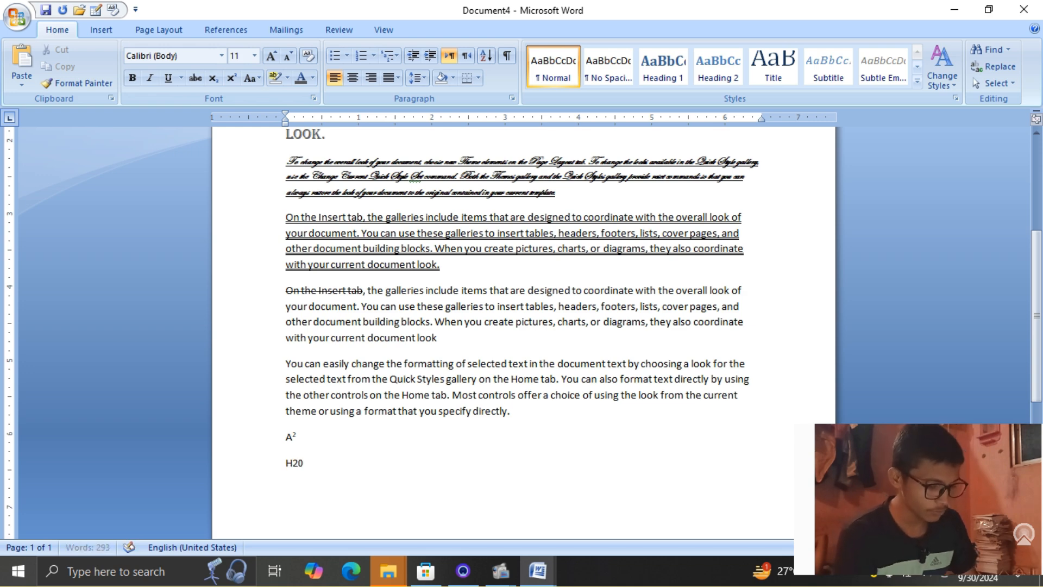
key("BackSpace")
type("o")
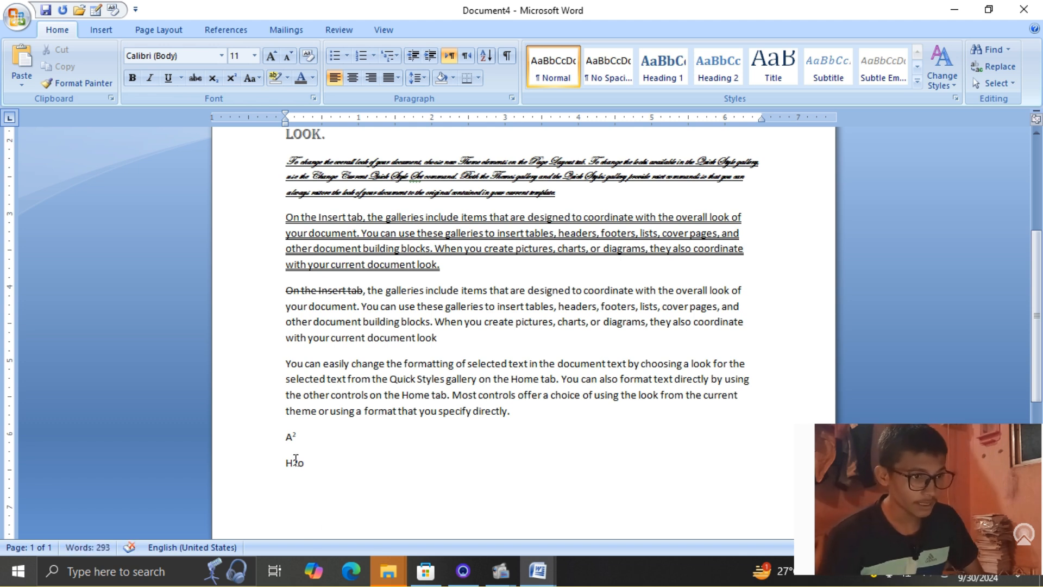
left_click_drag(291, 462, 300, 461)
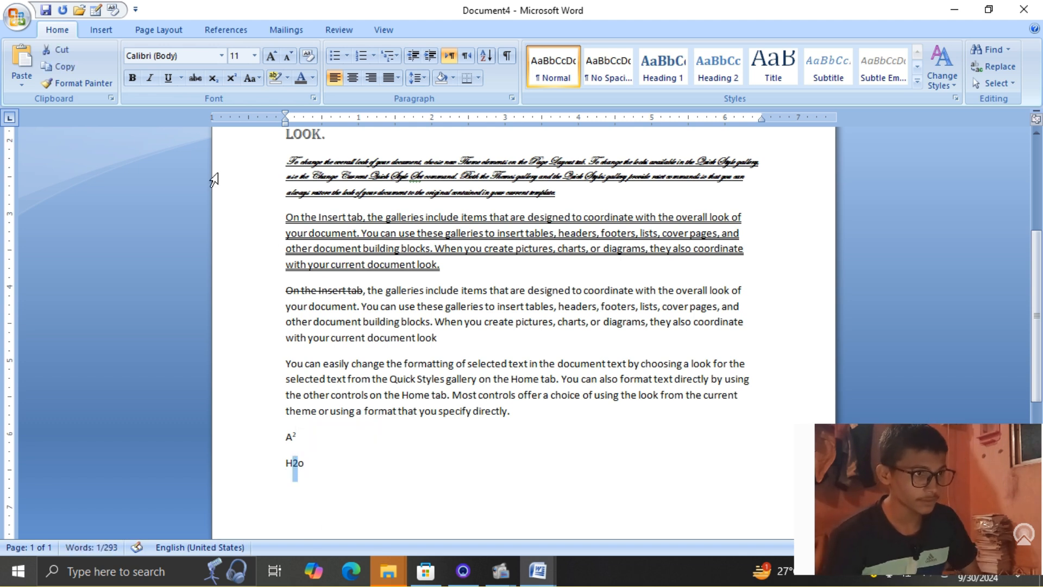
left_click(216, 81)
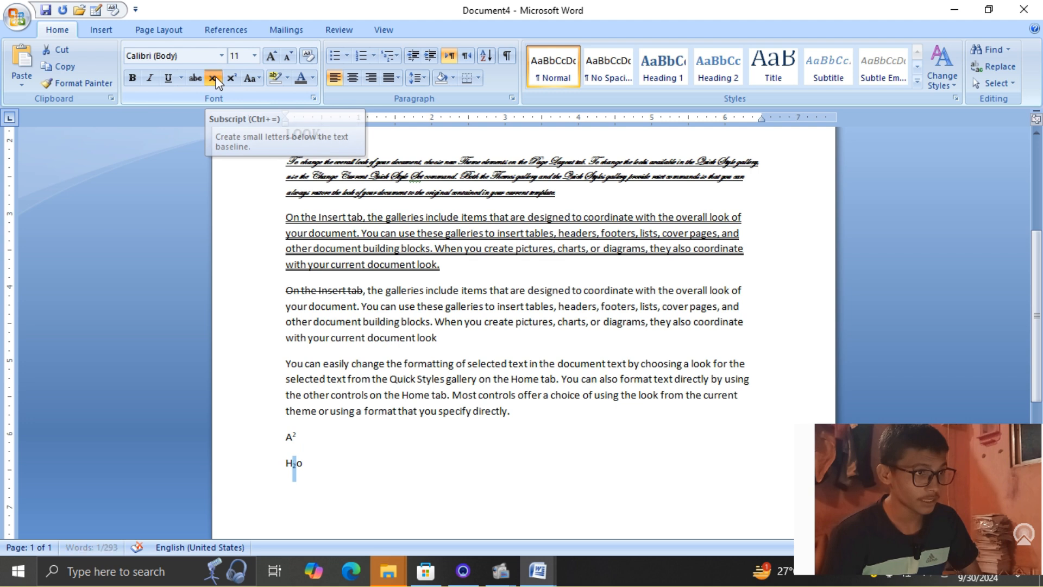
left_click(314, 462)
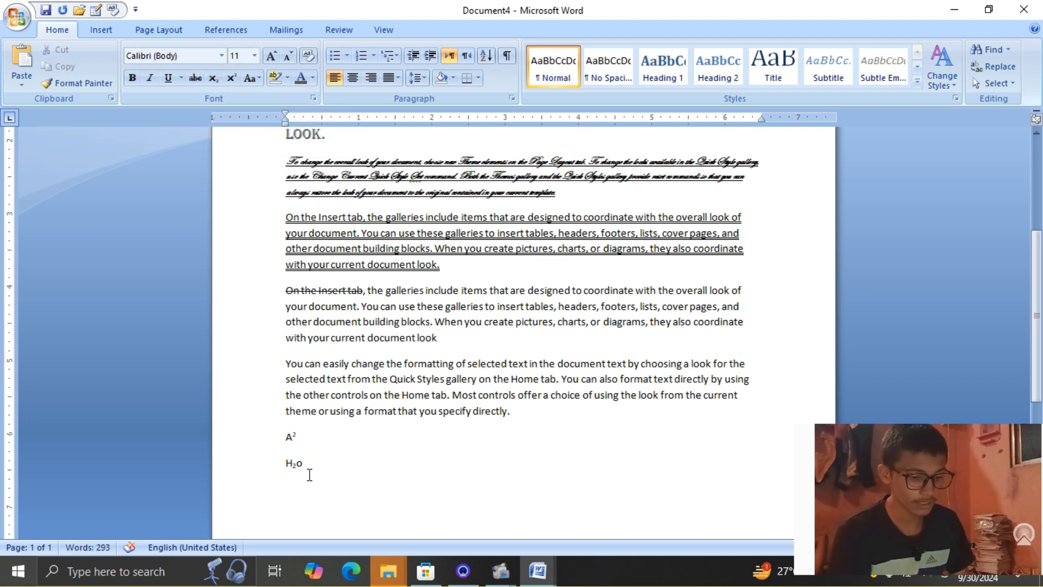
Delete the "H2o" and "A2" lines below the last paragraph
key("BackSpace")
key("BackSpace")
key("BackSpace")
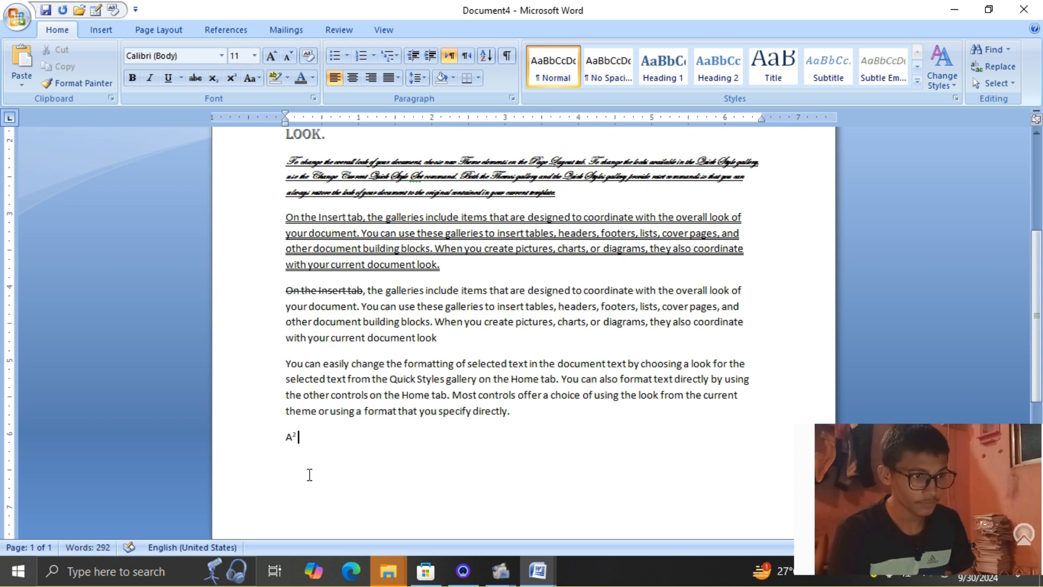
key("BackSpace")
key("BackSpace")
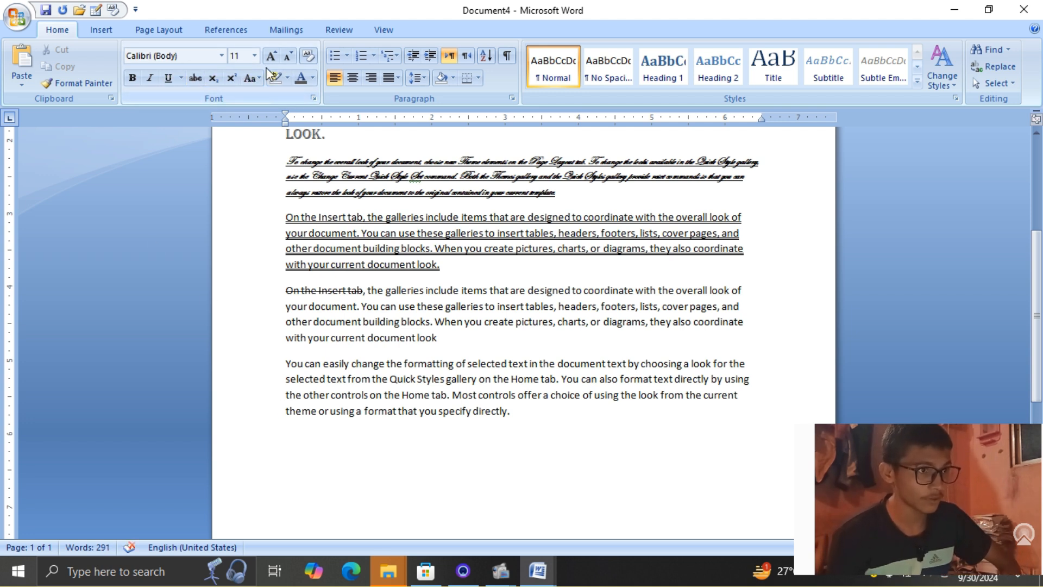
Grow the last paragraph's font stepwise to 16, and shrink it stepwise to 10
left_click_drag(285, 363, 509, 415)
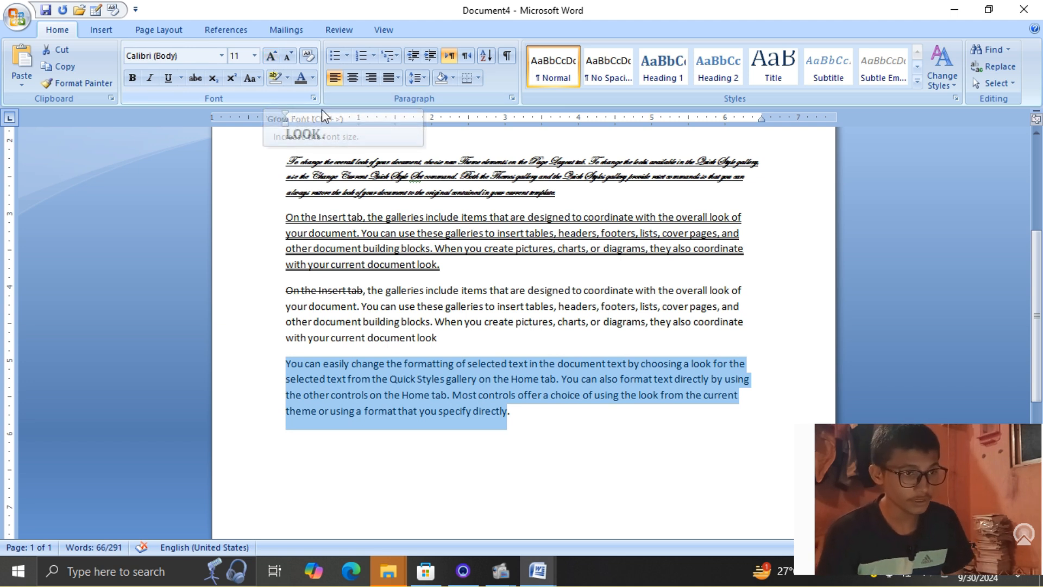
left_click(270, 56)
left_click(270, 56)
left_click(270, 57)
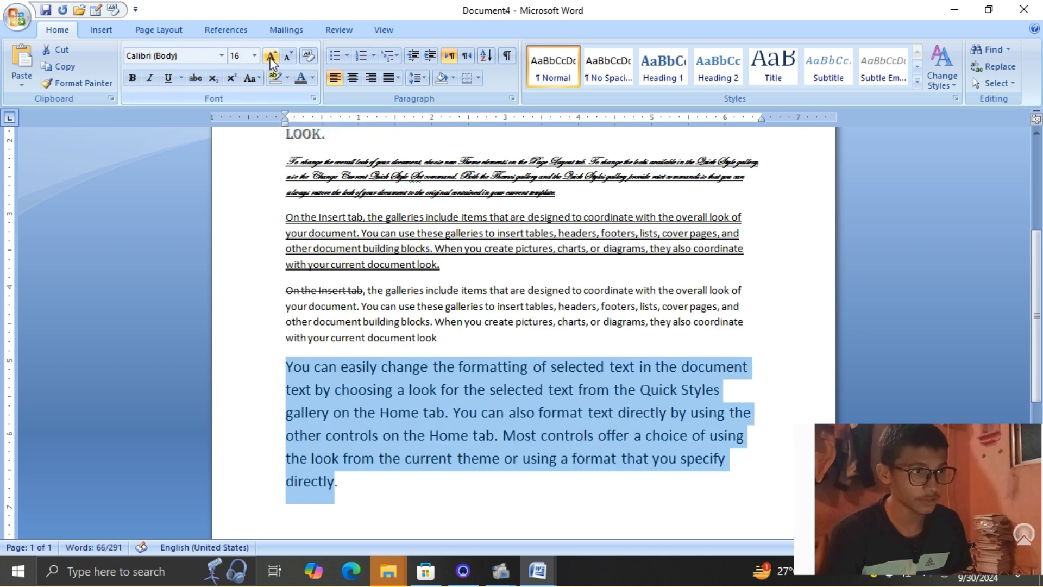
left_click(287, 57)
left_click(286, 57)
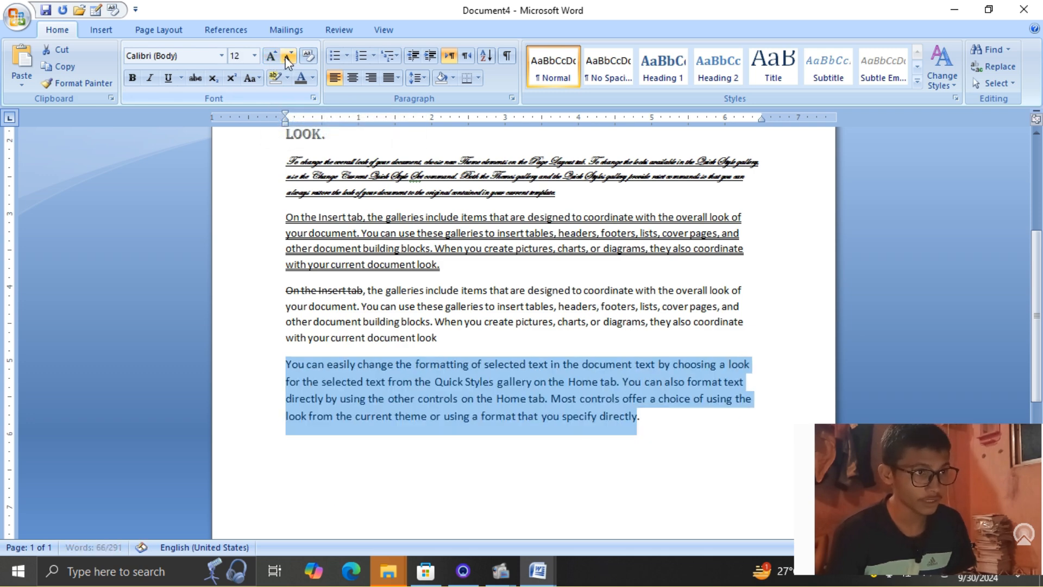
left_click(286, 58)
left_click(287, 57)
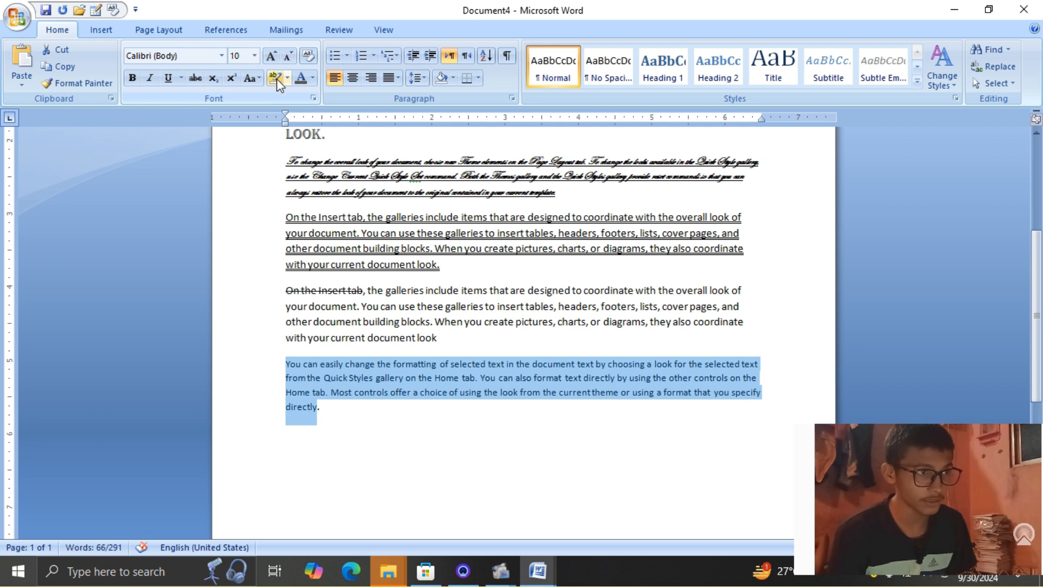
Color the last paragraph's text light blue using a custom pick from the More Colors palette
left_click(313, 79)
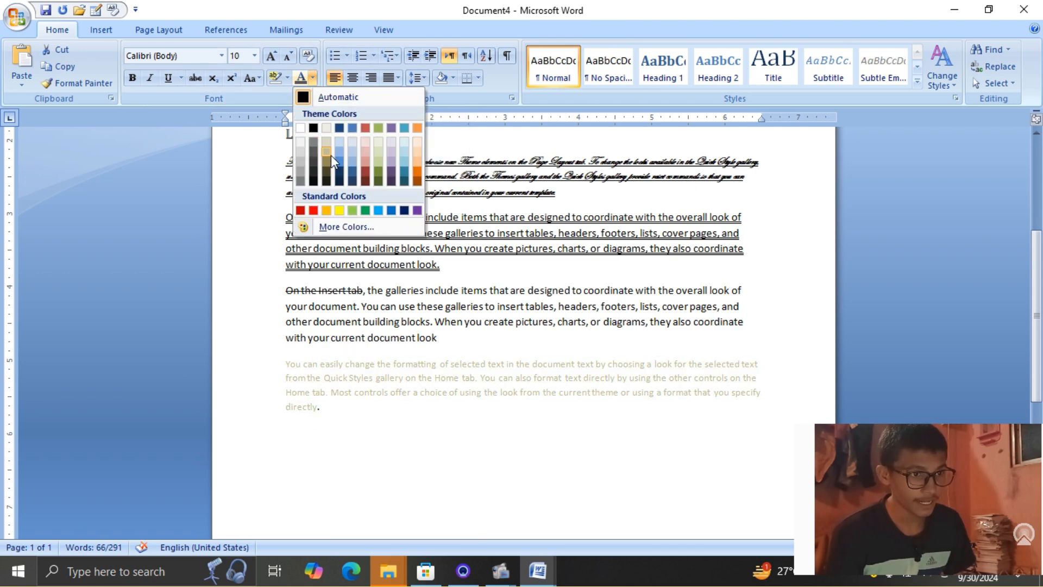
left_click(364, 224)
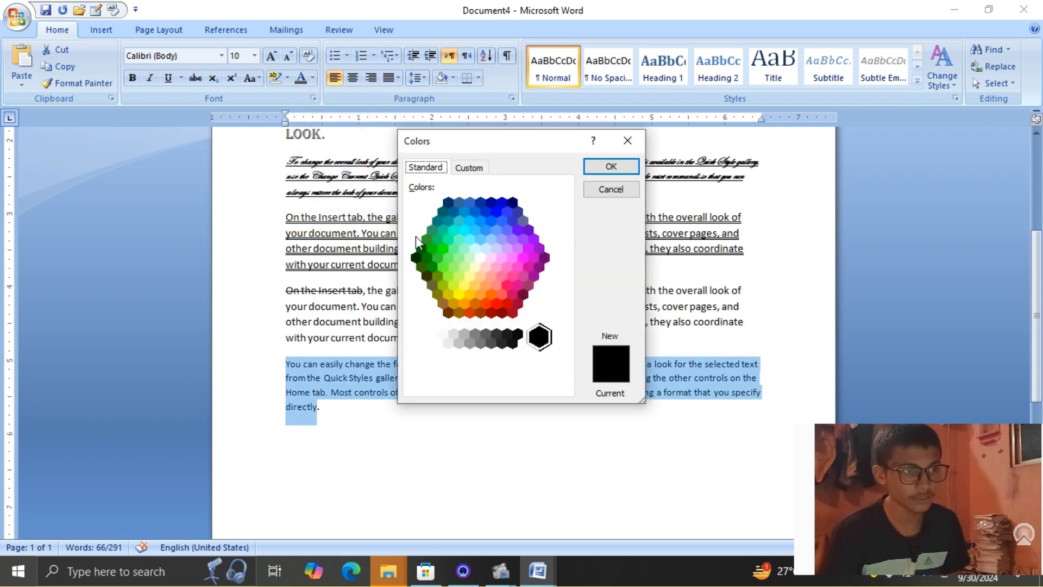
mouse_move(463, 240)
left_mouse_down()
mouse_move(486, 233)
mouse_move(471, 258)
mouse_move(488, 240)
left_mouse_up()
left_click(620, 165)
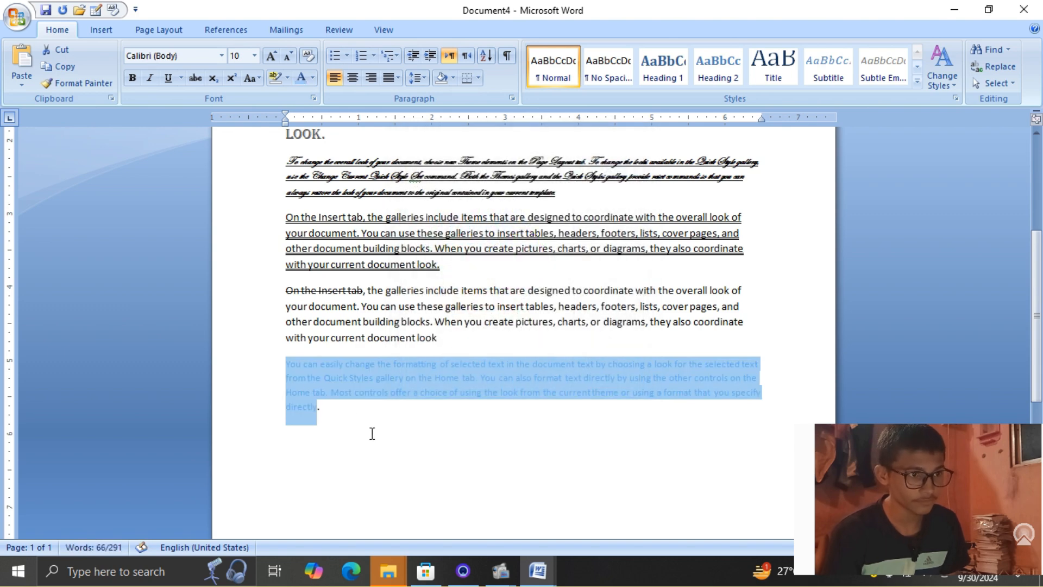
left_click(348, 416)
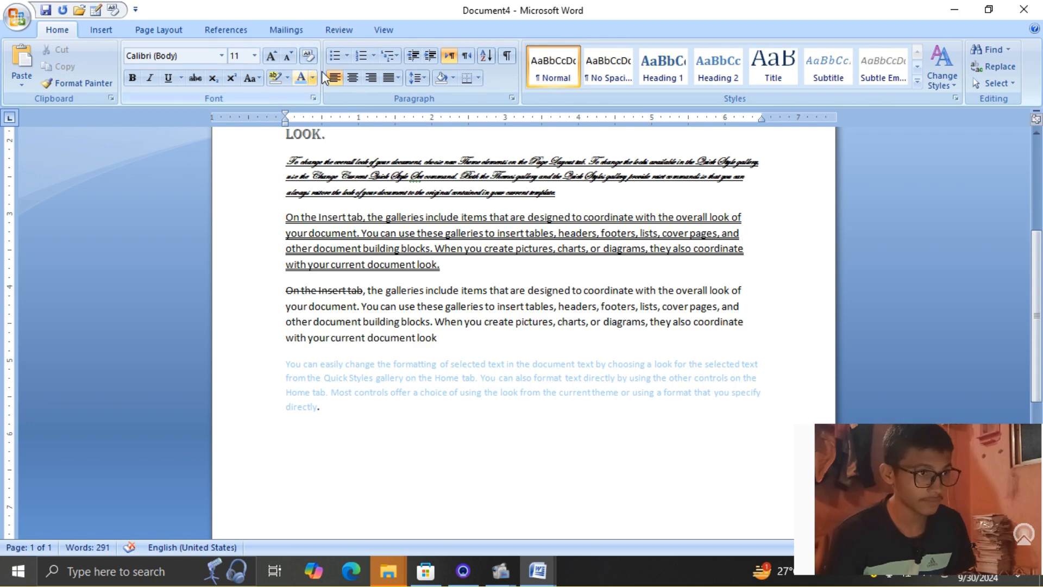
Select the entire document and apply check mark bullets to all paragraphs
scroll(288, 279, "up", 5)
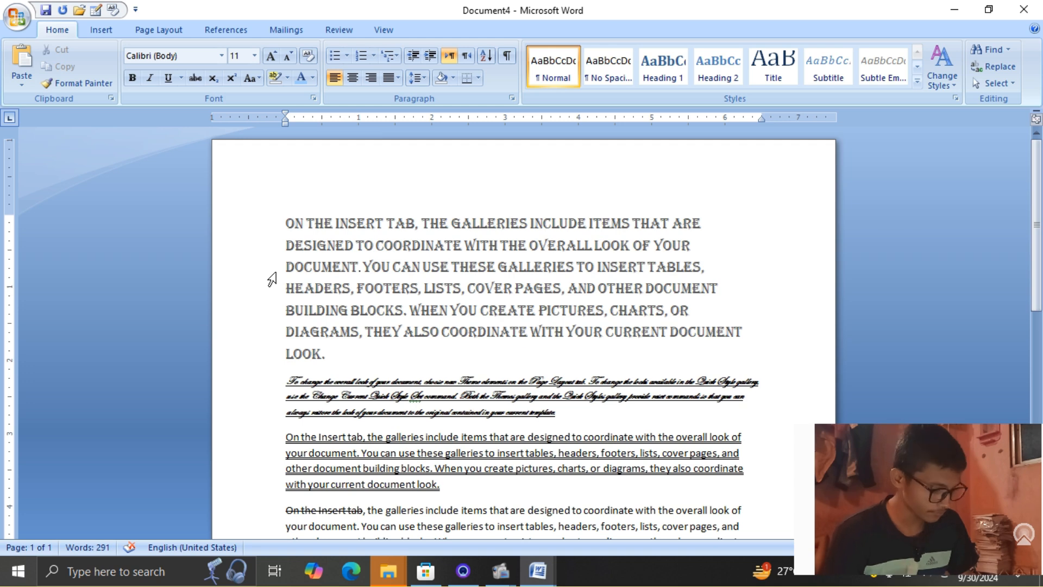
type("A")
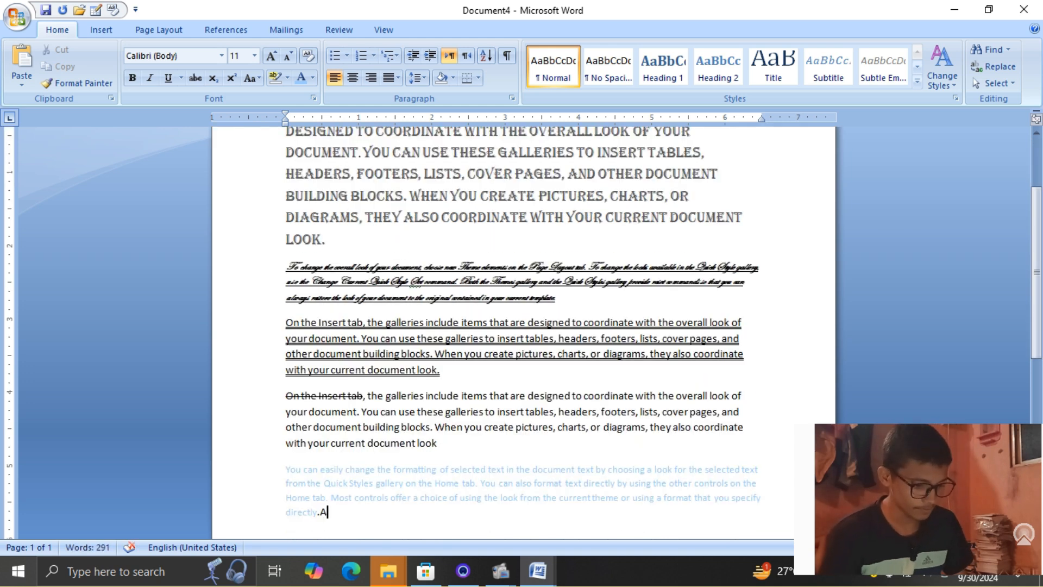
key("BackSpace")
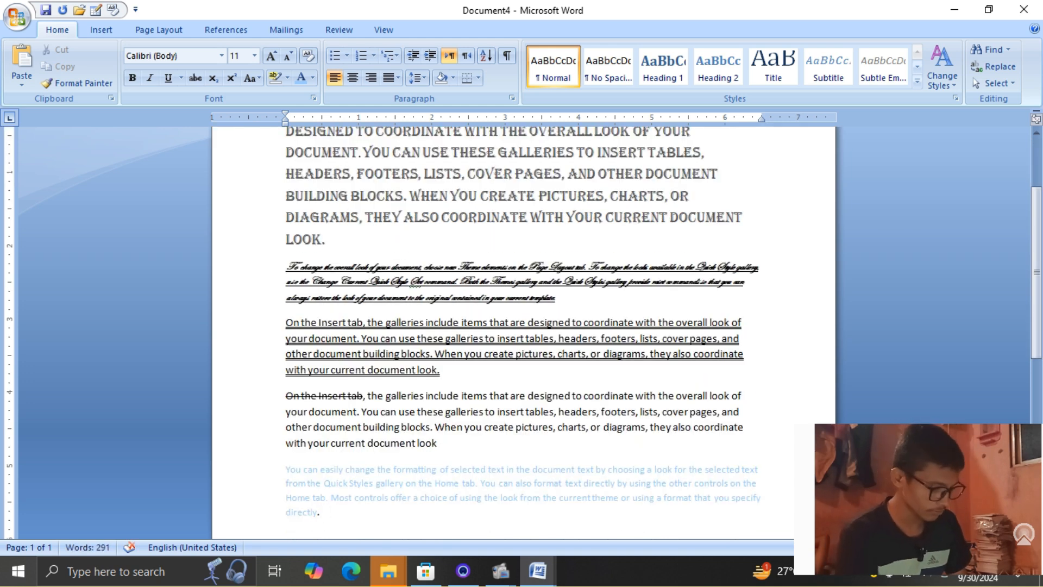
triple_click(273, 277)
scroll(273, 277, "up", 3)
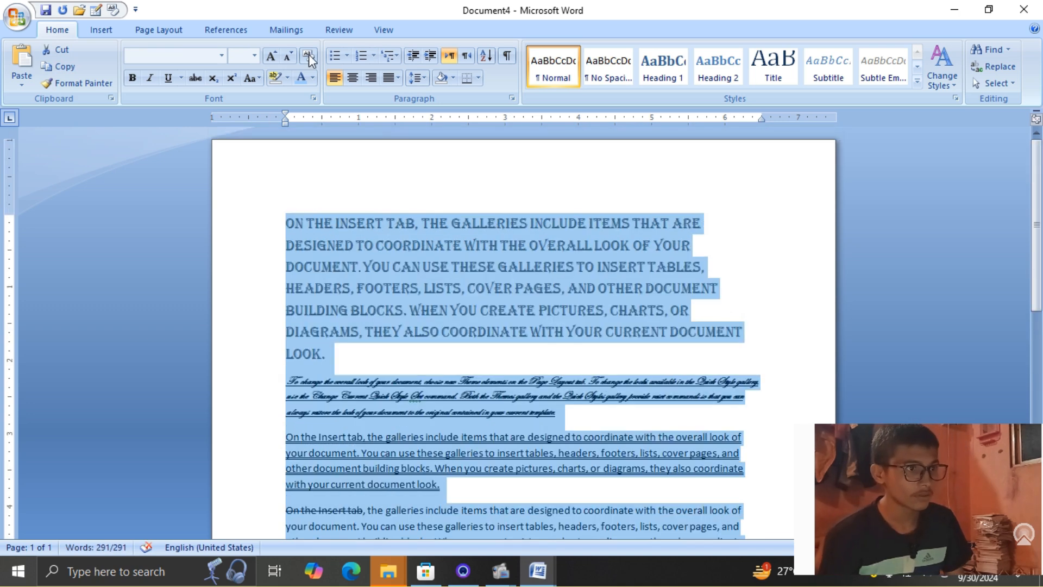
left_click(346, 55)
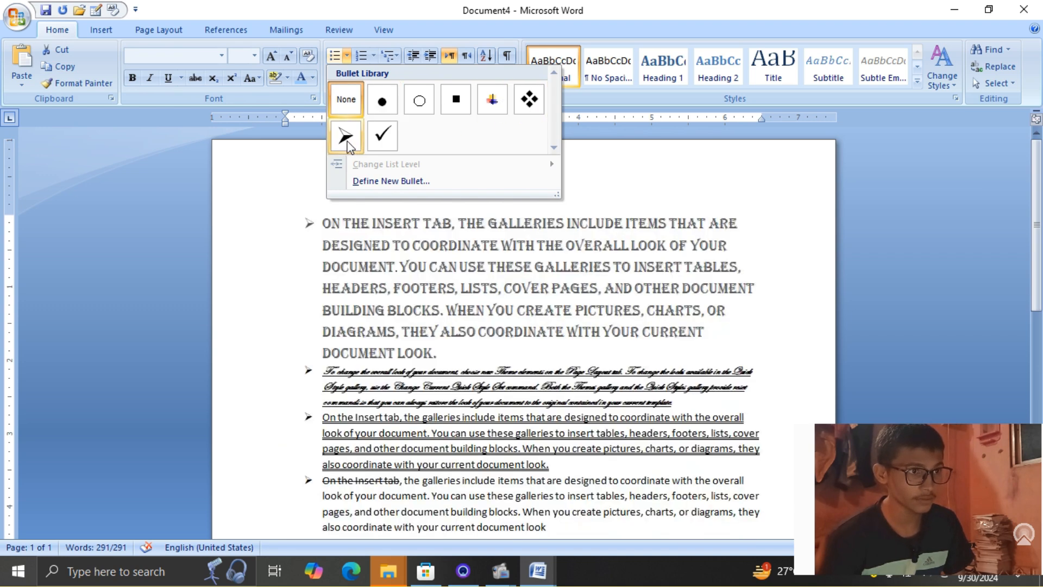
left_click(390, 134)
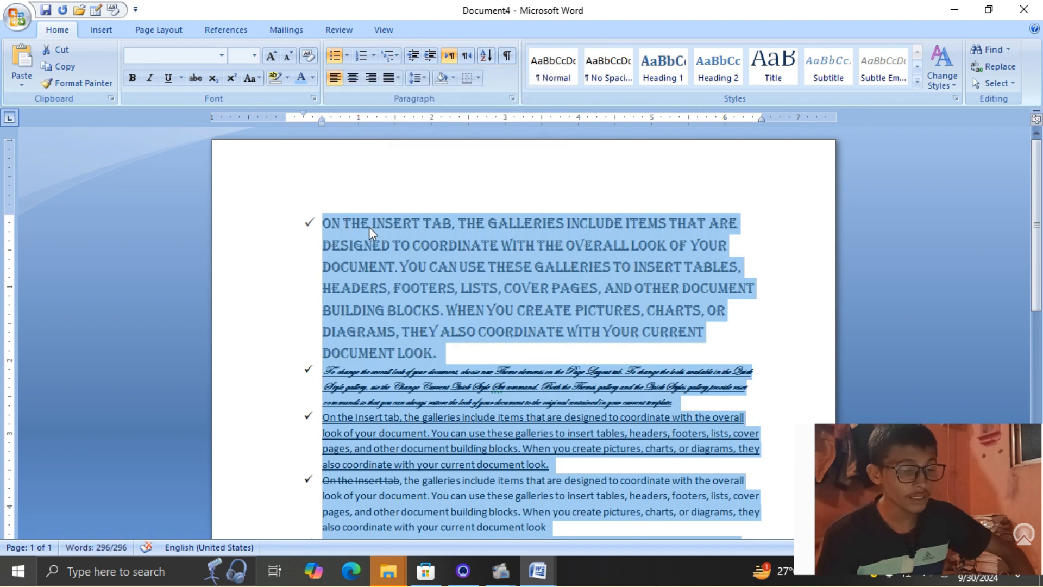
Replace the bullets on all paragraphs with A. B. C. numbering
left_click(373, 56)
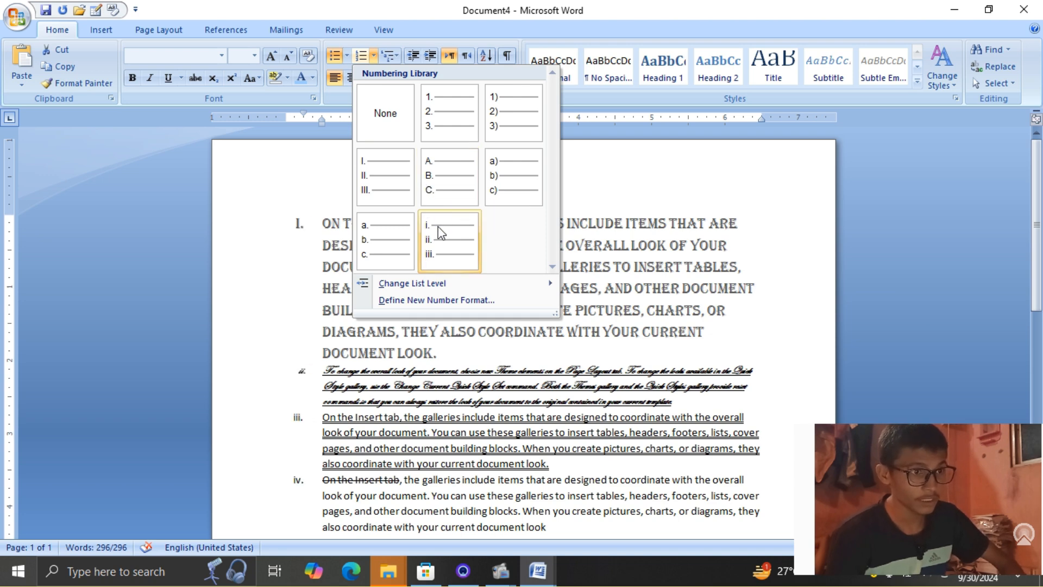
left_click(446, 184)
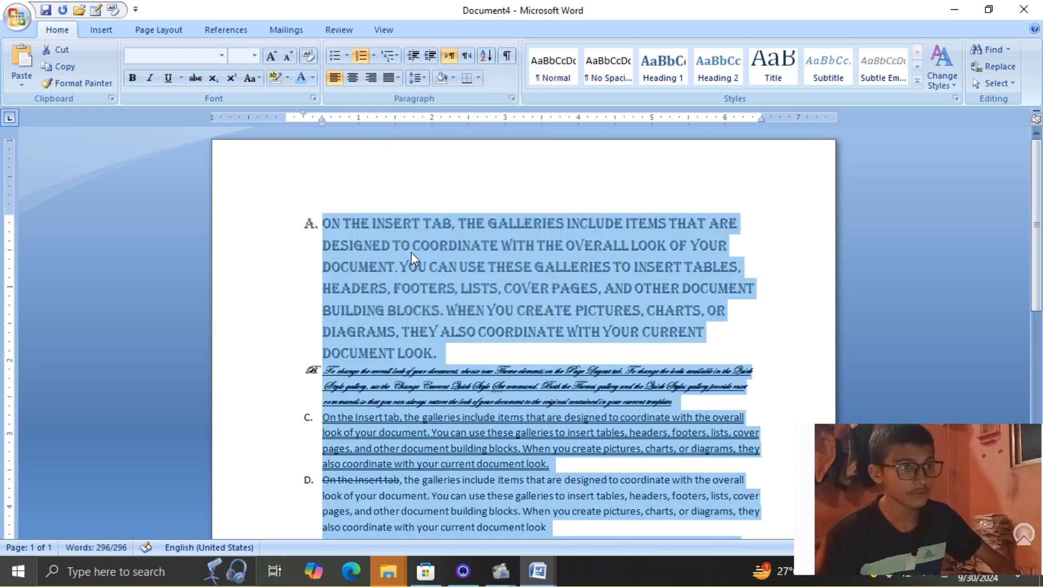
scroll(412, 252, "down", 4)
left_click(412, 260)
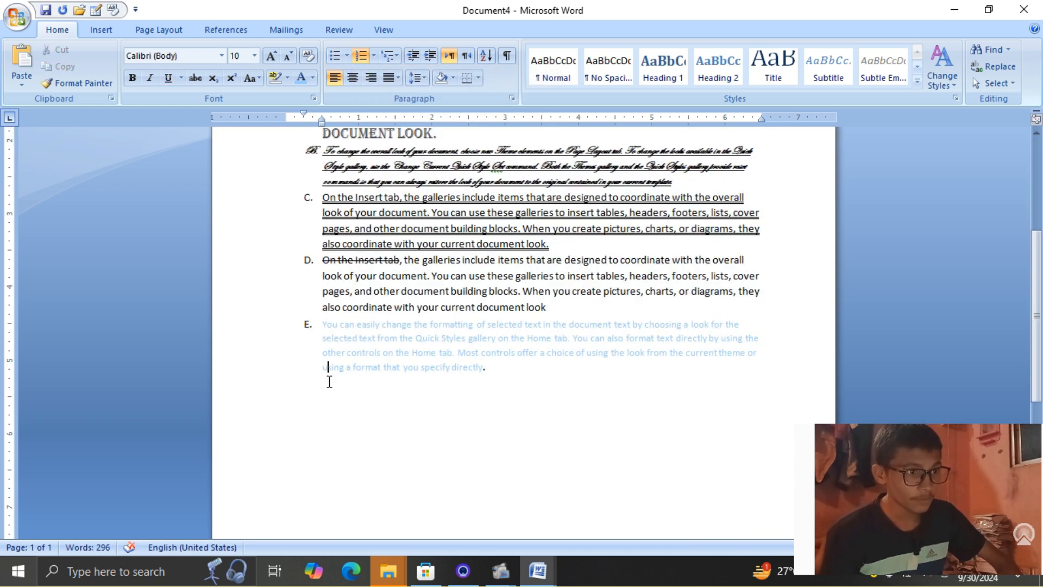
Add an unnumbered, indented line reading "hfgdhdgfgh" below list item E
left_click(489, 366)
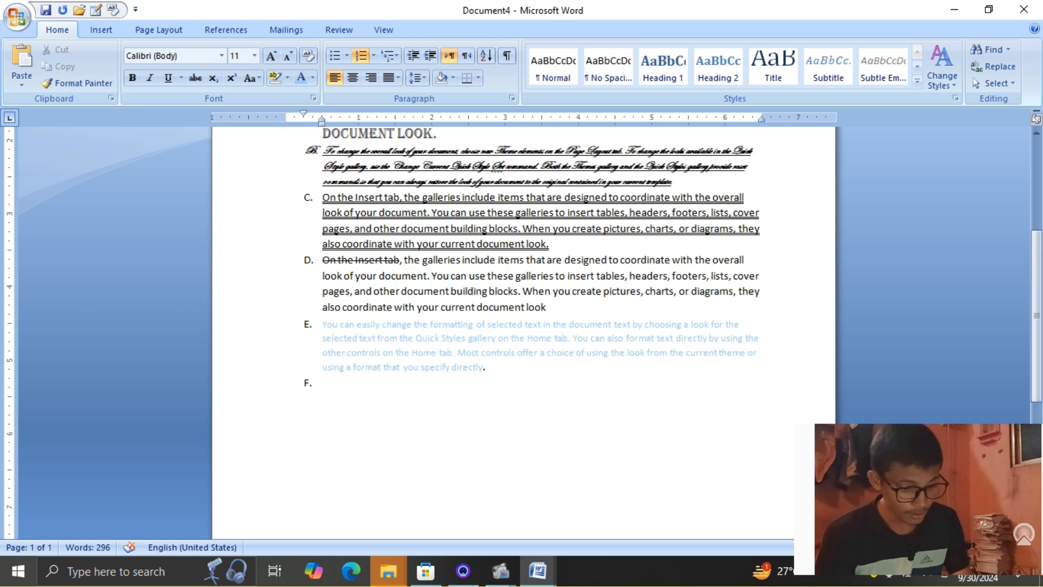
key("Return")
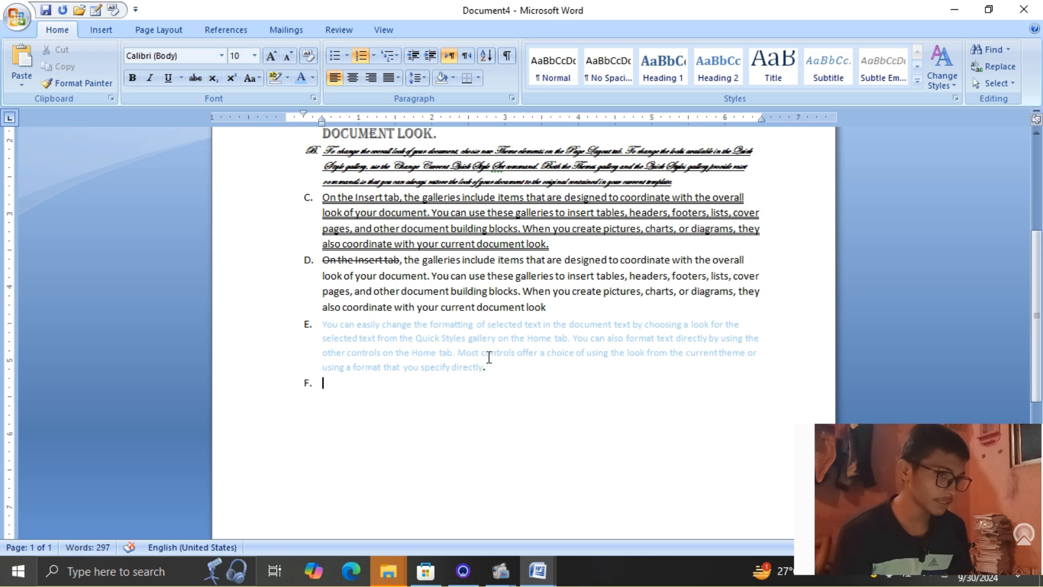
key("BackSpace")
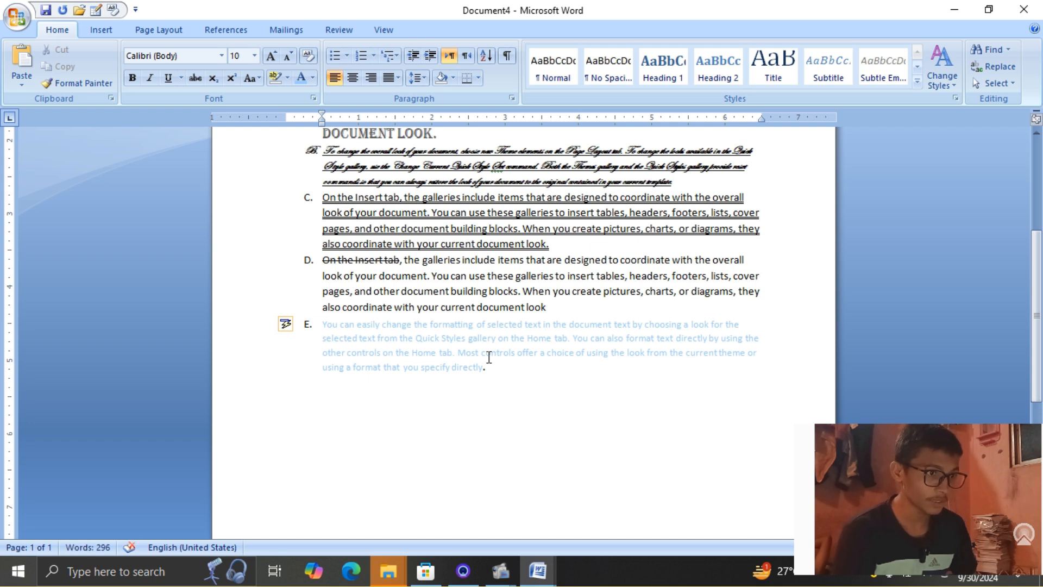
double_click(361, 385)
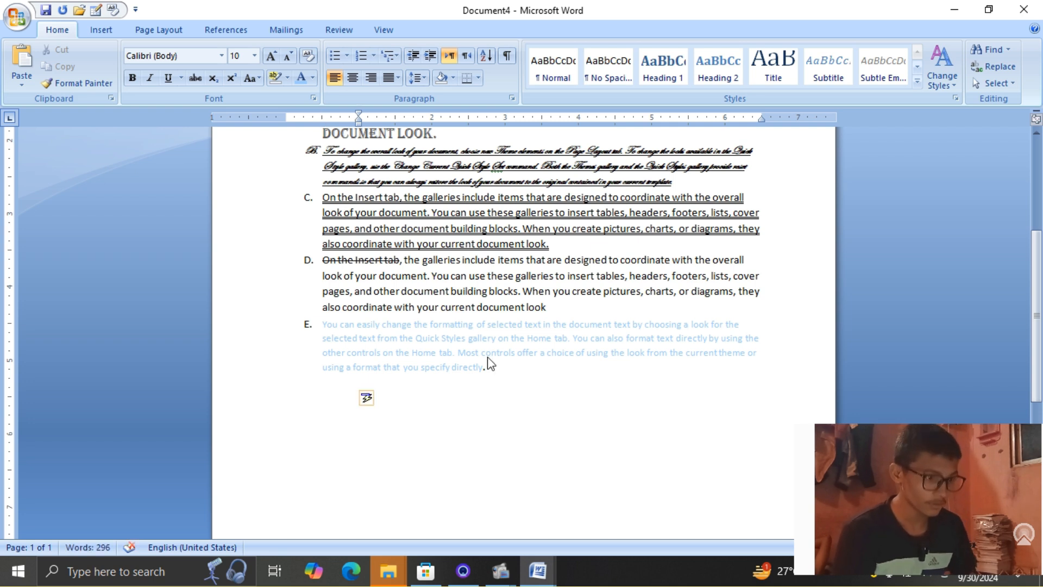
type("hfgdhdgfgh")
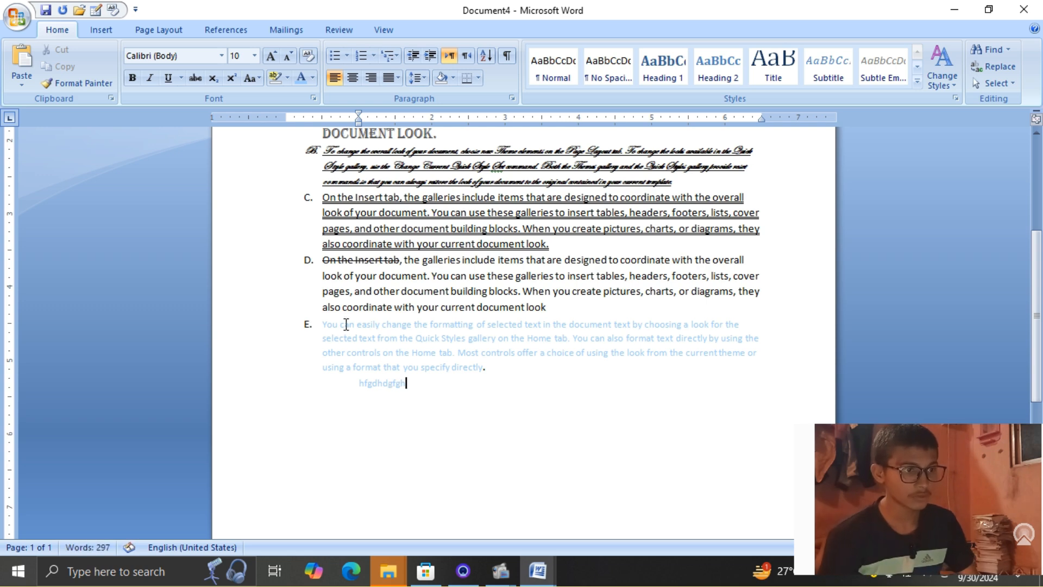
Apply the 1) a) i) multilevel list to item E and the indented line below it
left_click_drag(323, 325, 419, 385)
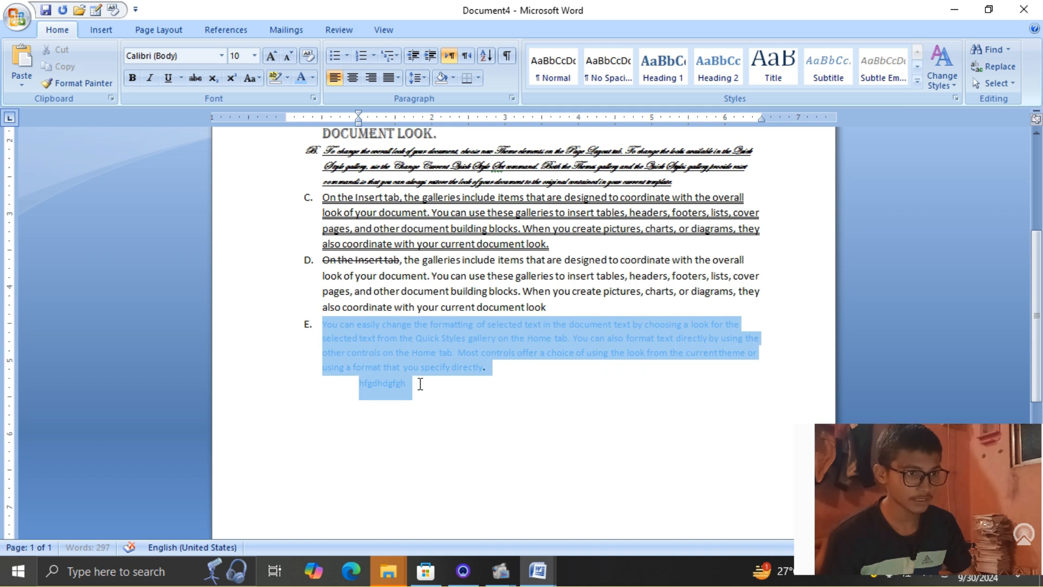
left_click(400, 57)
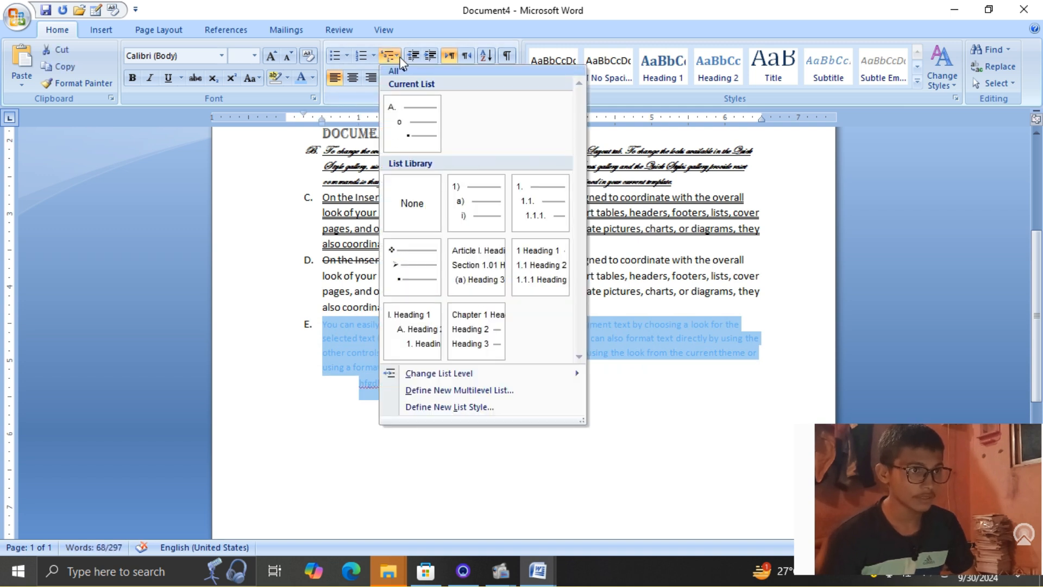
left_click(474, 213)
left_click(408, 375)
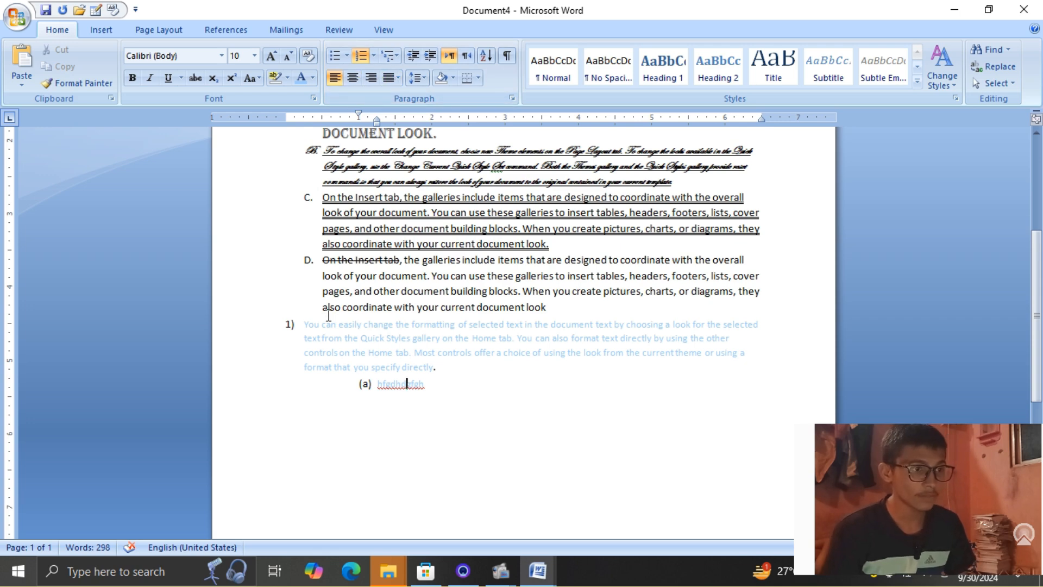
Center the light blue paragraph starting "You can easily change"
left_click_drag(303, 324, 433, 372)
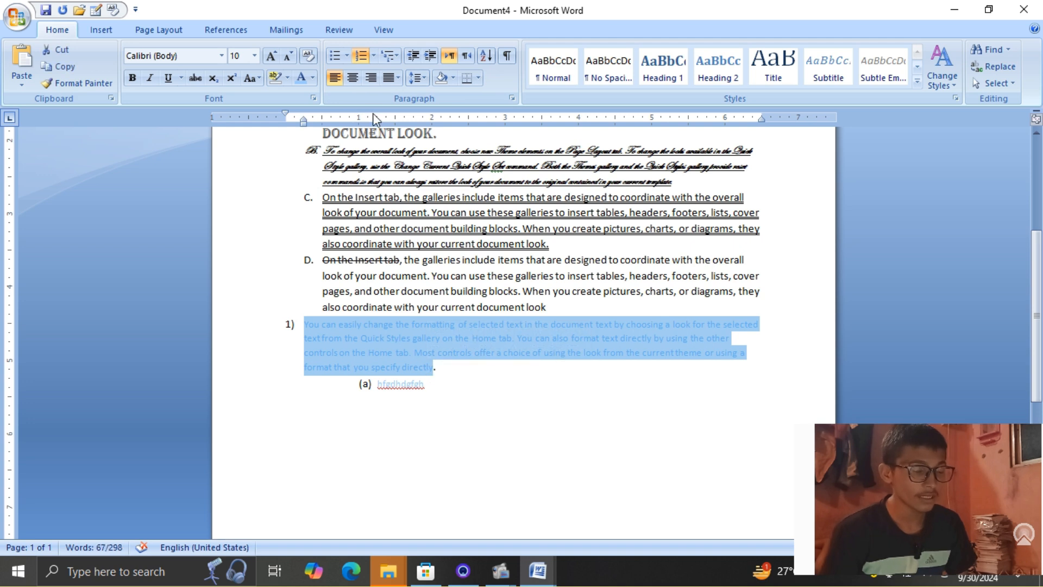
left_click(353, 80)
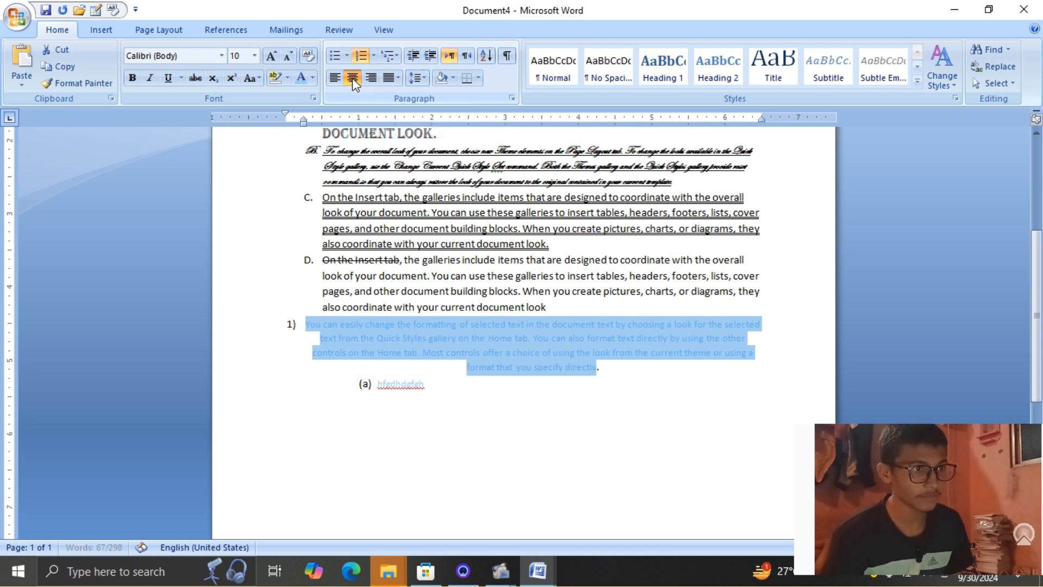
Try right alignment on the light blue paragraph starting "You can easily change" and set it back to left alignment
left_click(371, 77)
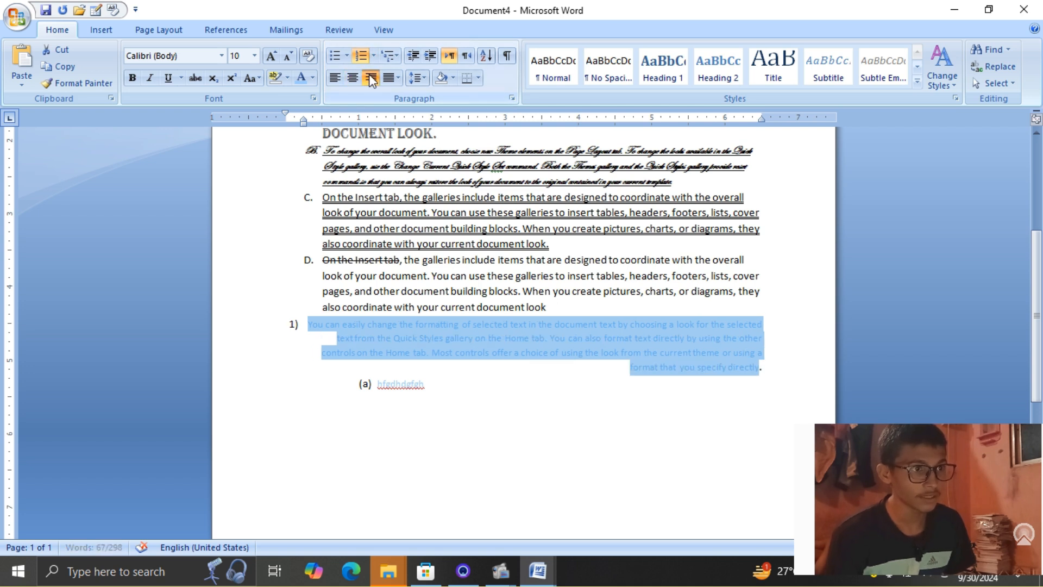
left_click(333, 78)
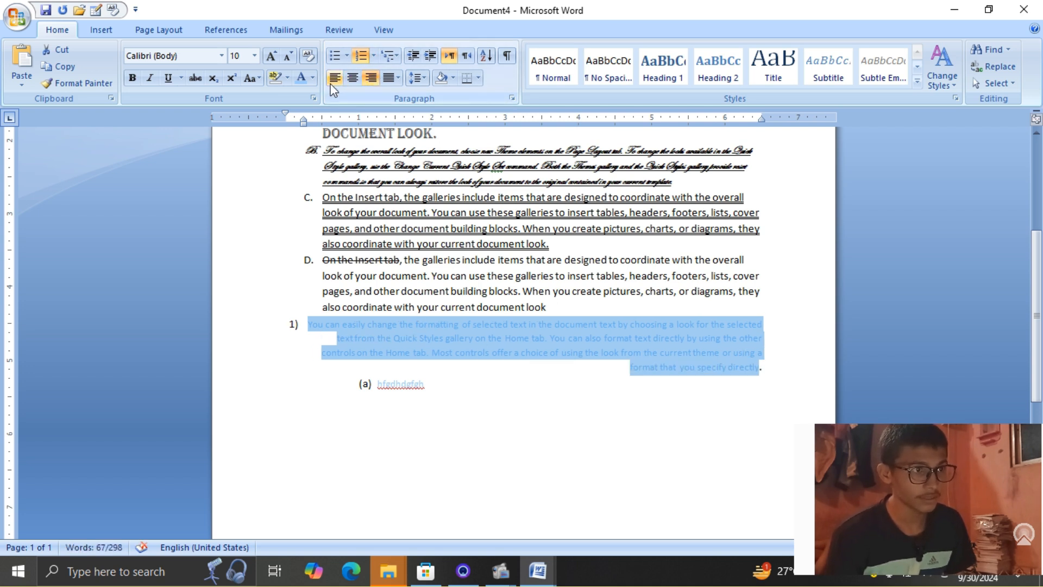
left_click(400, 77)
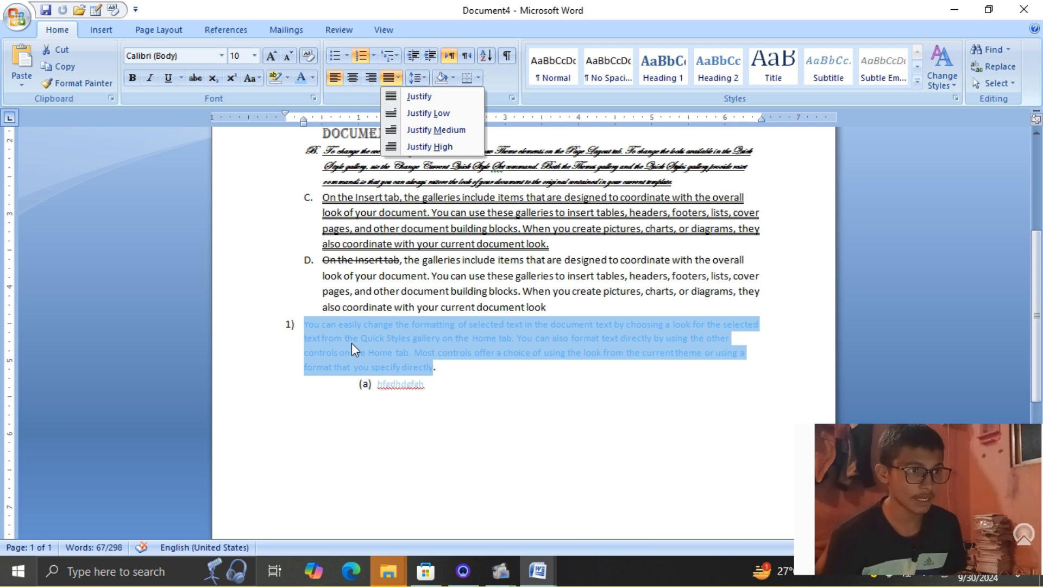
Indent lettered items A to D so their text starts at about 2 inches, and reduce item A's hanging indent to about 0.5 inch
scroll(351, 343, "up", 5)
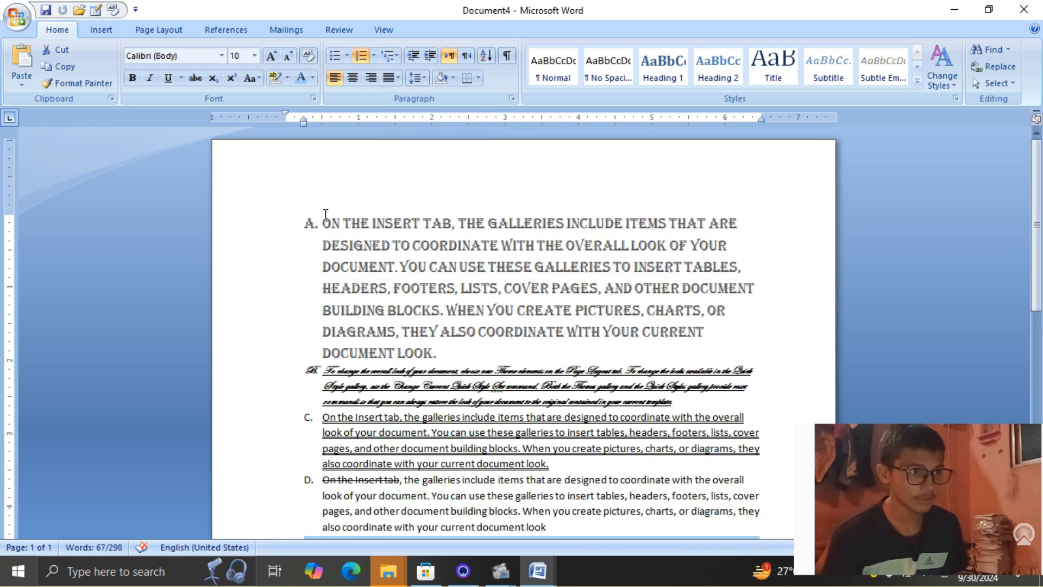
left_click_drag(319, 222, 419, 331)
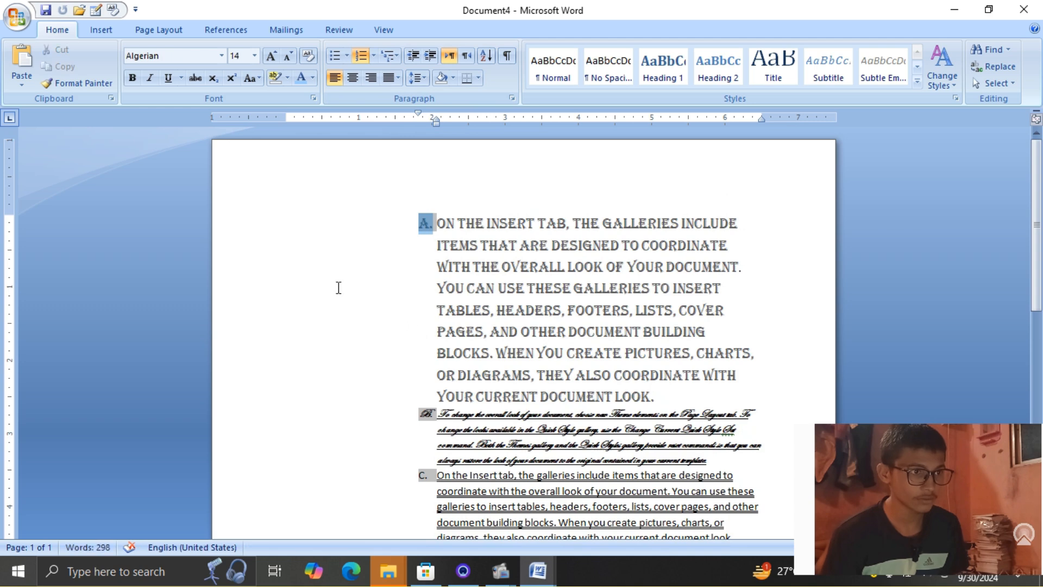
left_click(412, 225)
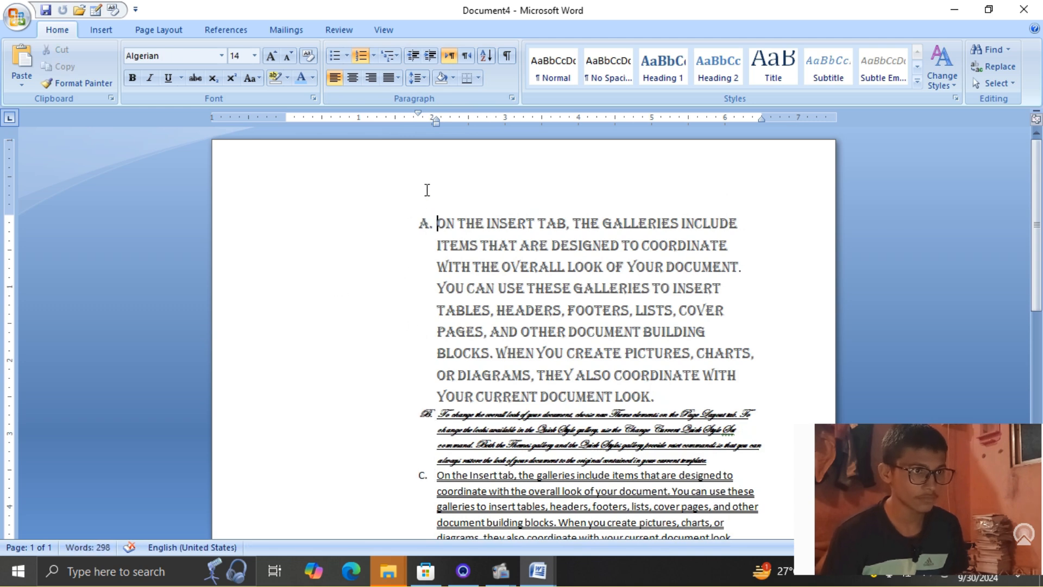
left_click_drag(435, 120, 332, 169)
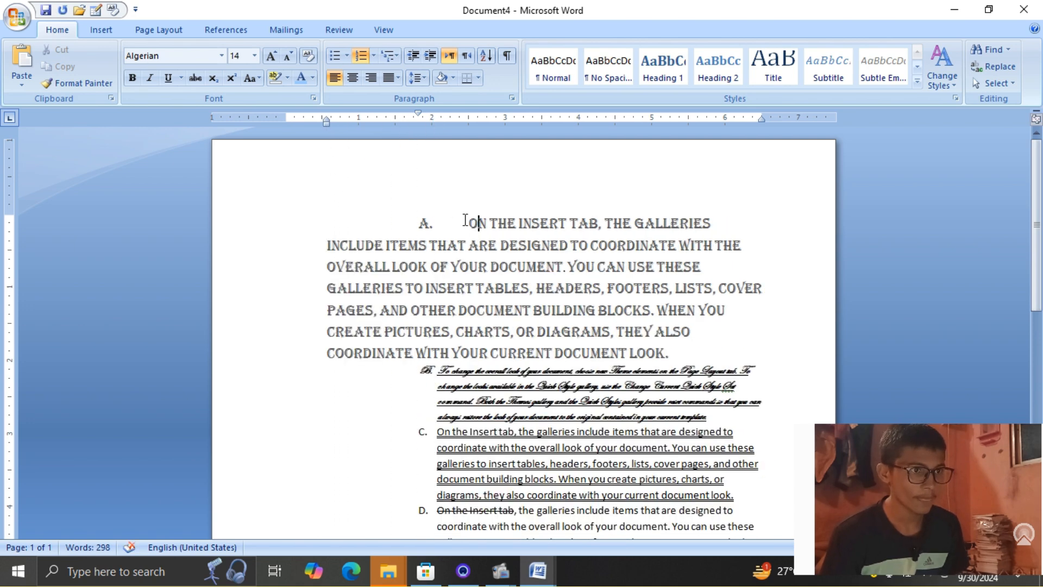
Try Justify Low, Justify Medium and Justify High on the text of item A, and finish with plain Justify
left_click_drag(467, 221, 658, 350)
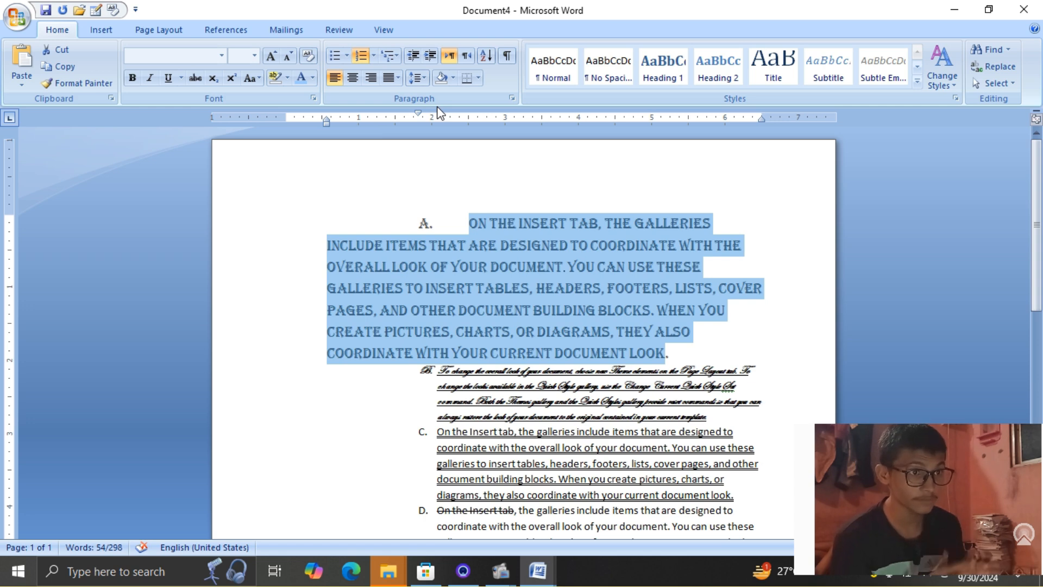
left_click(398, 77)
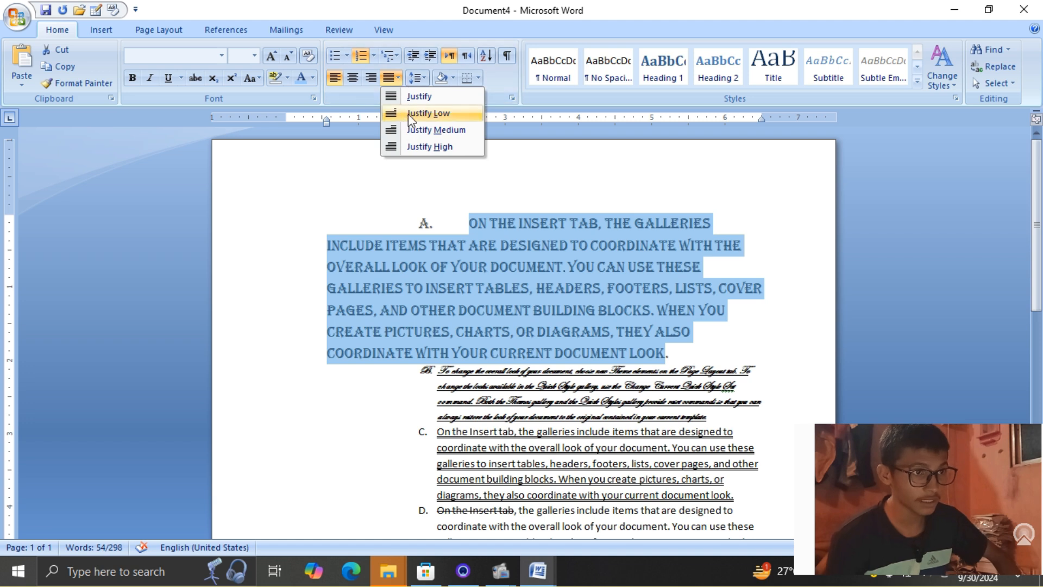
left_click(408, 113)
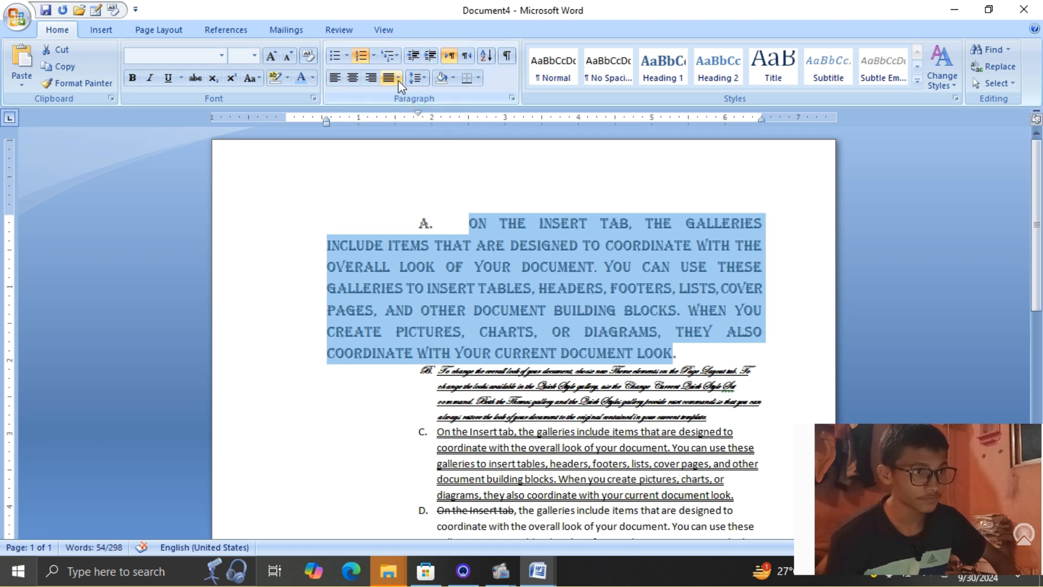
left_click(398, 78)
left_click(411, 130)
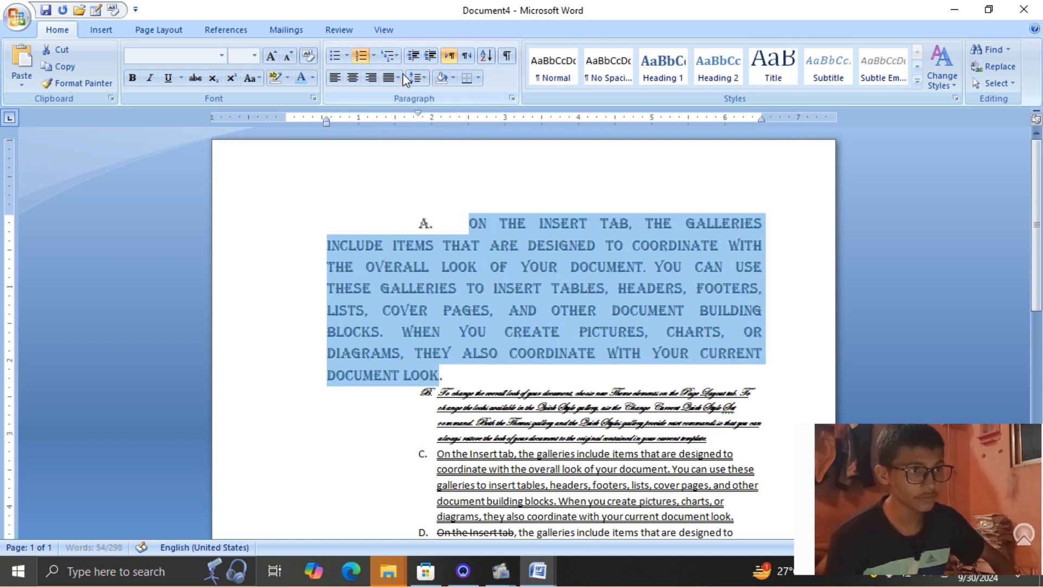
left_click(398, 79)
left_click(415, 146)
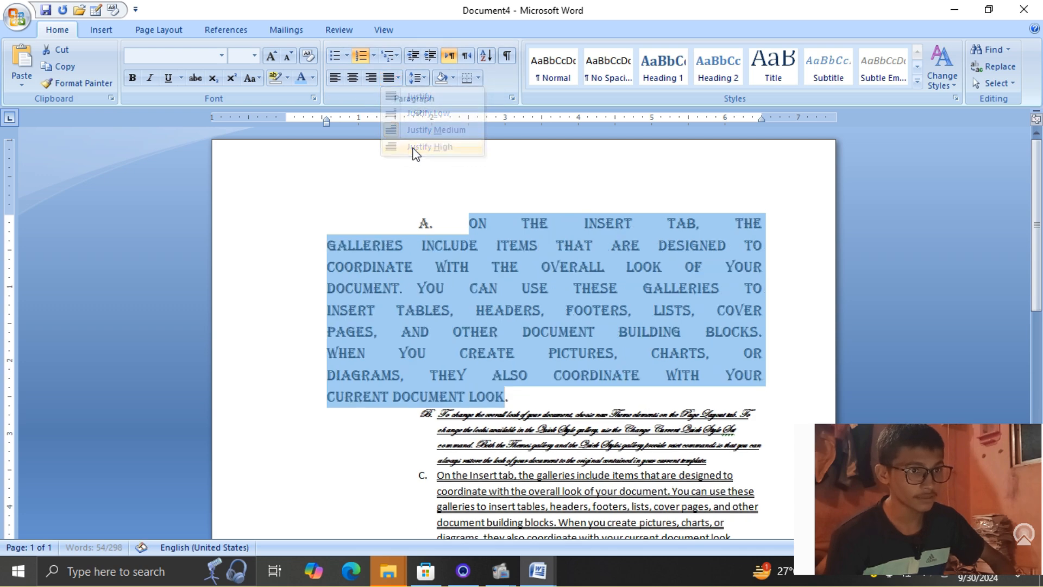
left_click(400, 78)
left_click(401, 98)
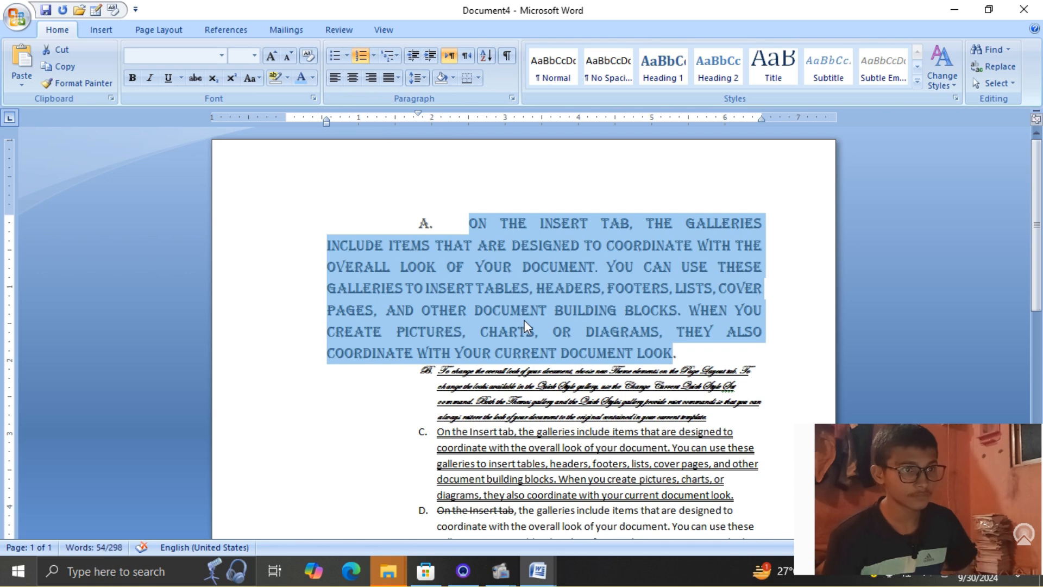
left_click(474, 279)
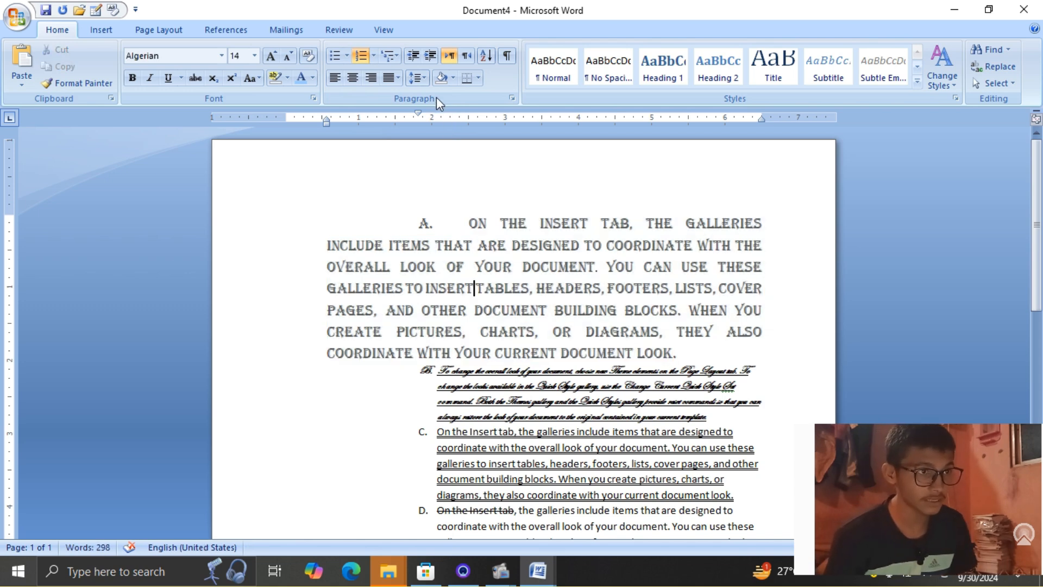
Set the first-line indent of item A to about 0.4 inch on the ruler
scroll(457, 228, "down", 4)
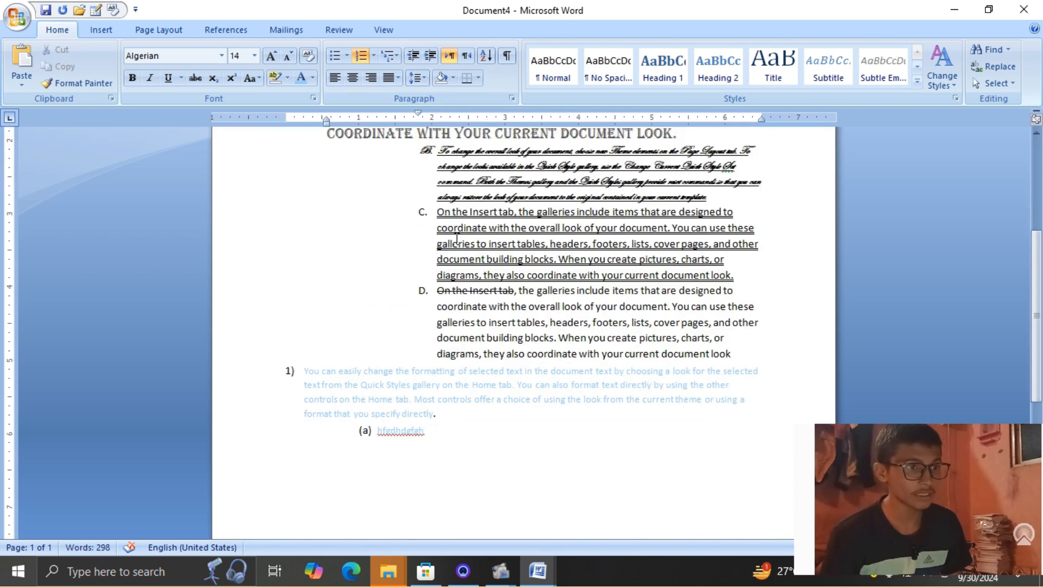
scroll(457, 239, "up", 4)
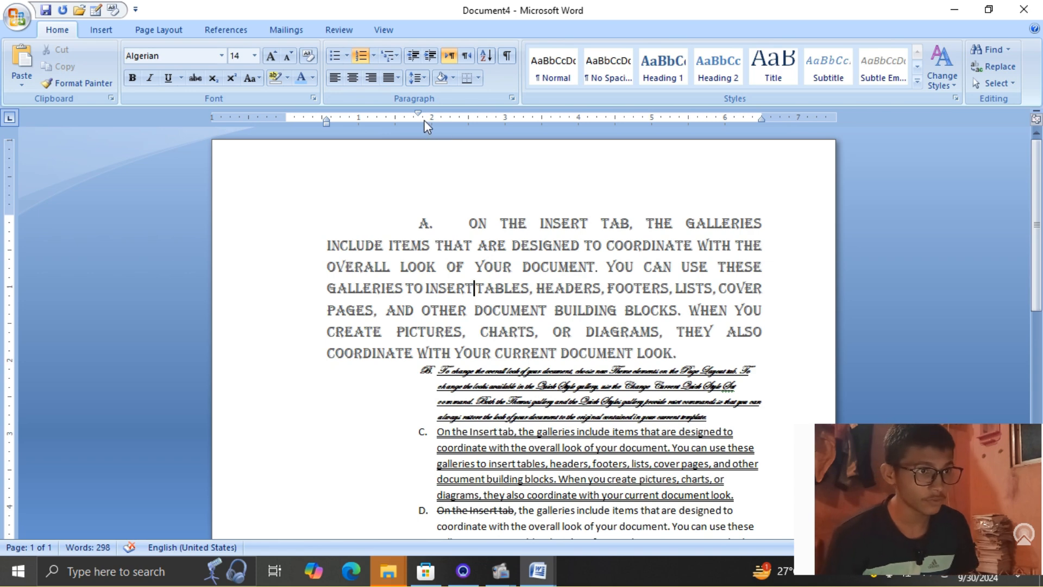
left_click_drag(420, 114, 314, 154)
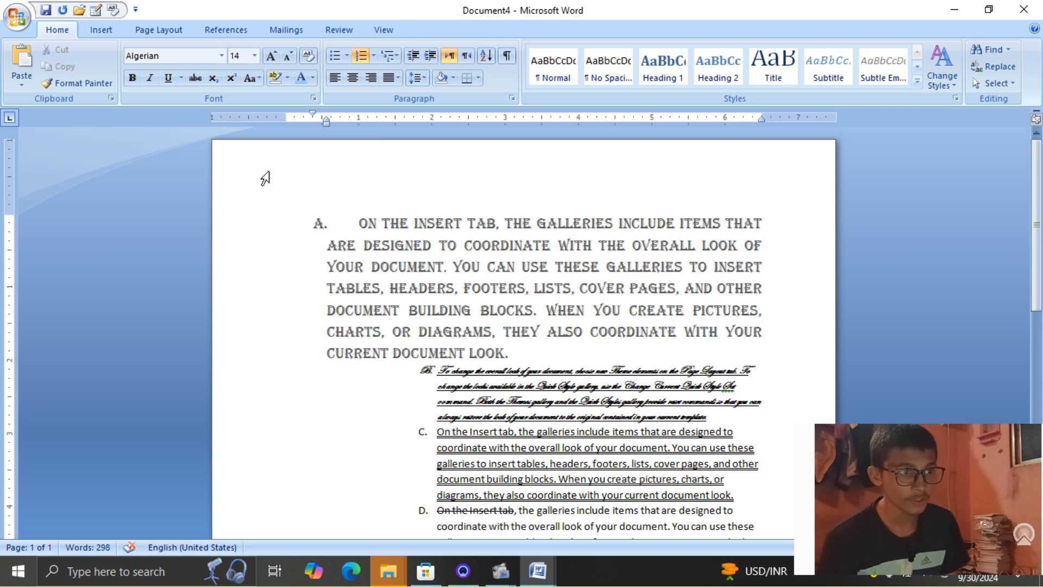
Try to sort the text of item A by paragraphs in descending order
left_click_drag(359, 224, 516, 354)
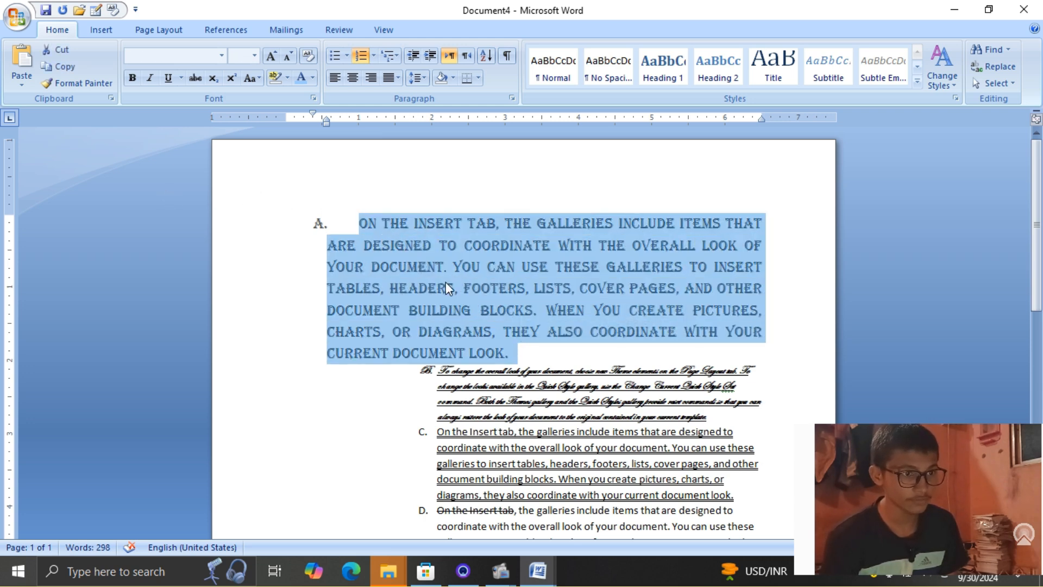
left_click(418, 79)
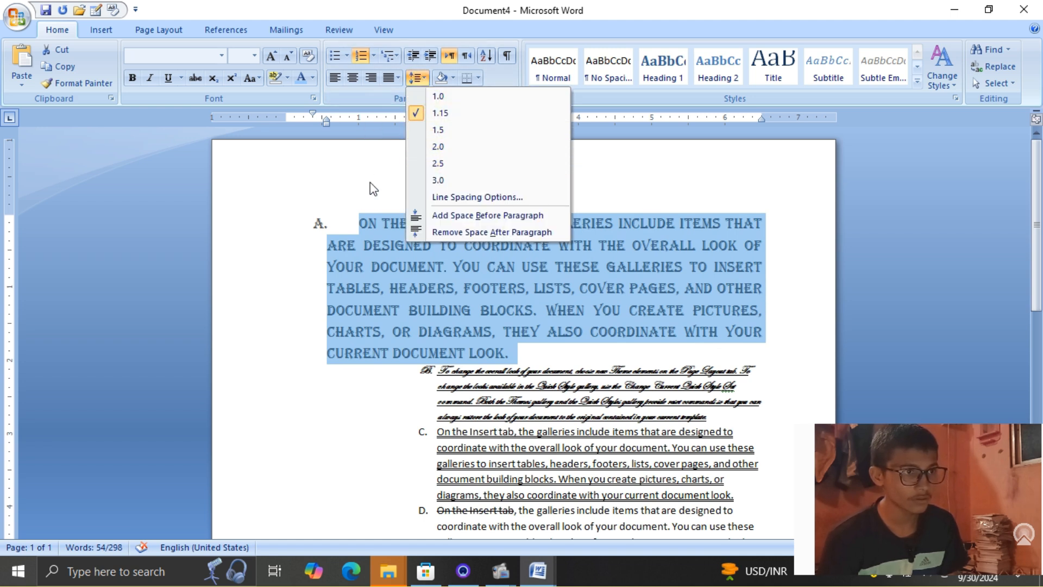
left_click(433, 46)
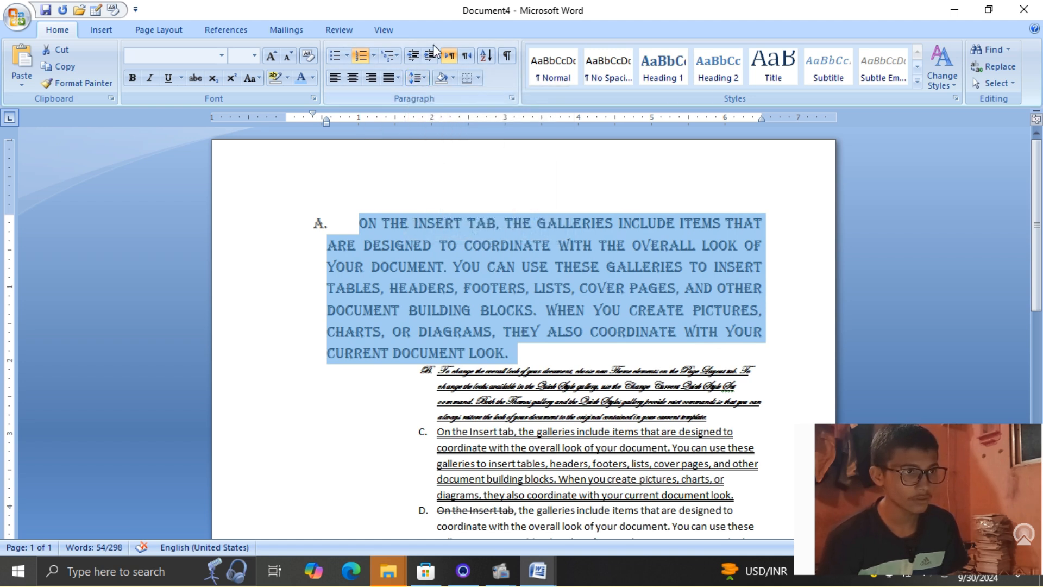
left_click(485, 55)
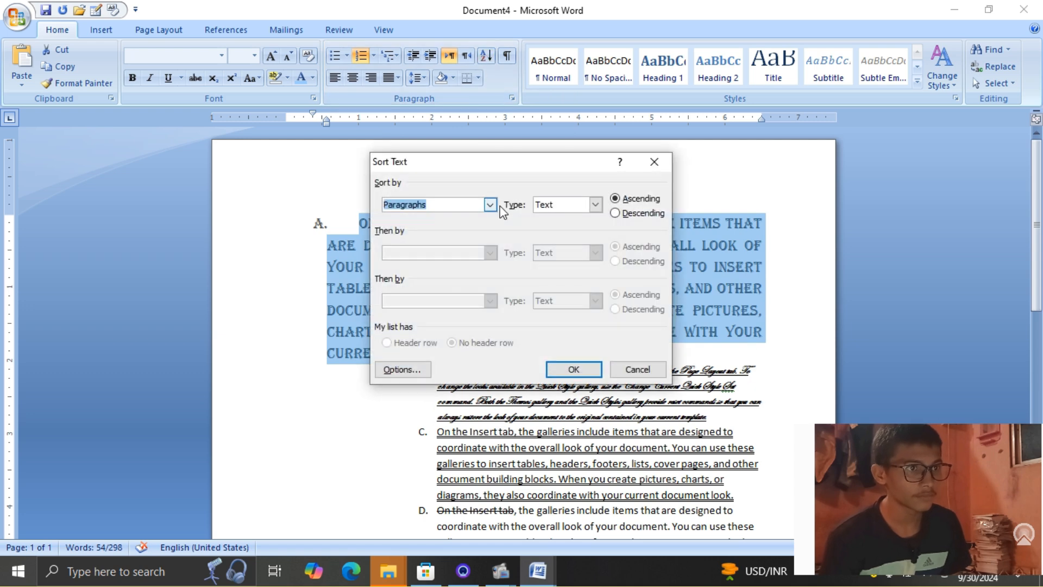
left_click(616, 213)
left_click(571, 369)
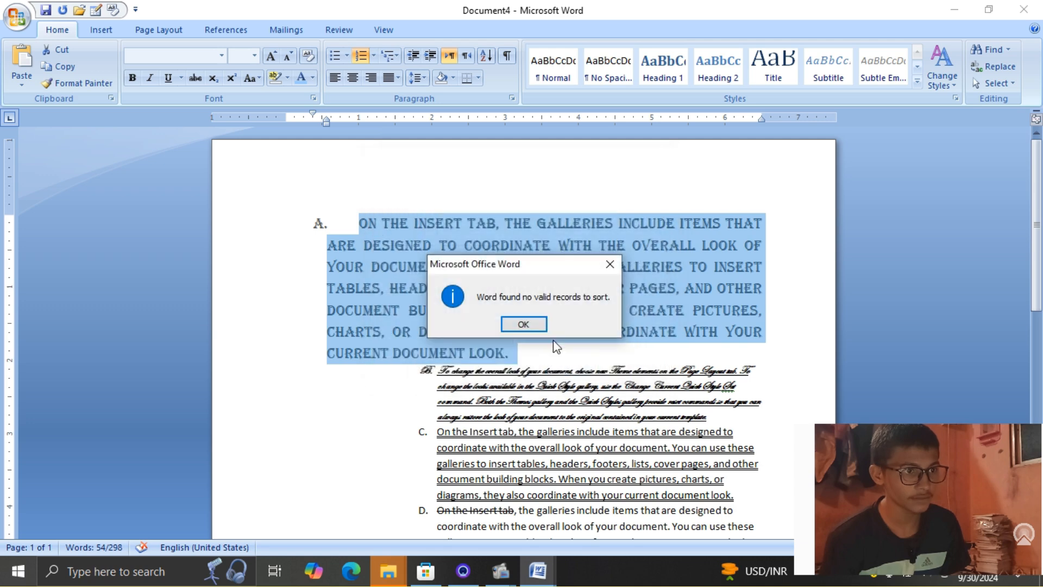
left_click(538, 325)
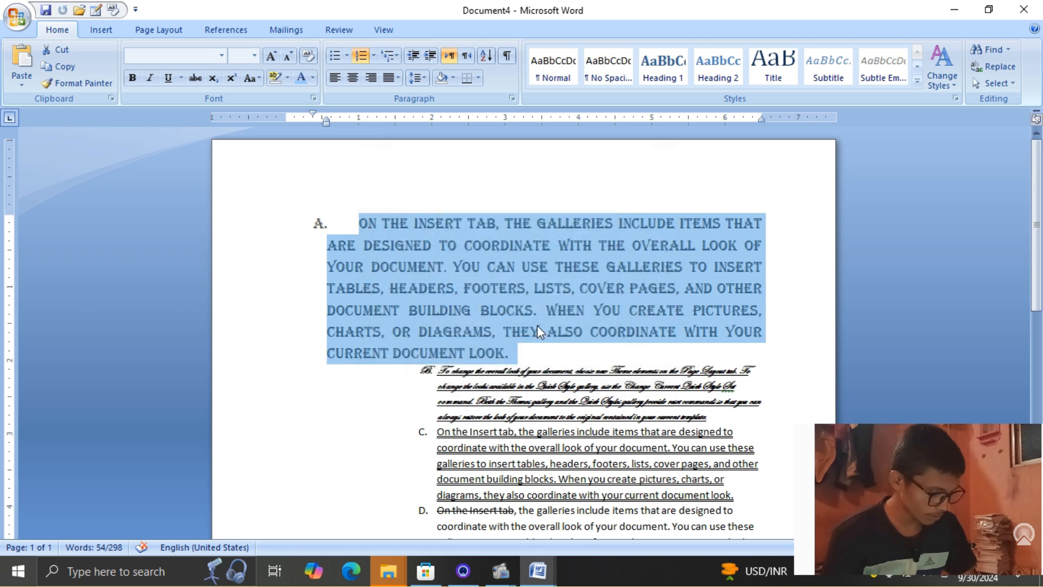
Sort all paragraphs of the document as text in ascending order
key("ctrl+a")
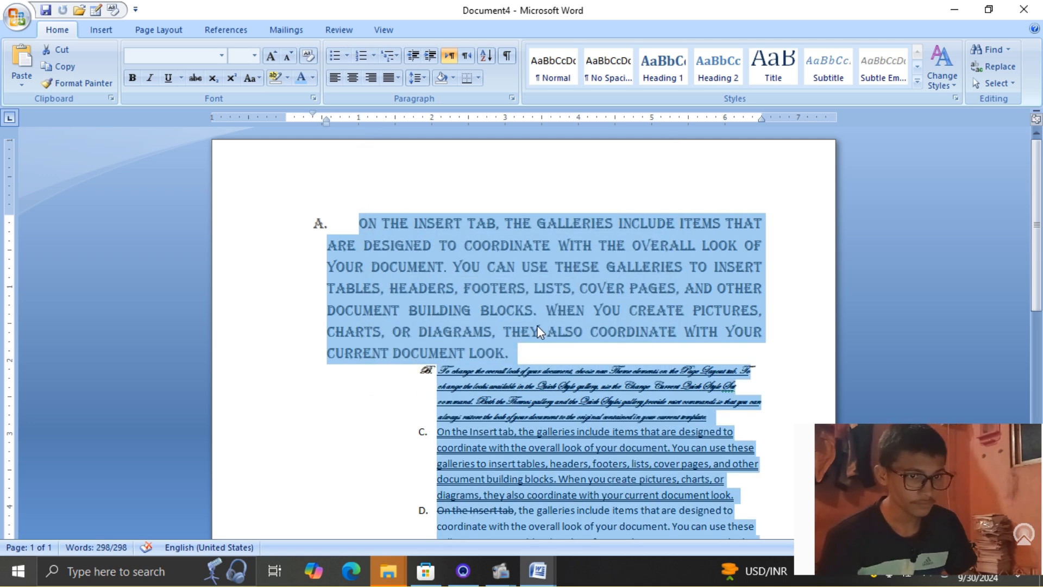
scroll(536, 329, "down", 10)
scroll(536, 325, "up", 10)
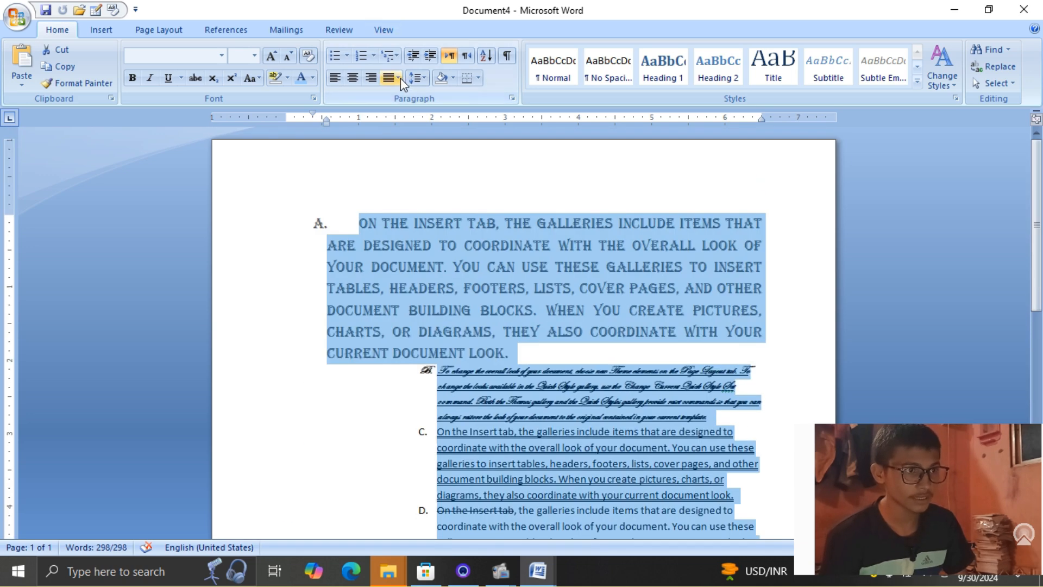
left_click(485, 54)
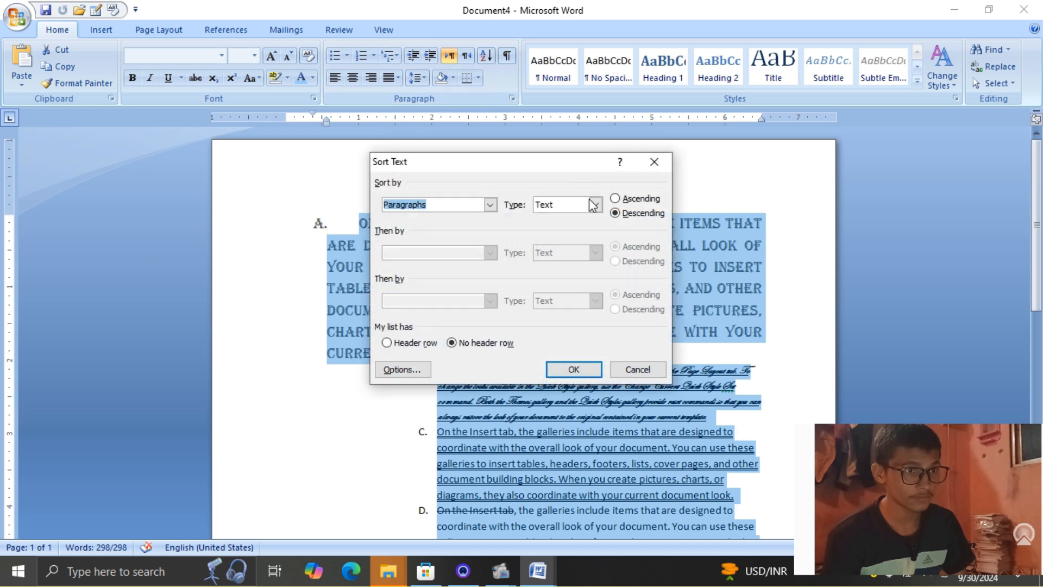
left_click(616, 199)
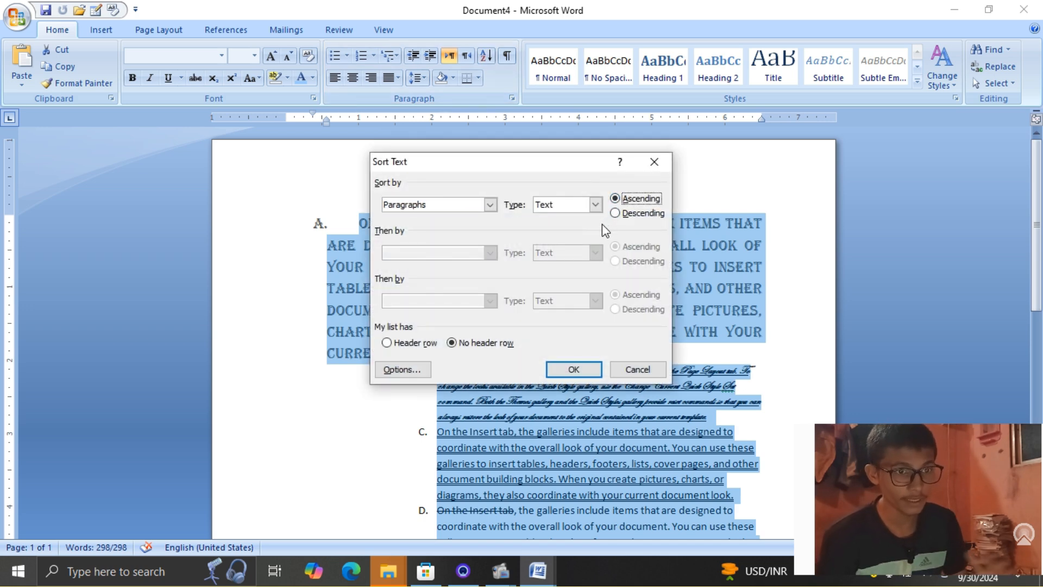
left_click(567, 374)
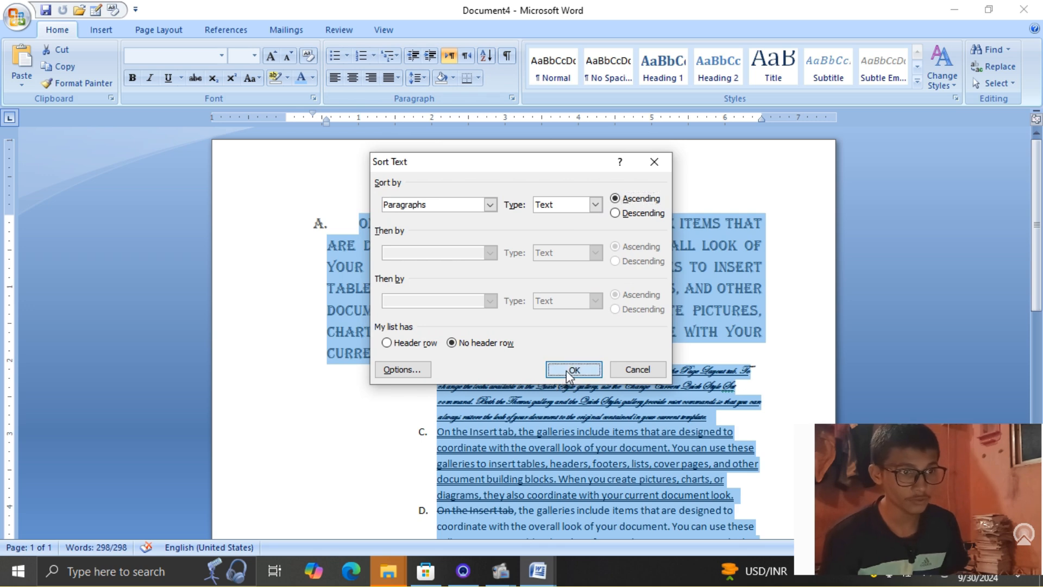
scroll(538, 372, "down", 3)
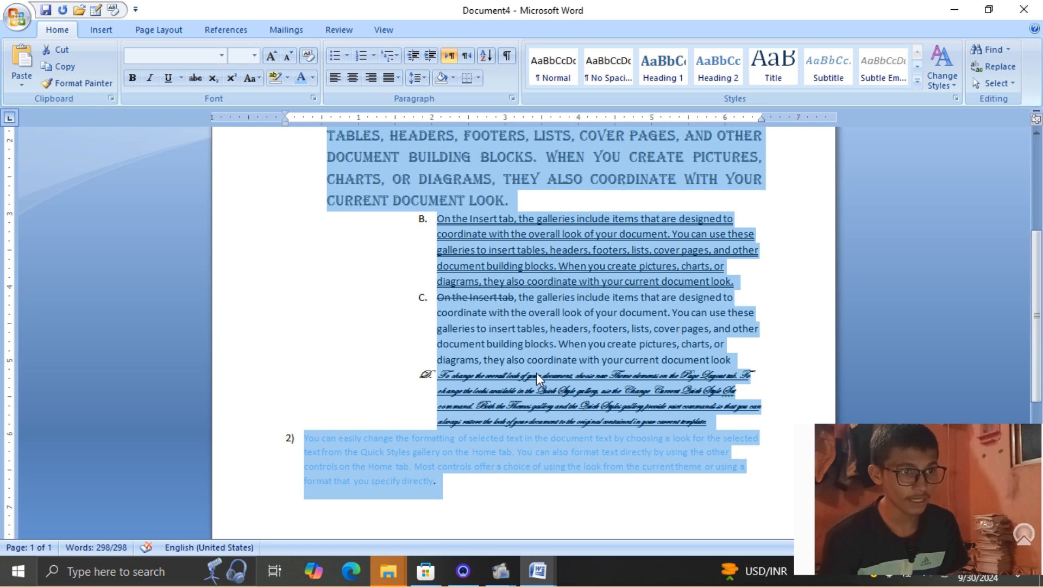
scroll(534, 376, "up", 3)
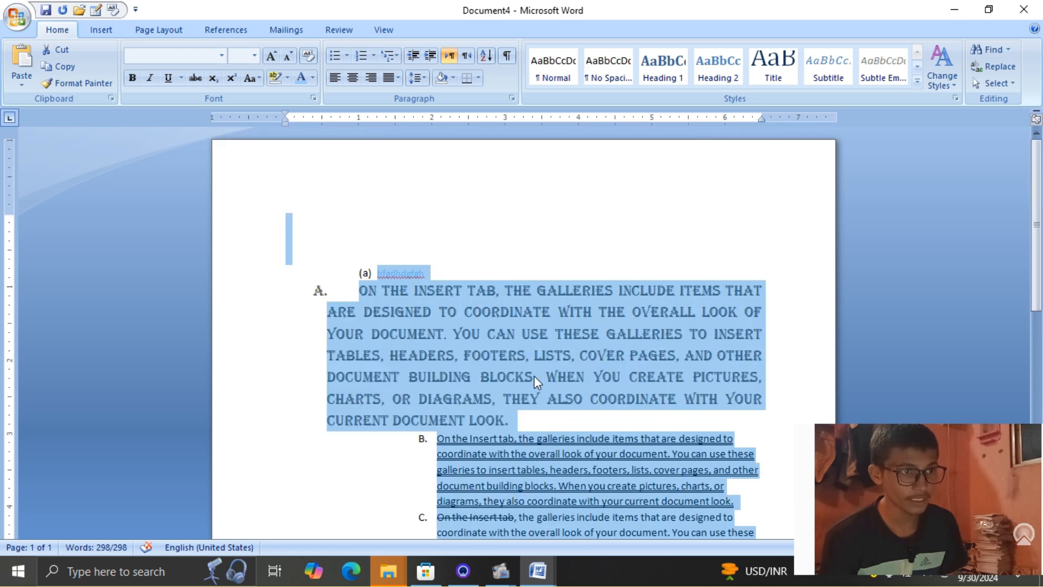
left_click(499, 290)
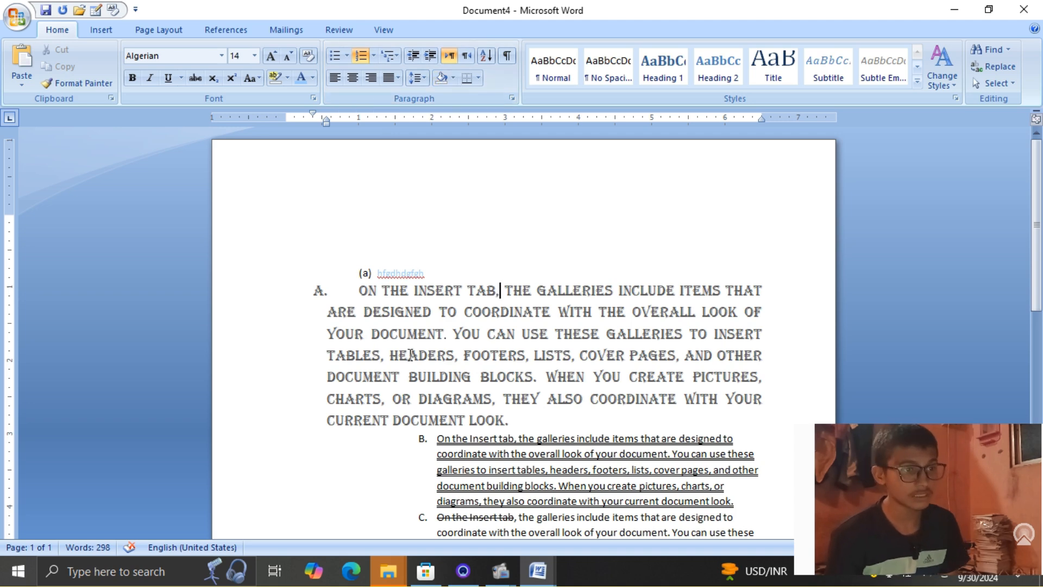
Shade the light blue paragraph starting "You can easily change" with the darkest tan theme color
scroll(401, 355, "down", 4)
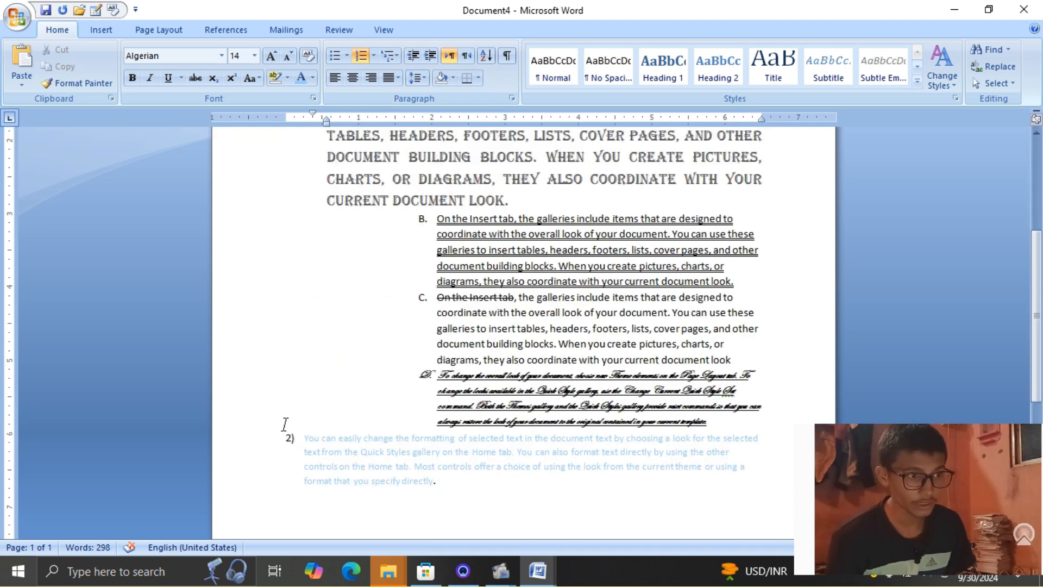
left_click_drag(302, 443, 433, 482)
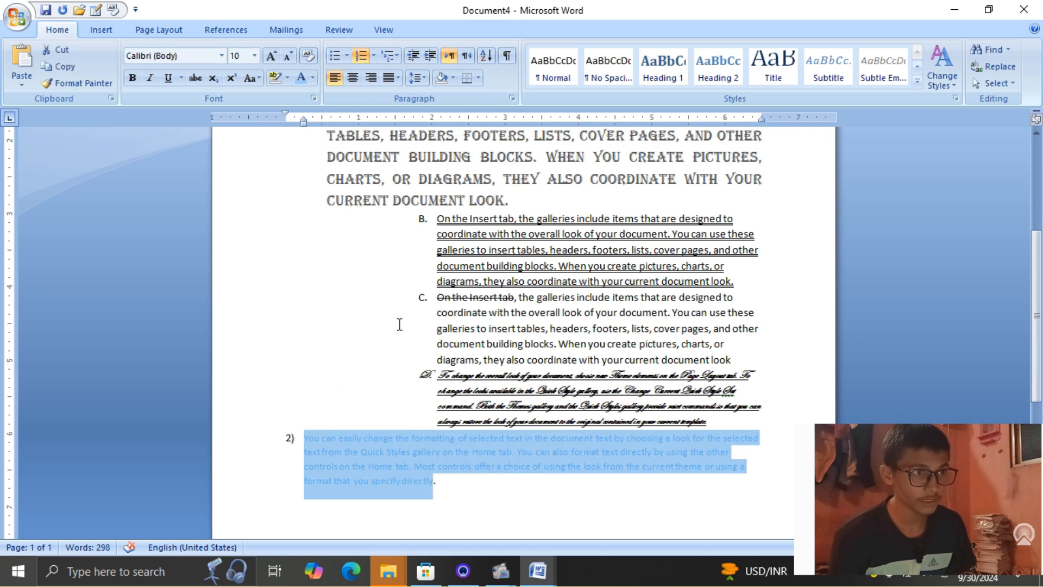
left_click(452, 79)
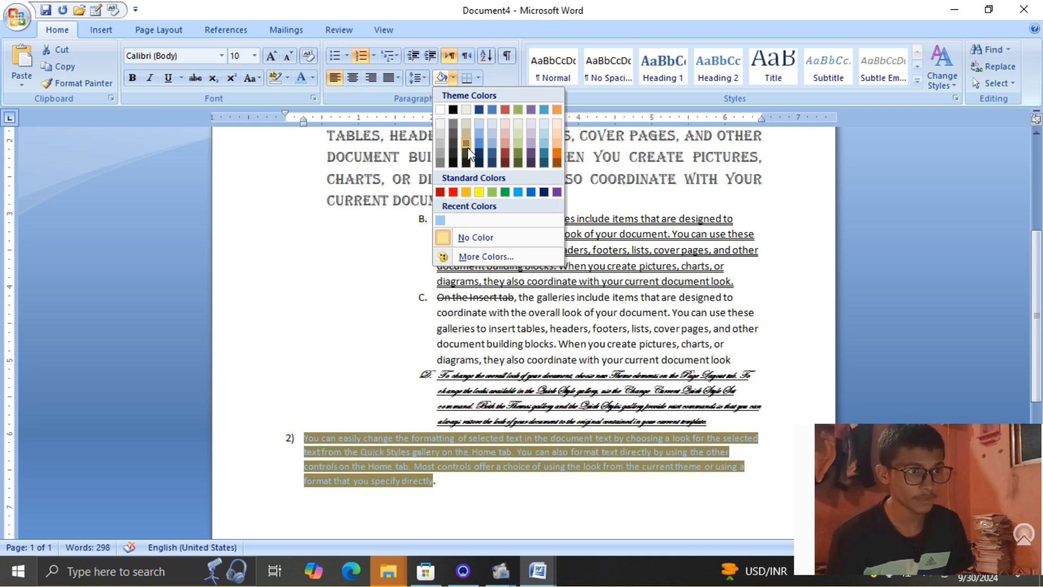
left_click(467, 162)
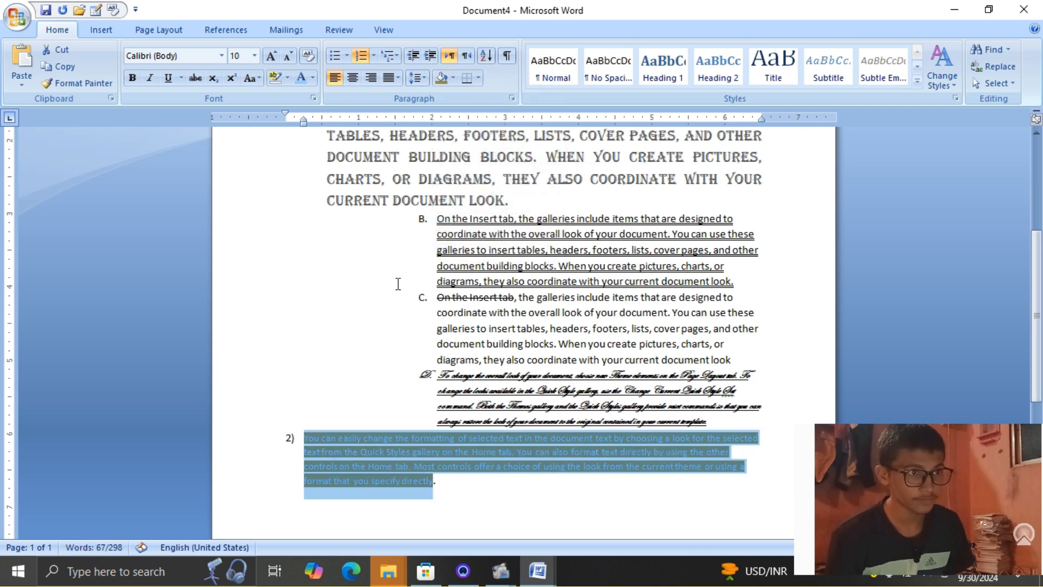
left_click(330, 424)
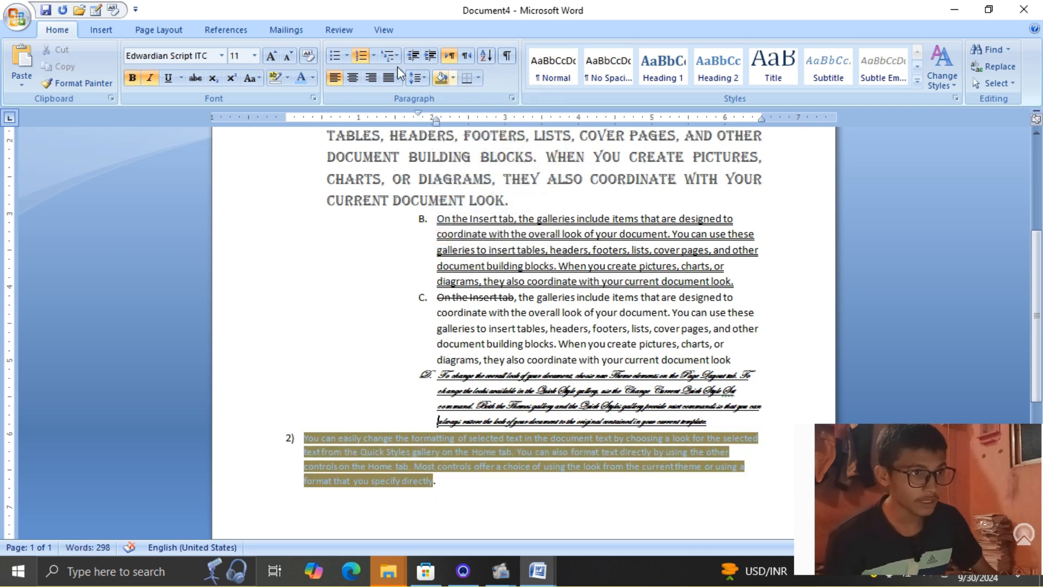
left_click(425, 79)
left_click(294, 363)
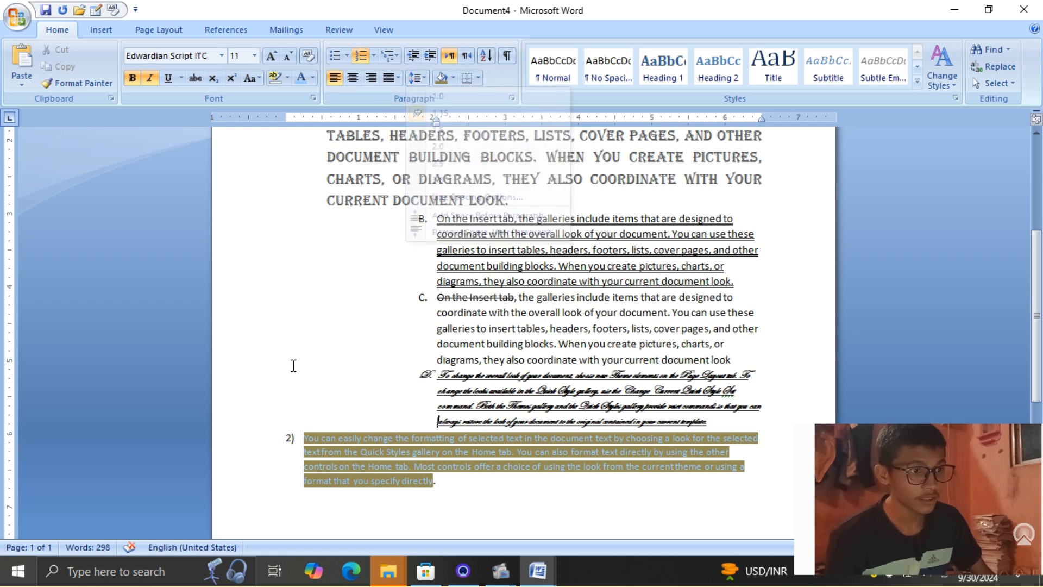
Set the line spacing of item A to 1.5 and remove the space after its paragraph
scroll(359, 250, "up", 3)
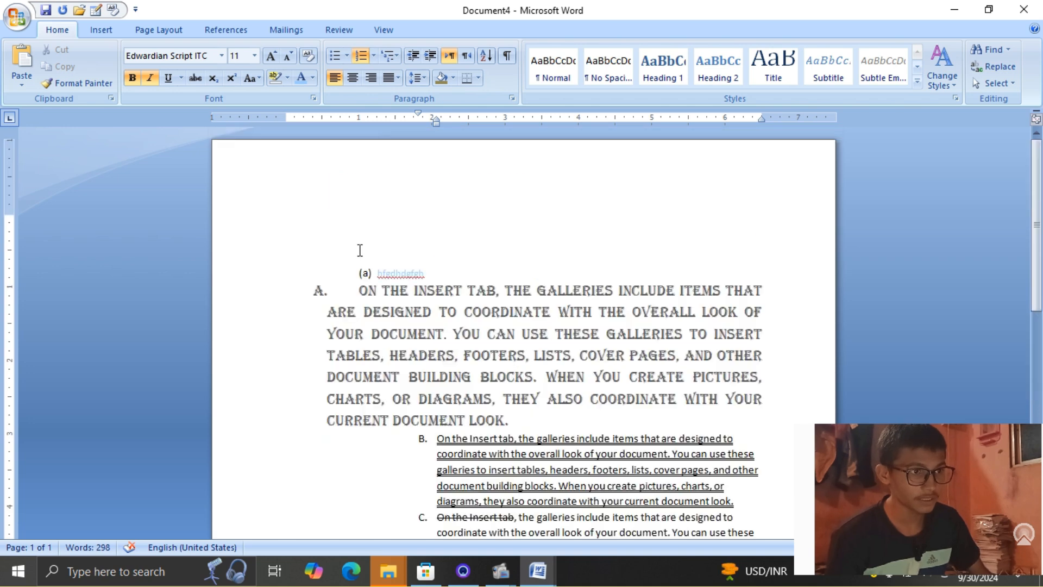
left_click_drag(353, 293, 476, 421)
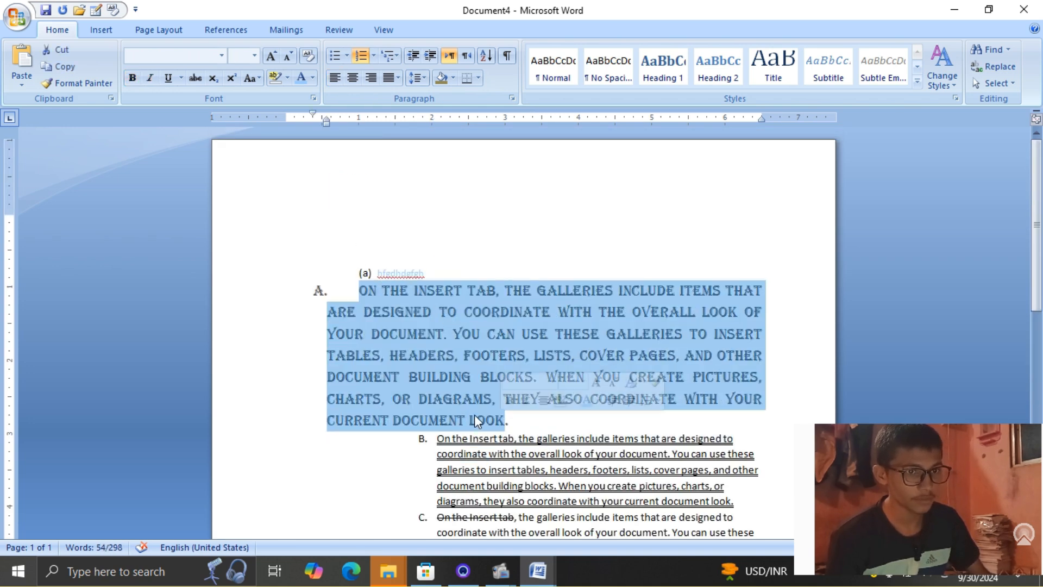
left_click(427, 77)
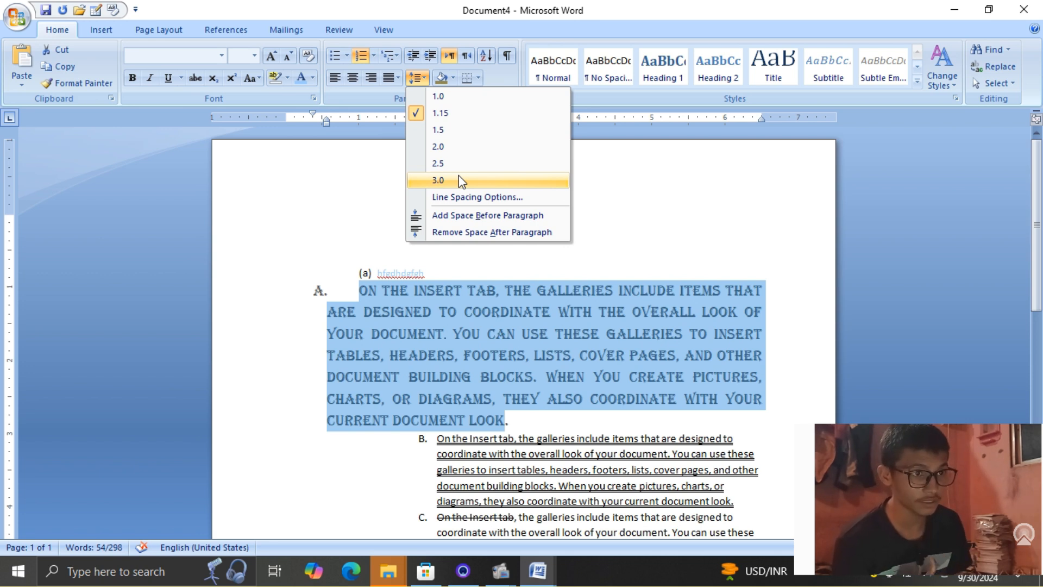
left_click(456, 130)
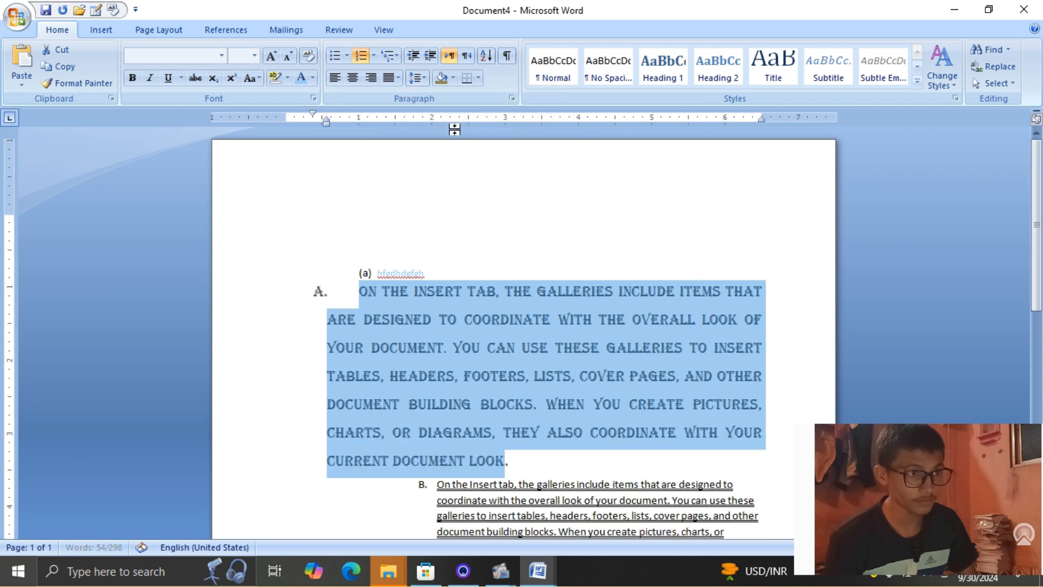
left_click(427, 73)
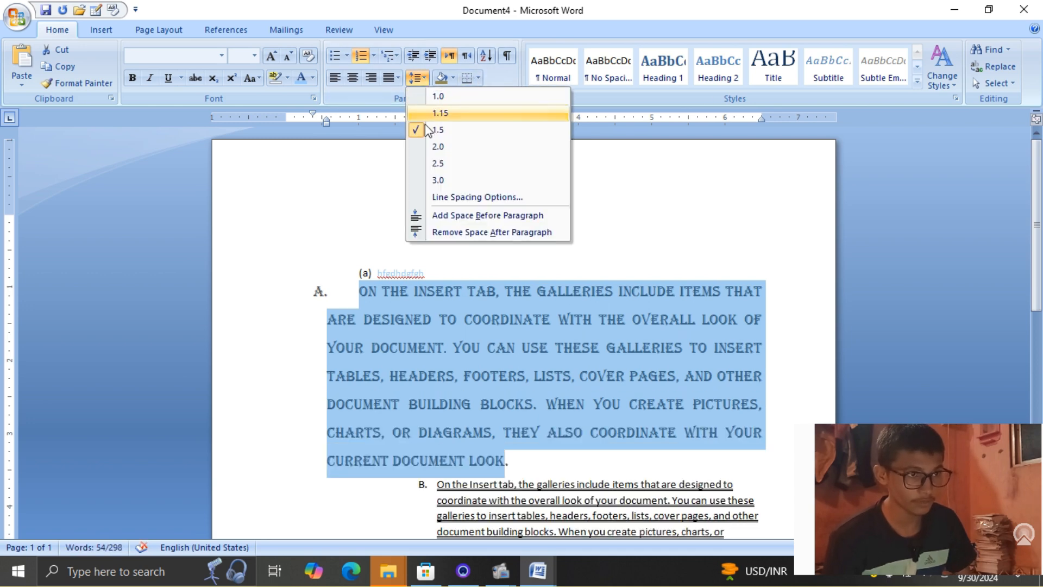
left_click(452, 232)
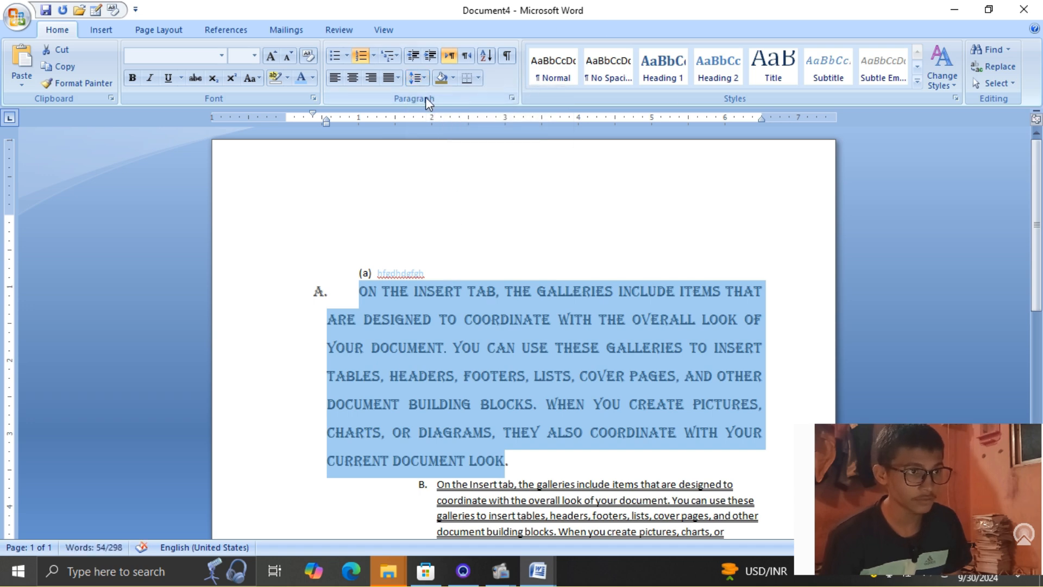
Remove the space after paragraphs throughout the whole document
left_click(361, 276)
scroll(359, 280, "down", 3)
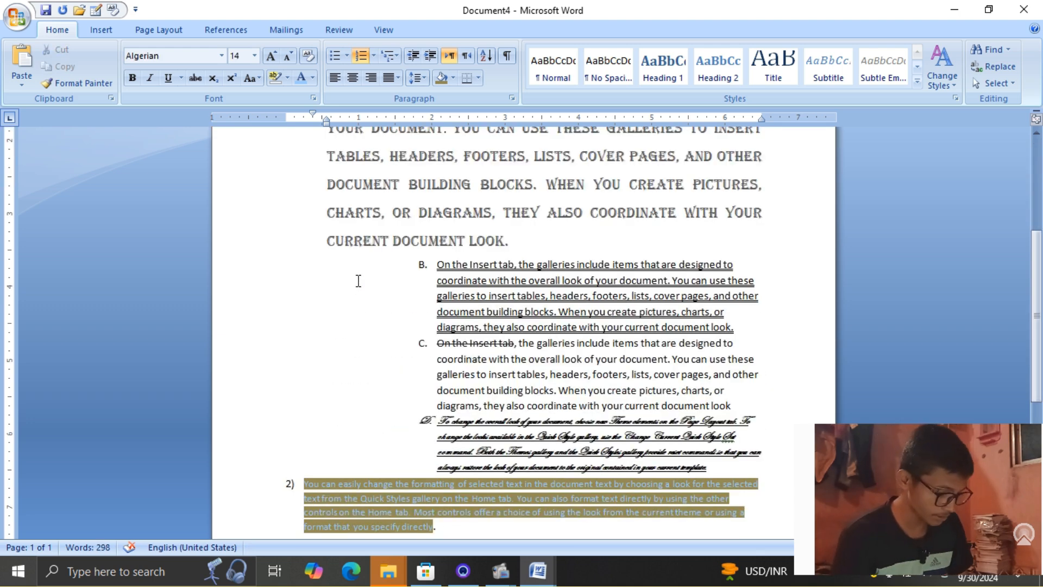
key("ctrl+a")
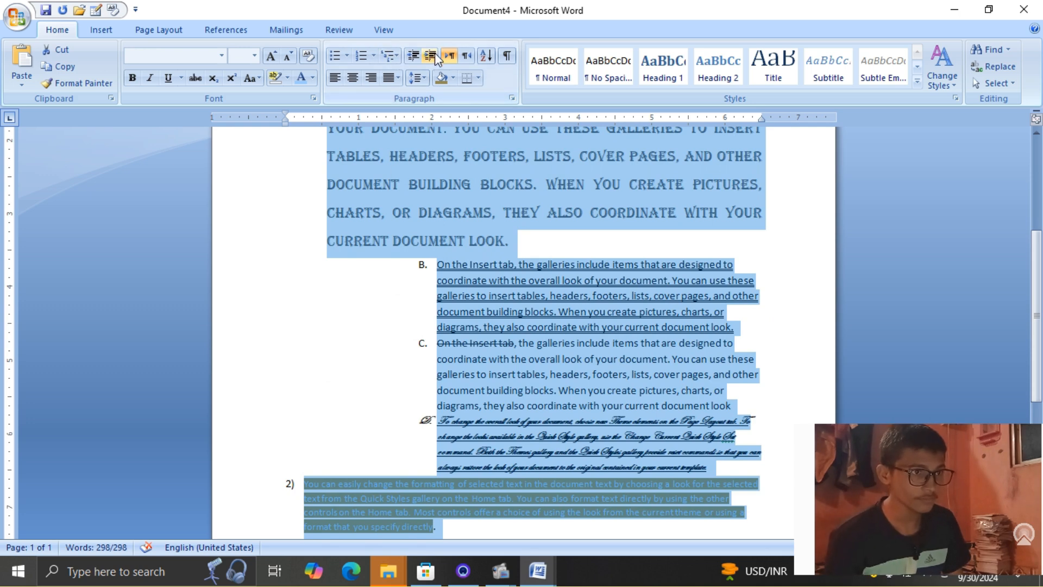
left_click(427, 76)
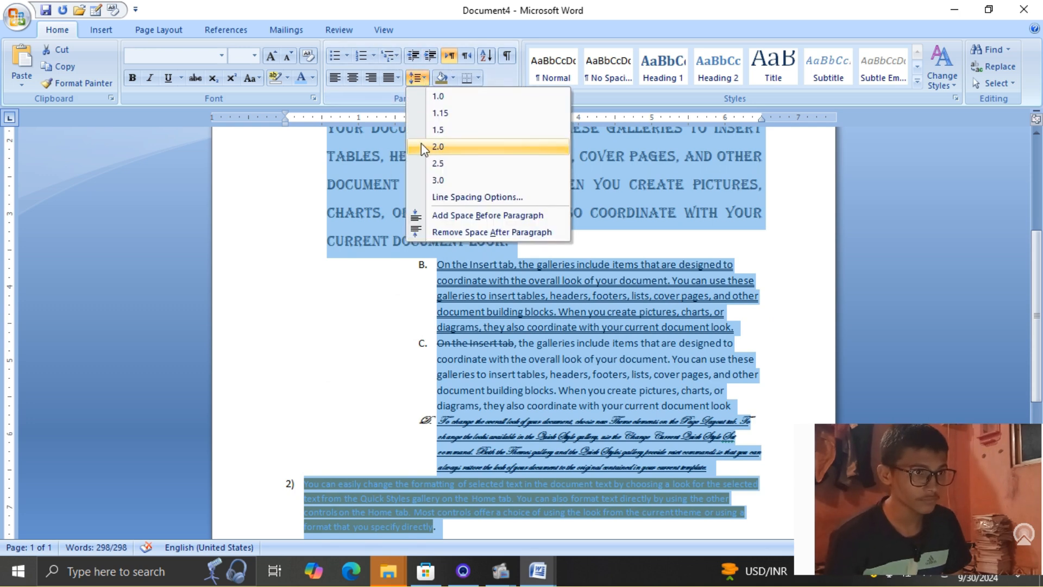
left_click(445, 227)
left_click(445, 236)
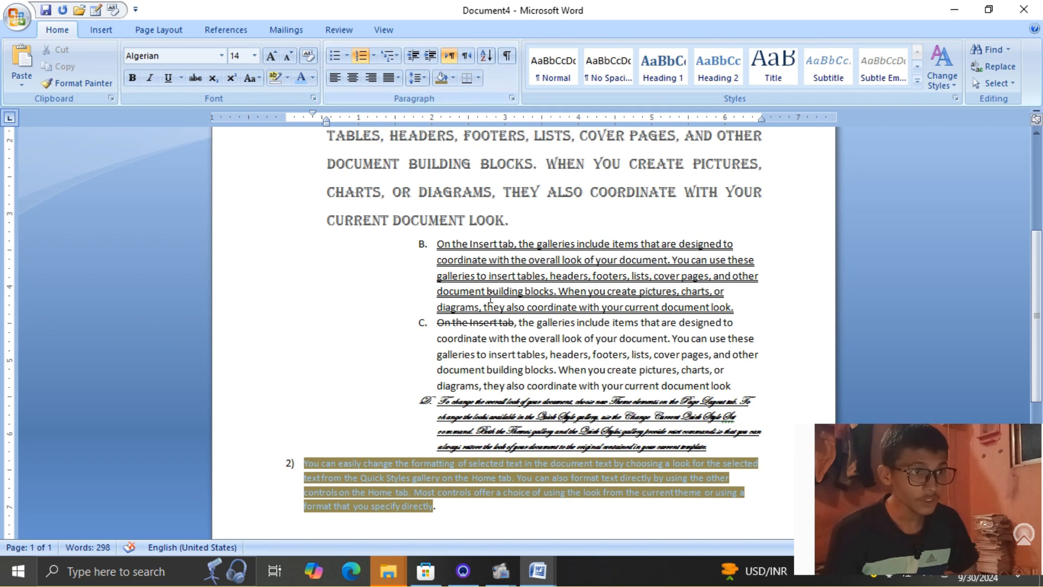
Add a top border and a left border to the item A paragraph
scroll(433, 215, "up", 4)
scroll(433, 215, "down", 4)
scroll(433, 215, "up", 4)
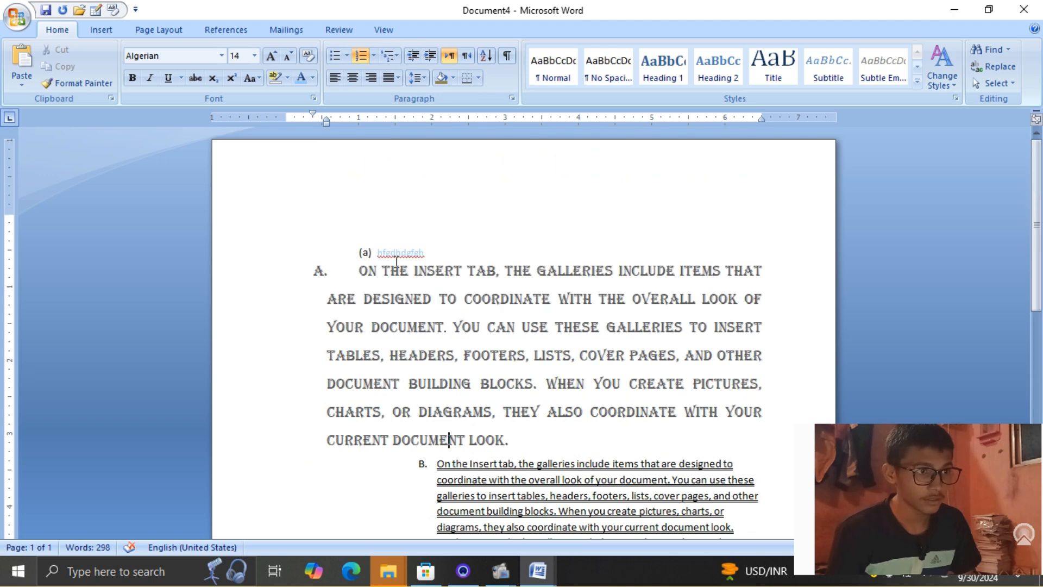
left_click_drag(353, 272, 571, 433)
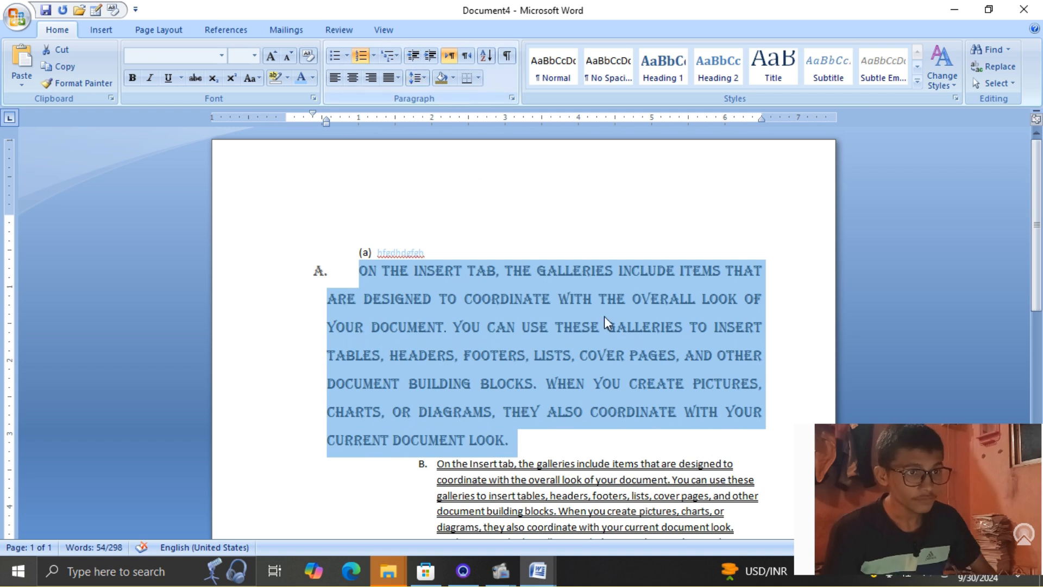
left_click(478, 78)
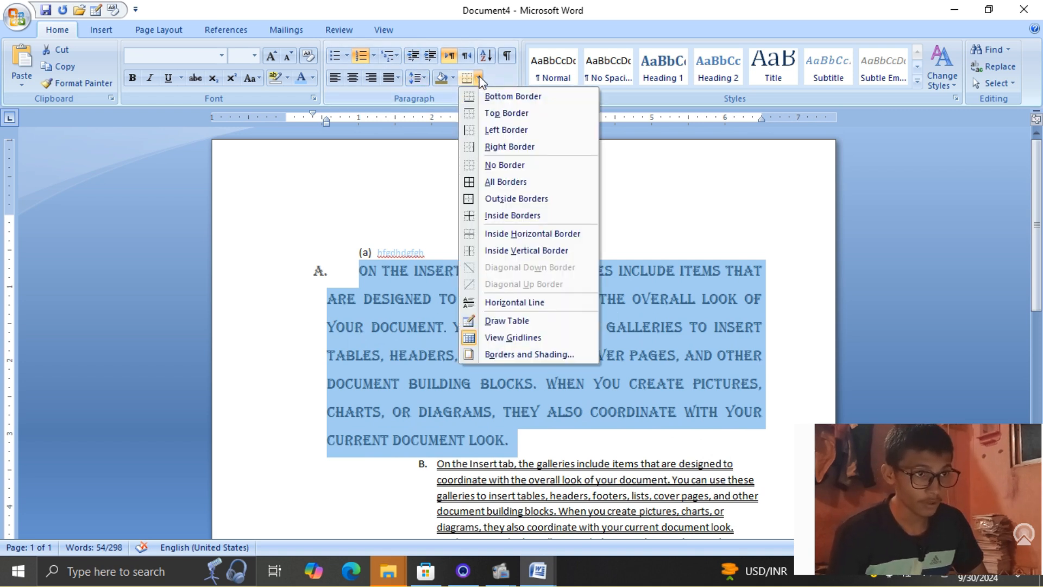
left_click(480, 112)
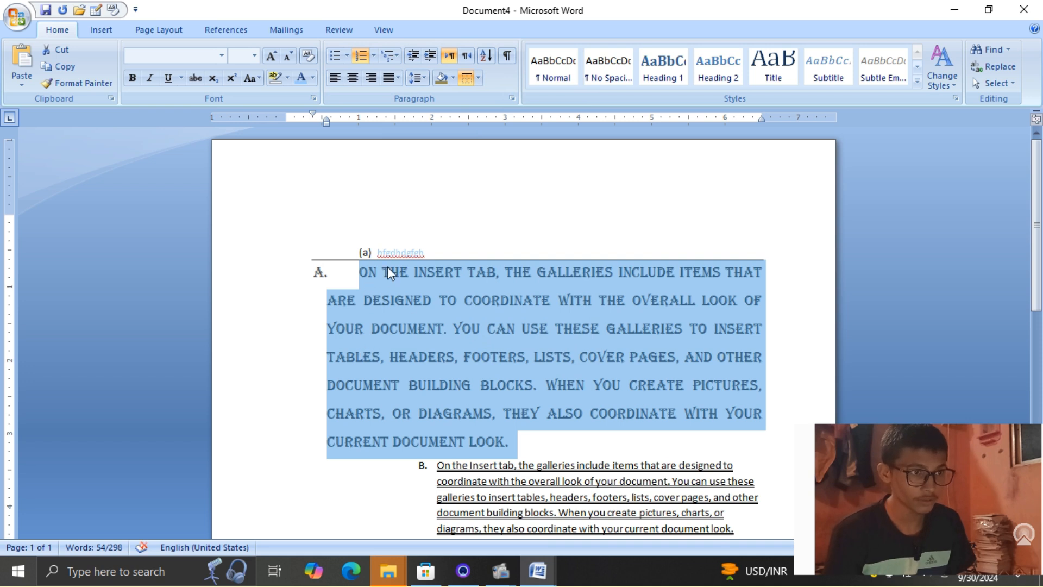
left_click(478, 77)
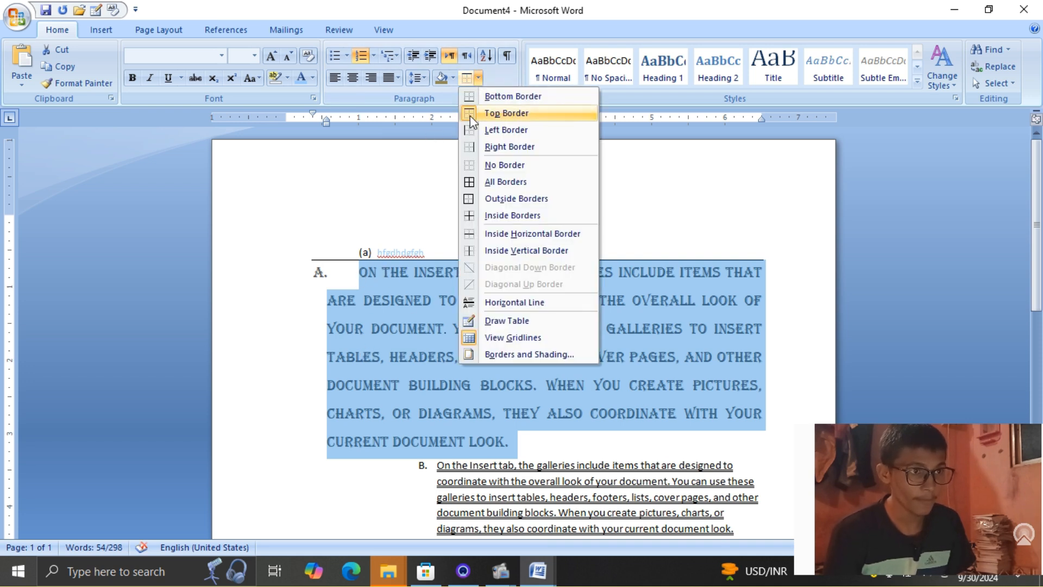
left_click(494, 129)
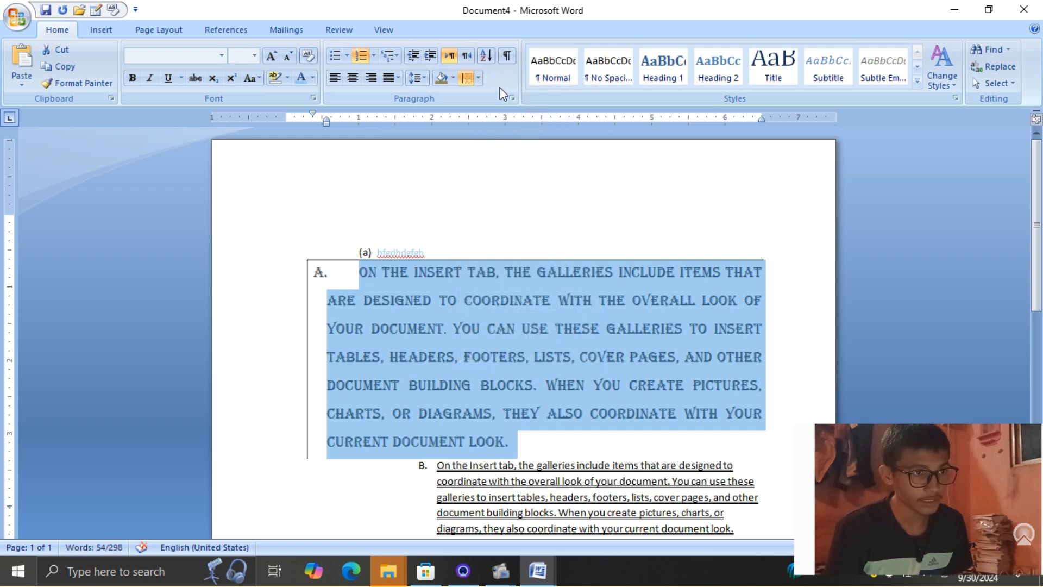
Add a right border to item A and complete its frame with the All Borders option
left_click(478, 78)
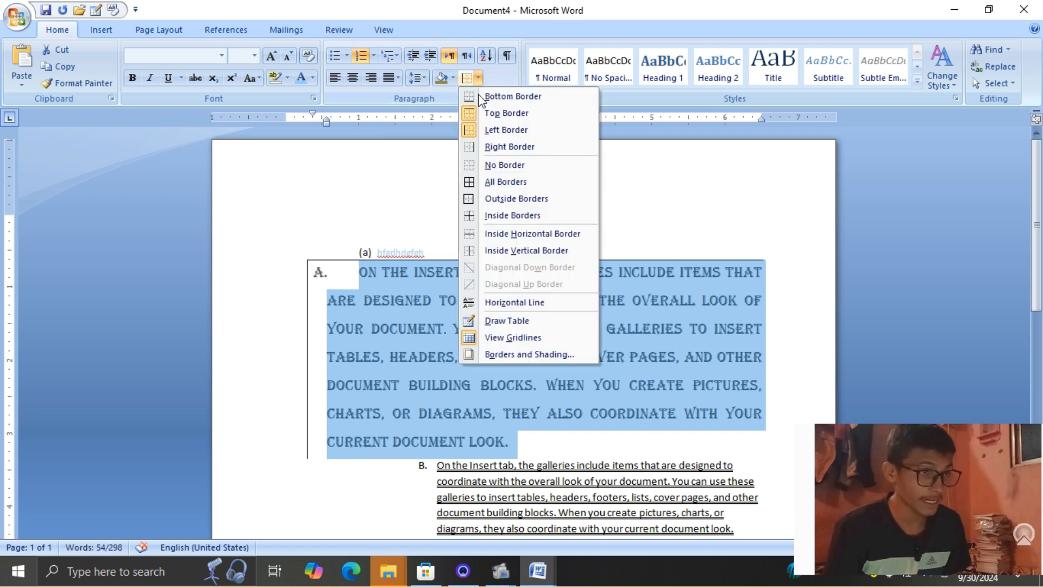
left_click(491, 146)
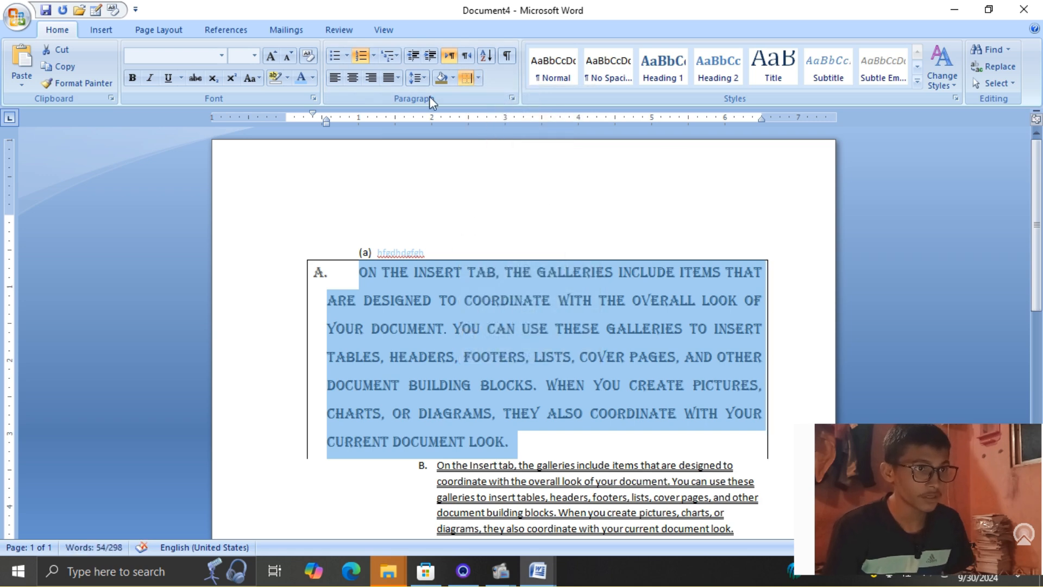
left_click(478, 78)
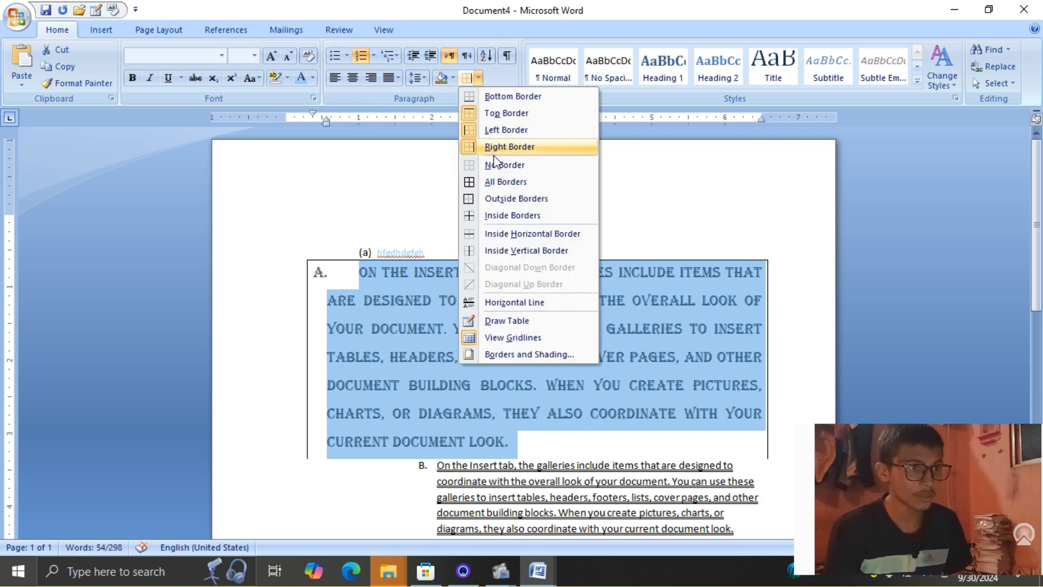
left_click(492, 181)
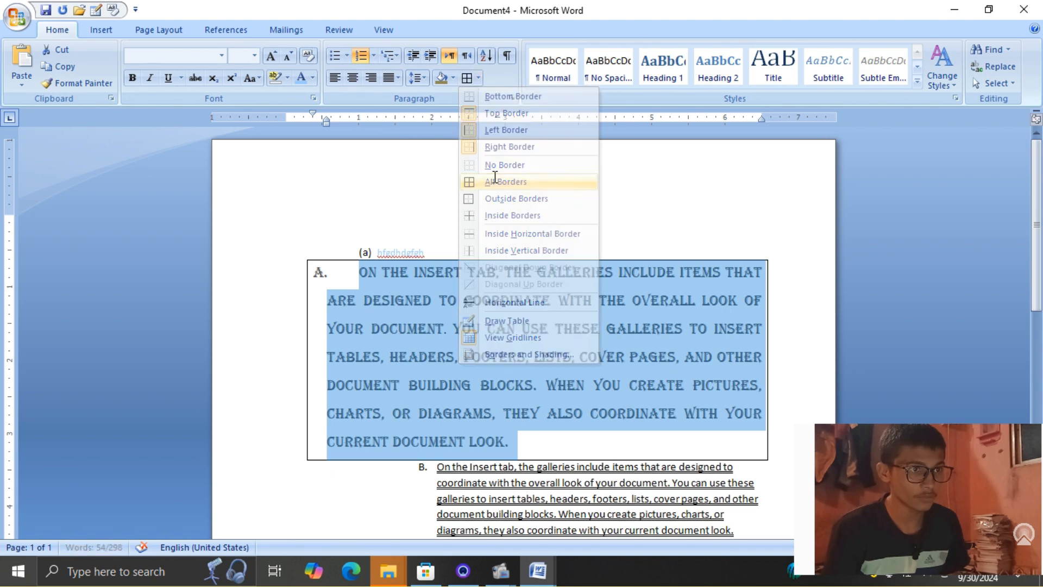
Insert a horizontal line in place of the selected item A text
left_click(478, 78)
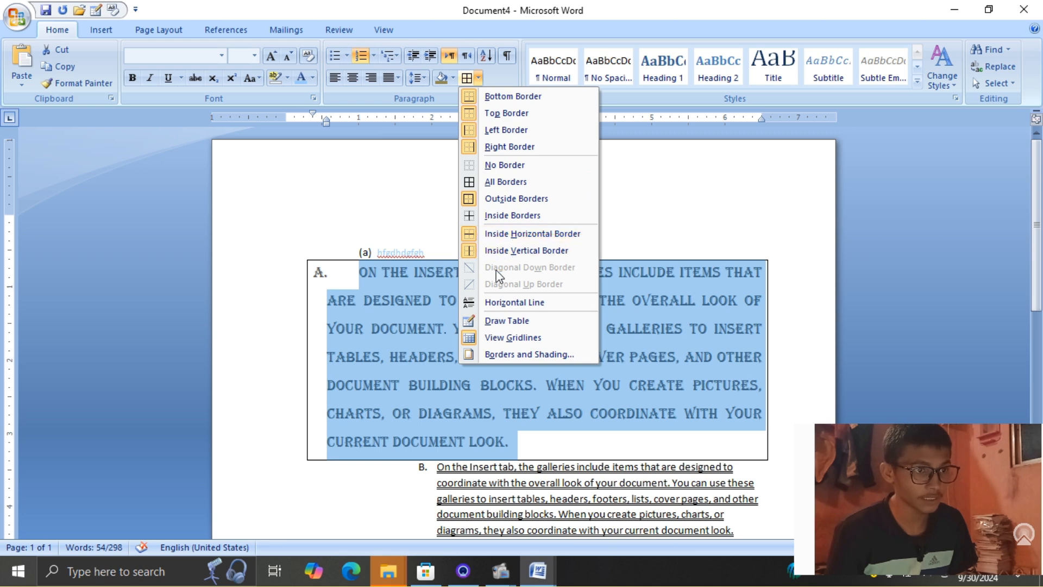
left_click(496, 303)
scroll(498, 323, "down", 3)
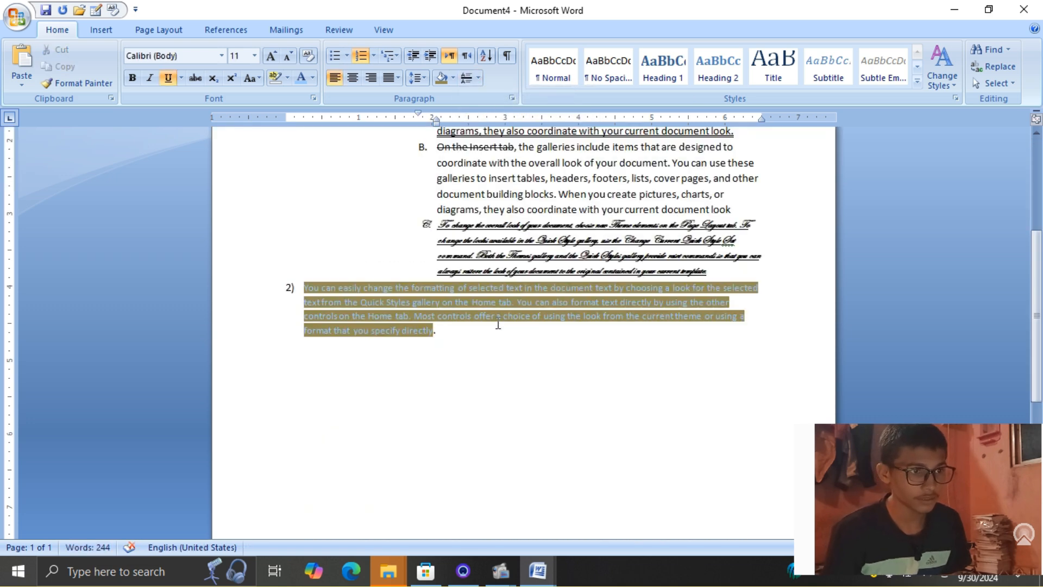
scroll(498, 322, "up", 3)
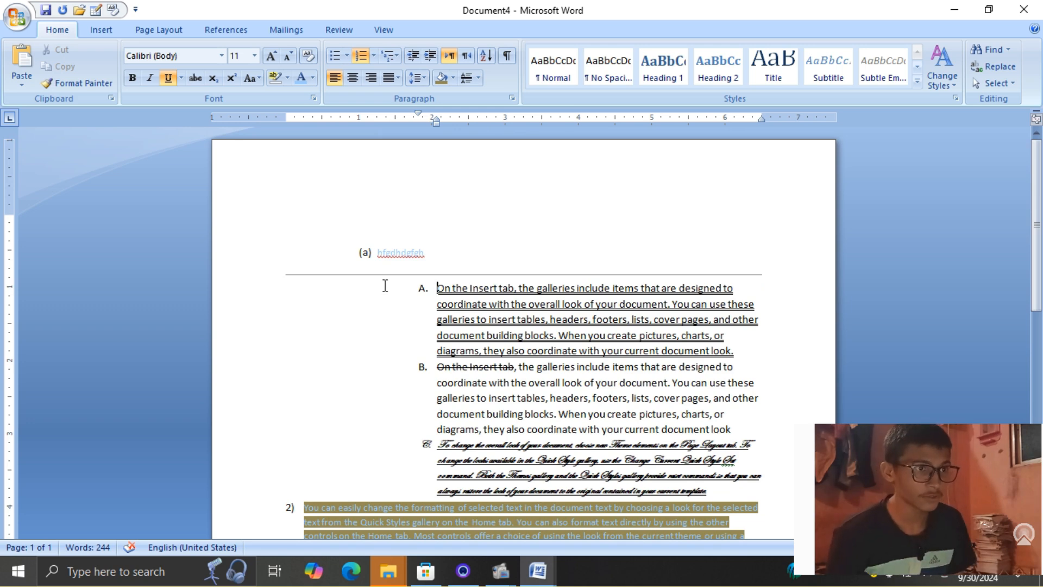
Set the double-underlined item A's hanging indent to about 0.7 inch and its first-line indent to about 0.4 inch on the ruler
left_click(414, 336)
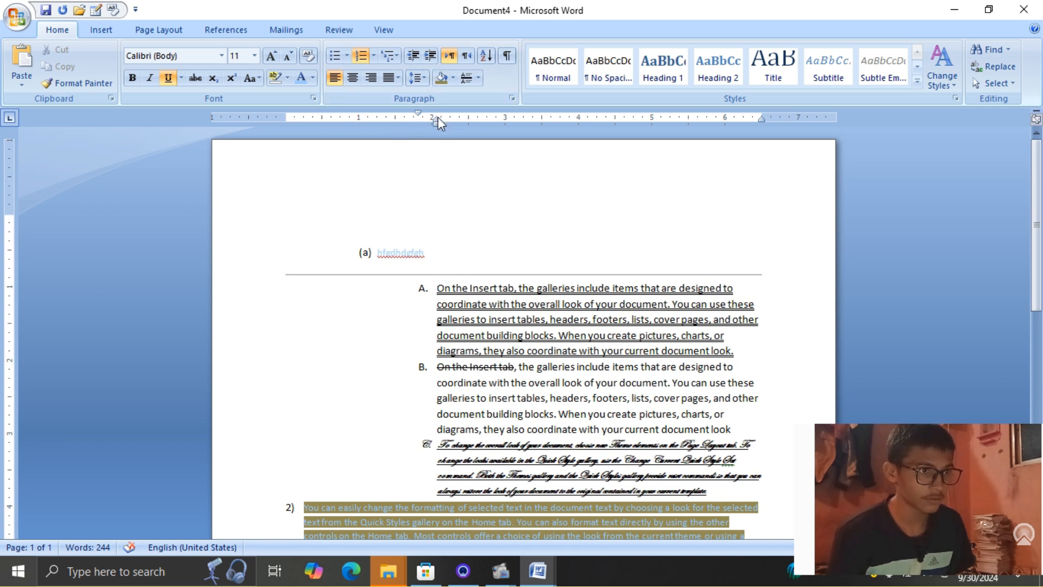
left_click_drag(438, 122, 335, 120)
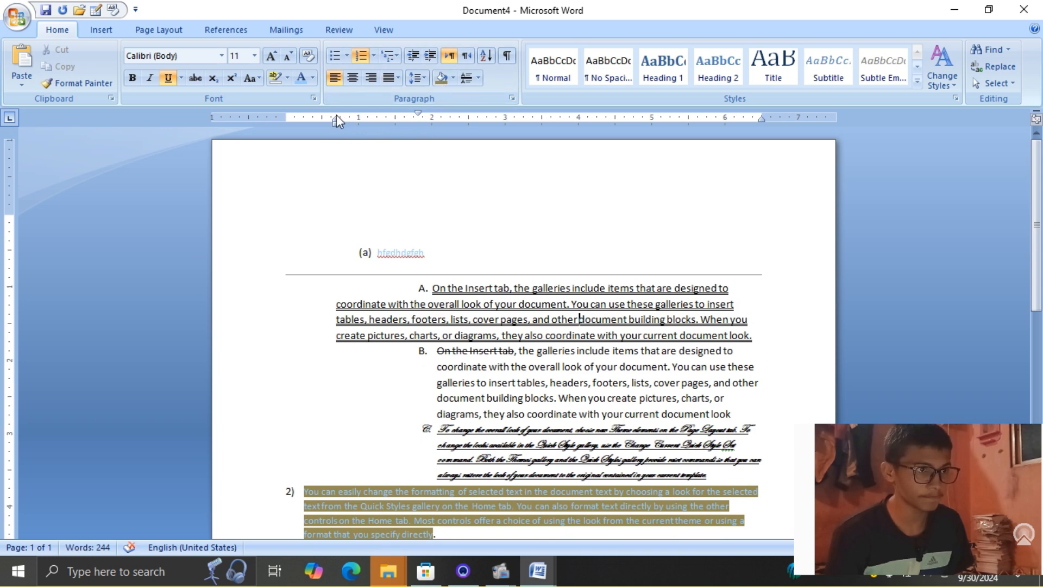
left_click_drag(418, 113, 377, 115)
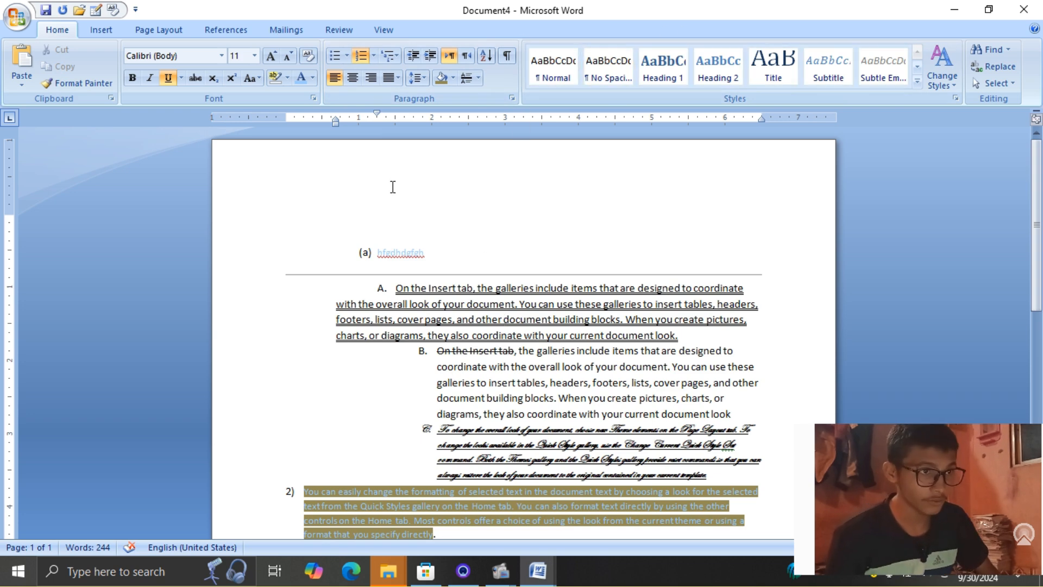
left_click_drag(379, 116, 313, 117)
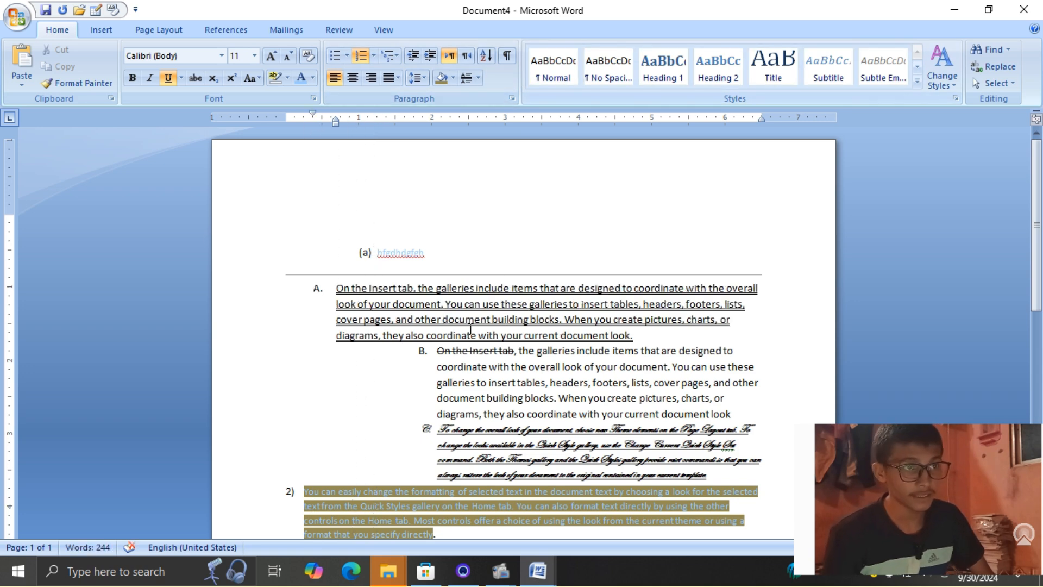
Shift item 2's number to about 0.5 inch and set its hanging indent to about 0.25 inch
scroll(388, 360, "down", 6)
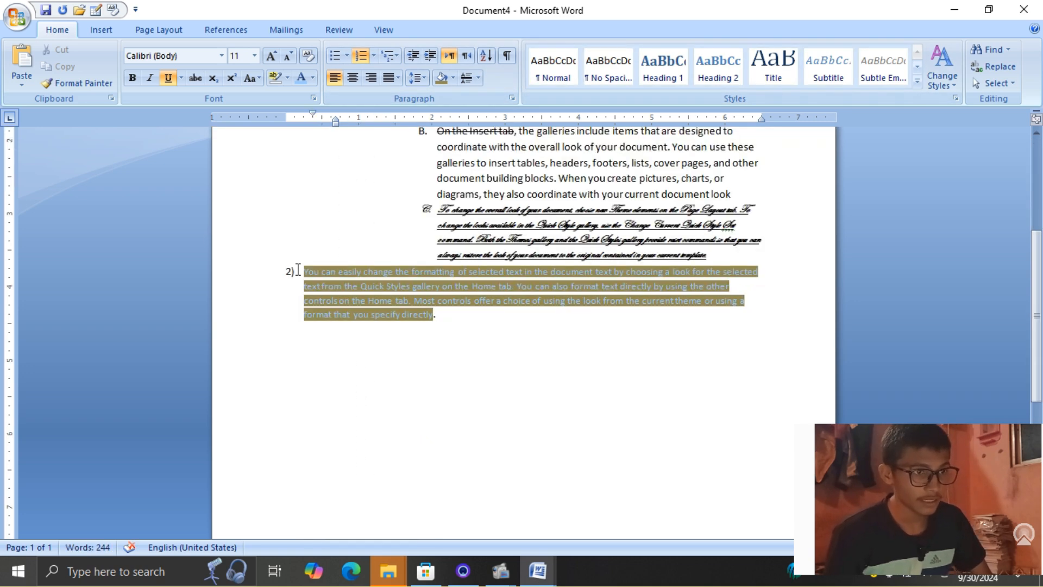
left_click_drag(292, 276, 322, 282)
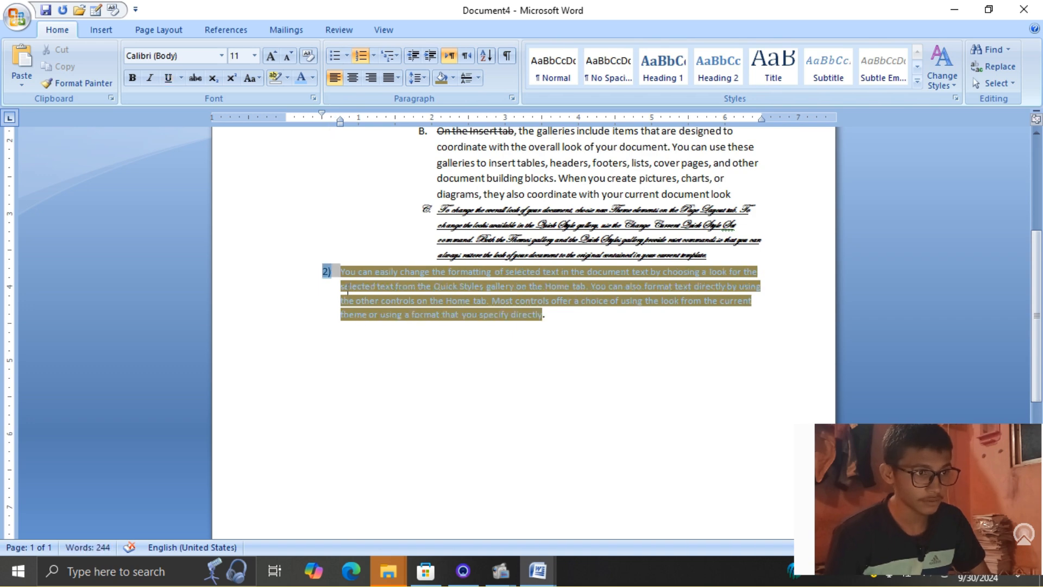
left_click_drag(340, 120, 303, 120)
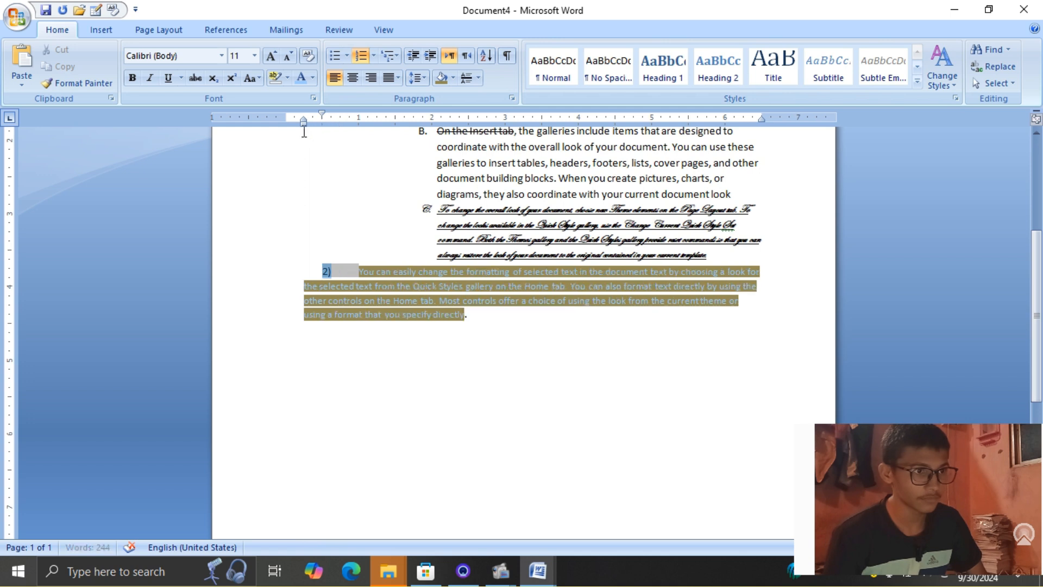
Apply the Emphasis quick style to the text of item 2, starting "You can easily change"
left_click_drag(350, 276, 464, 315)
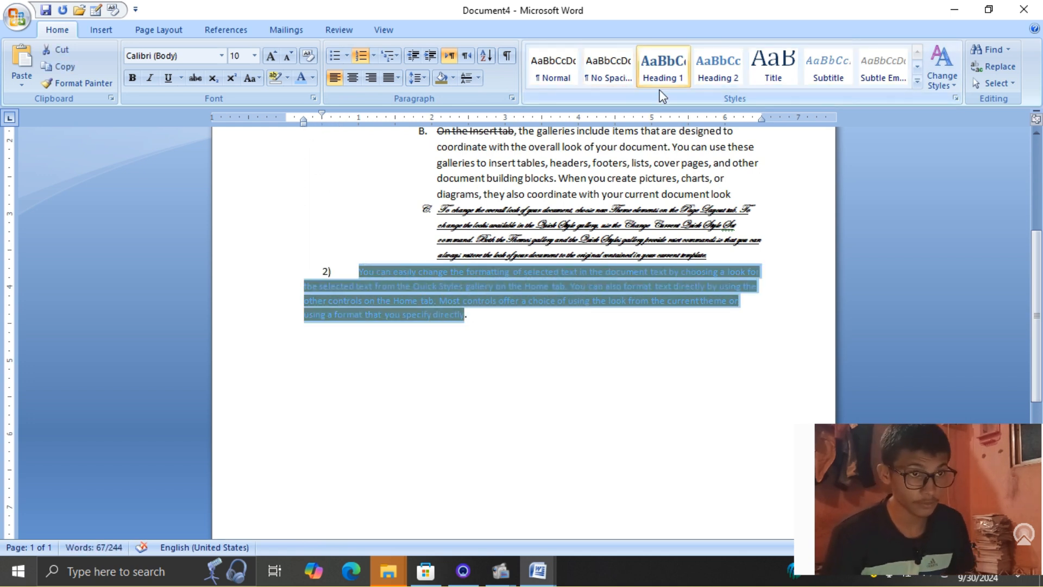
left_click(918, 83)
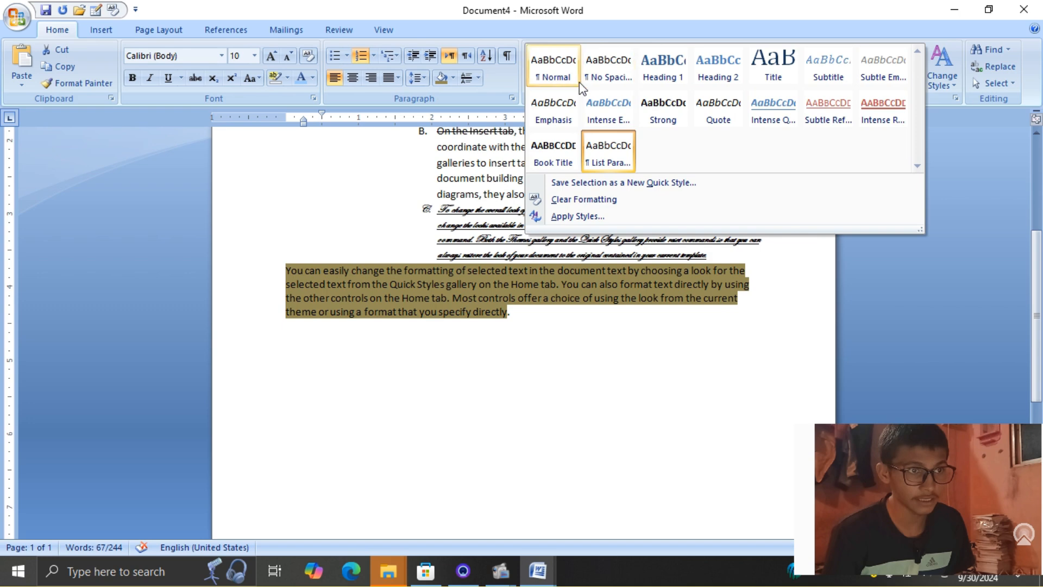
left_click(553, 108)
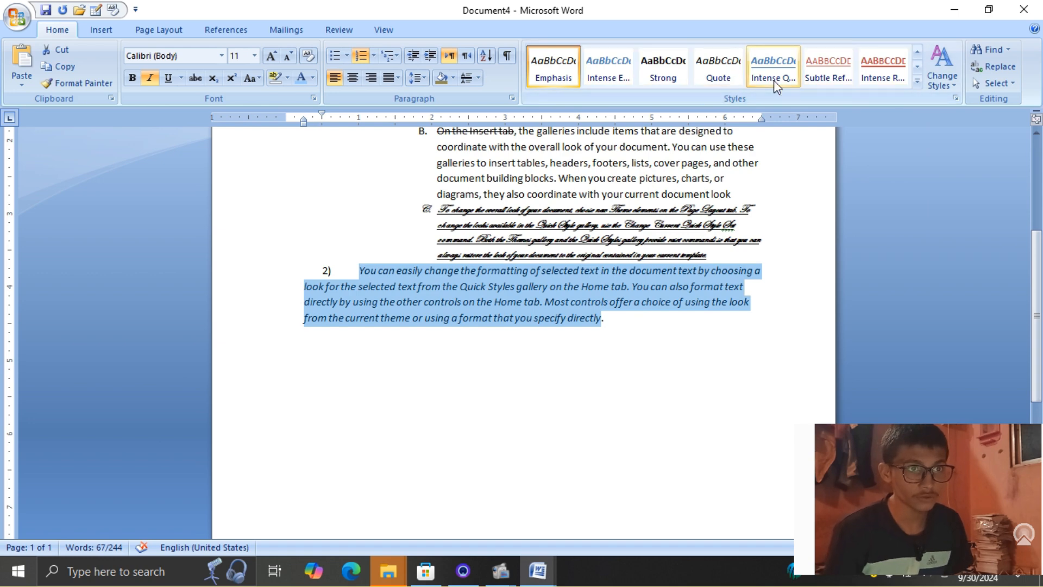
Apply the Formal style set to the document with the text of item 2 selected
left_click(593, 300)
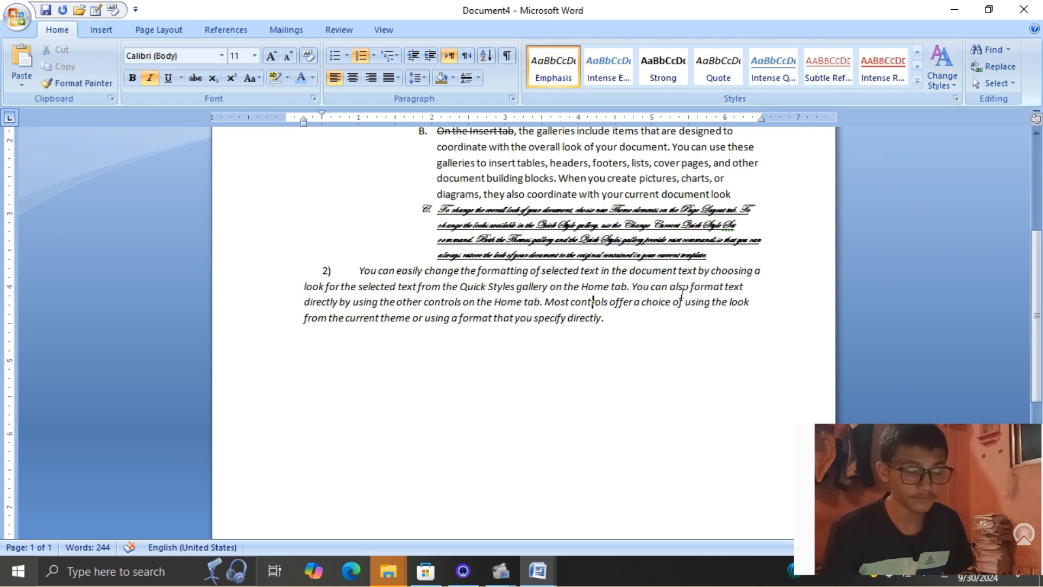
left_click(943, 76)
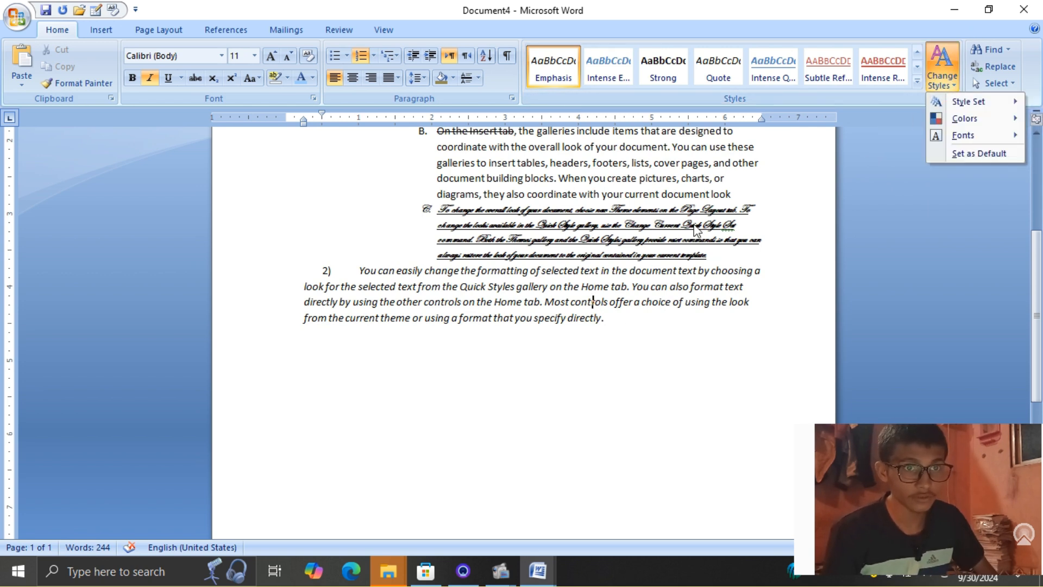
left_click(362, 275)
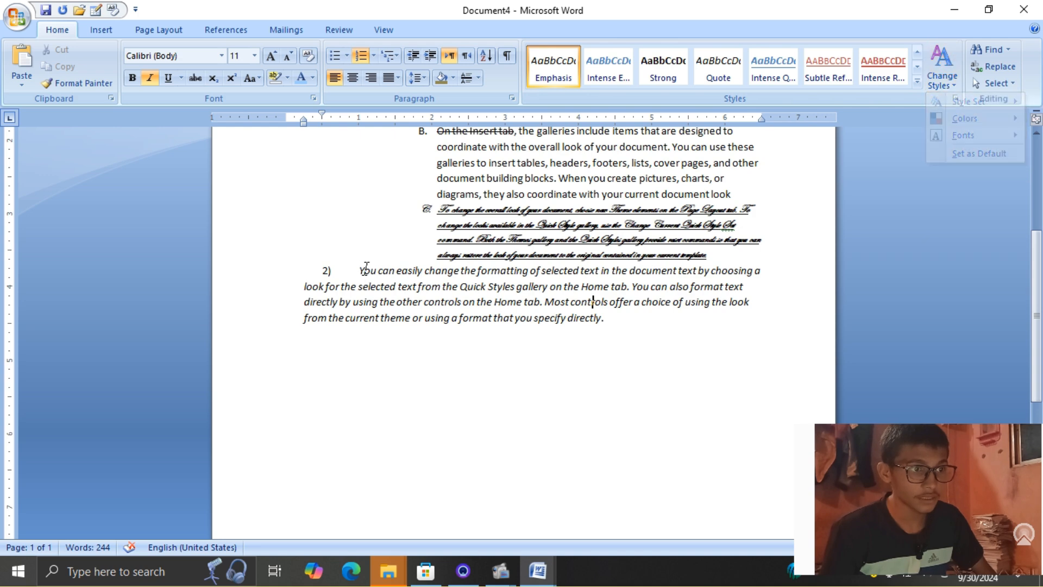
left_click_drag(357, 274, 587, 340)
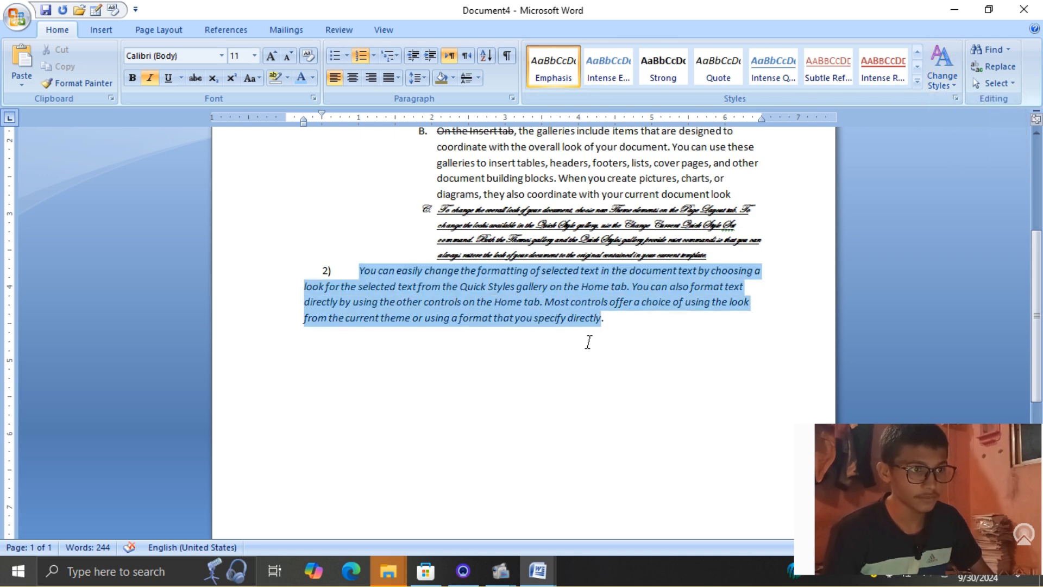
left_click(945, 71)
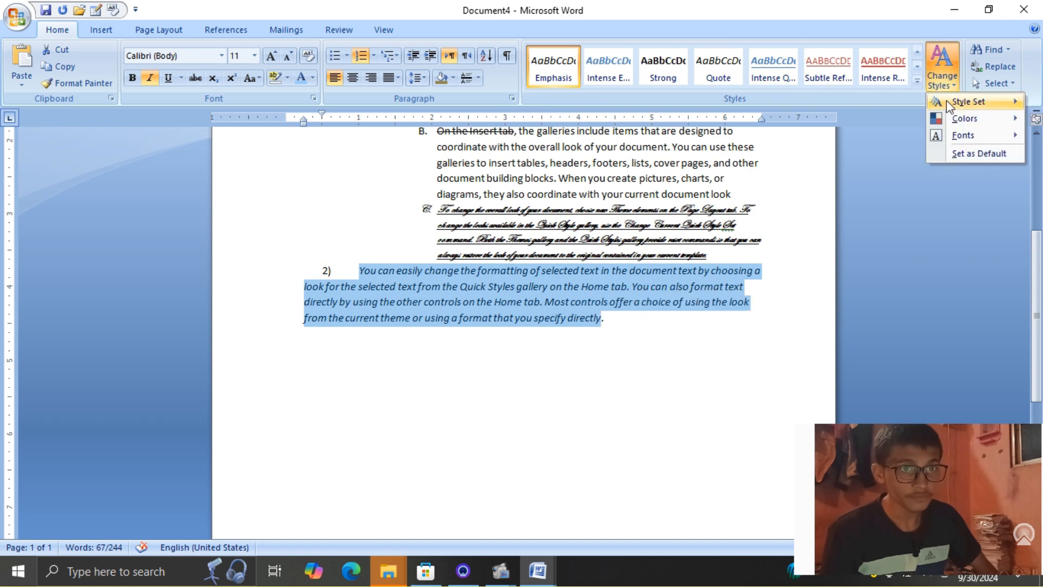
mouse_move(951, 103)
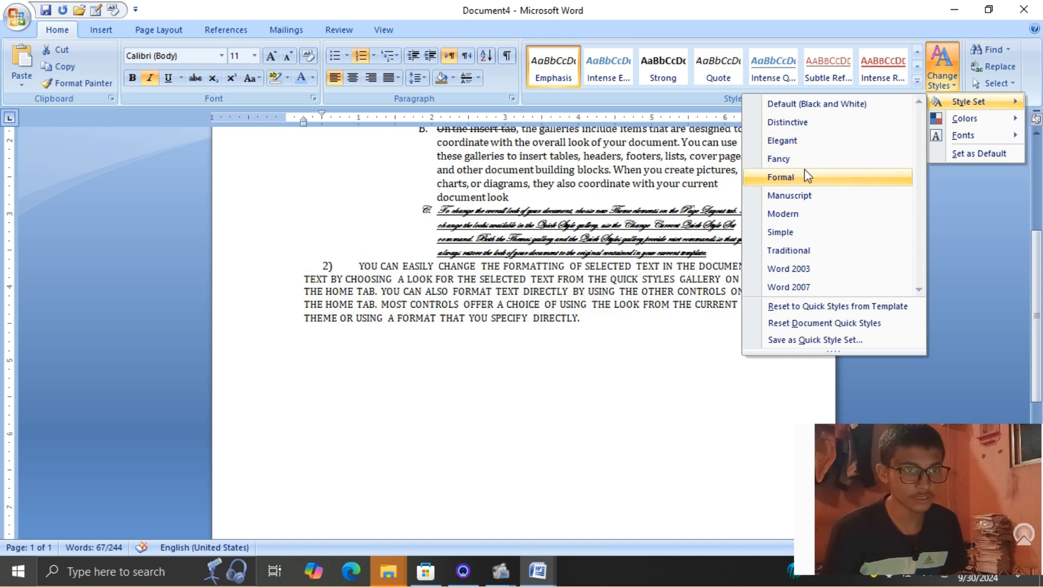
left_click(803, 173)
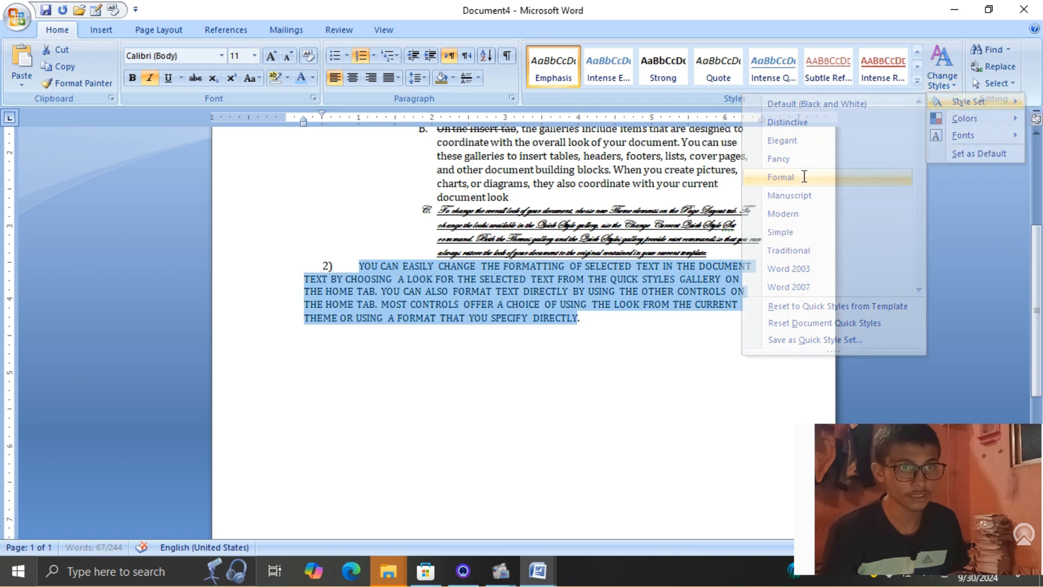
Change the document's theme colors to Civic
left_click(942, 70)
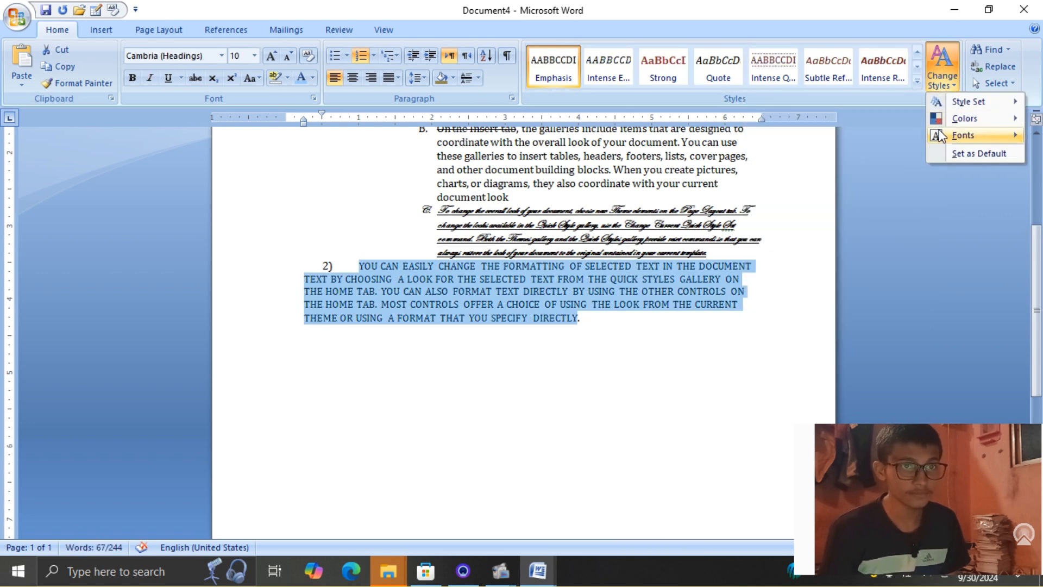
mouse_move(954, 121)
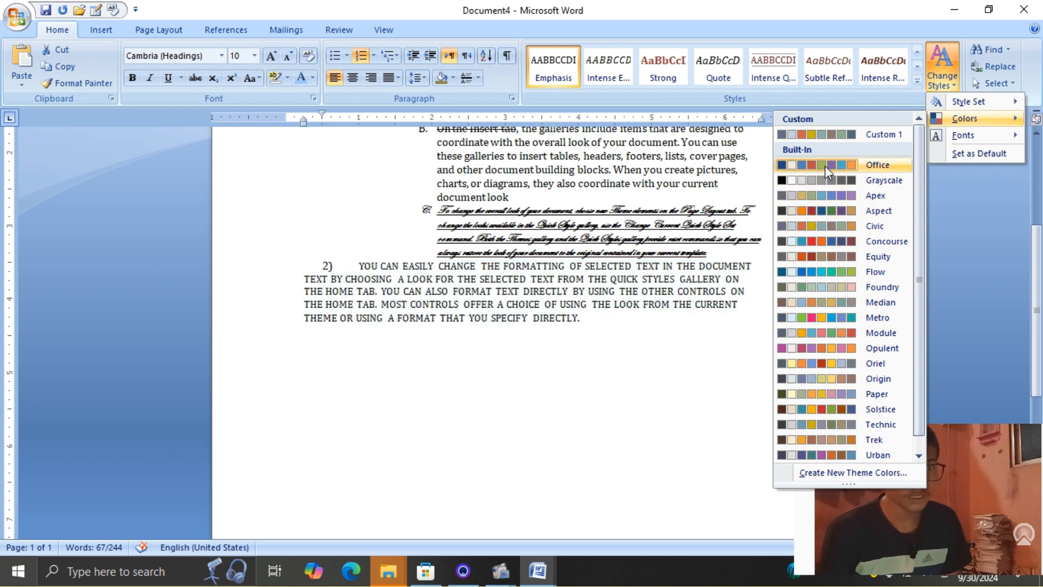
left_click(803, 229)
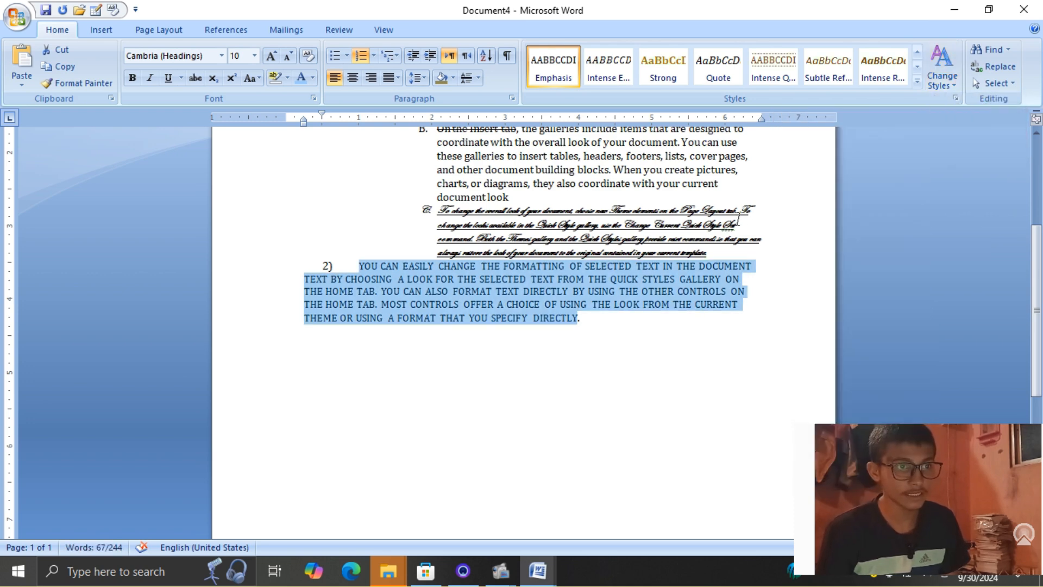
Apply the Quote quick style to the text of item 2 and change the theme colors to Flow
left_click(715, 72)
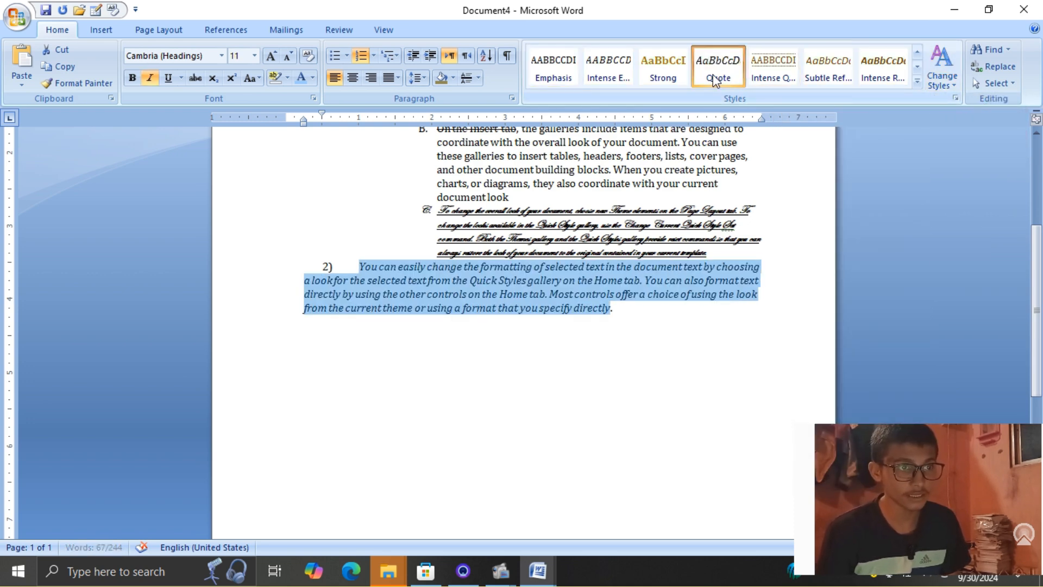
left_click(951, 84)
mouse_move(951, 119)
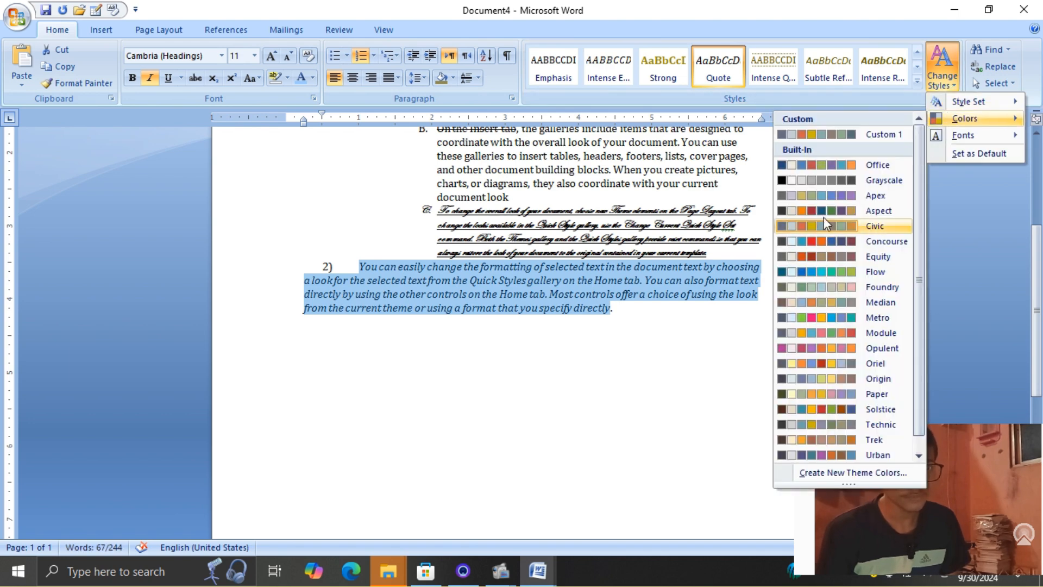
left_click(795, 269)
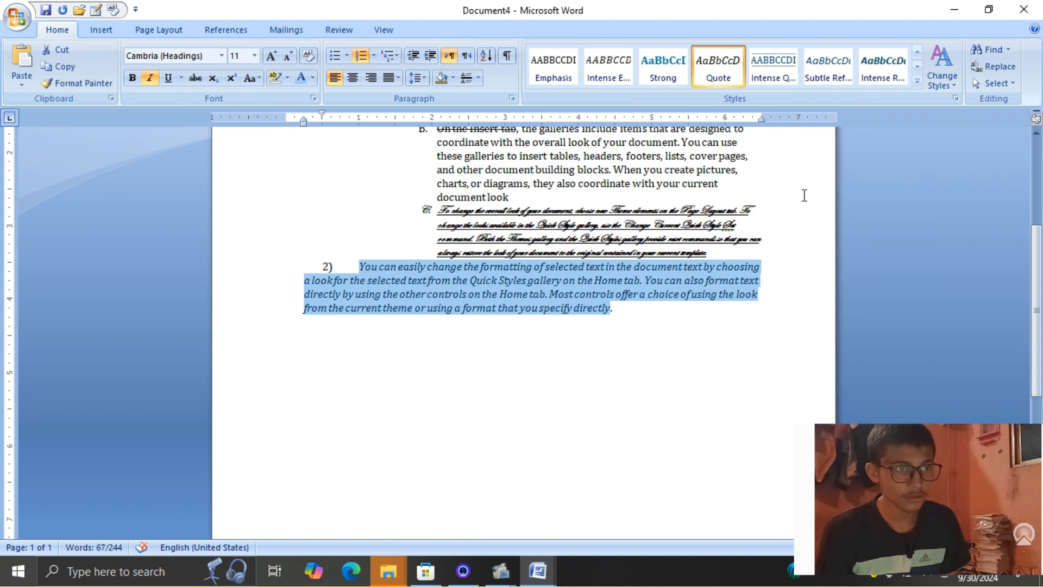
Apply the Intense Reference quick style to the text of item 2 and change the theme colors to Metro
left_click(865, 80)
left_click(943, 70)
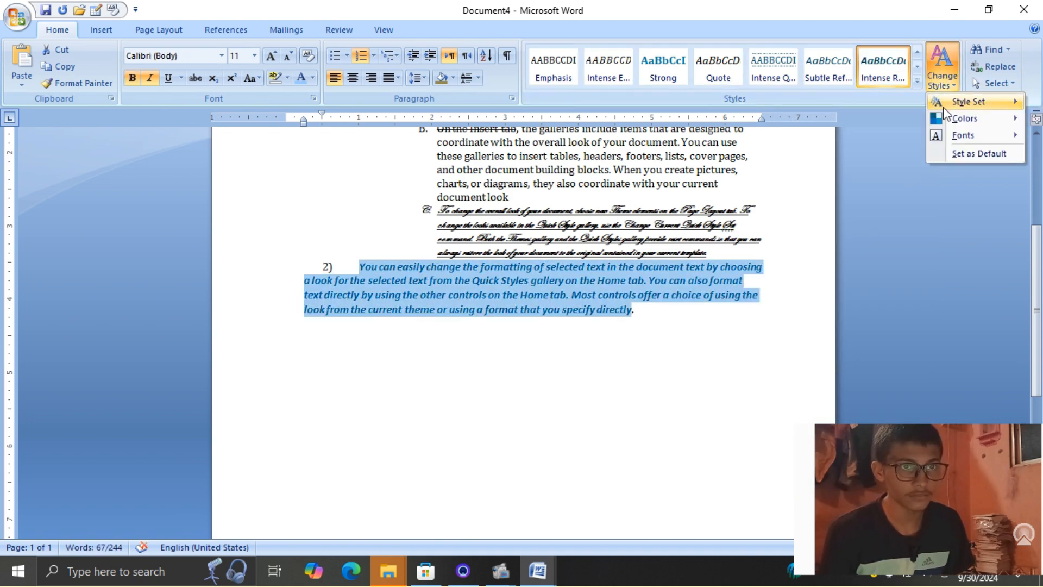
mouse_move(951, 119)
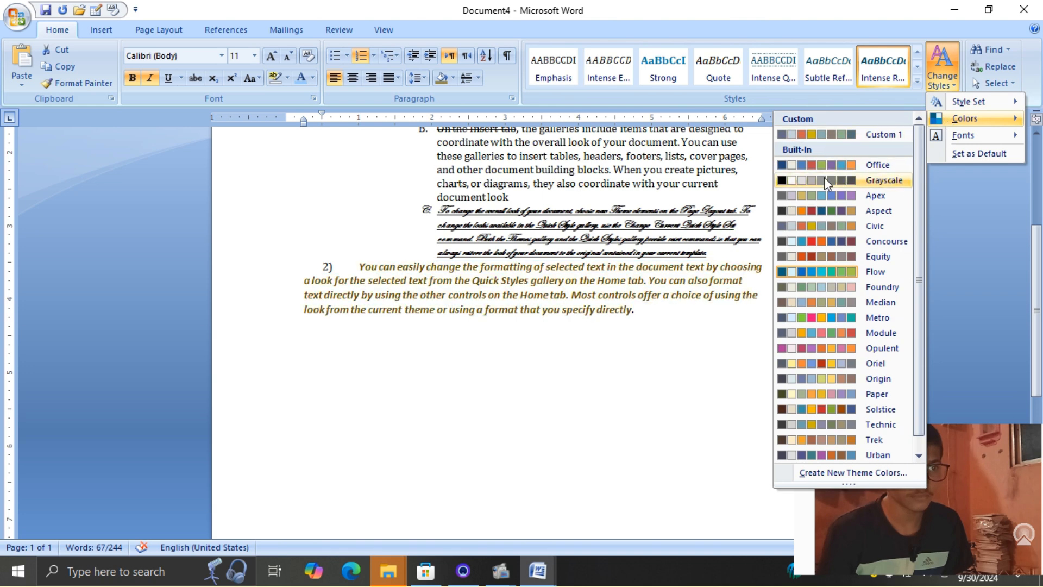
scroll(810, 325, "down", 1)
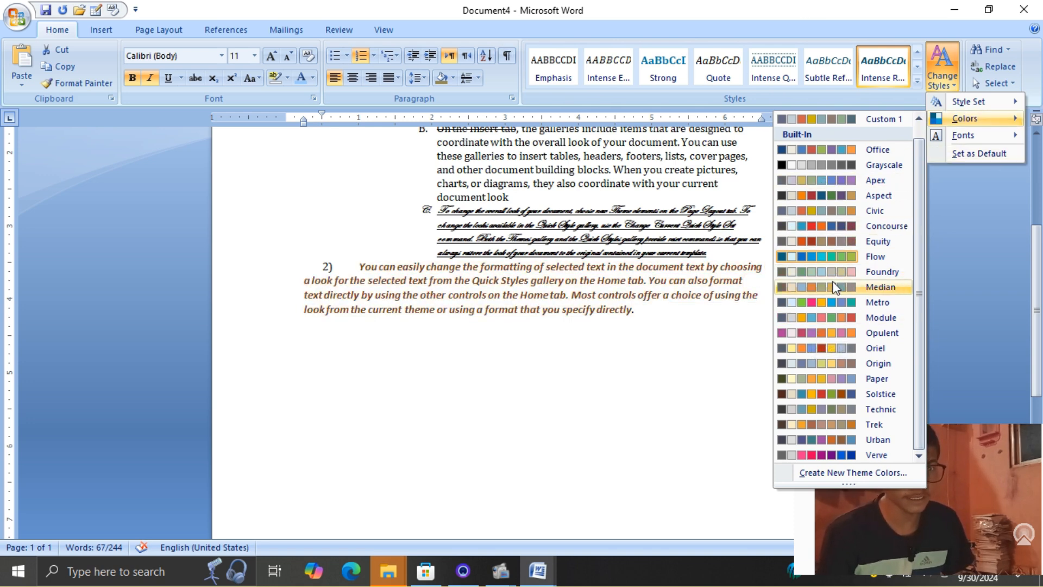
left_click(828, 303)
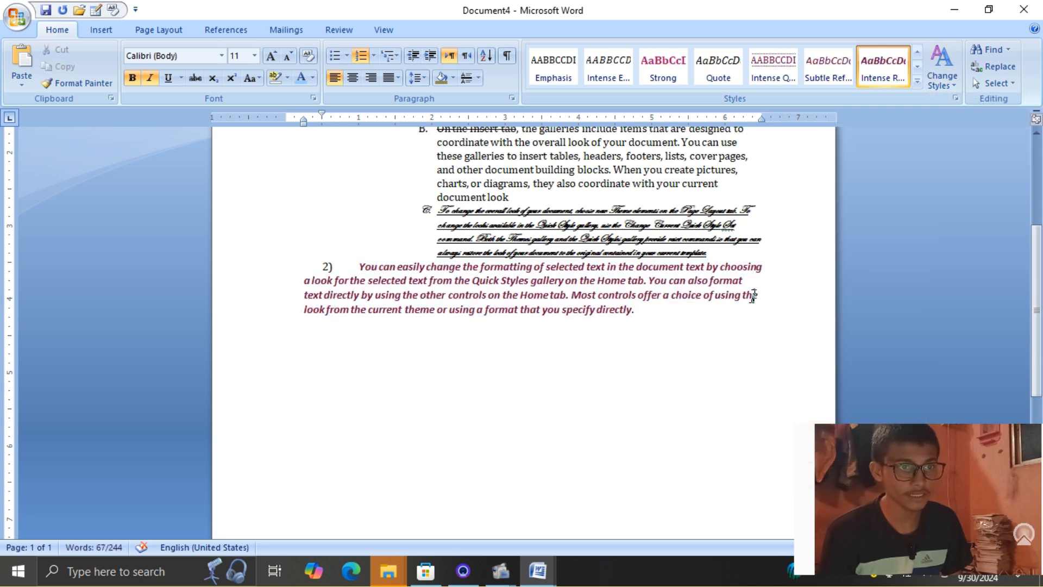
Change the document's theme fonts to Technic with the text of item 2 selected
left_click(947, 76)
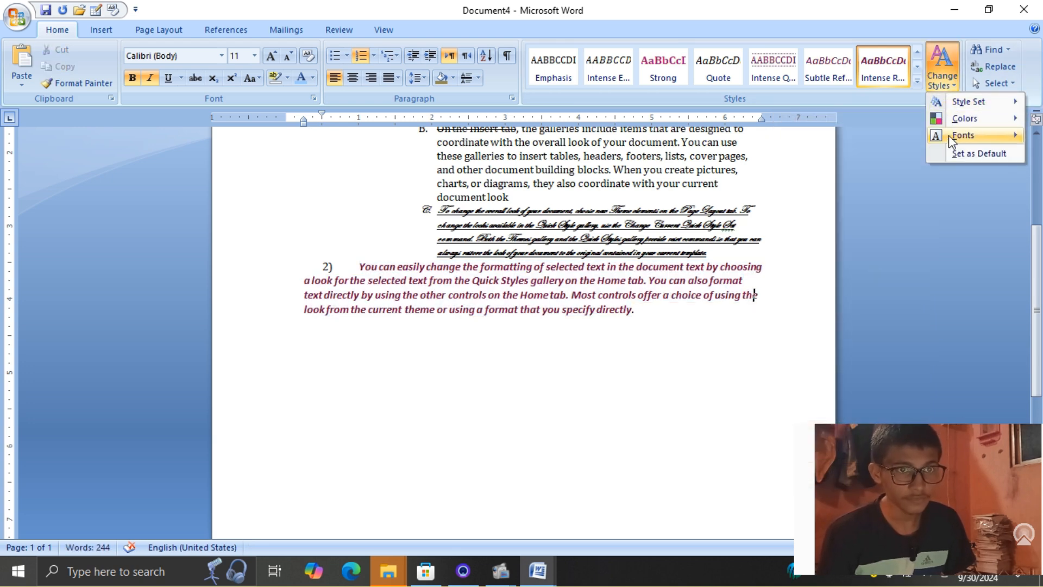
left_click(350, 266)
left_click_drag(354, 265, 641, 311)
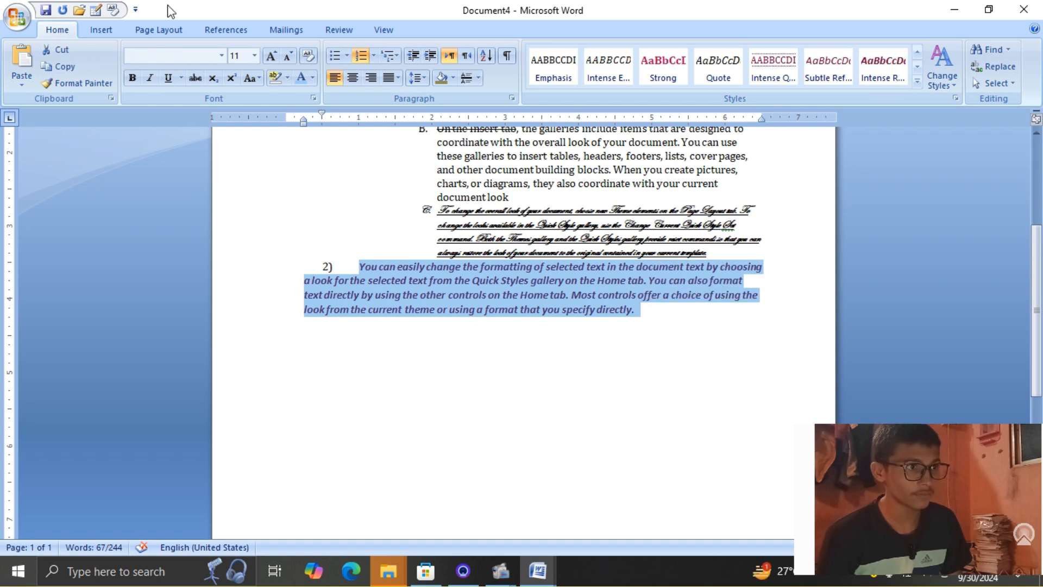
left_click(222, 55)
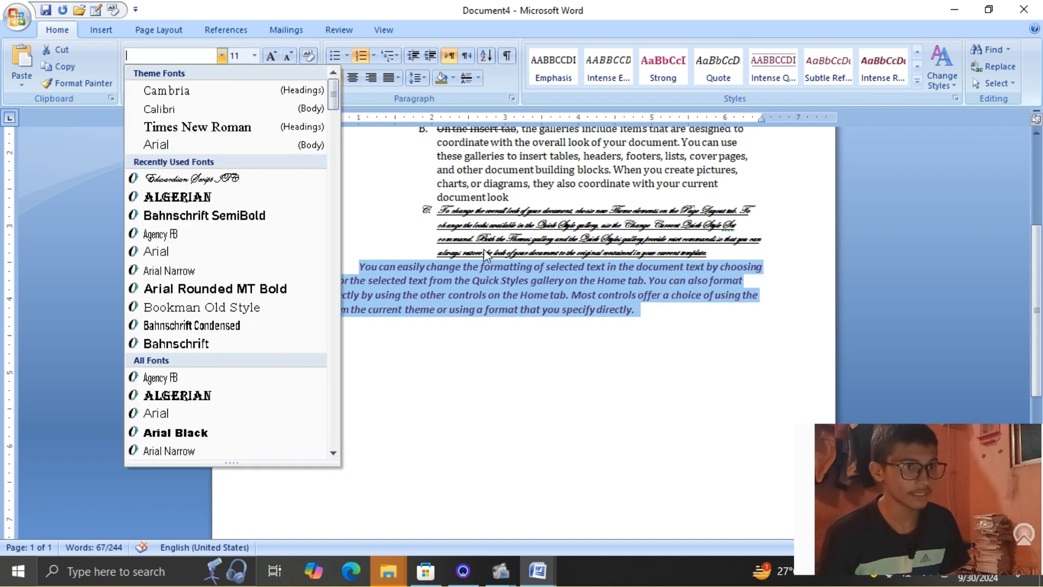
left_click(507, 269)
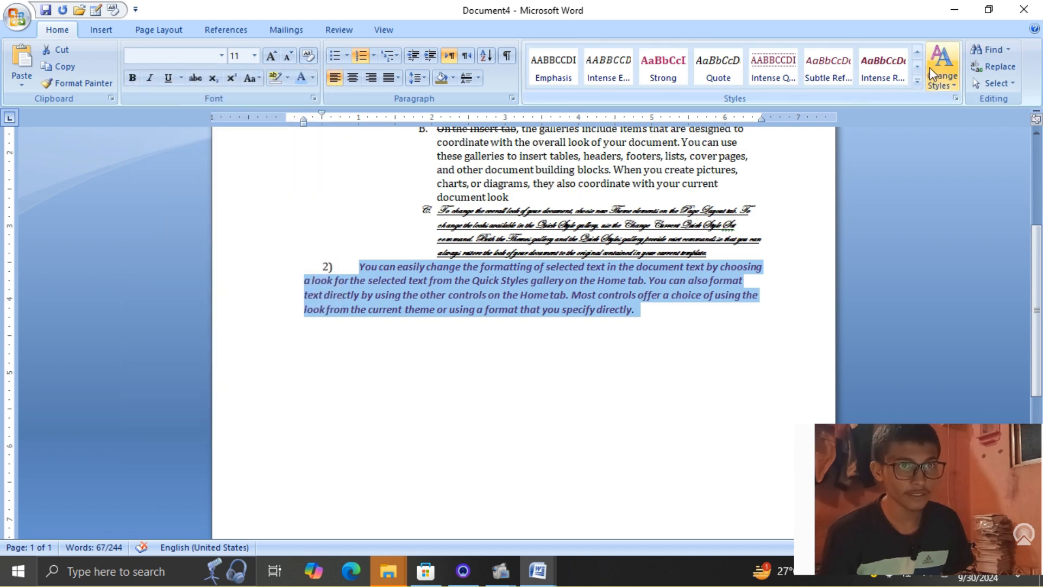
left_click(930, 68)
mouse_move(941, 135)
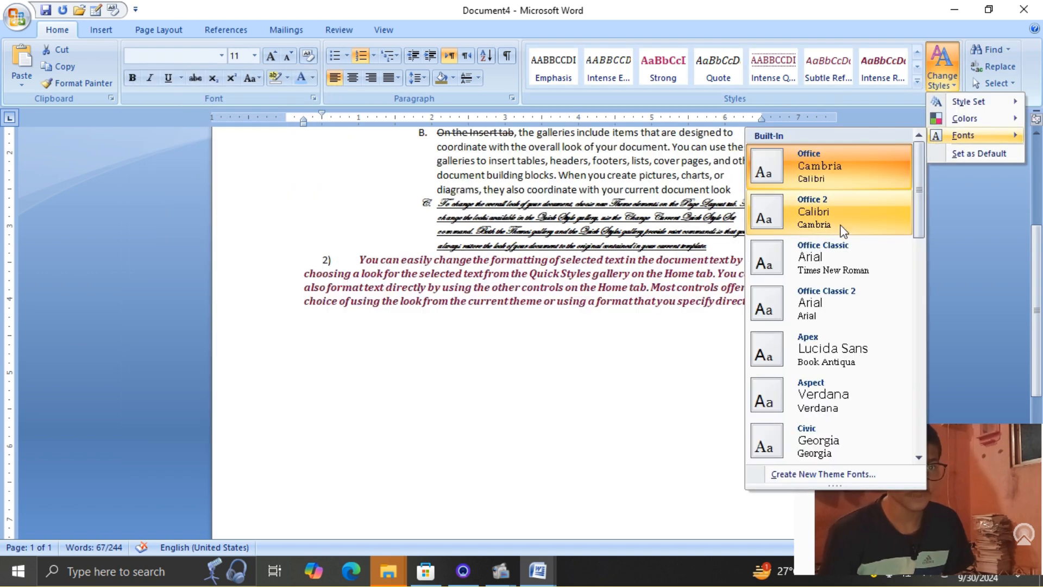
scroll(848, 217, "down", 5)
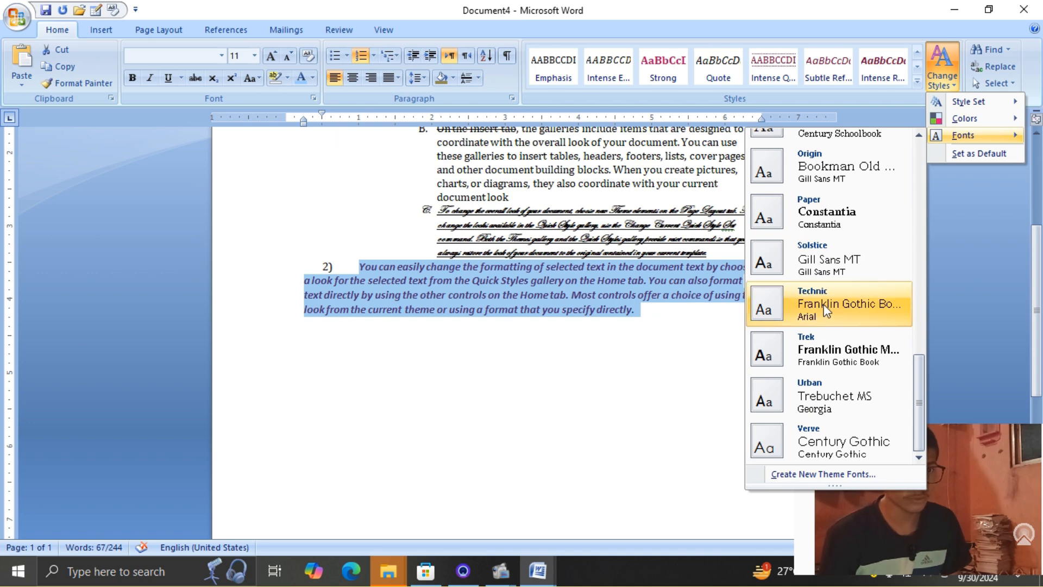
left_click(814, 308)
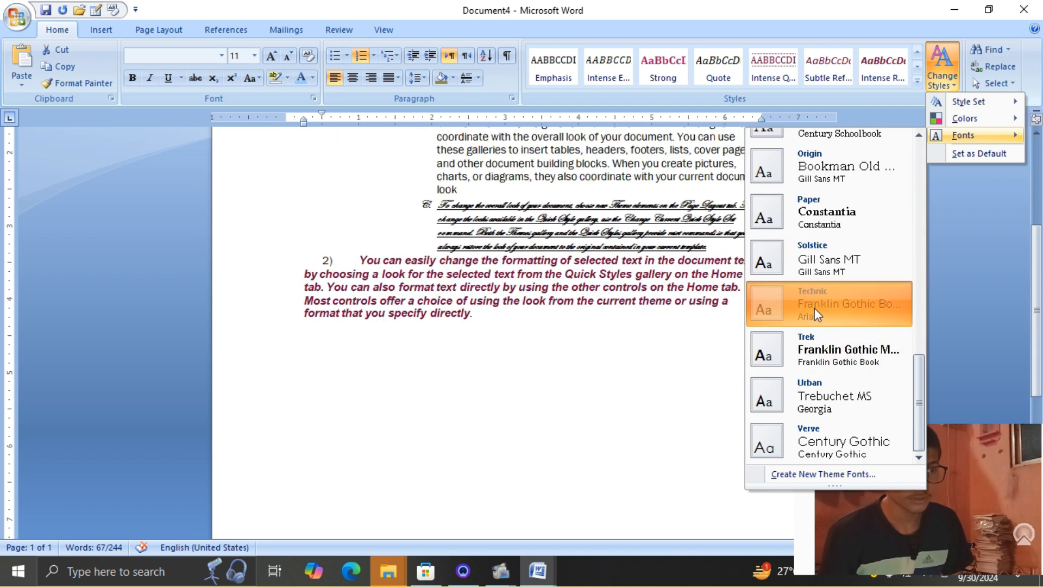
Set item 2's first-line indent to about 0.25 inch on the ruler
scroll(646, 358, "up", 5)
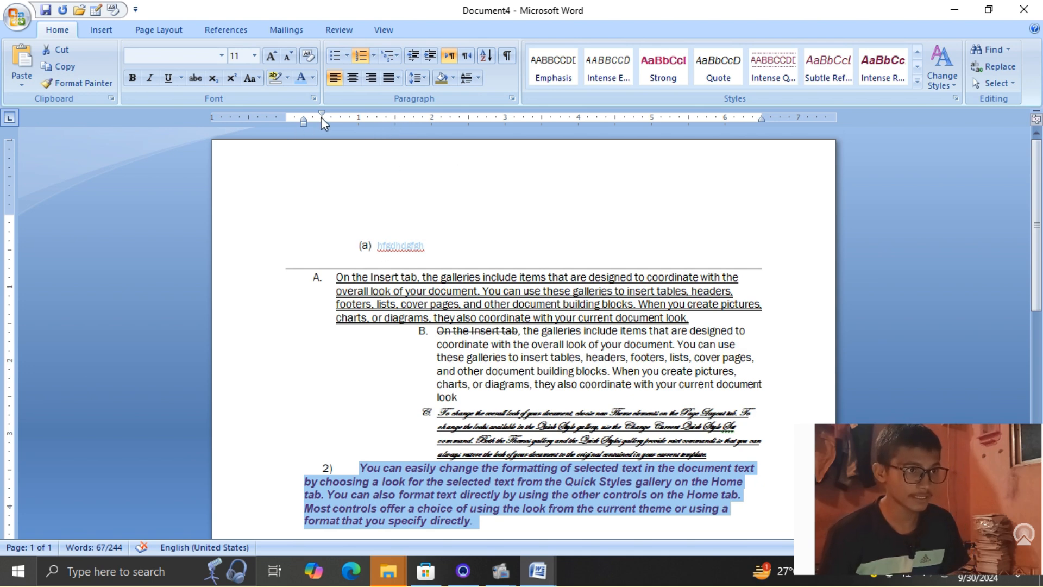
left_click_drag(321, 116, 302, 116)
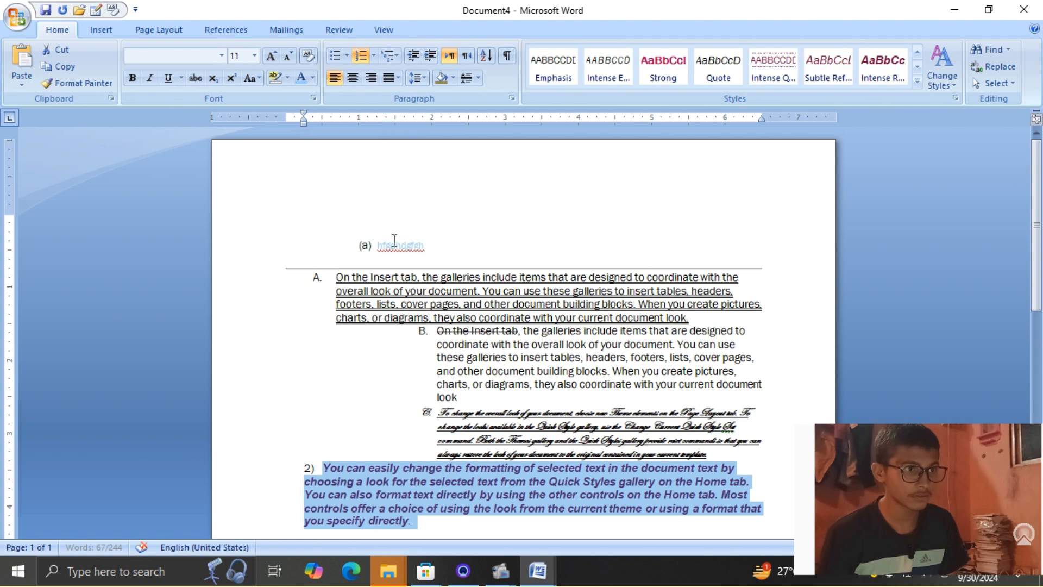
scroll(394, 239, "down", 5)
left_click(409, 305)
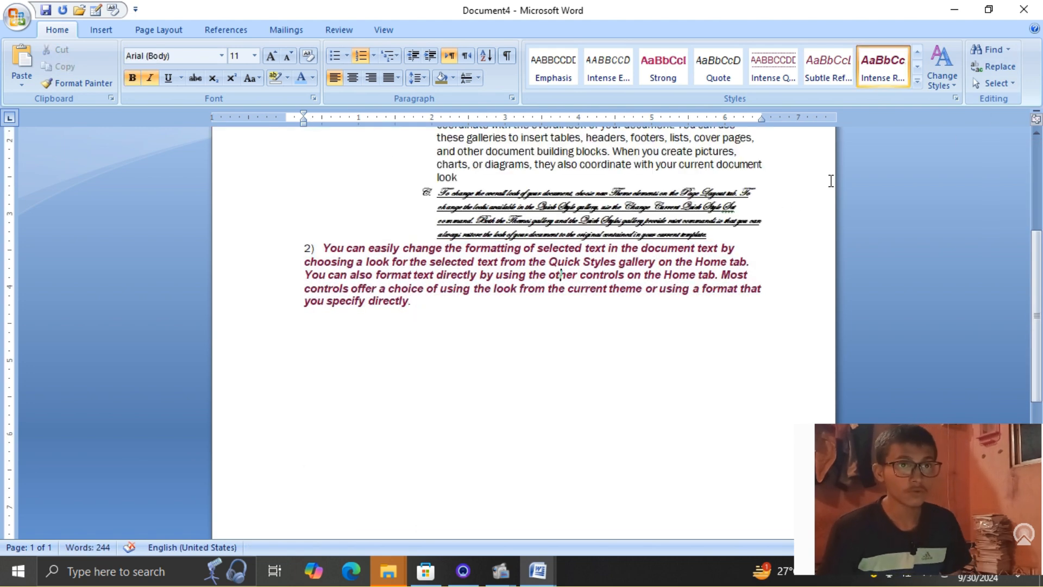
scroll(561, 340, "up", 5)
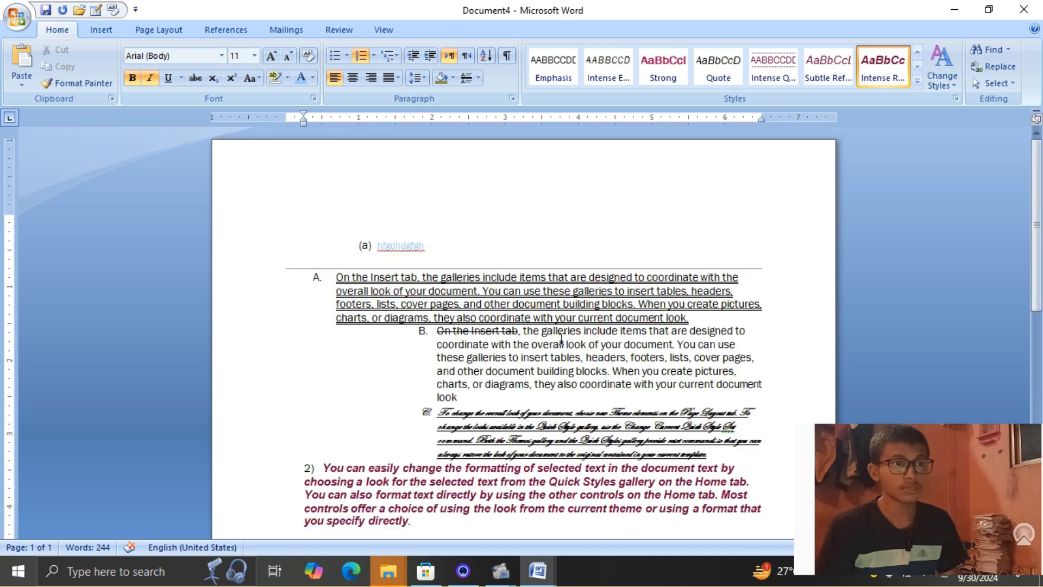
Set item B's hanging indent to about 0.5 inch and item C's to about 0.15 inch outside the left margin
left_click(434, 338)
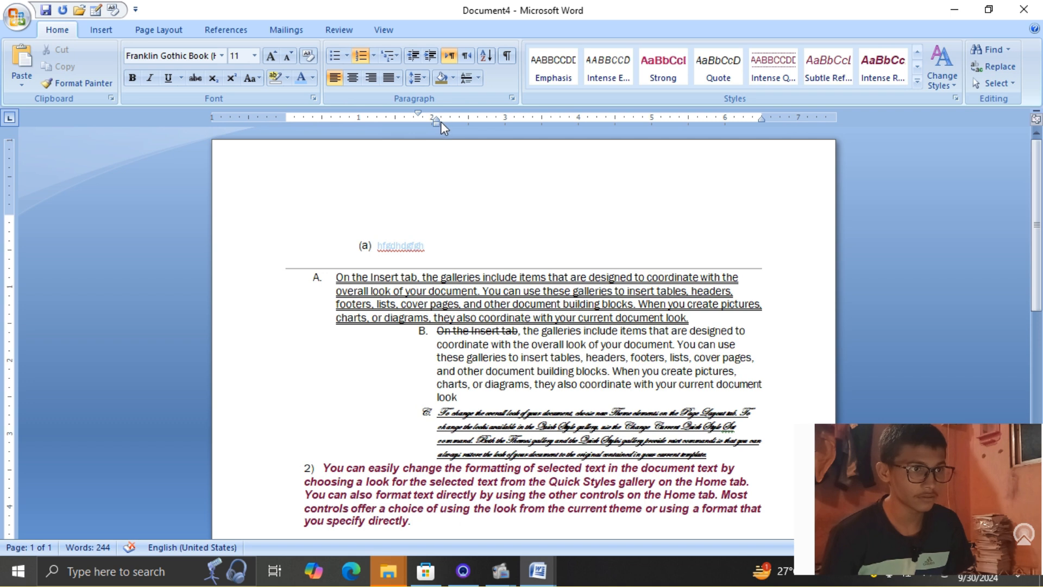
left_click_drag(438, 121, 322, 169)
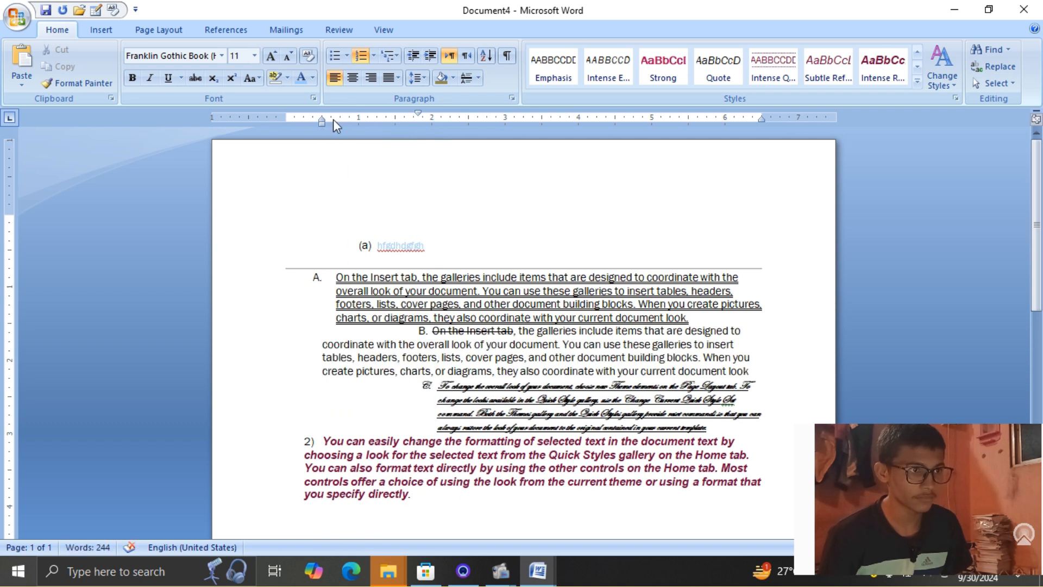
left_click(405, 402)
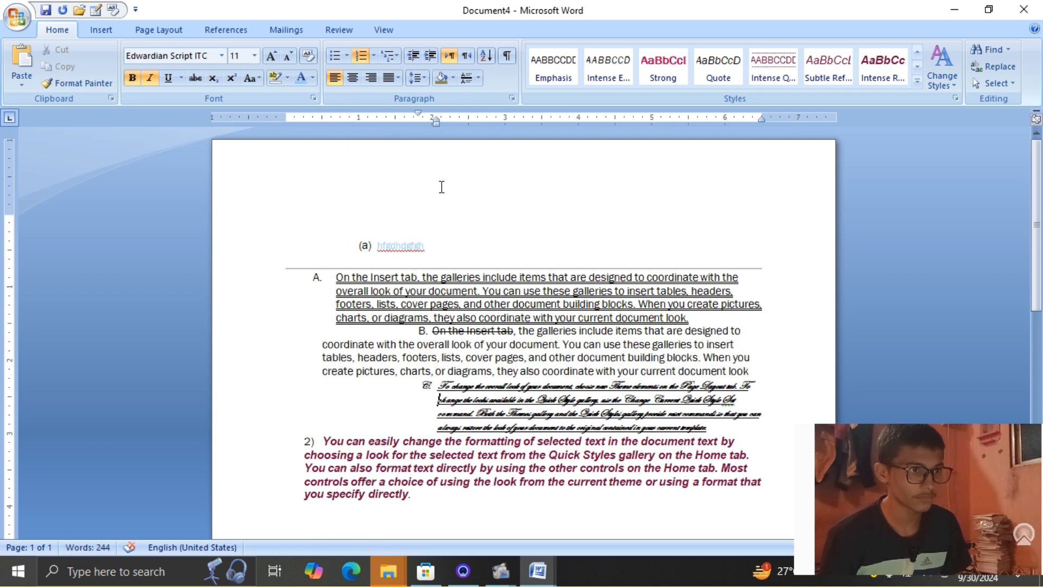
mouse_move(437, 121)
left_mouse_down()
mouse_move(263, 174)
mouse_move(277, 174)
left_mouse_up()
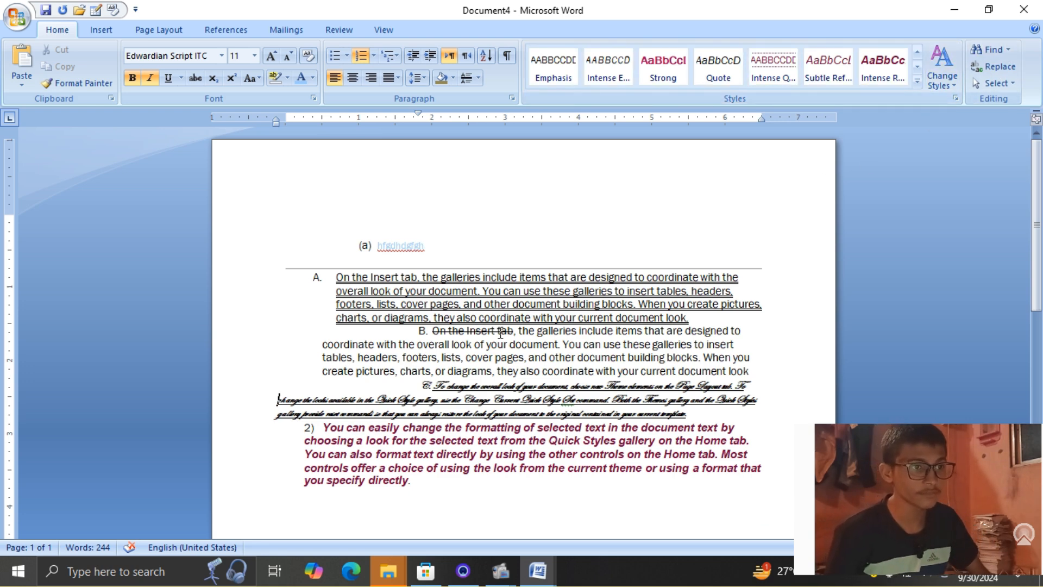
Select item A's text and find the word "tab" in it
scroll(500, 334, "down", 5)
scroll(500, 333, "up", 5)
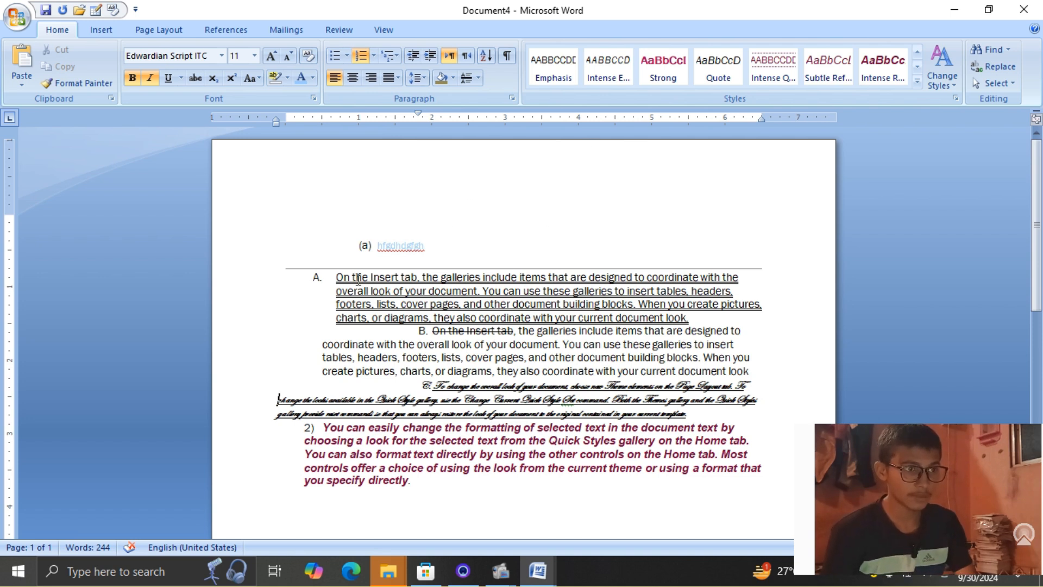
left_click_drag(337, 277, 693, 321)
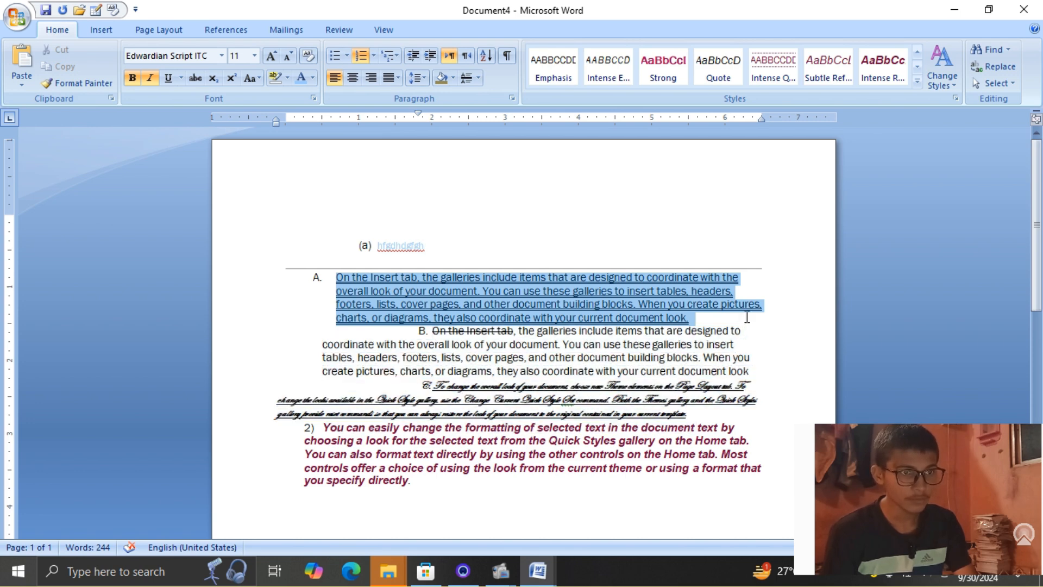
left_click(986, 49)
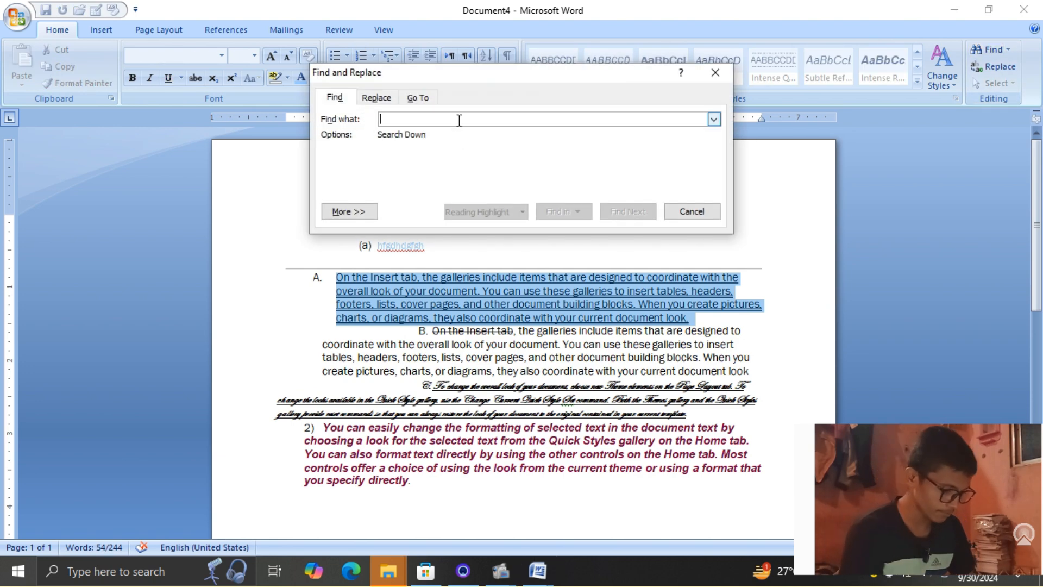
type("tab")
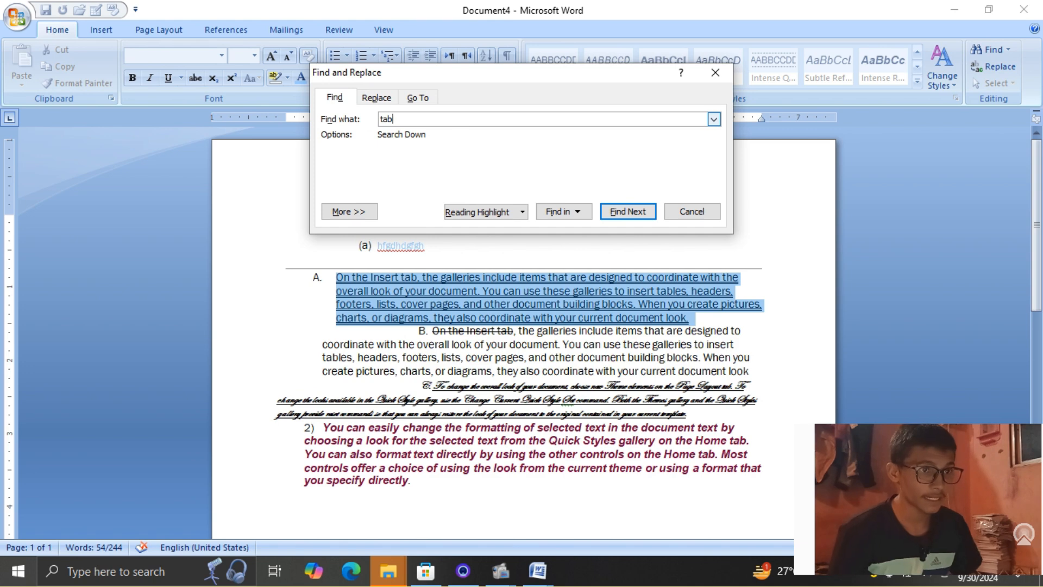
left_click(565, 210)
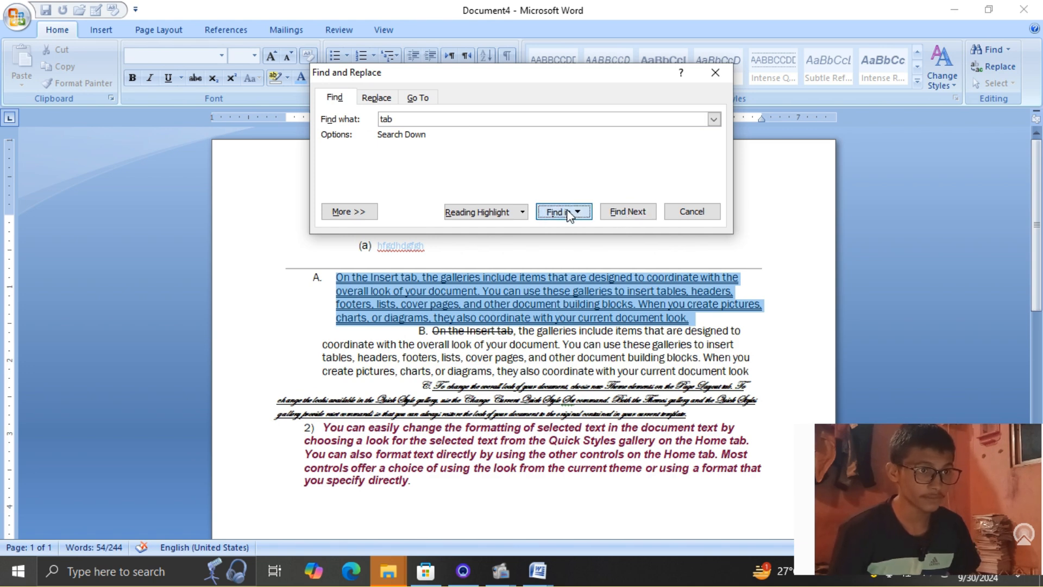
left_click(628, 211)
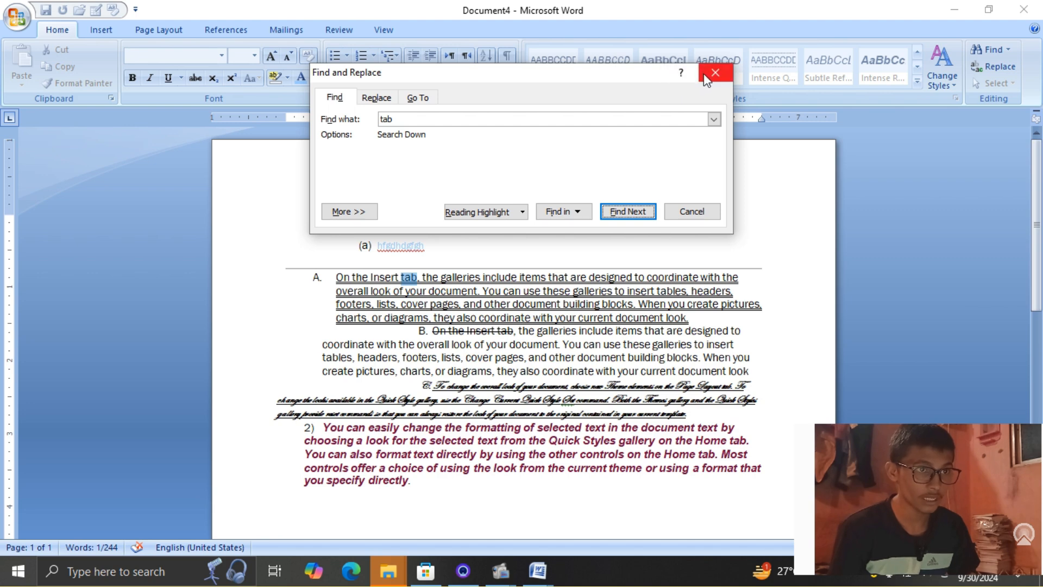
left_click(703, 73)
left_click(411, 285)
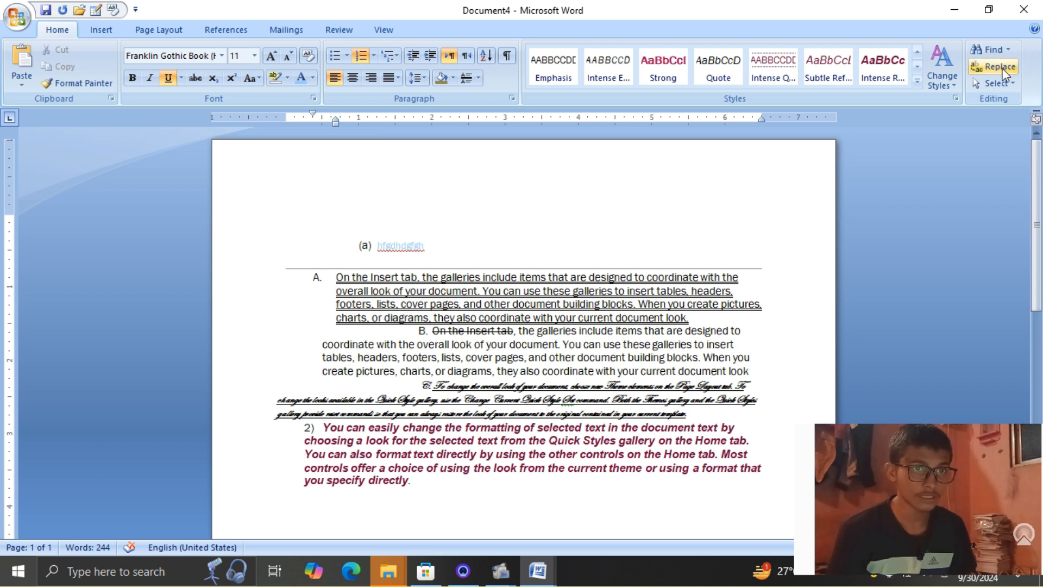
Set up replacing "tab" with "cpu" for item A's text and locate the first match
left_click_drag(333, 280, 688, 317)
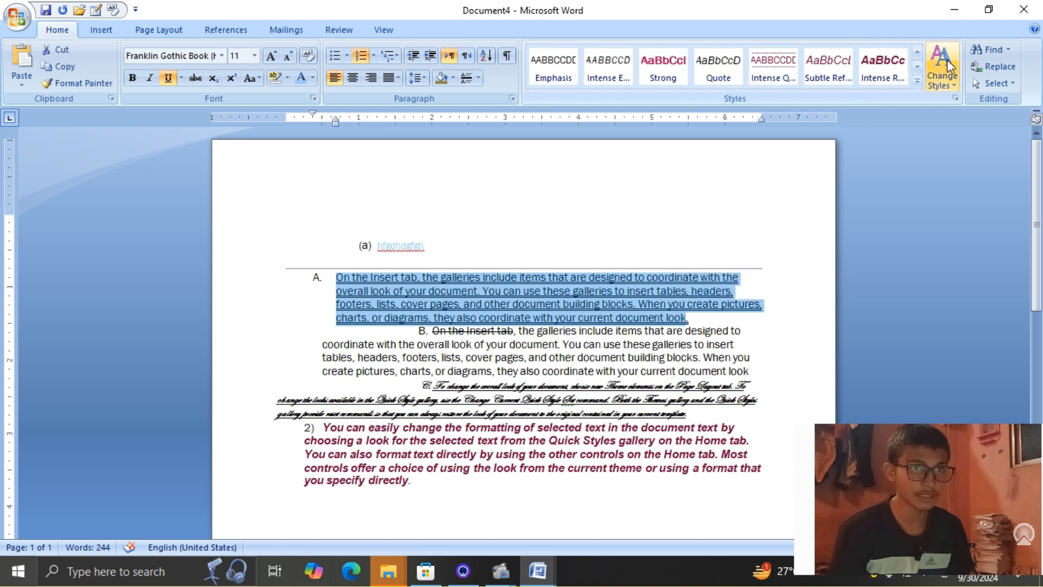
left_click(993, 67)
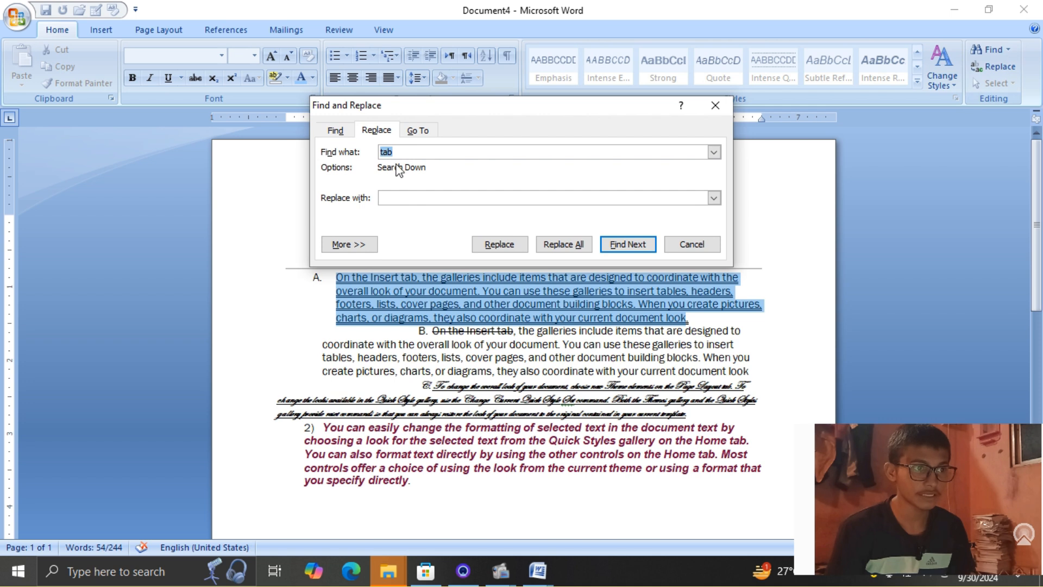
left_click(404, 197)
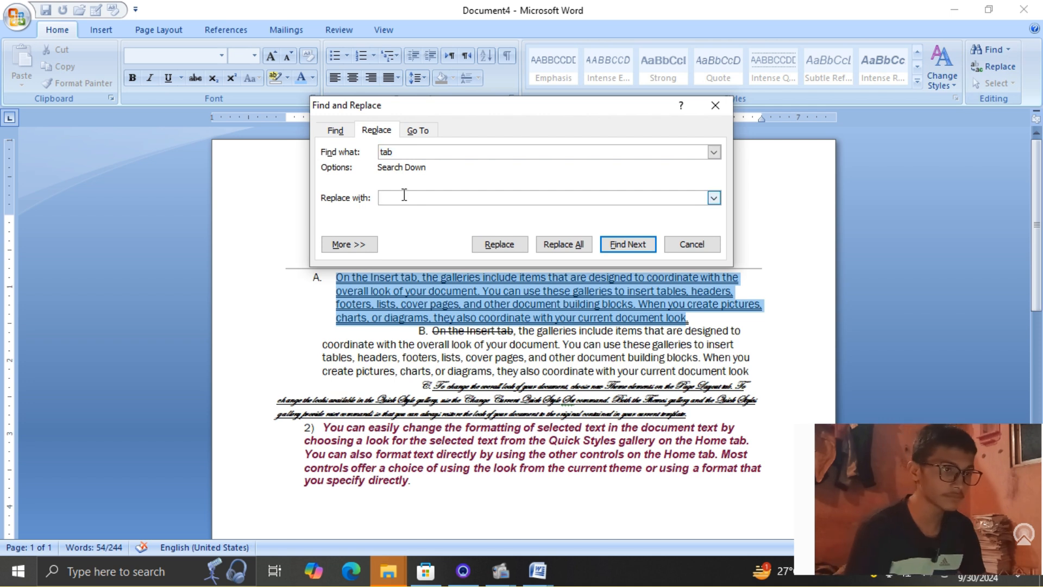
type("cpu")
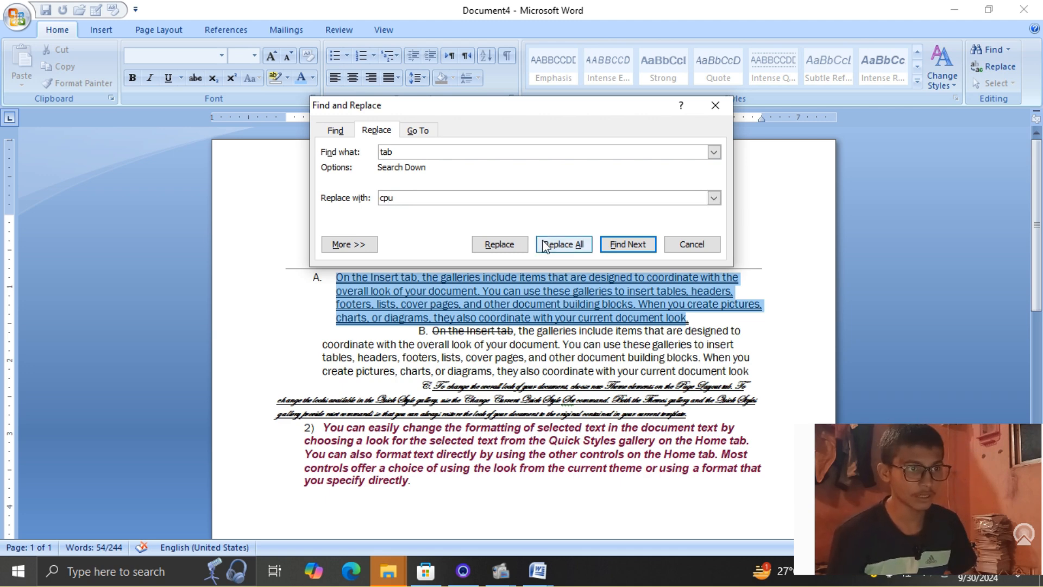
left_click(520, 246)
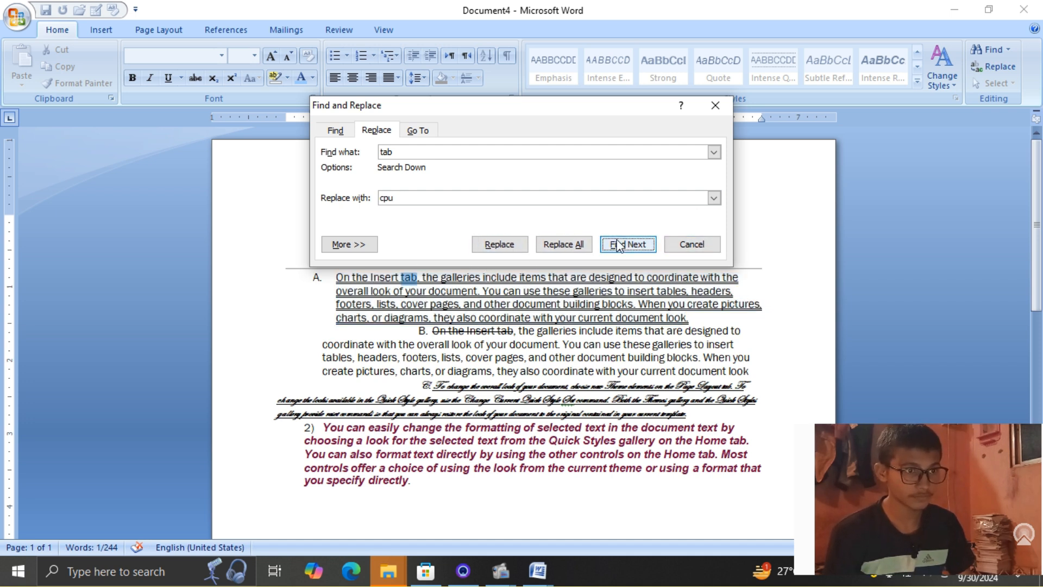
left_click(716, 104)
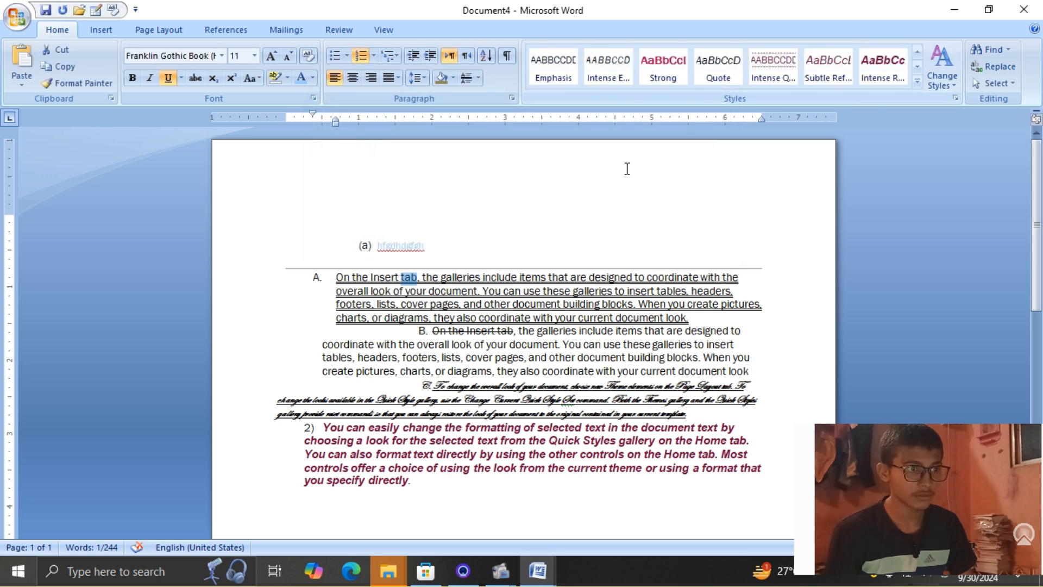
Replace all occurrences of "tab" with "cpu" from item A through the end of the document
left_click(998, 67)
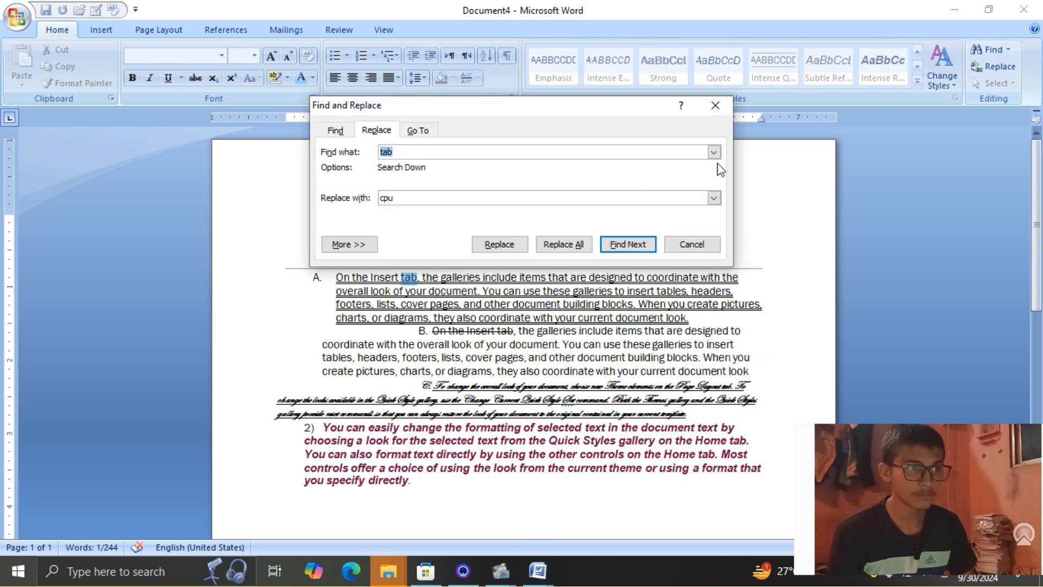
left_click(564, 244)
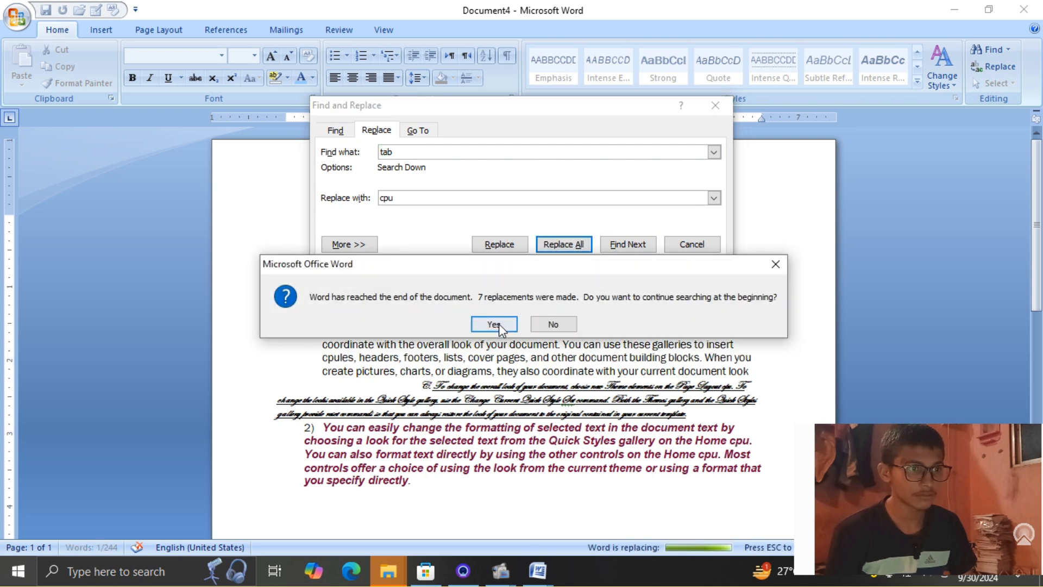
left_click(775, 263)
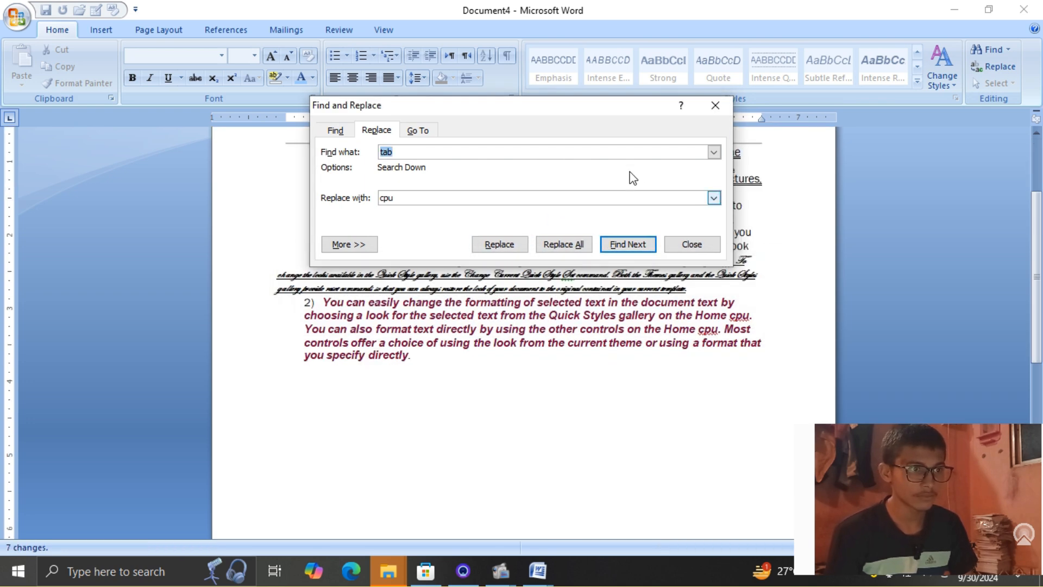
left_click(715, 106)
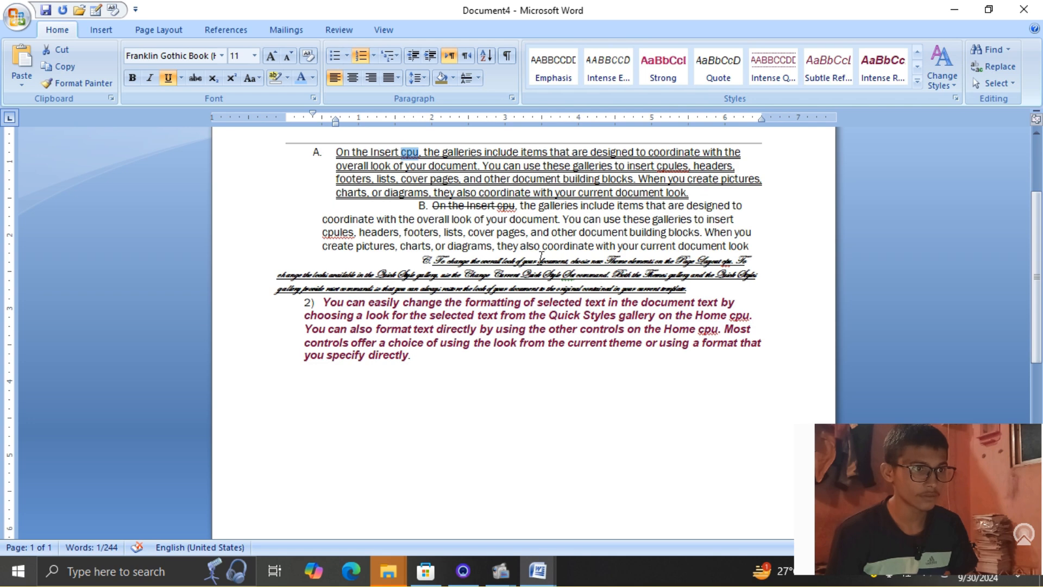
left_click(409, 157)
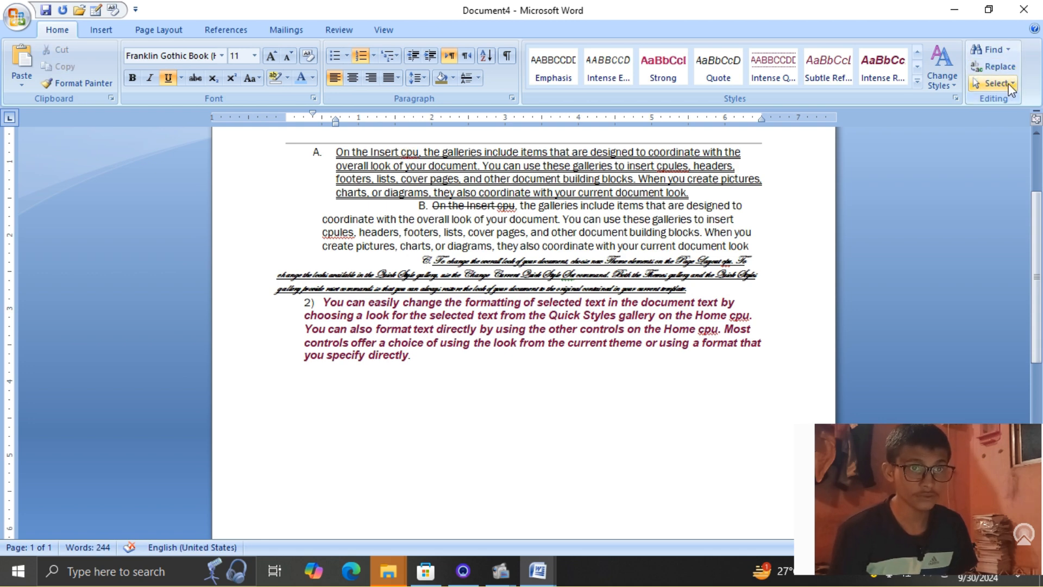
Select the entire document, and apply Select Text with Similar Formatting to that selection
scroll(597, 219, "up", 3)
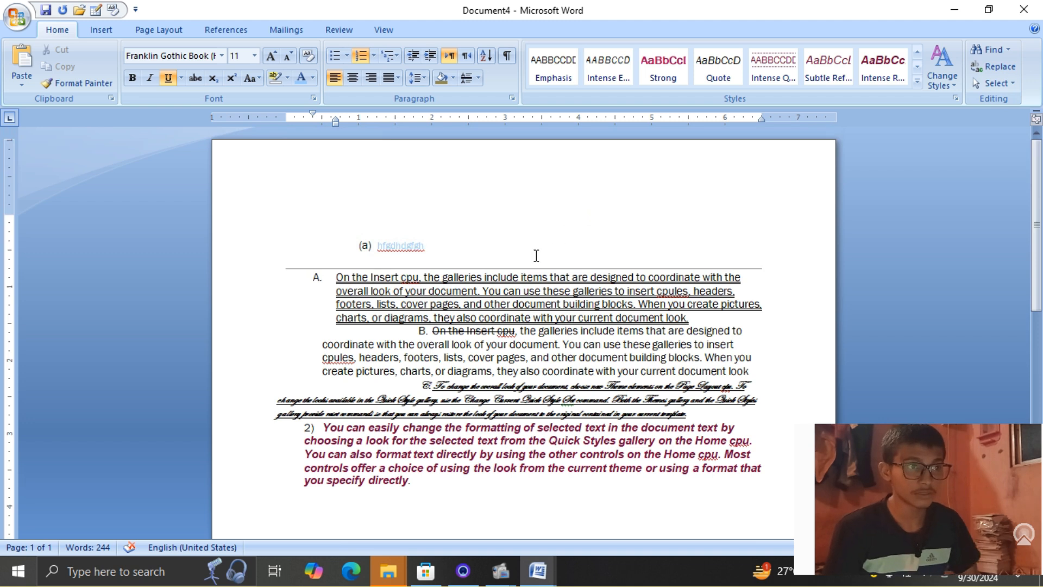
left_click(999, 83)
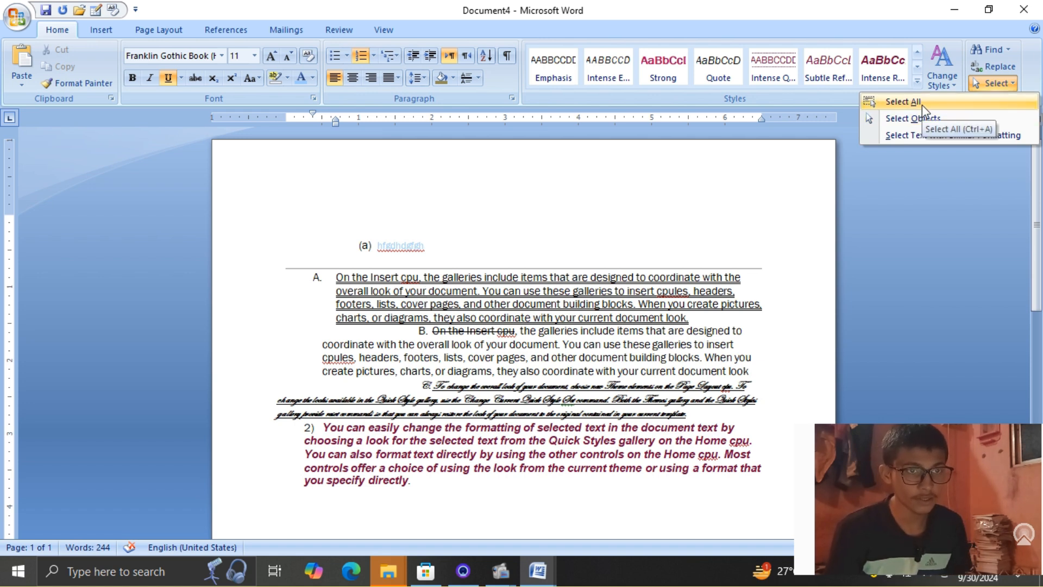
left_click(904, 101)
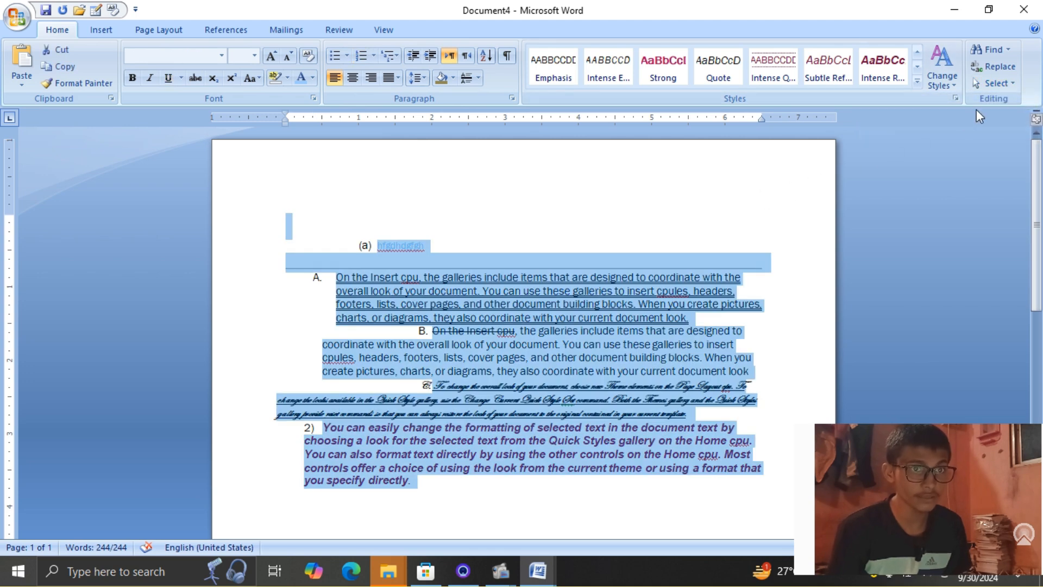
left_click(1014, 87)
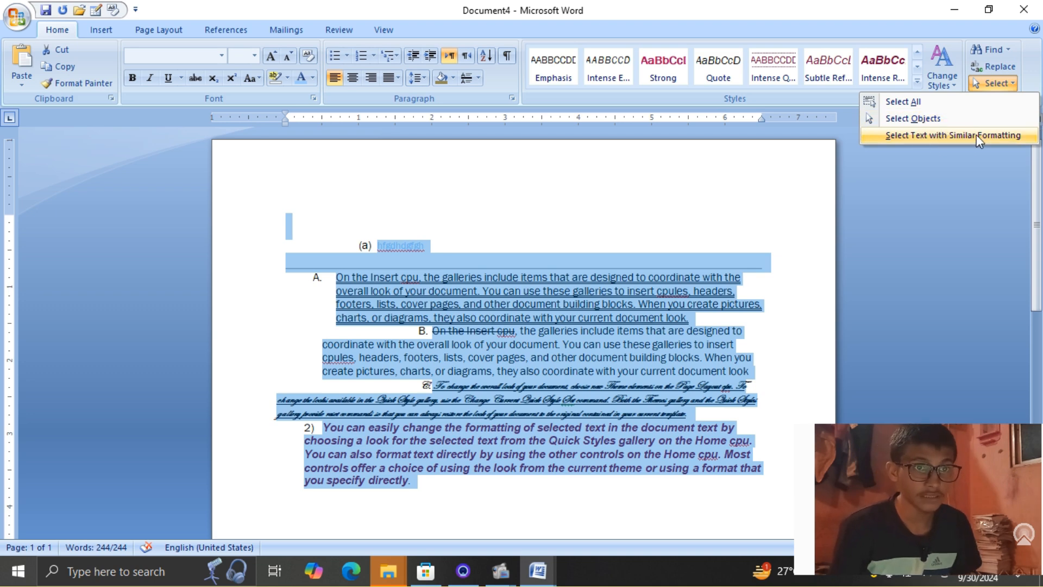
left_click(962, 136)
Select all text with formatting similar to item B's paragraph, and clear the selection
left_click(583, 338)
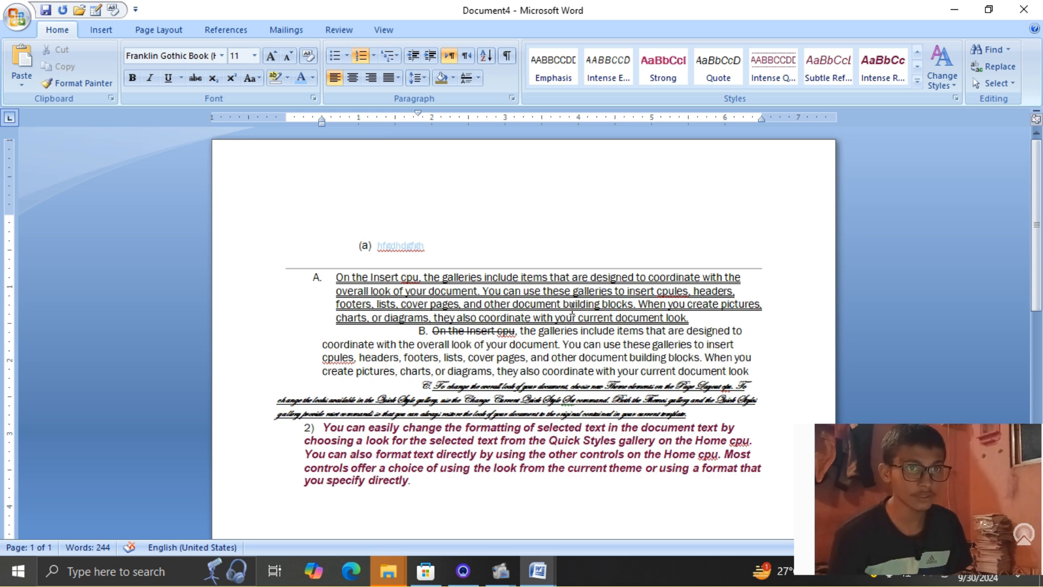
left_click(997, 83)
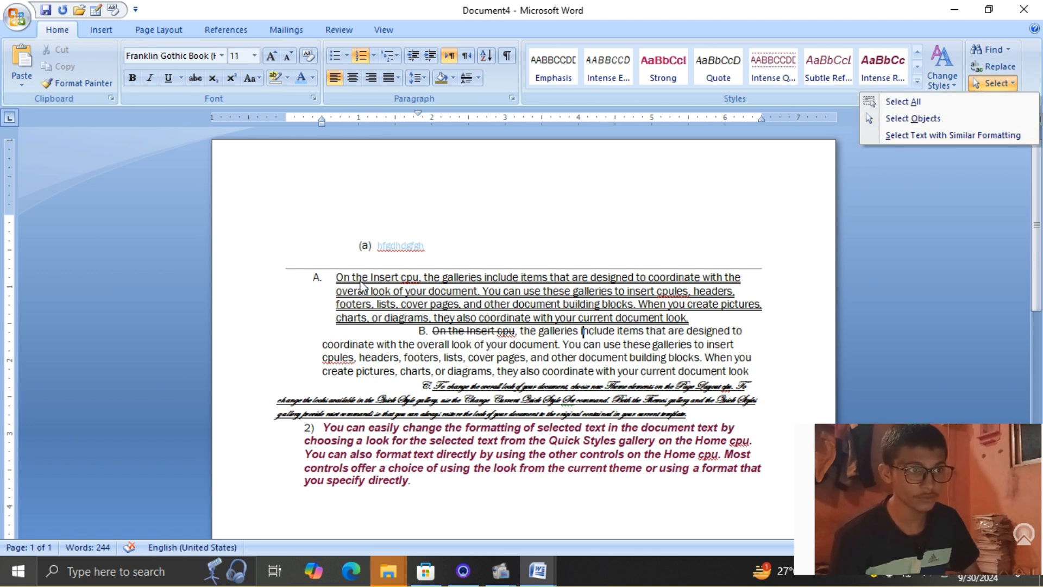
left_click(924, 133)
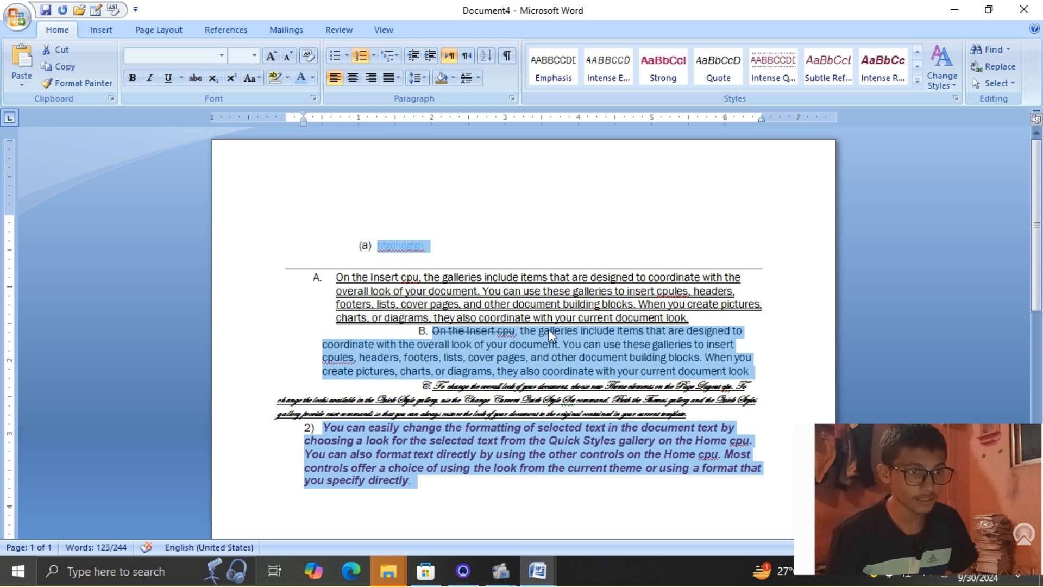
left_click(754, 82)
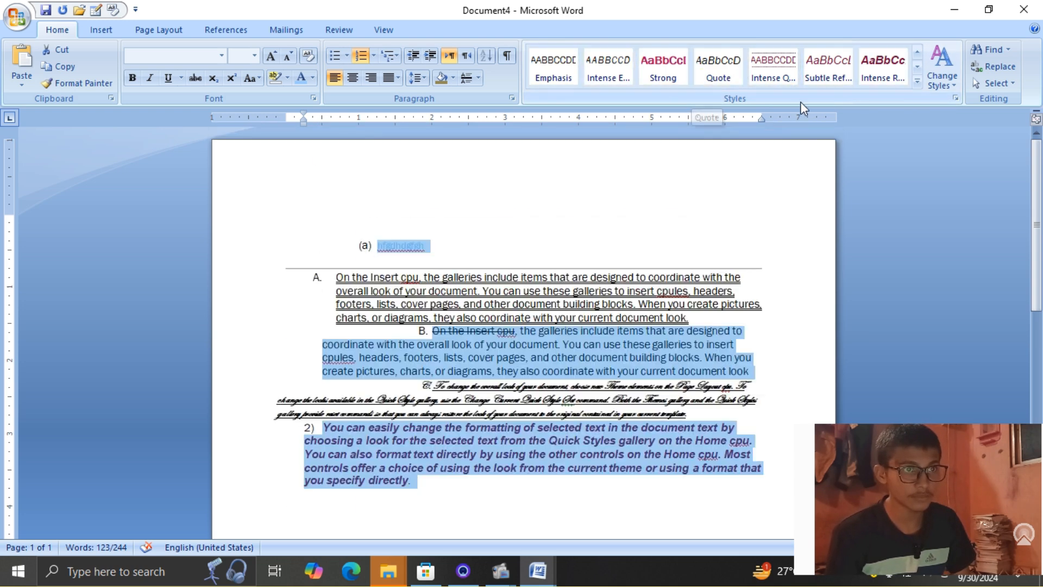
left_click(714, 239)
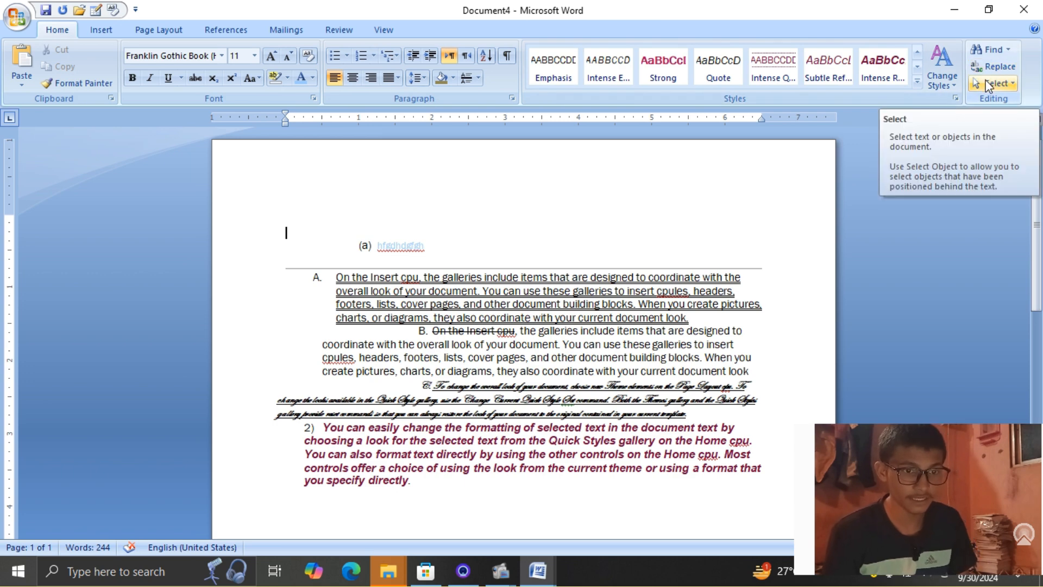
Place the insertion point at the end of item 2's text
scroll(655, 319, "down", 5)
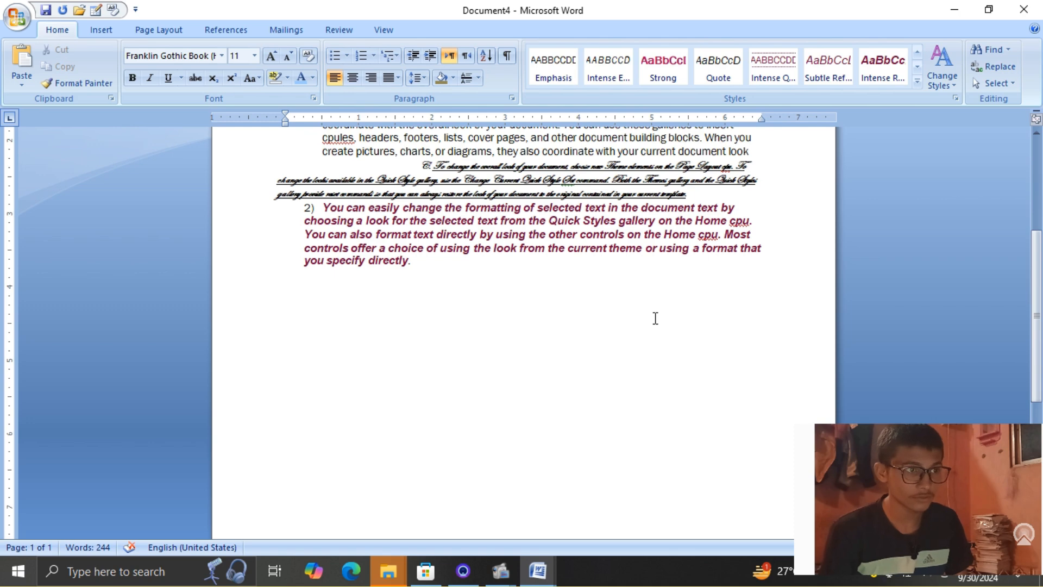
scroll(655, 318, "up", 5)
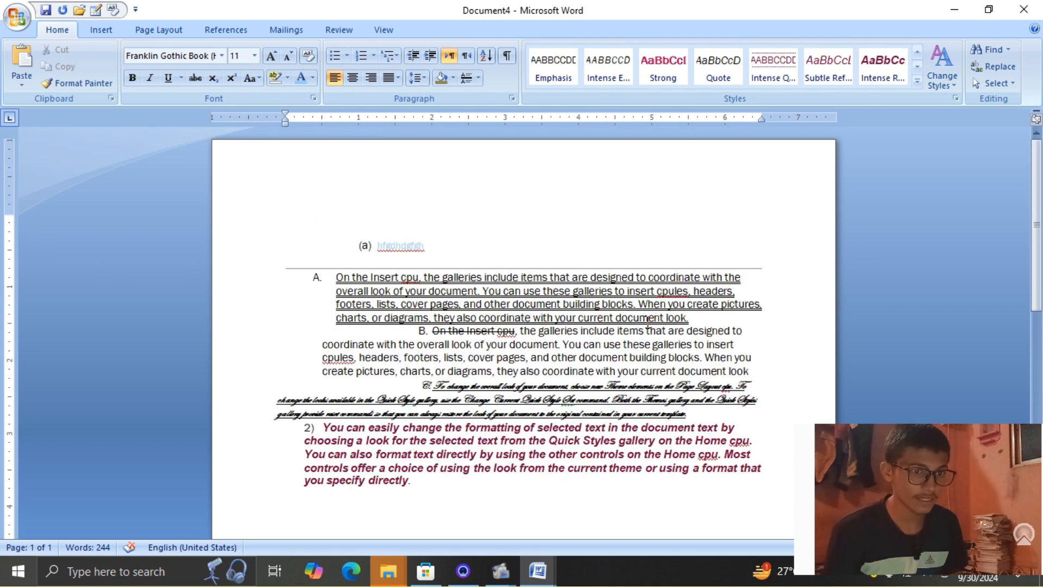
left_click(506, 505)
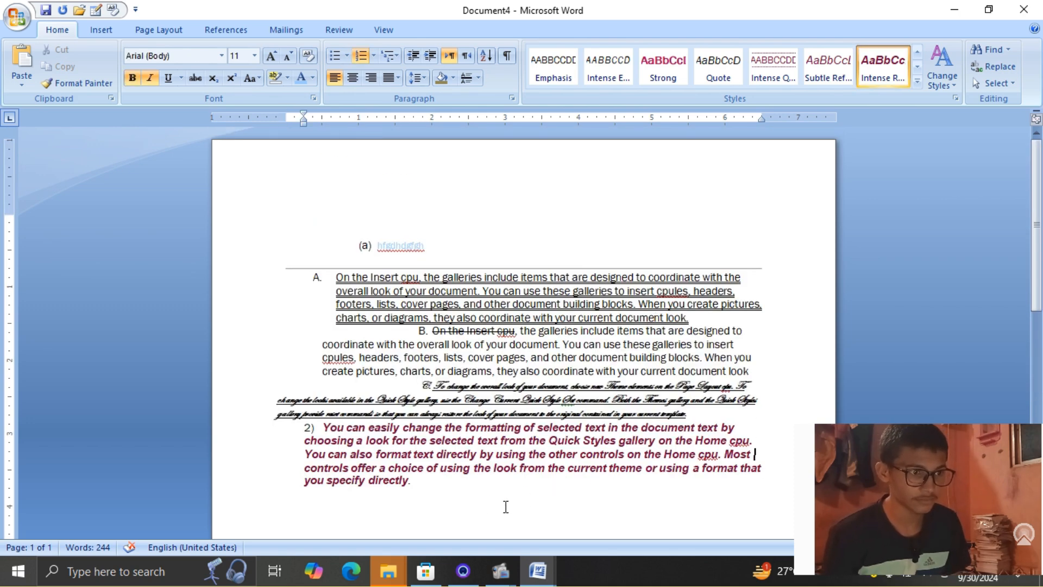
left_click(435, 482)
scroll(577, 416, "down", 5)
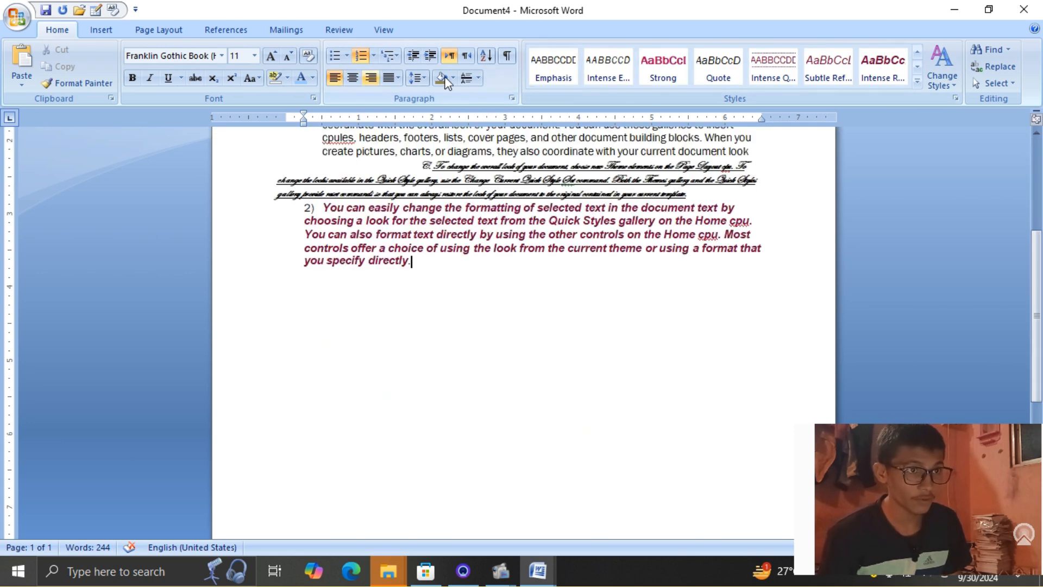
Insert the built-in Annual cover page, and remove that cover page from the document
left_click(101, 31)
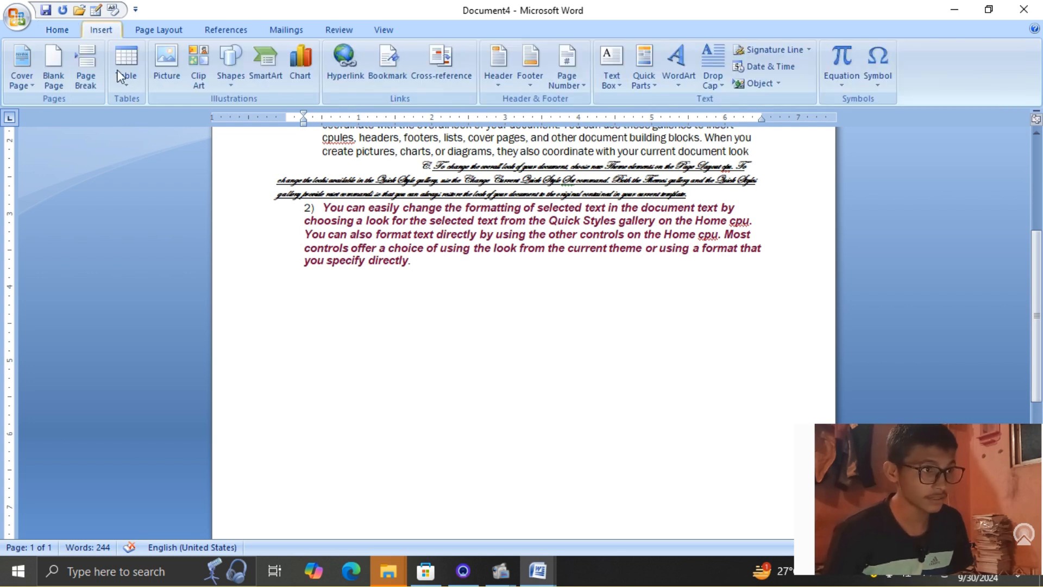
scroll(522, 235, "up", 5)
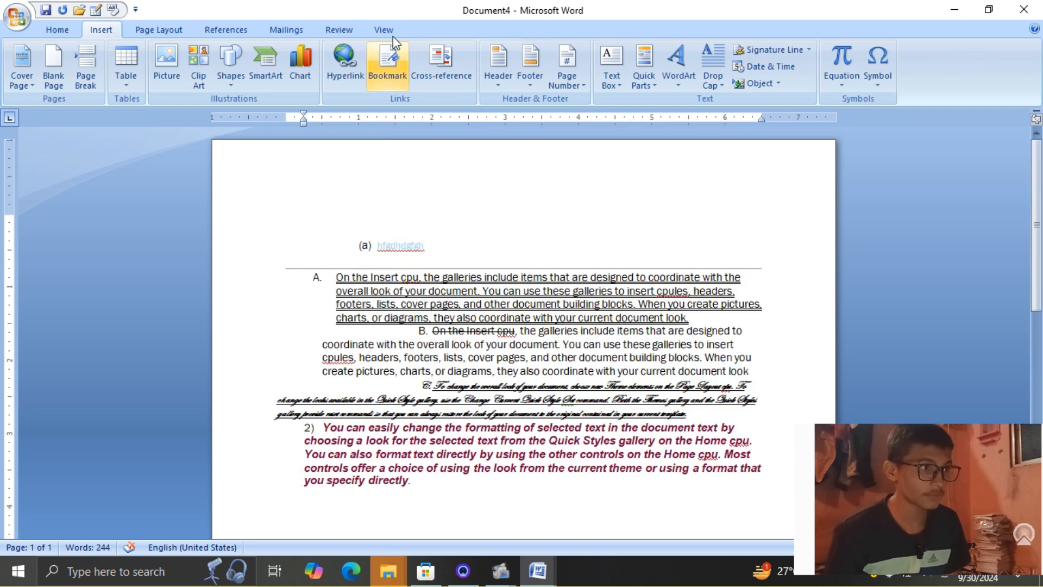
left_click(17, 70)
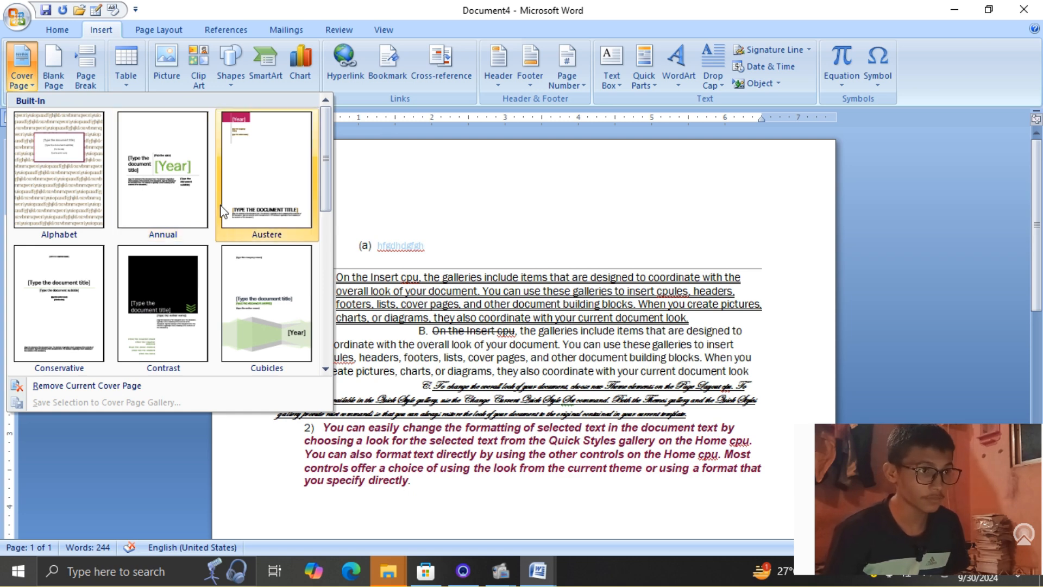
scroll(223, 206, "down", 3)
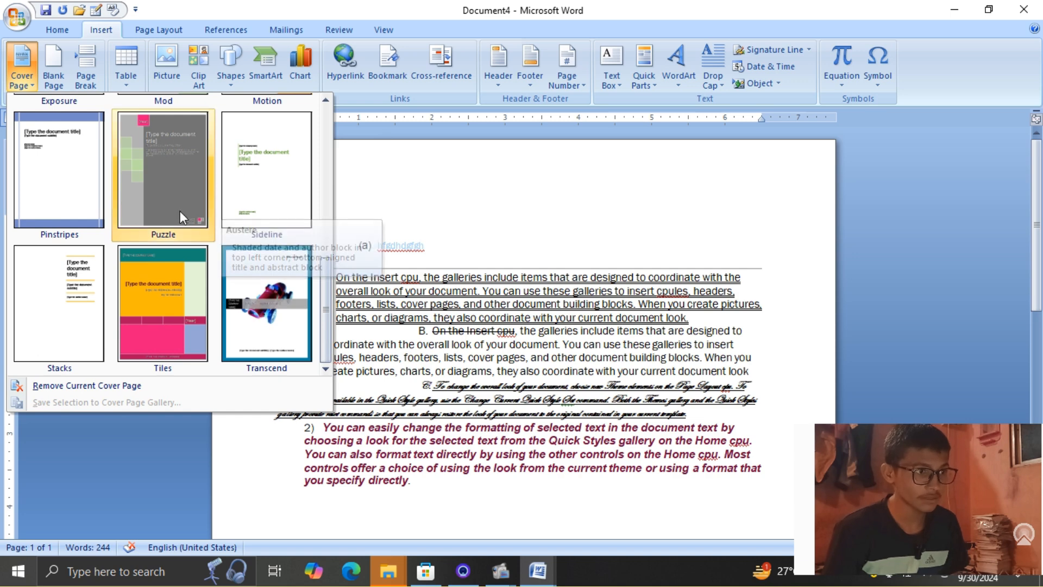
scroll(198, 318, "up", 3)
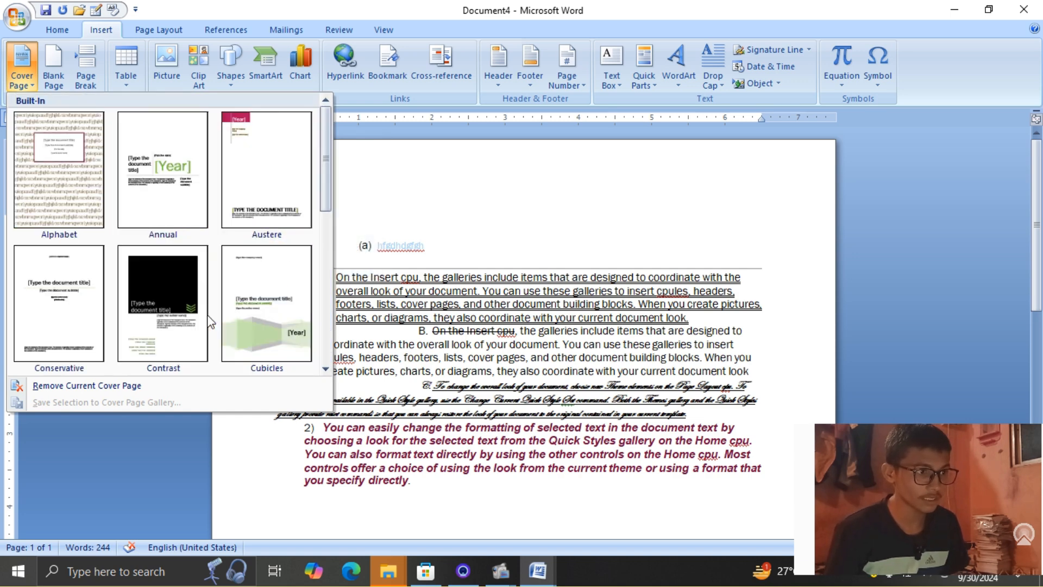
left_click(151, 213)
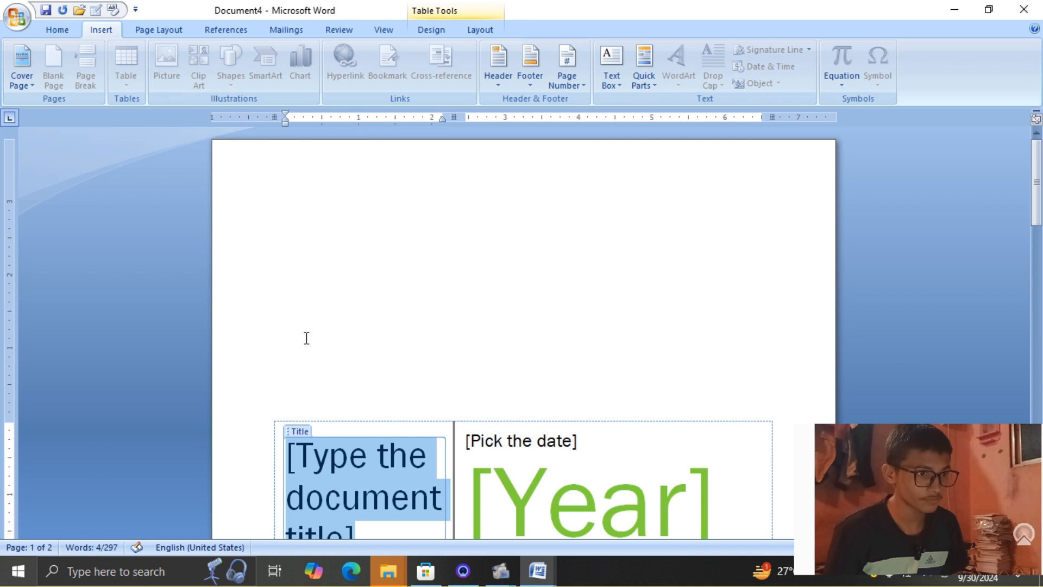
left_click(21, 73)
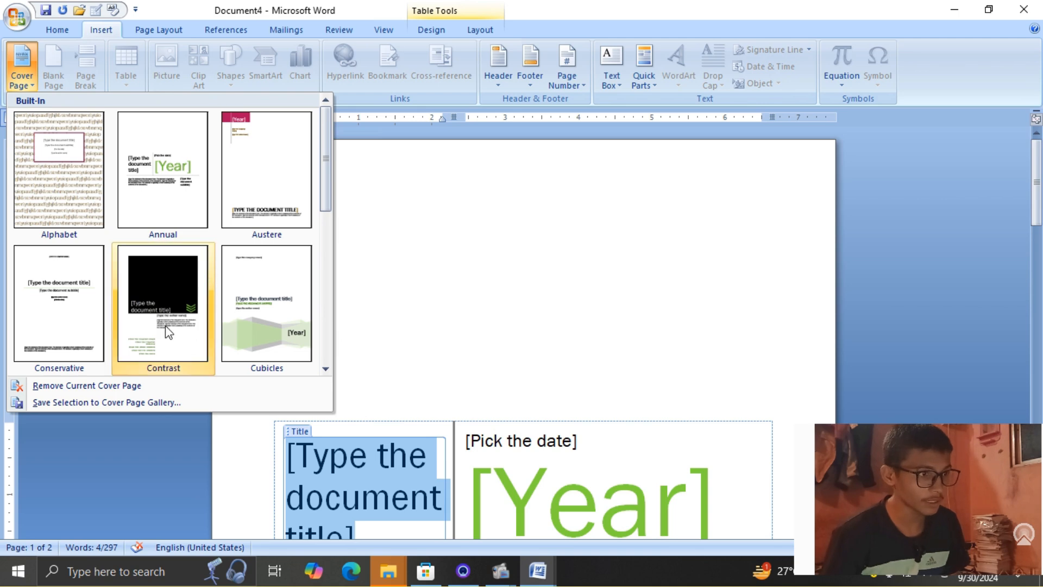
left_click(191, 385)
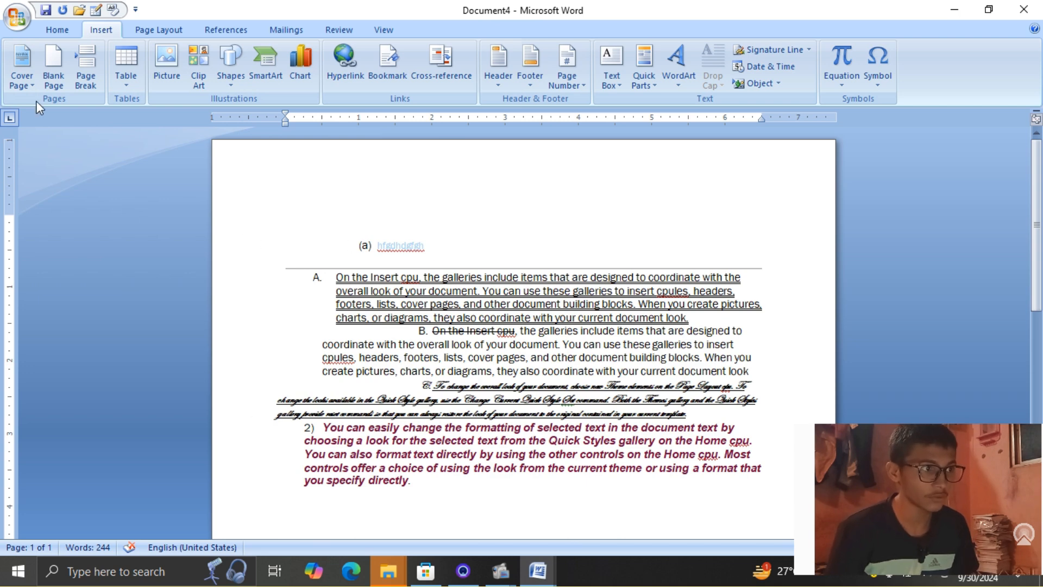
left_click(21, 76)
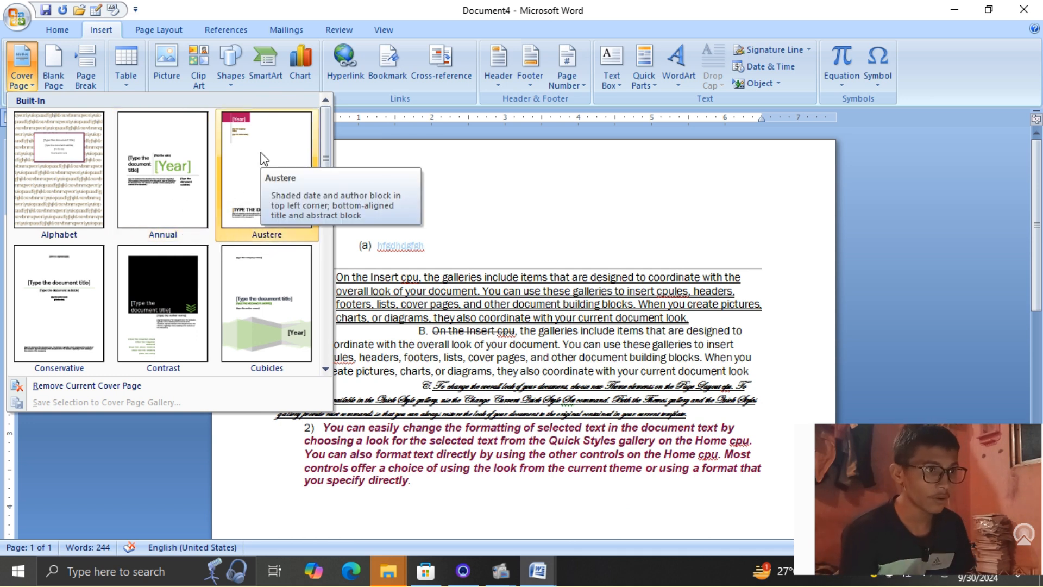
scroll(256, 184, "down", 3)
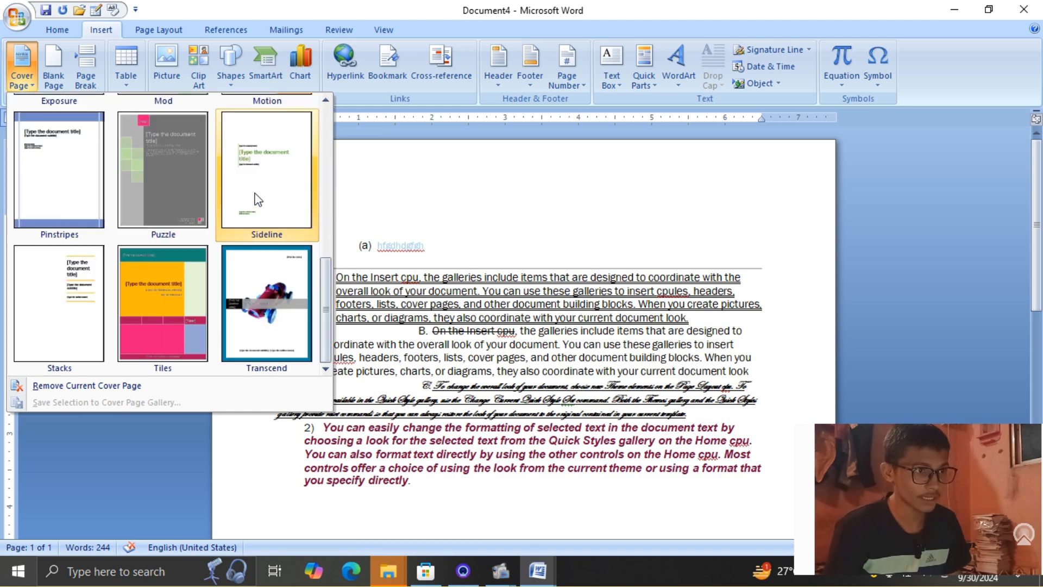
left_click(398, 196)
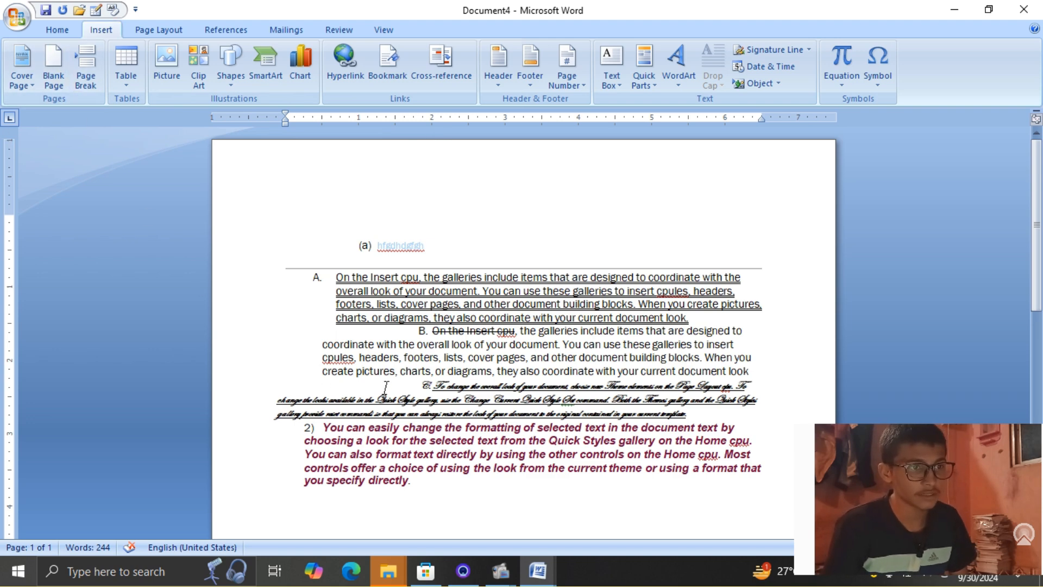
scroll(386, 387, "down", 5)
scroll(385, 388, "up", 5)
scroll(386, 388, "down", 5)
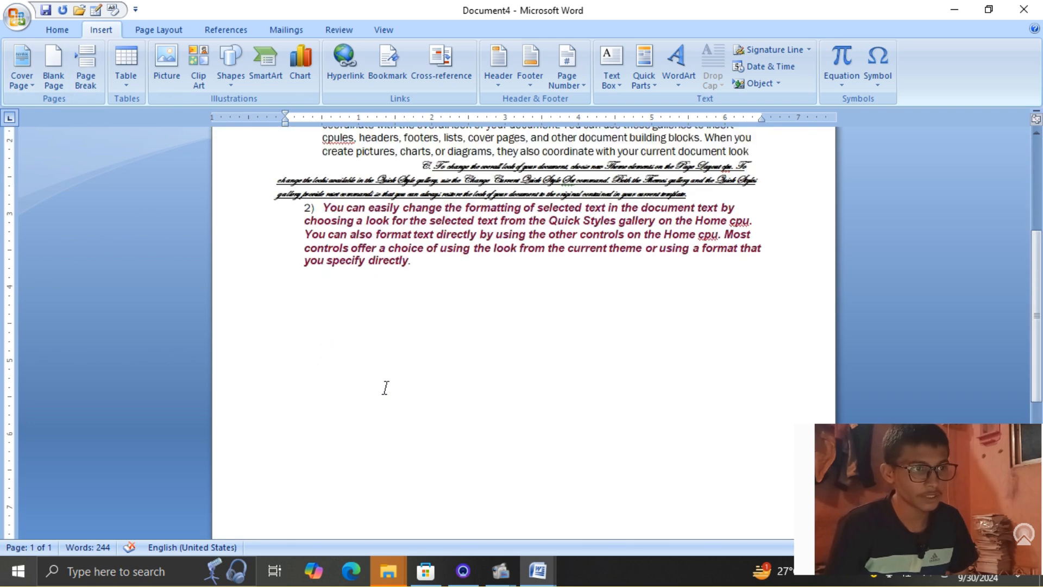
Insert a blank page before the existing text at the start of the document
scroll(386, 387, "up", 5)
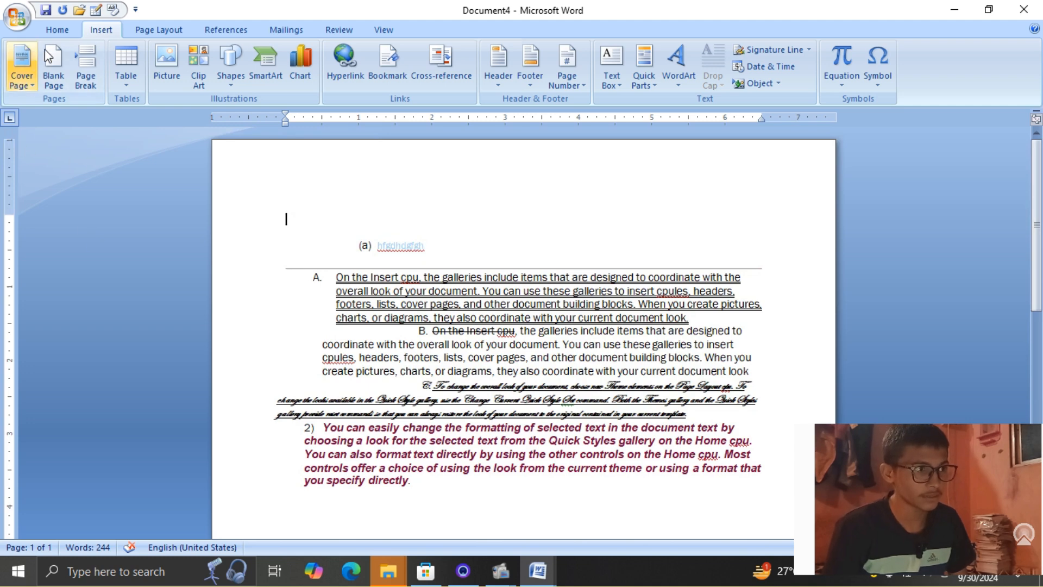
left_click(54, 63)
scroll(347, 385, "up", 12)
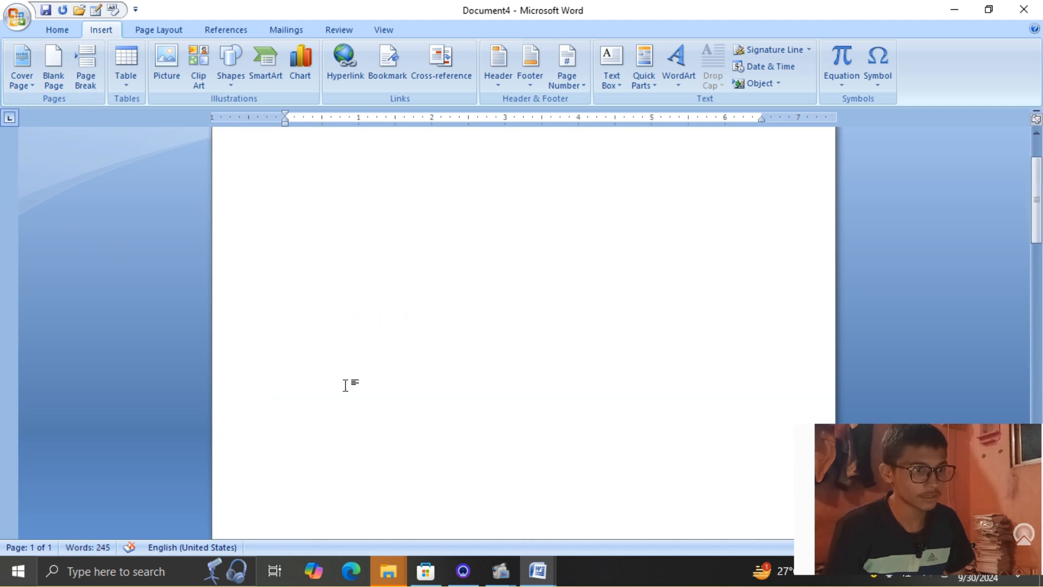
left_click(249, 189)
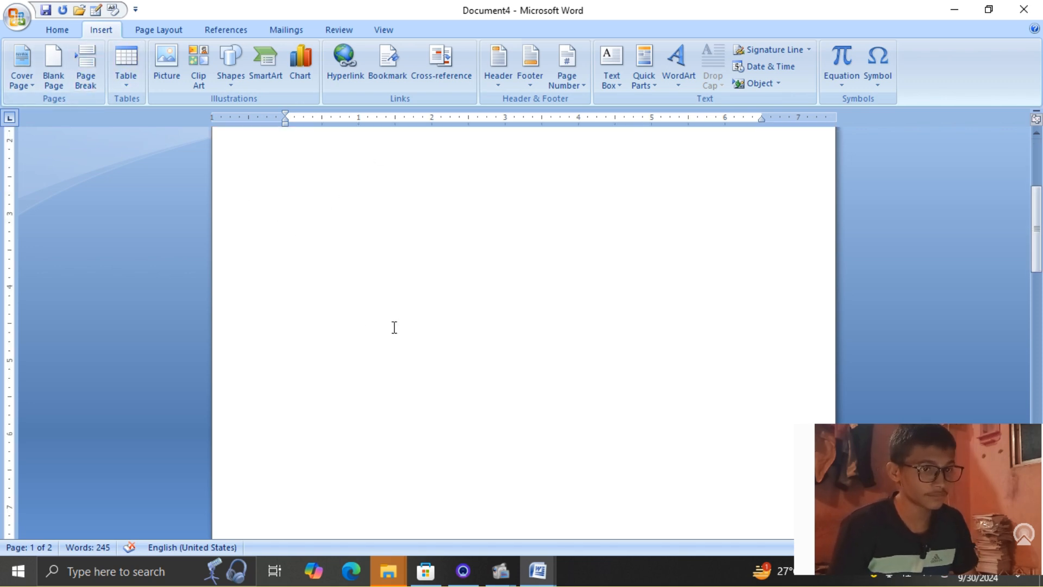
Insert a page break at the end of the last paragraph, after "you specify directly."
scroll(395, 327, "down", 10)
scroll(396, 330, "down", 5)
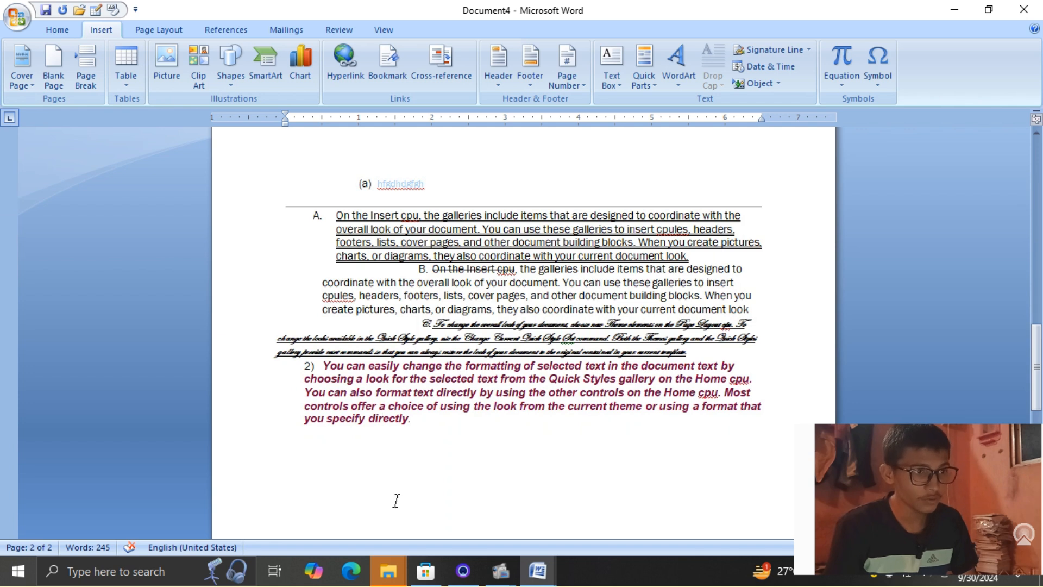
left_click(419, 423)
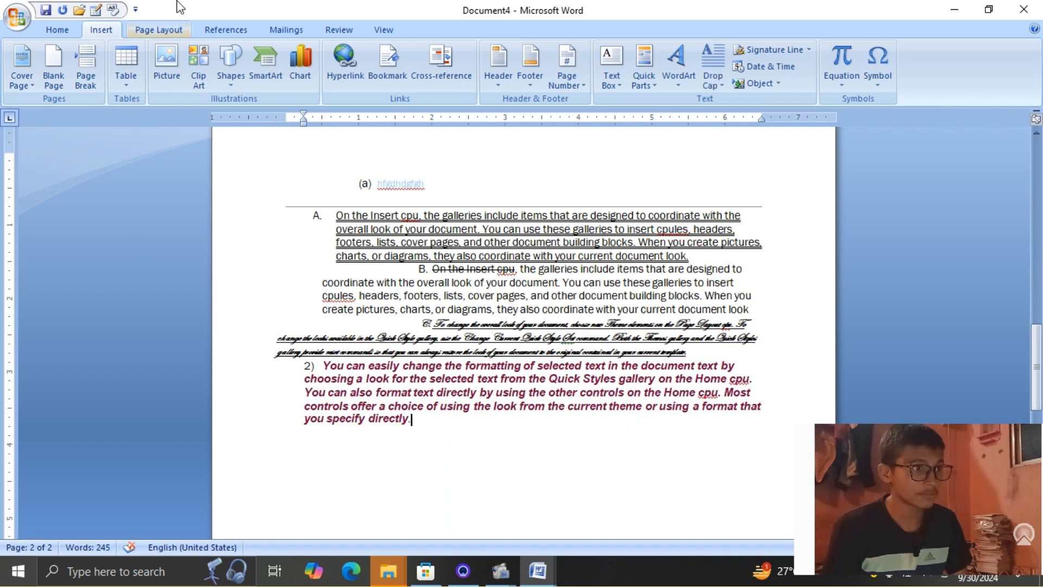
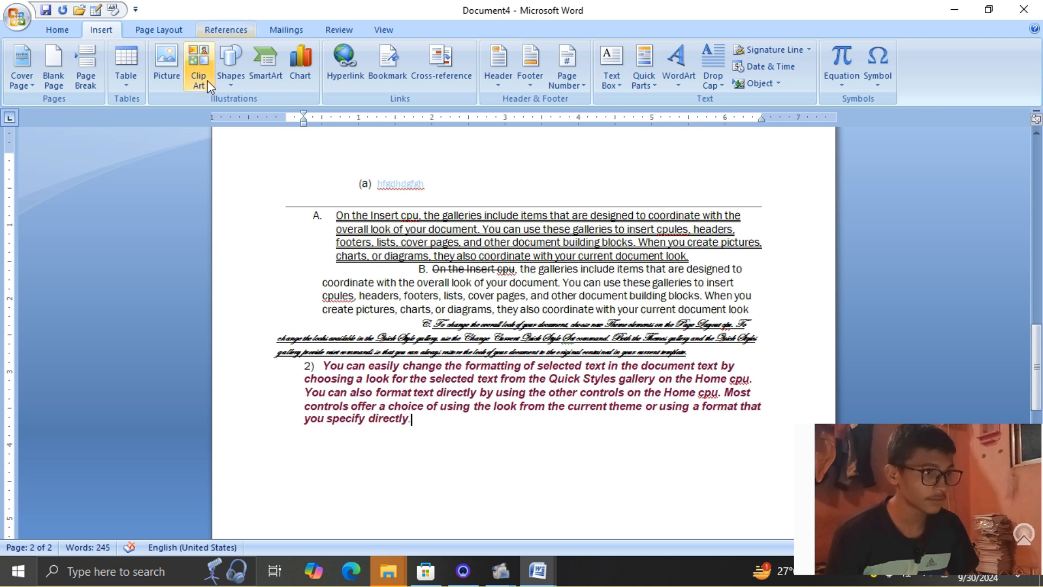
left_click(98, 66)
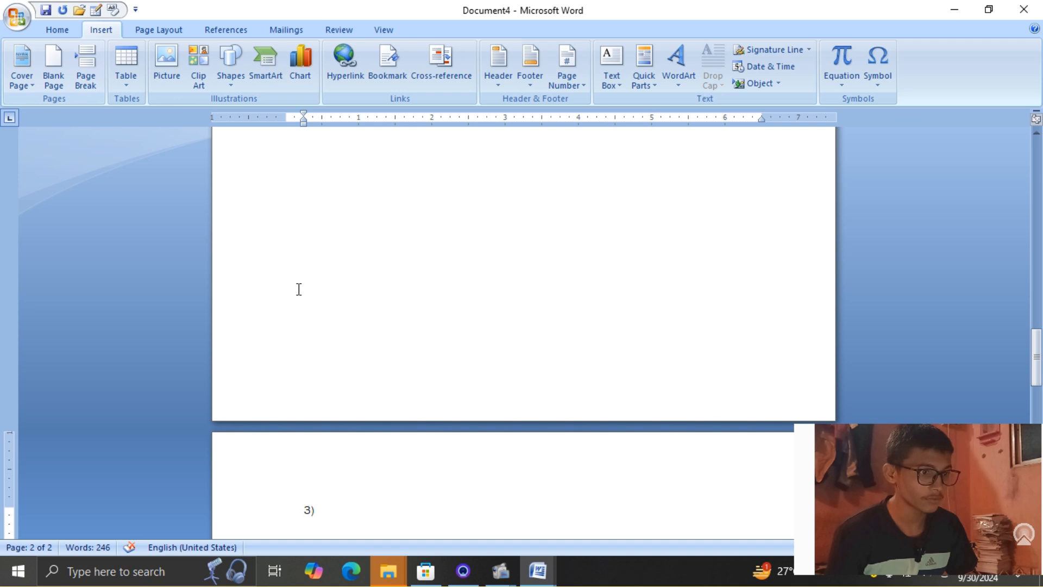
Insert a table with six columns and four rows on the blank first page
scroll(299, 289, "down", 8)
scroll(298, 289, "up", 20)
scroll(298, 289, "up", 3)
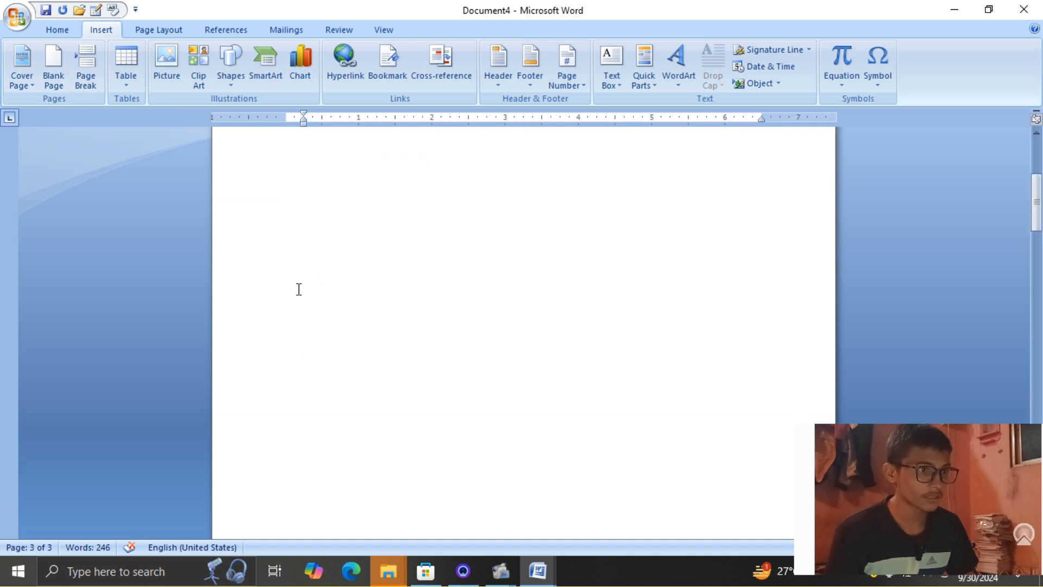
scroll(299, 289, "down", 15)
scroll(298, 289, "down", 3)
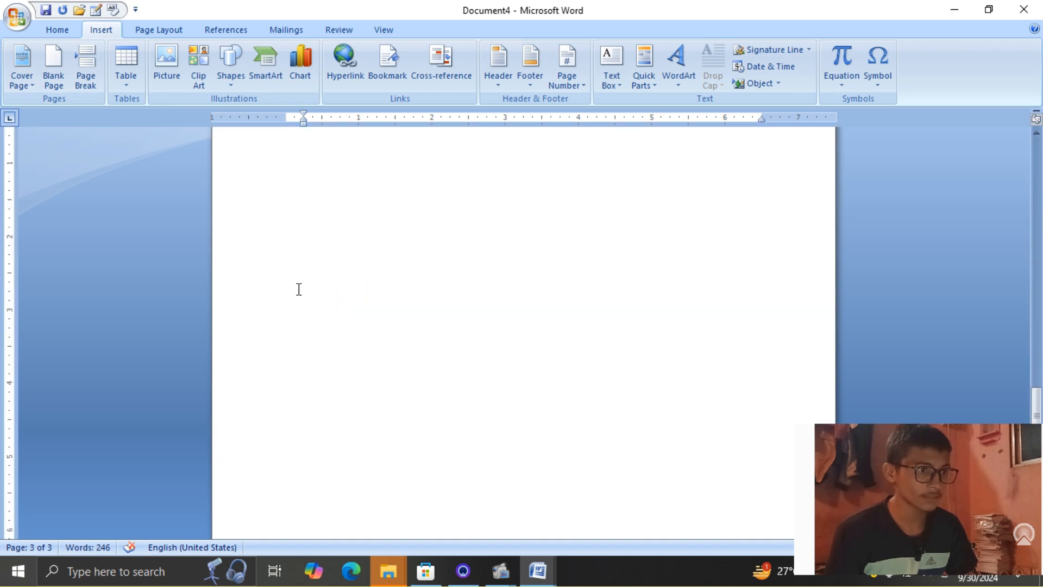
scroll(299, 289, "up", 15)
scroll(298, 289, "up", 5)
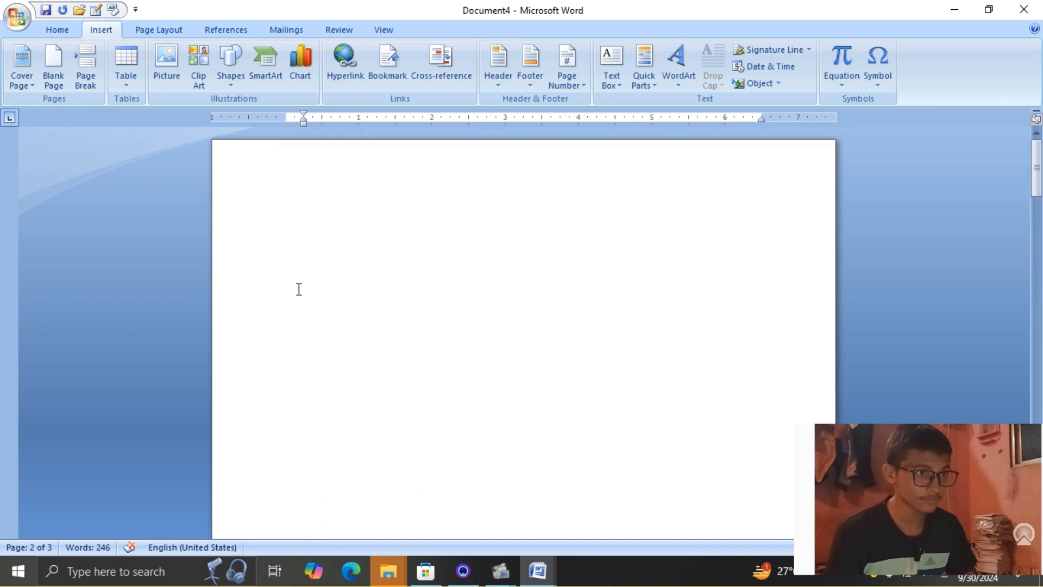
left_click(302, 215)
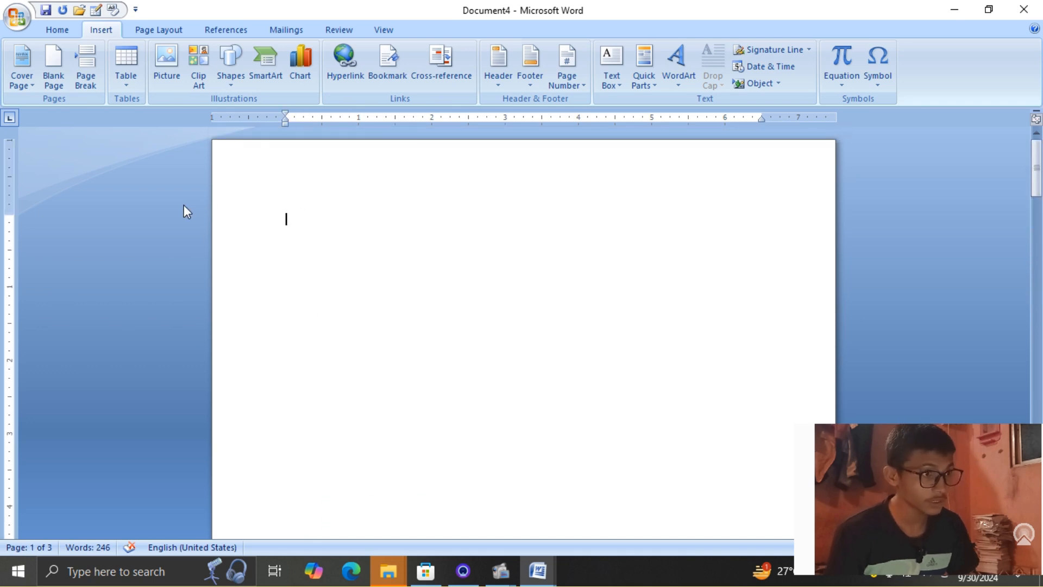
left_click(131, 74)
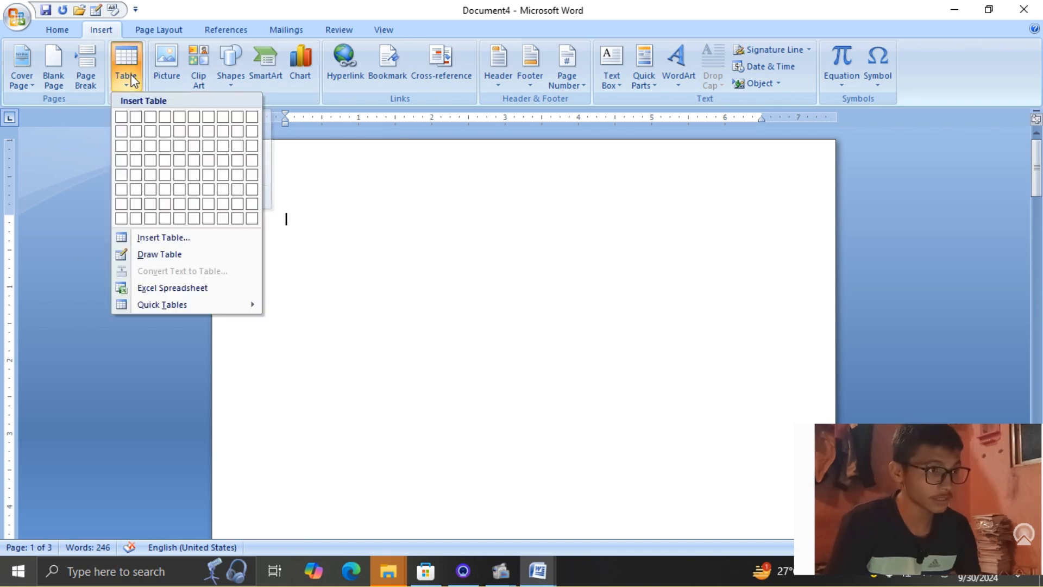
left_click(195, 158)
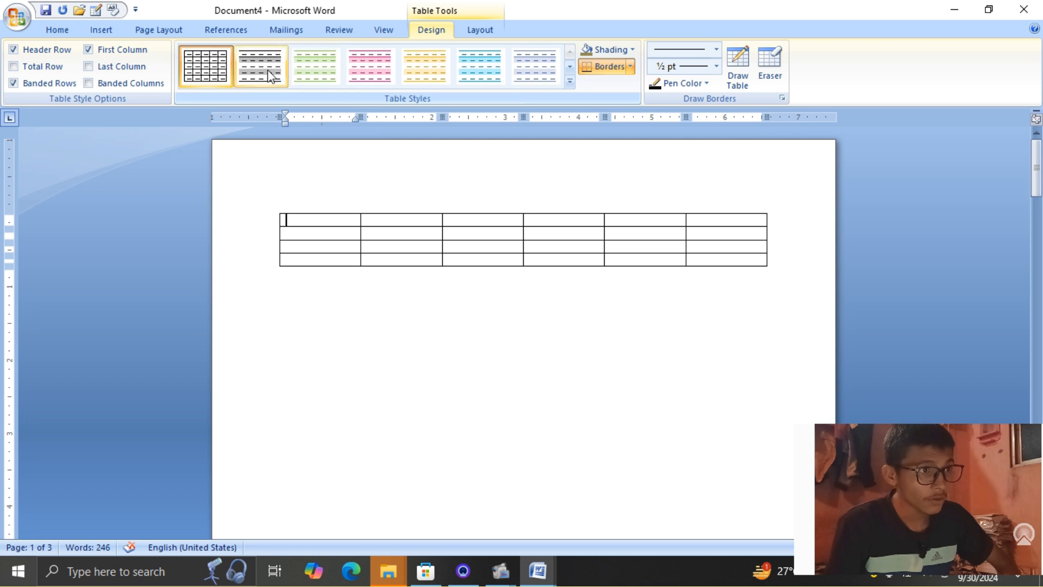
Apply the green banded style to the table and set the first cell's shading to No Color
left_click(320, 67)
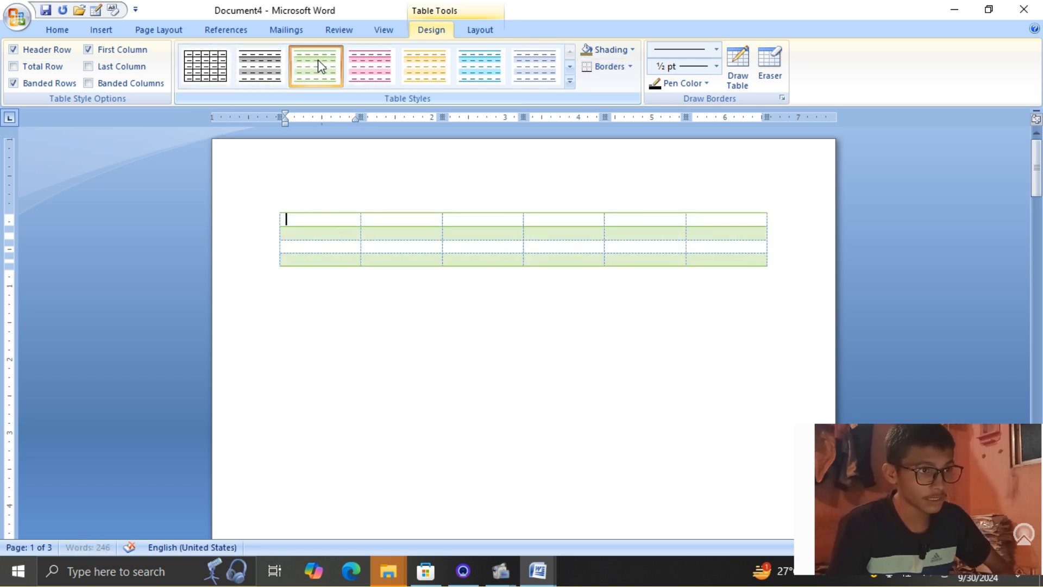
left_click(633, 49)
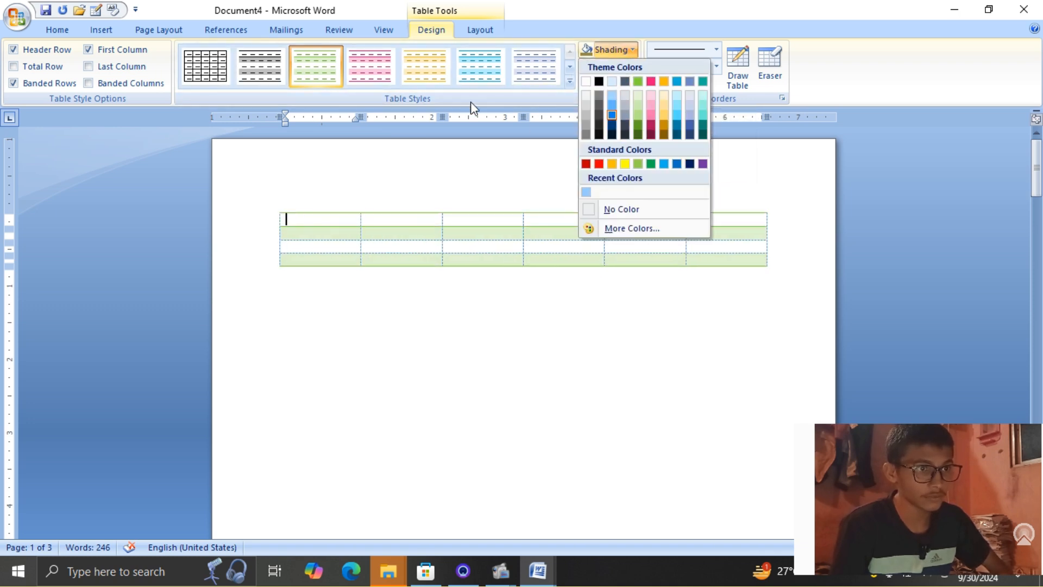
left_click(610, 209)
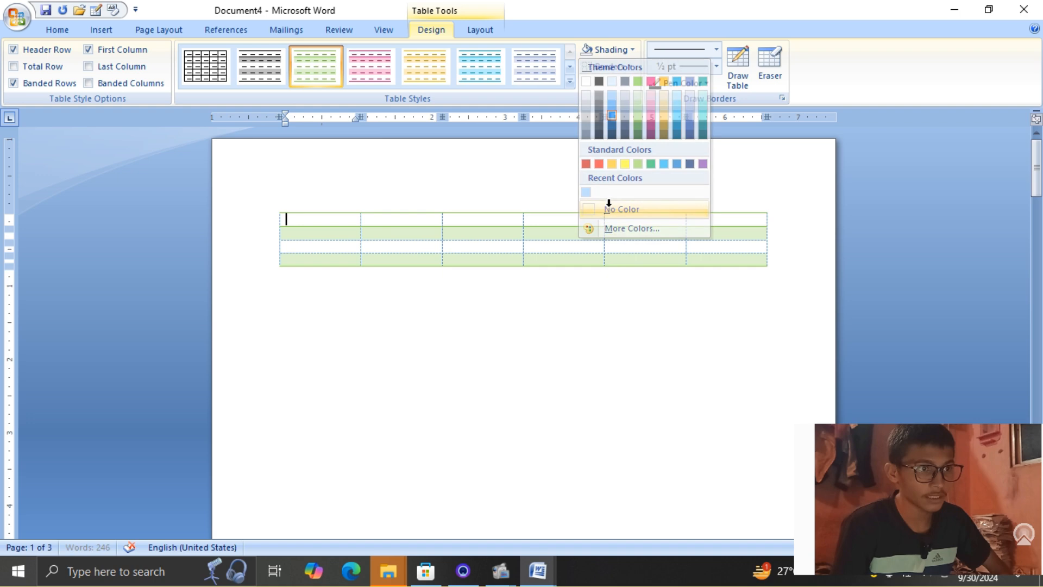
left_click(569, 82)
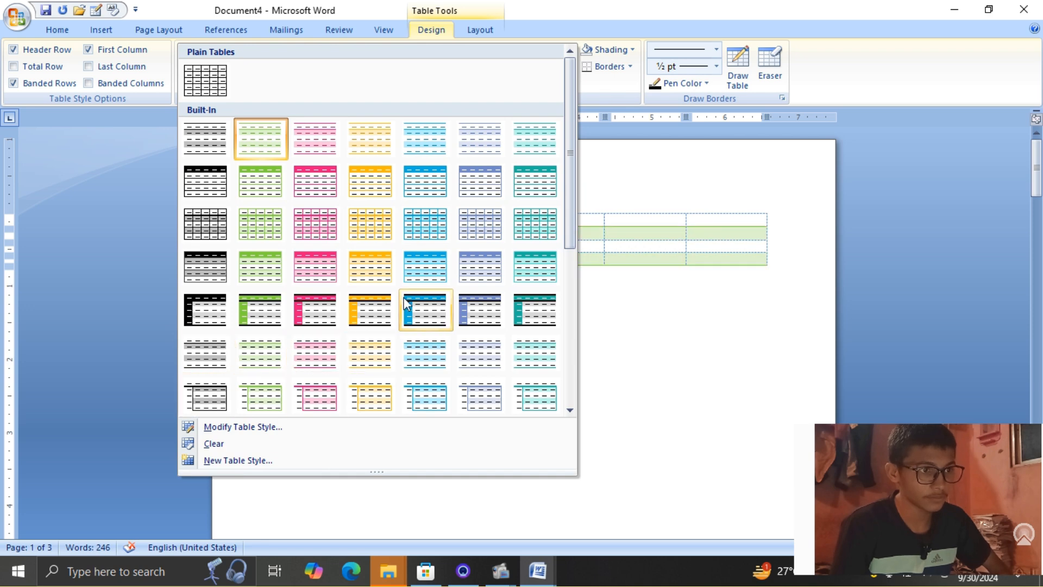
left_click(680, 317)
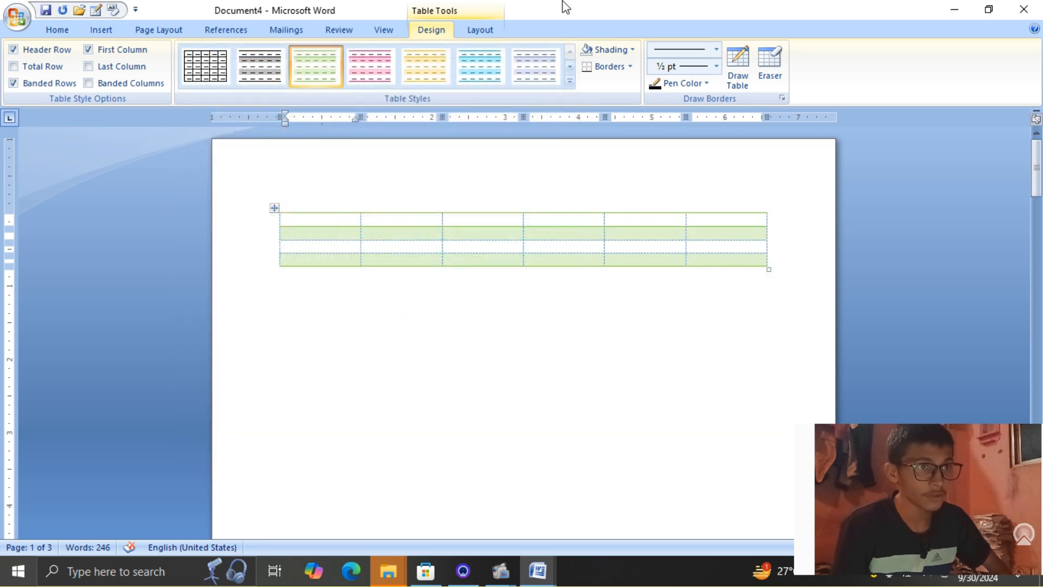
Apply All Borders to the first cell and then to the whole table
left_click(630, 66)
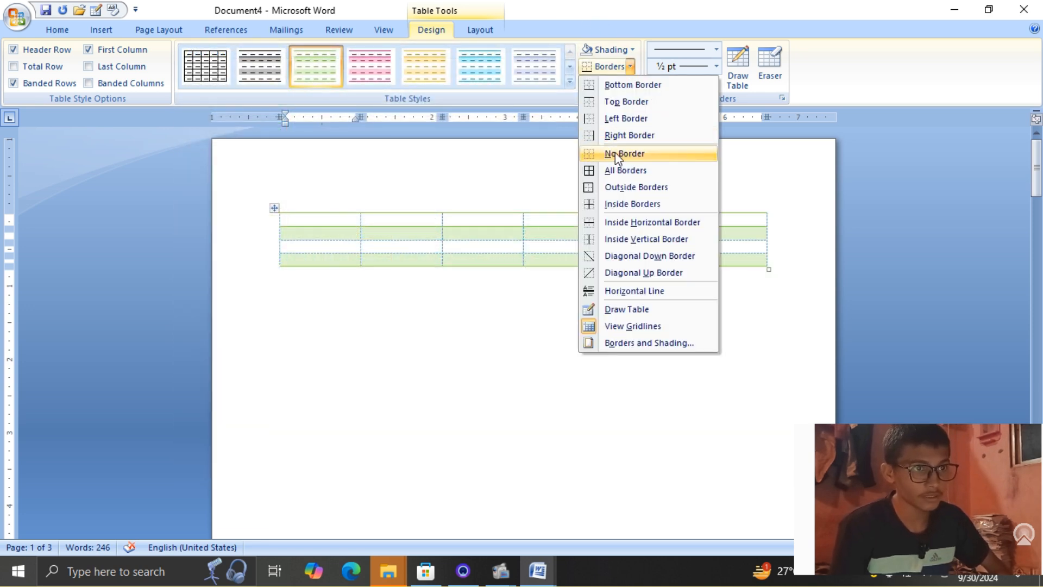
left_click(620, 170)
left_click_drag(301, 209, 726, 224)
left_click(629, 67)
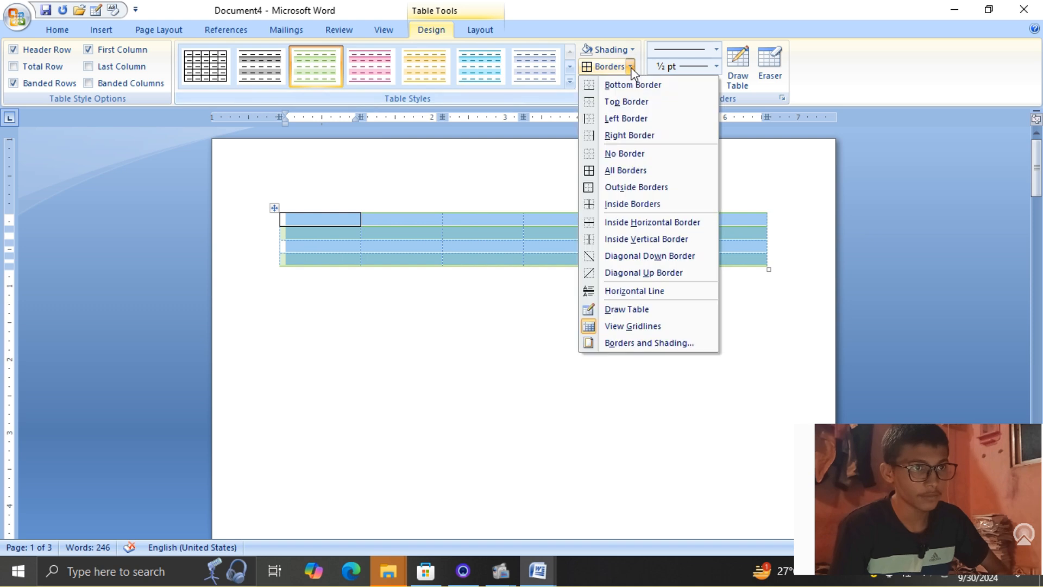
left_click(625, 169)
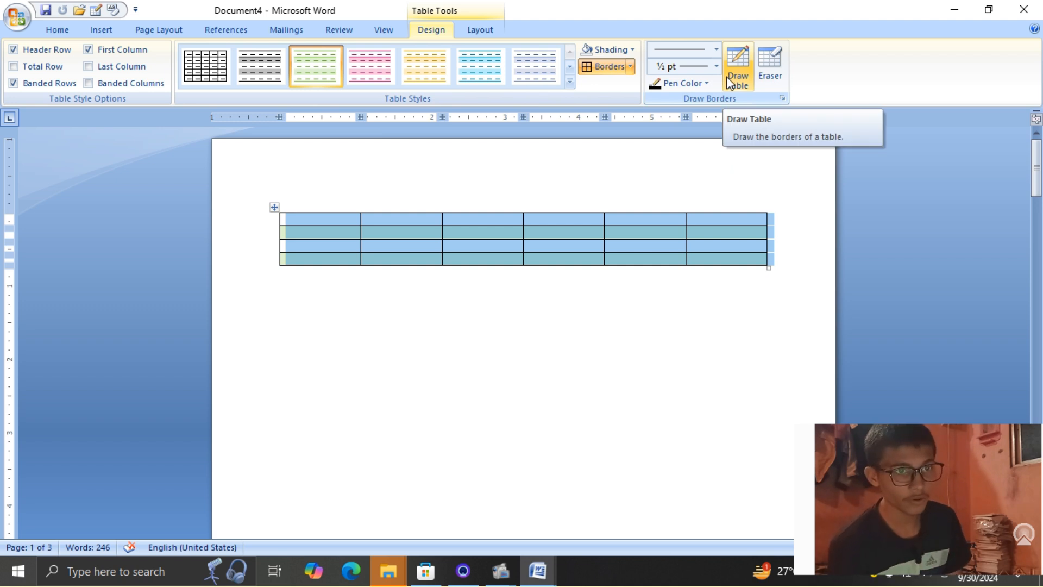
left_click(776, 222)
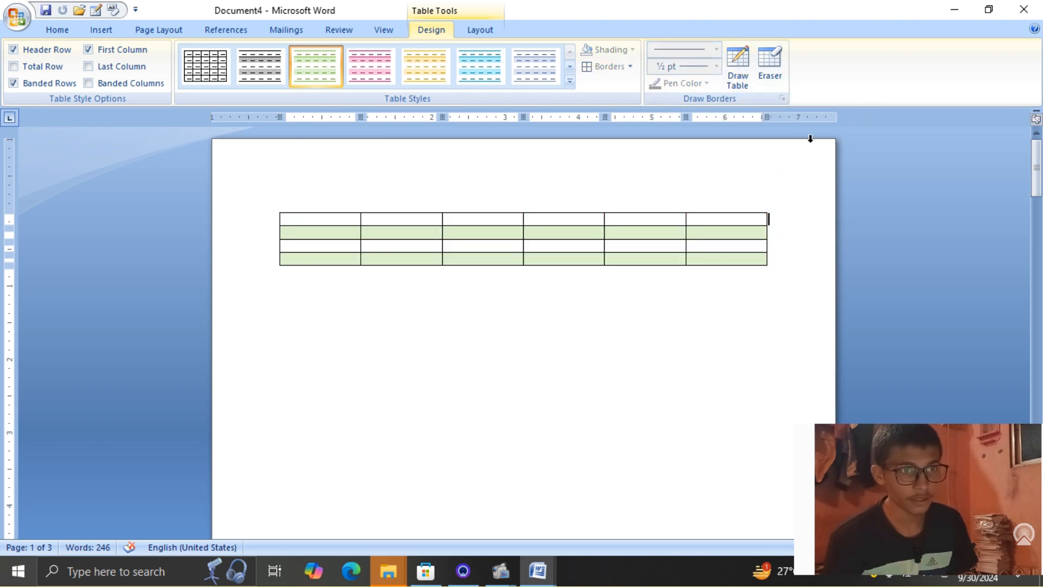
Draw an extra column along the table's right edge with Draw Table
left_click(744, 69)
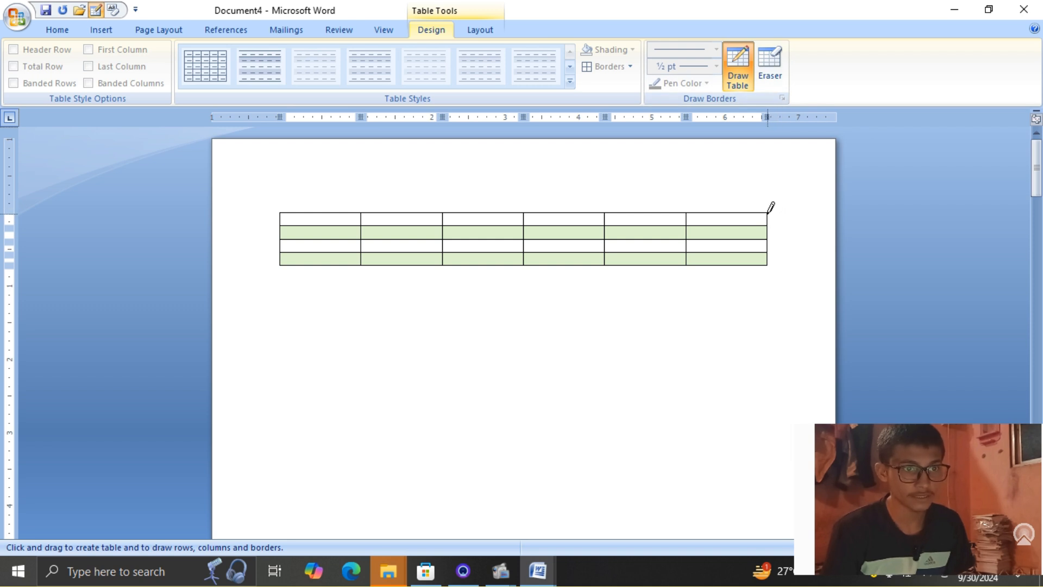
mouse_move(768, 213)
left_mouse_down()
mouse_move(796, 213)
mouse_move(813, 257)
mouse_move(834, 263)
left_mouse_up()
mouse_move(766, 214)
left_mouse_down()
mouse_move(813, 217)
mouse_move(815, 239)
mouse_move(779, 252)
mouse_move(830, 254)
left_mouse_up()
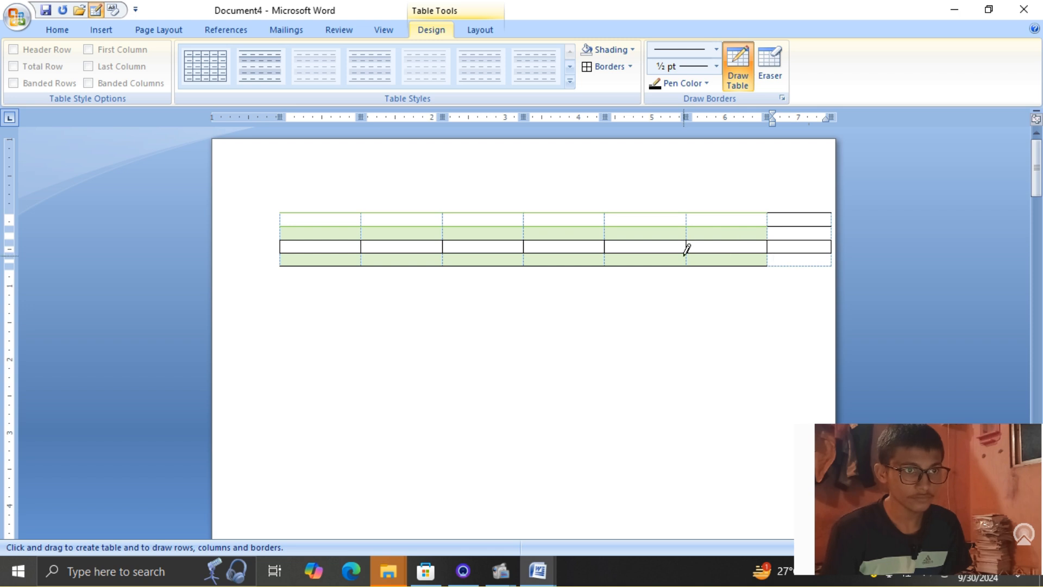
Erase the borders between the second and third rows in the table's fifth and sixth columns
left_click(775, 77)
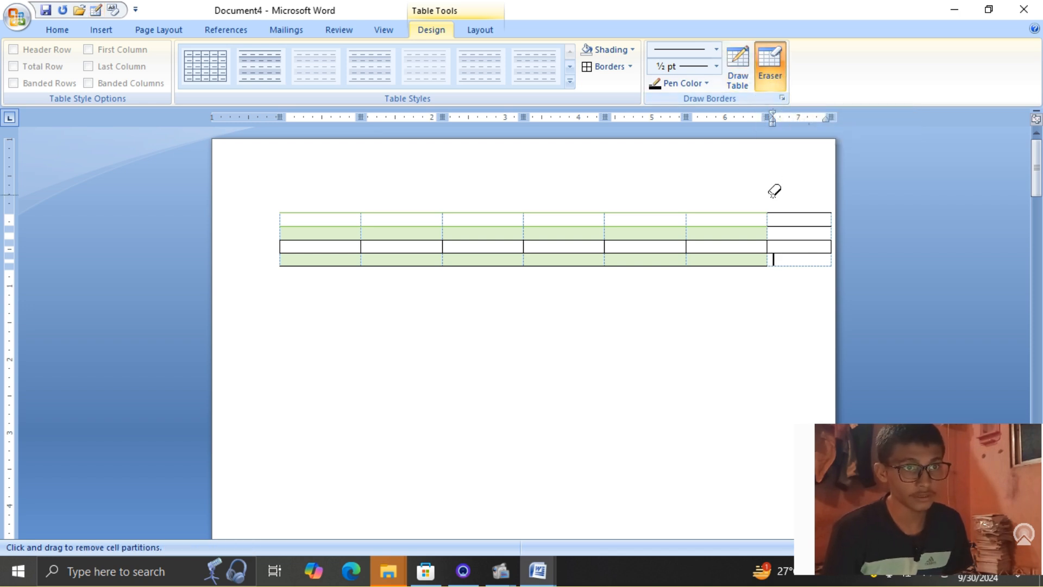
left_click_drag(747, 247, 728, 235)
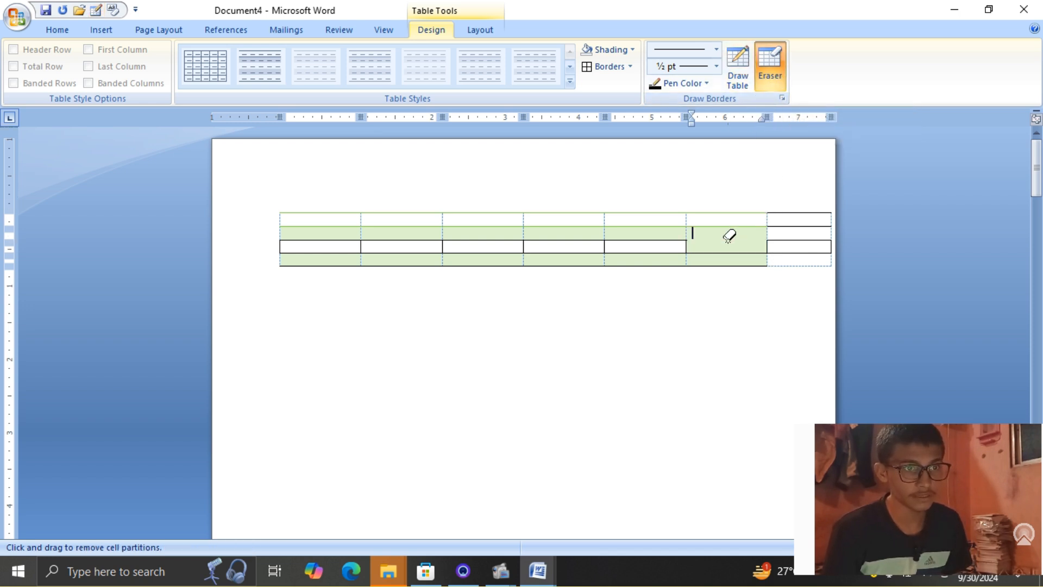
left_click(661, 241)
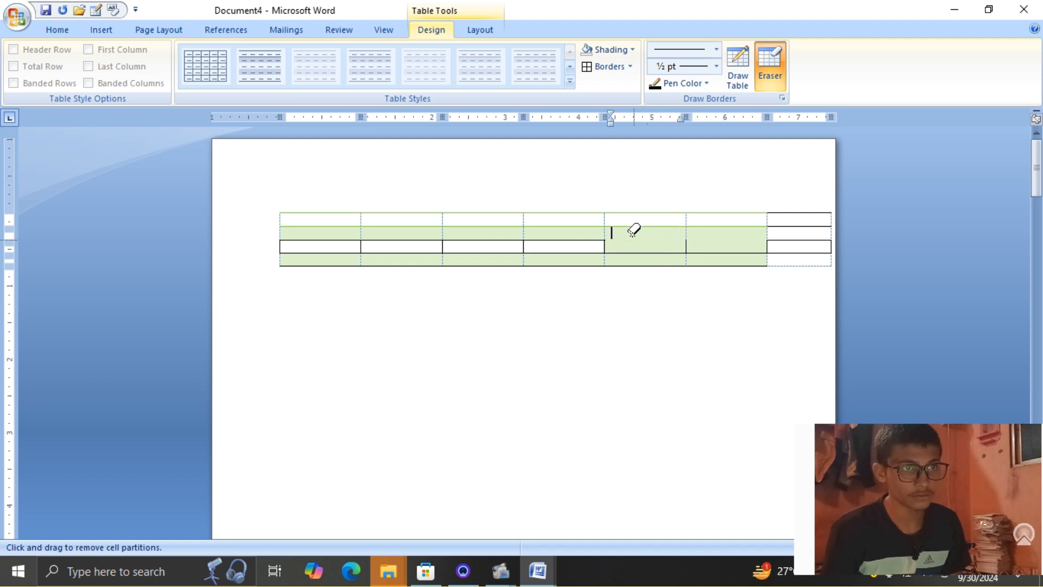
left_click(768, 58)
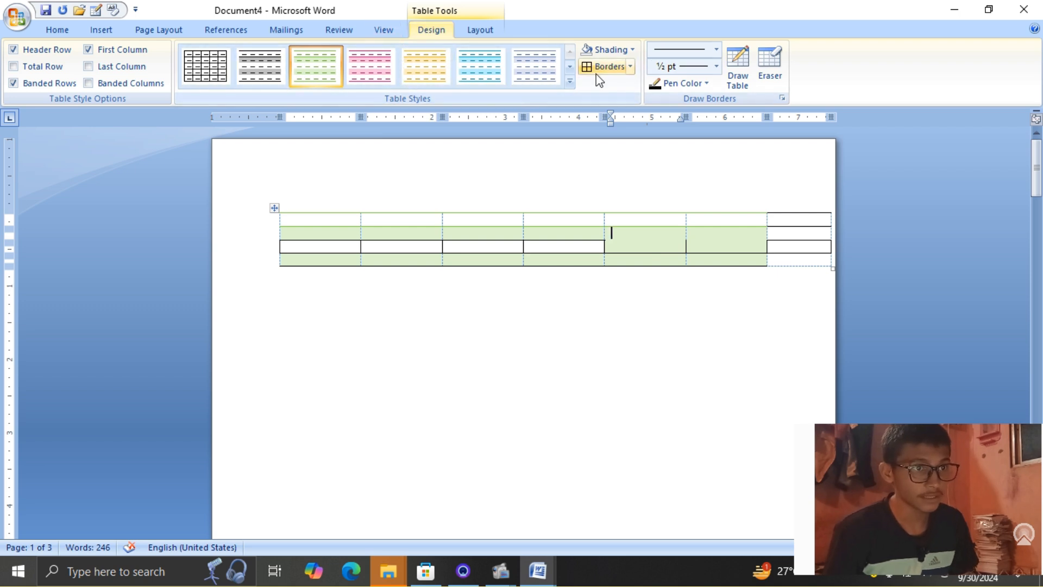
left_click(706, 83)
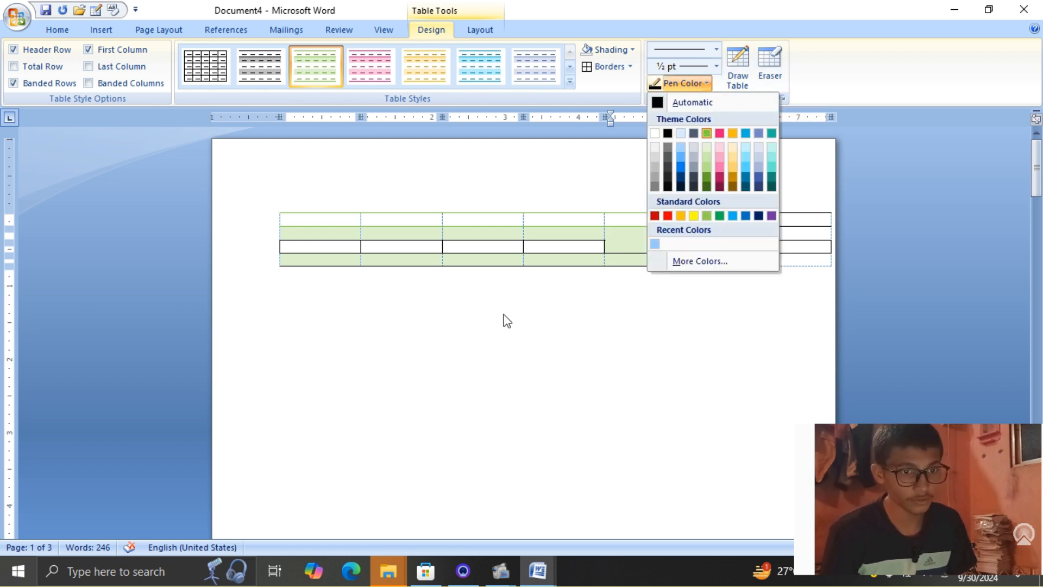
left_click(579, 254)
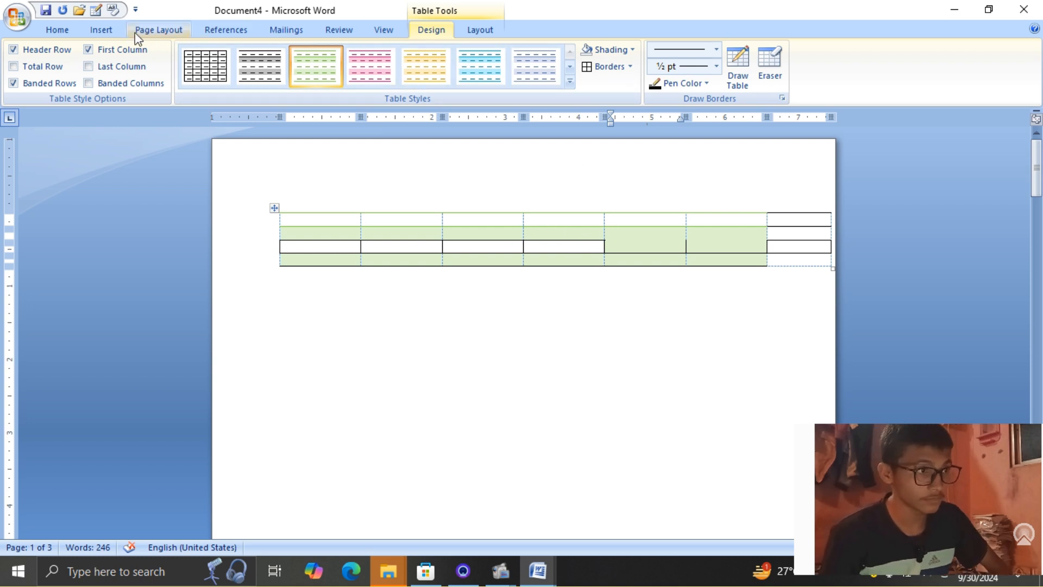
Insert the grey car picture "We are proud to present to you this phenomenal ..." from the Pictures folder
left_click(107, 34)
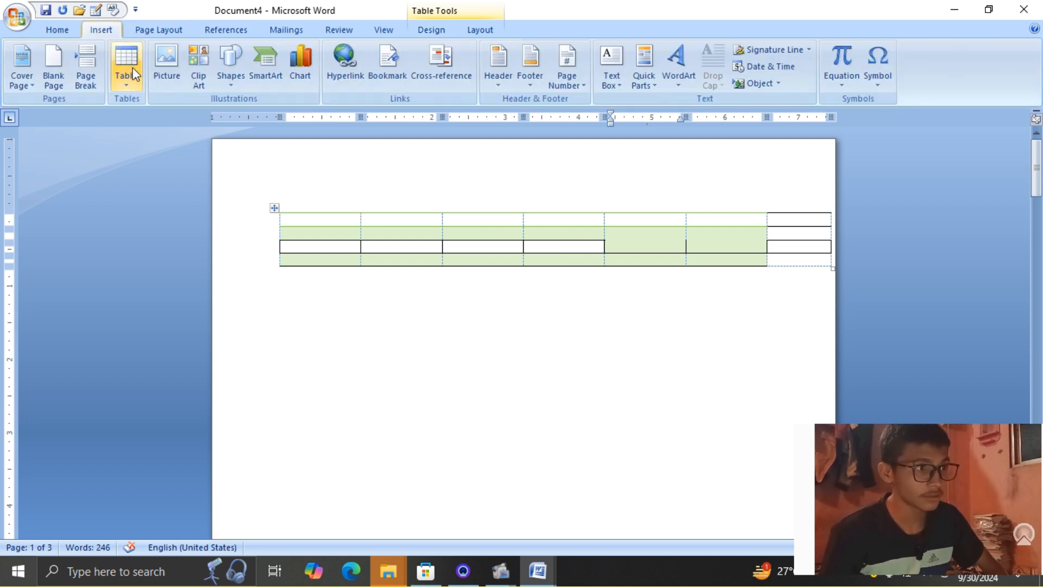
left_click(172, 58)
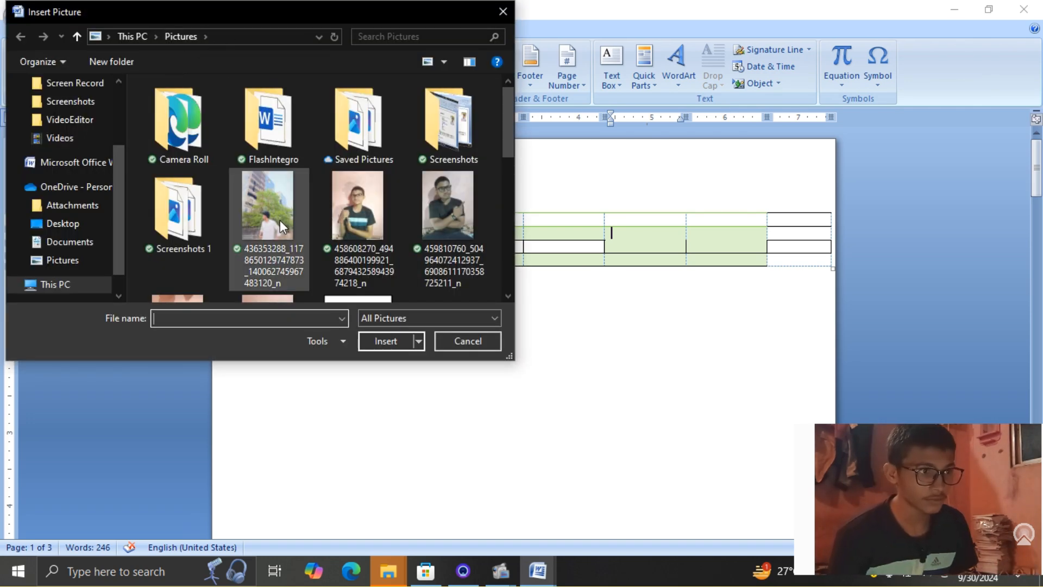
scroll(280, 220, "down", 2)
scroll(334, 200, "down", 4)
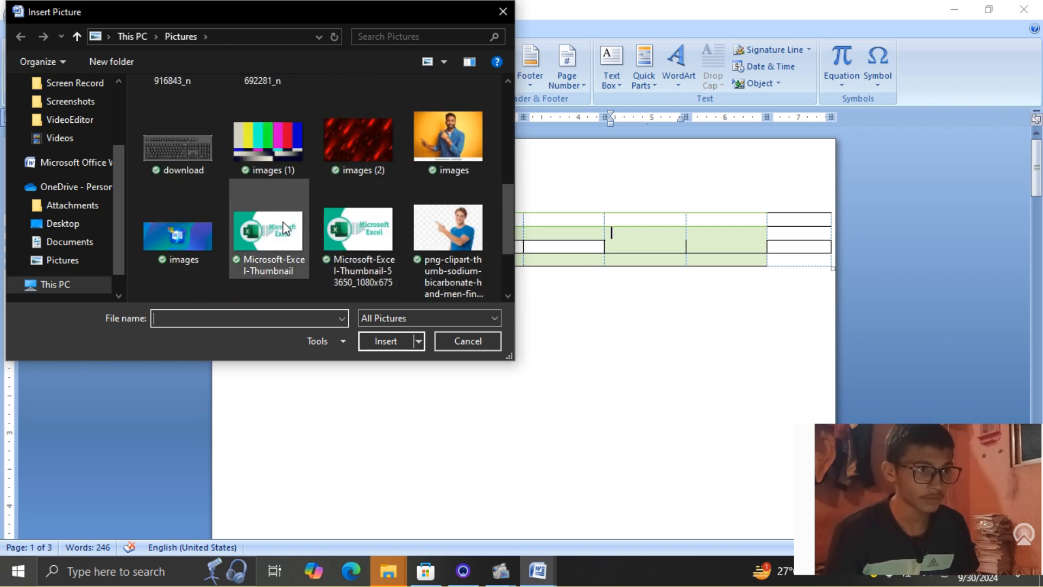
scroll(251, 234, "down", 2)
left_click(350, 238)
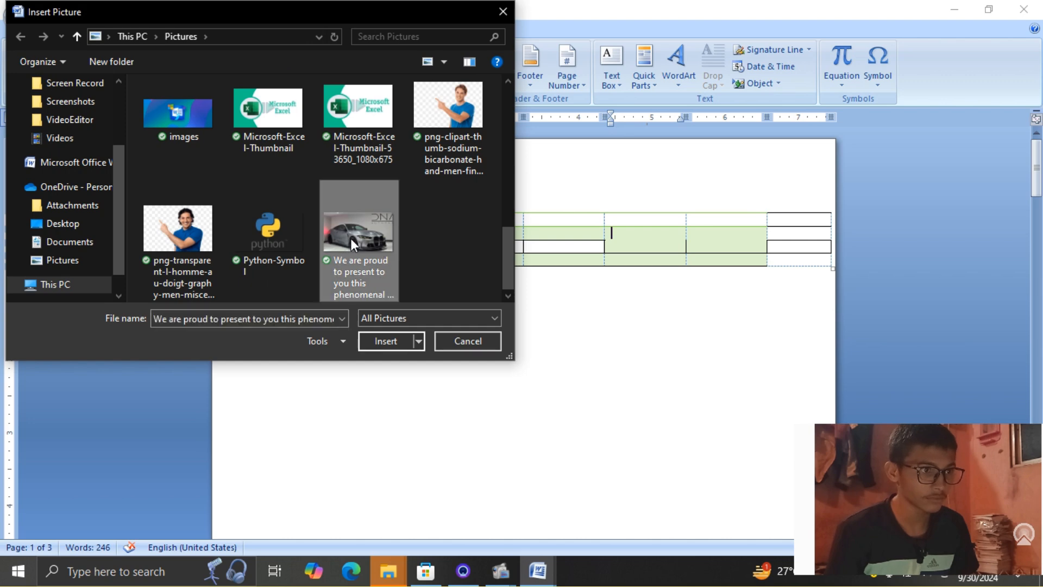
left_click(380, 341)
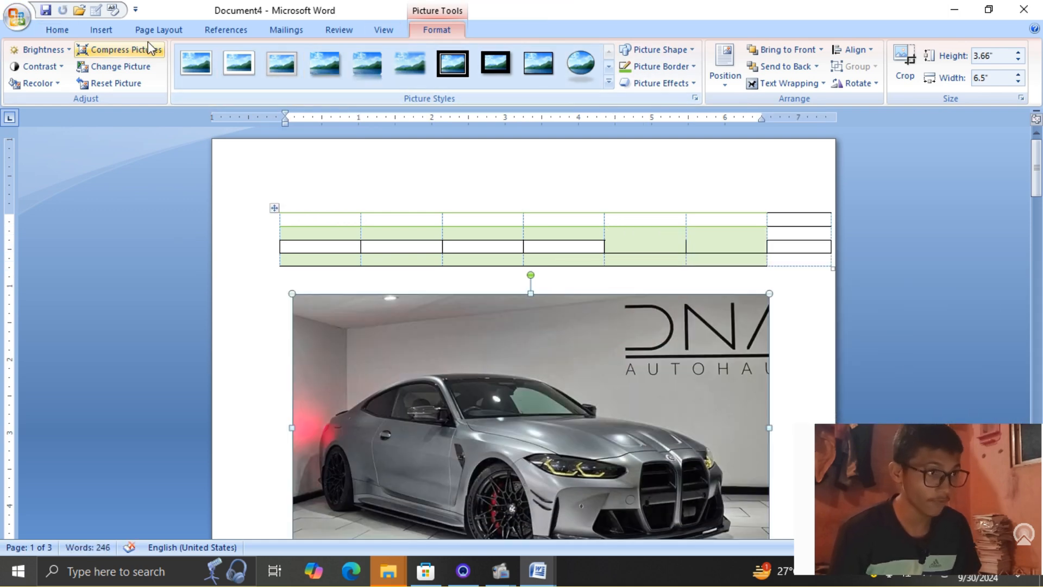
Set the car picture's brightness to +10 % and its contrast to +10 %
left_click(69, 50)
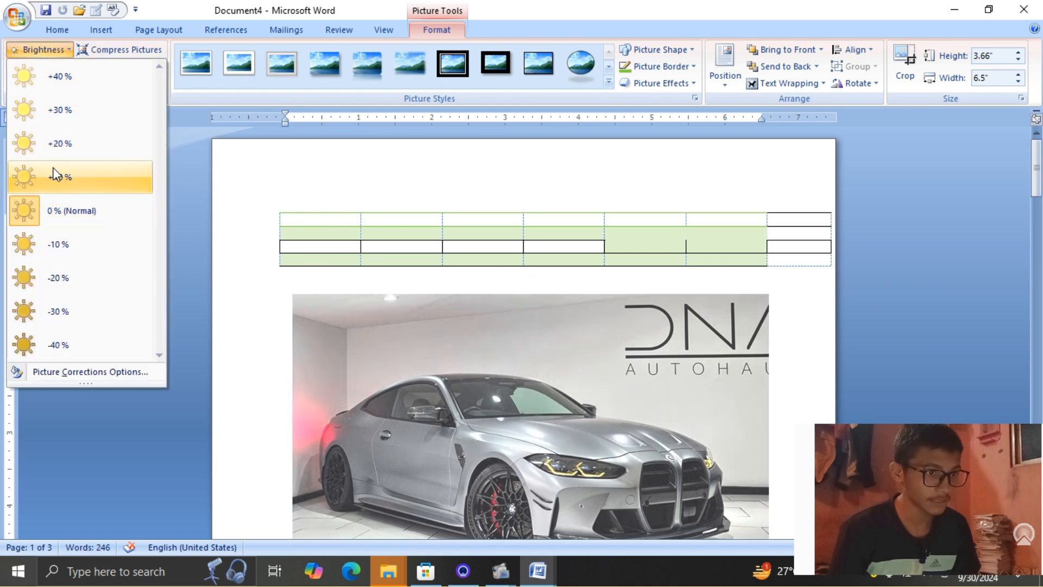
left_click(59, 182)
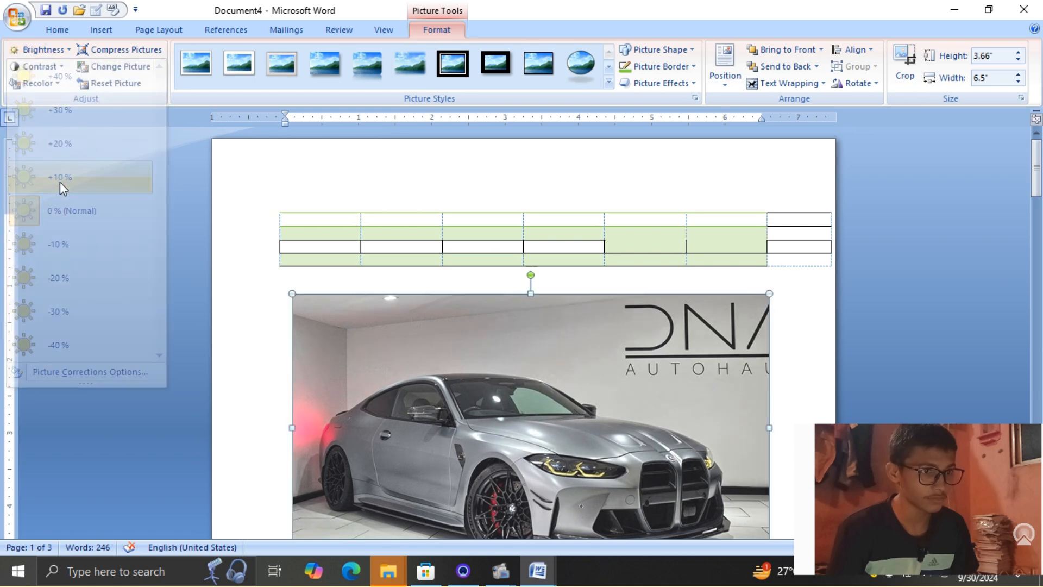
left_click(52, 67)
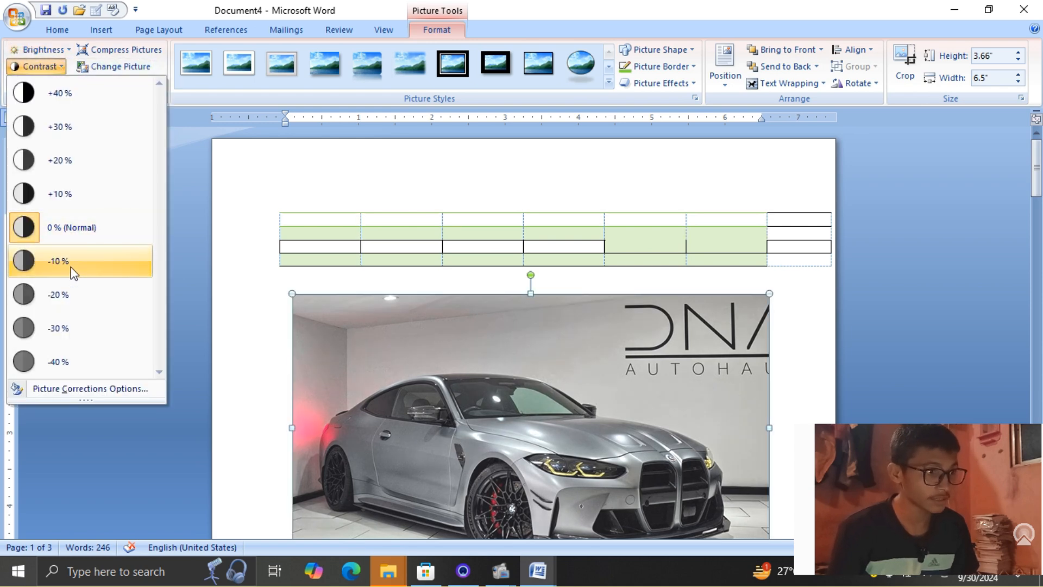
left_click(84, 179)
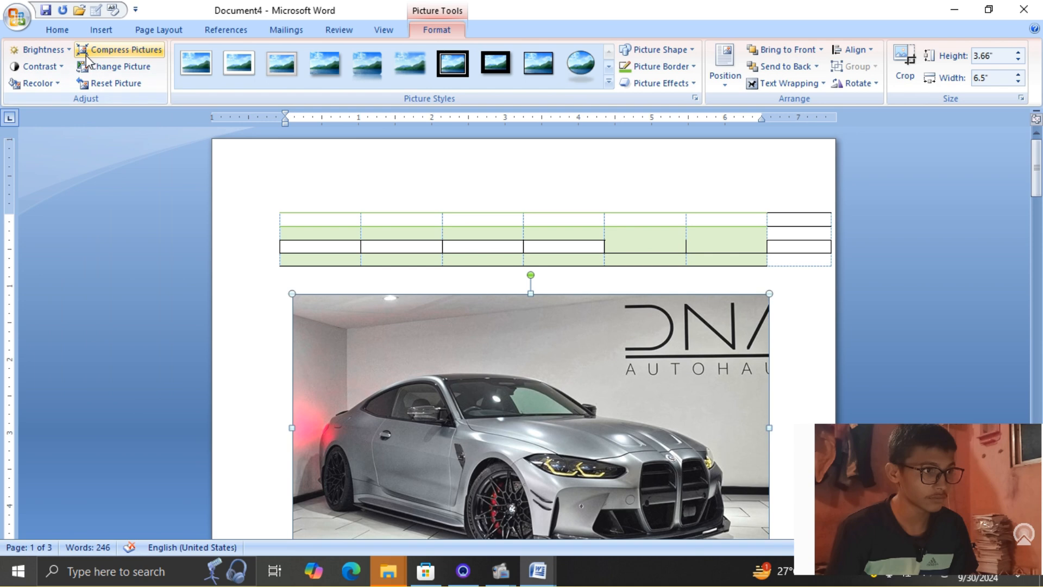
Recolor the picture with the orange light variation and make the wall's color near its upper-left corner transparent
left_click(58, 83)
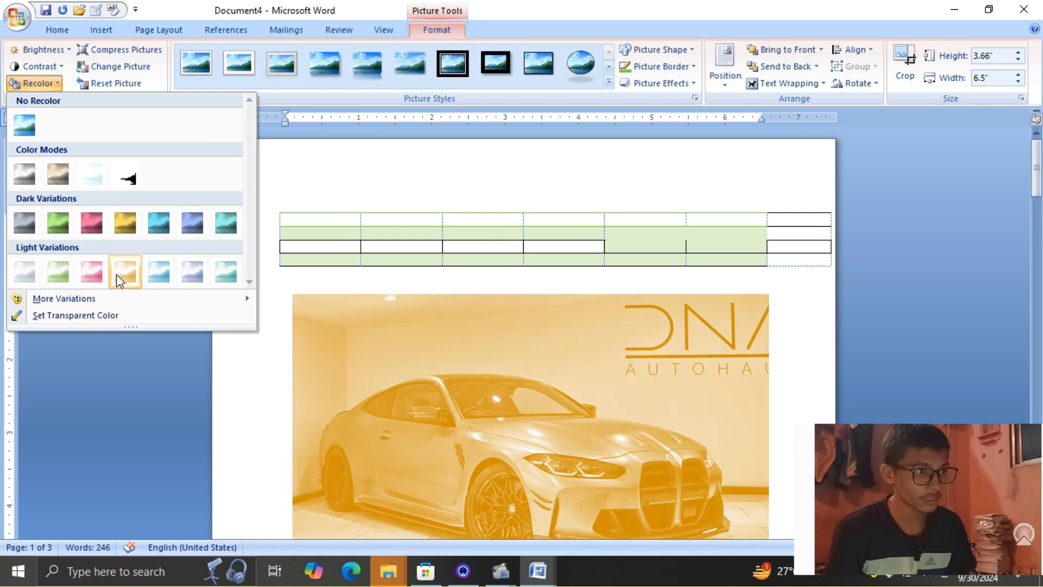
left_click(122, 273)
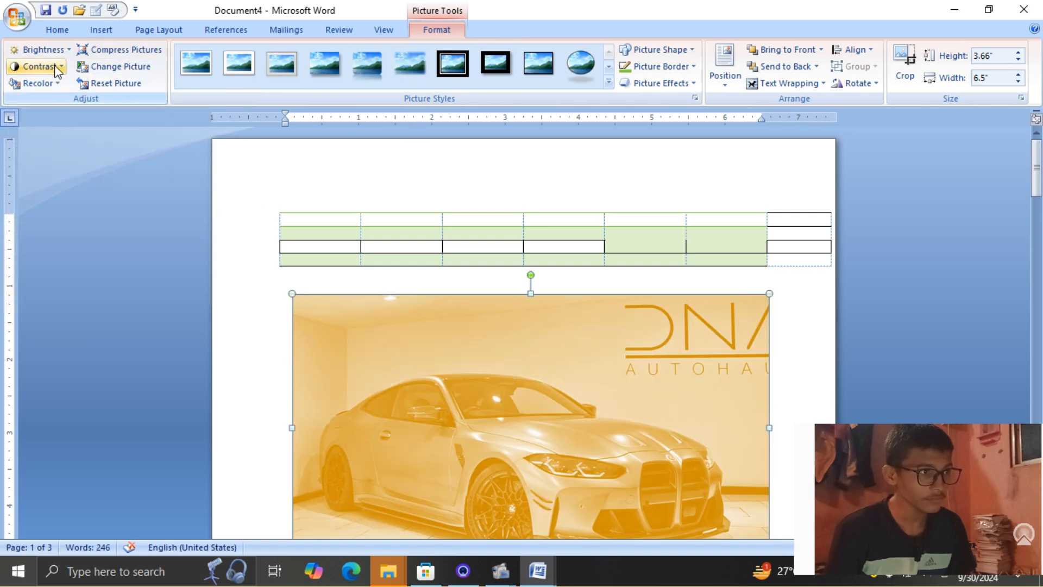
left_click(56, 80)
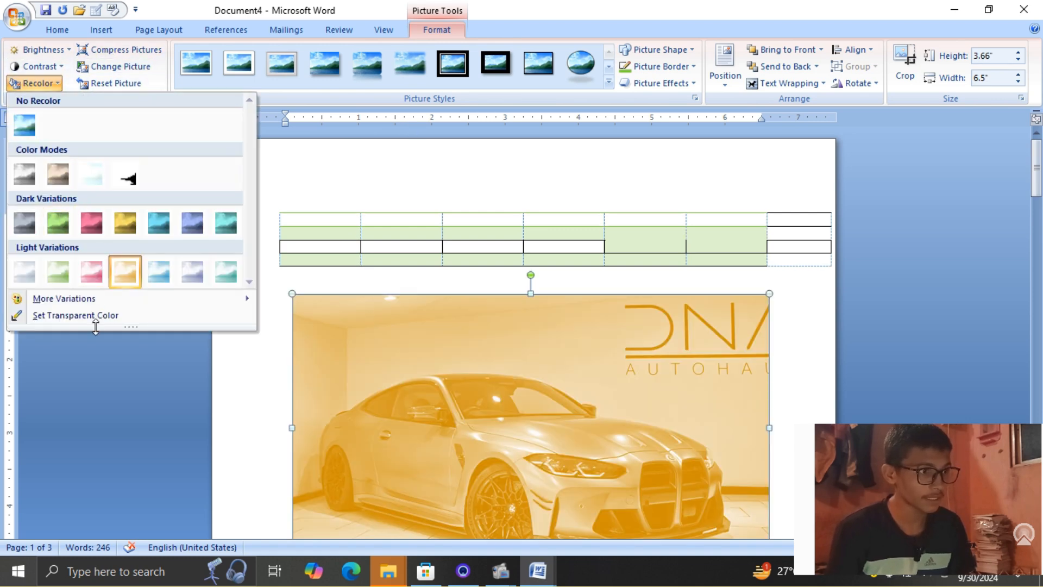
mouse_move(103, 301)
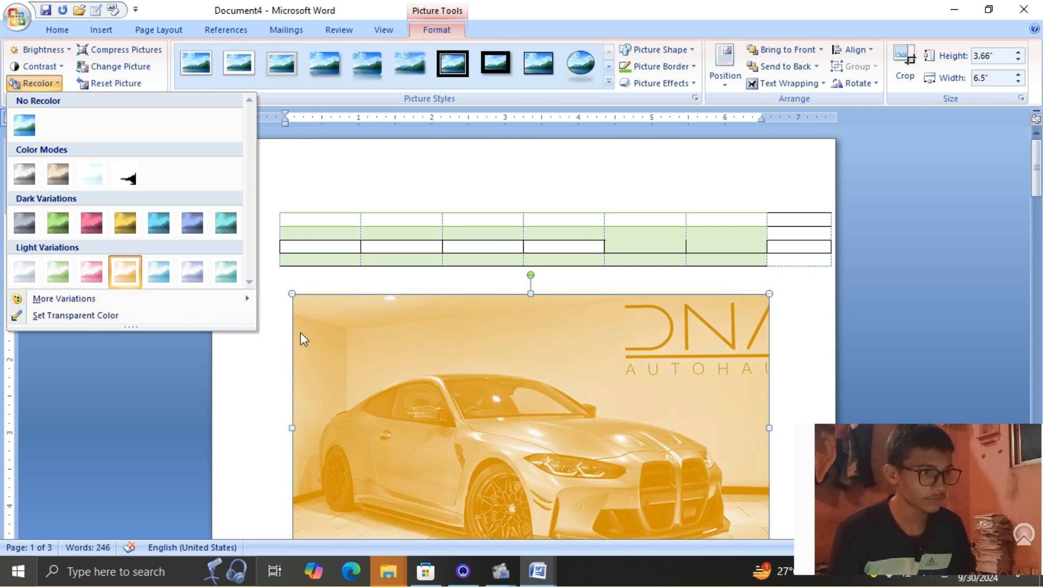
left_click(172, 315)
left_click(342, 336)
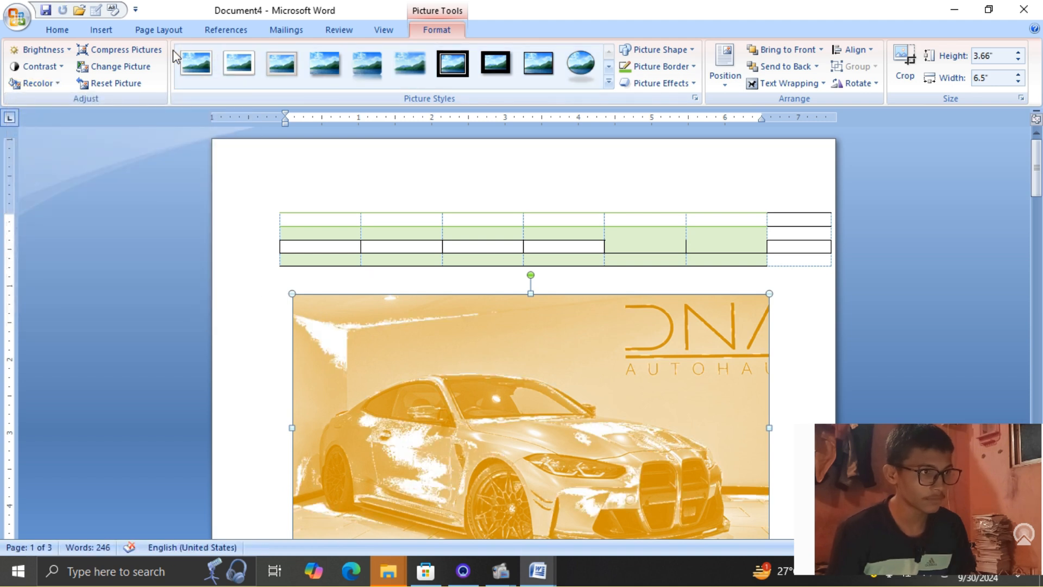
Reset the picture to its original settings and give it the Folded Corner shape
left_click(134, 82)
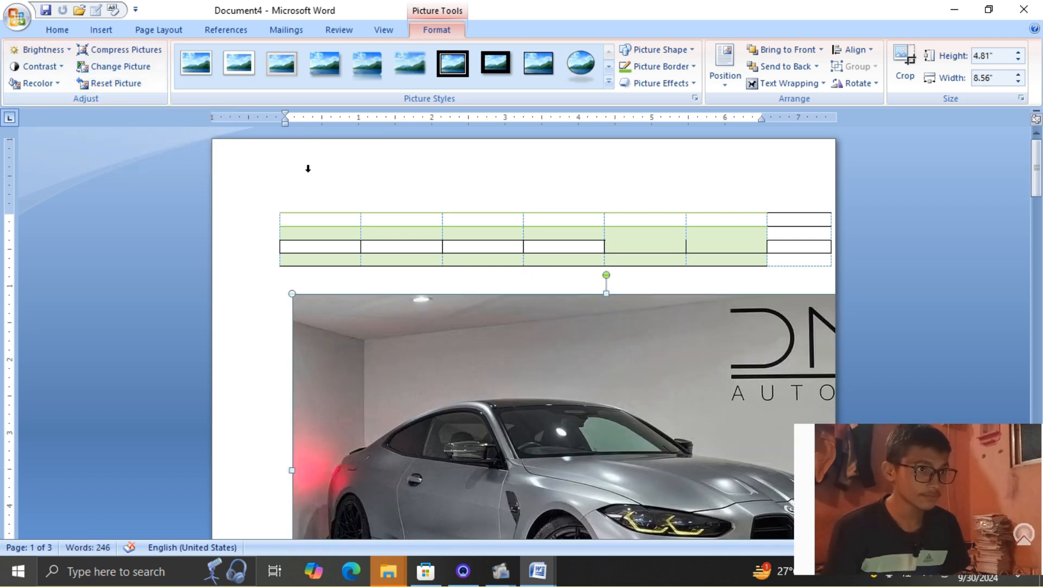
left_click(690, 48)
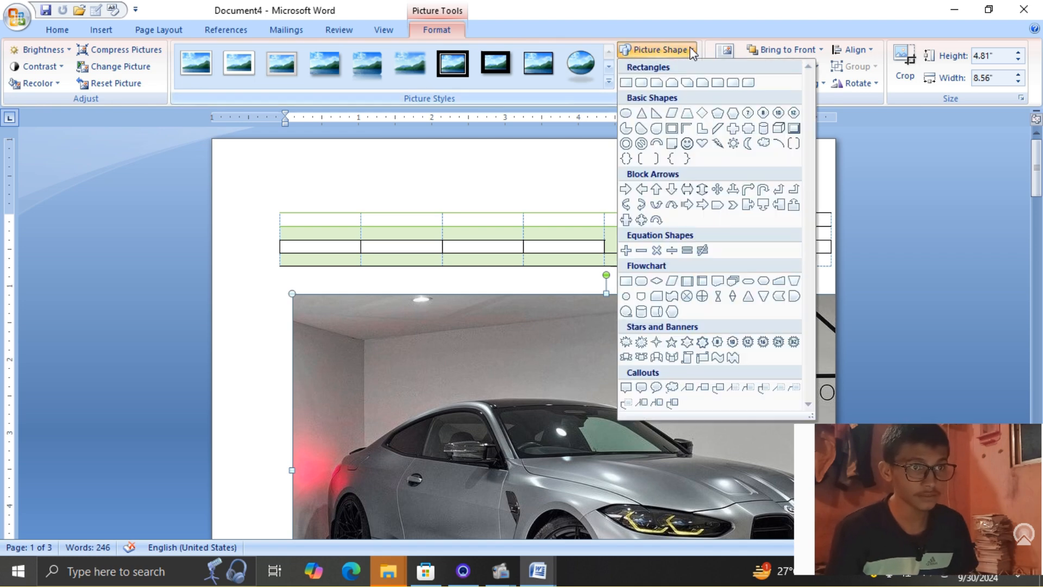
left_click(674, 144)
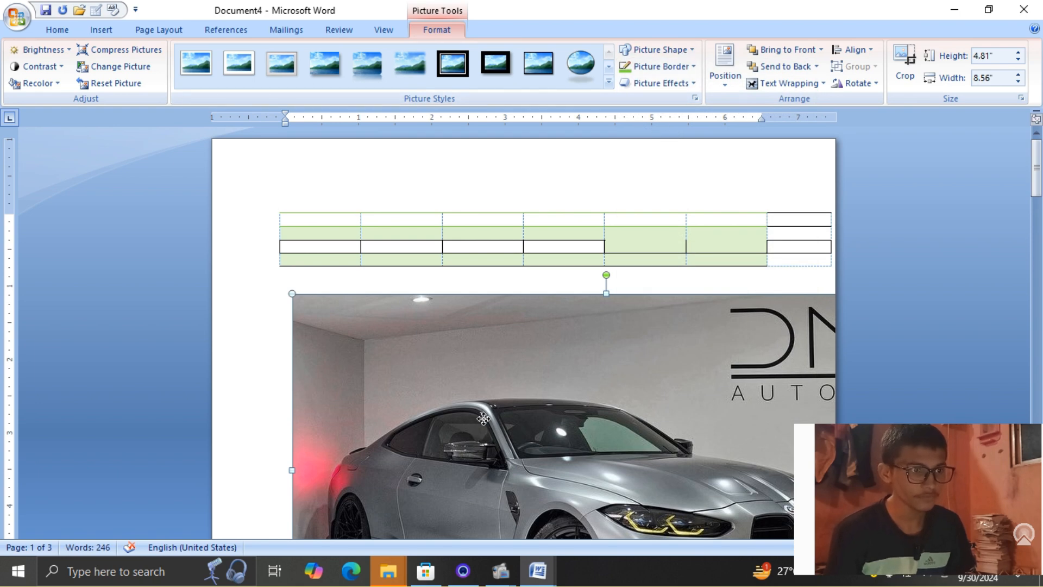
Move the picture up and left onto the table's lower edge, trying the Teardrop shape before applying the Left-Right Arrow shape
left_click_drag(484, 418, 405, 396)
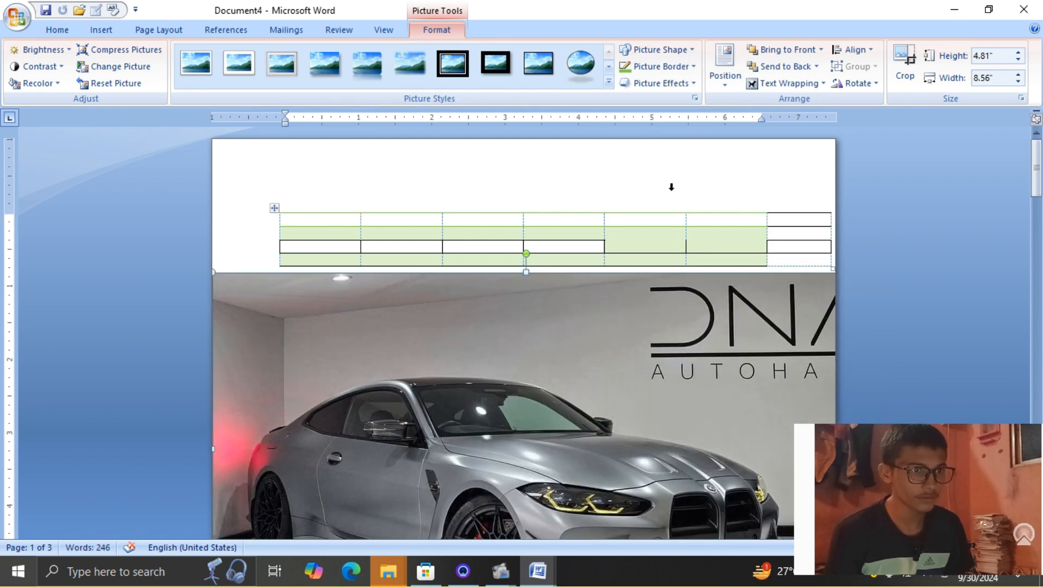
left_click(694, 48)
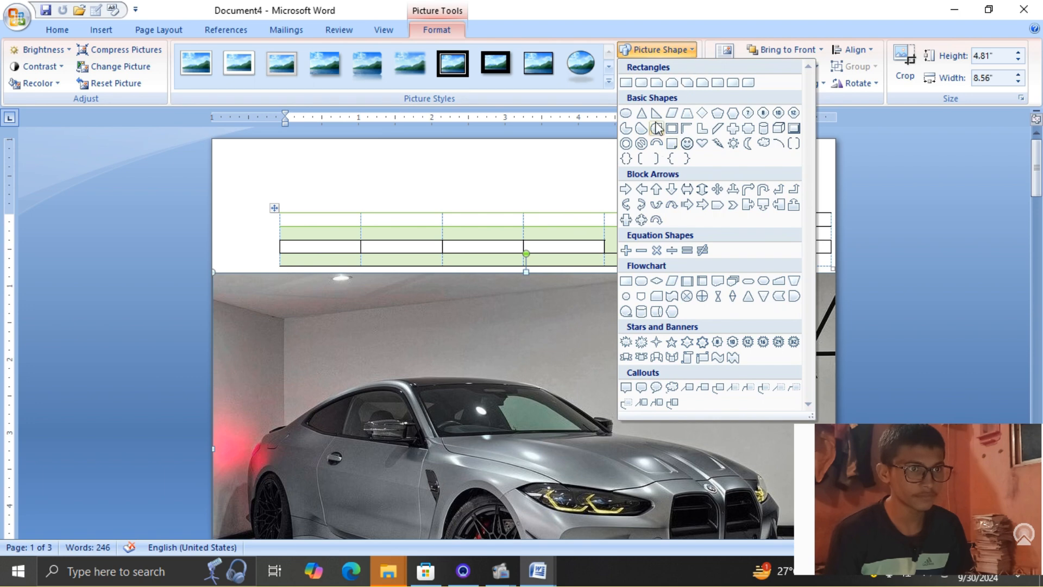
left_click(656, 130)
left_click_drag(568, 331, 507, 319)
left_click(690, 49)
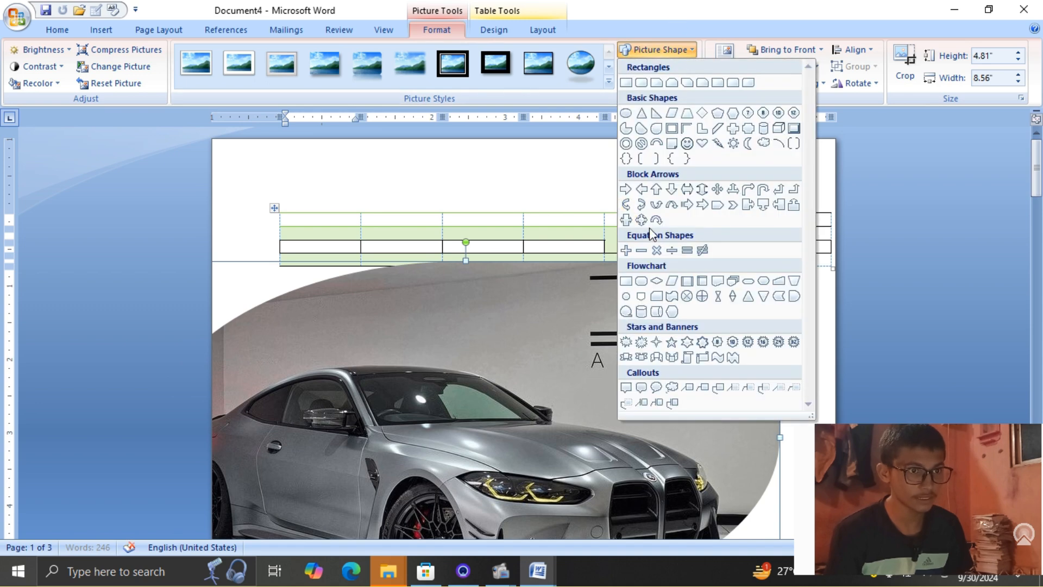
left_click(686, 189)
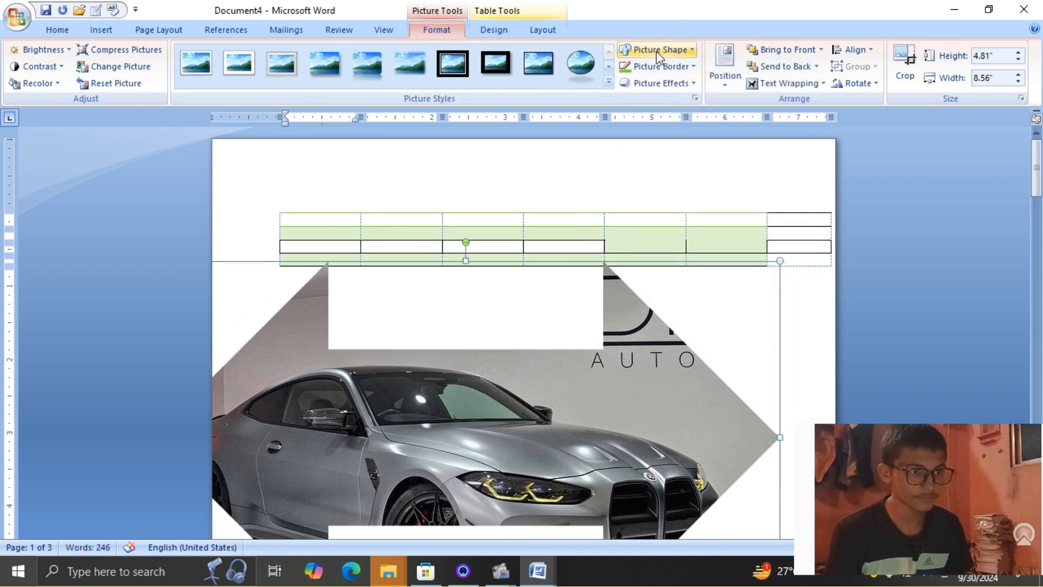
Apply the centered inner shadow effect to the arrow-shaped picture
left_click(686, 82)
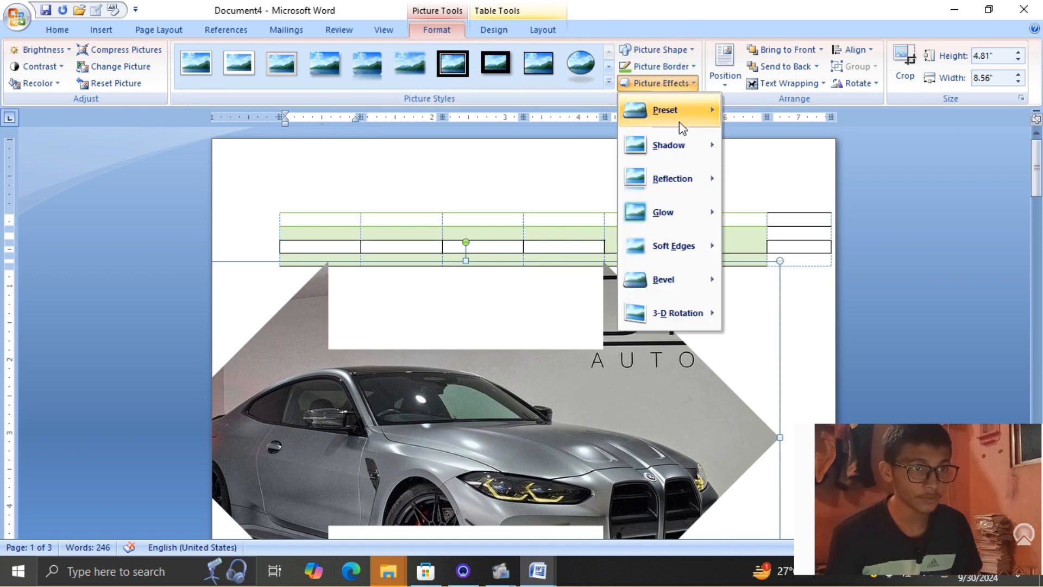
mouse_move(673, 140)
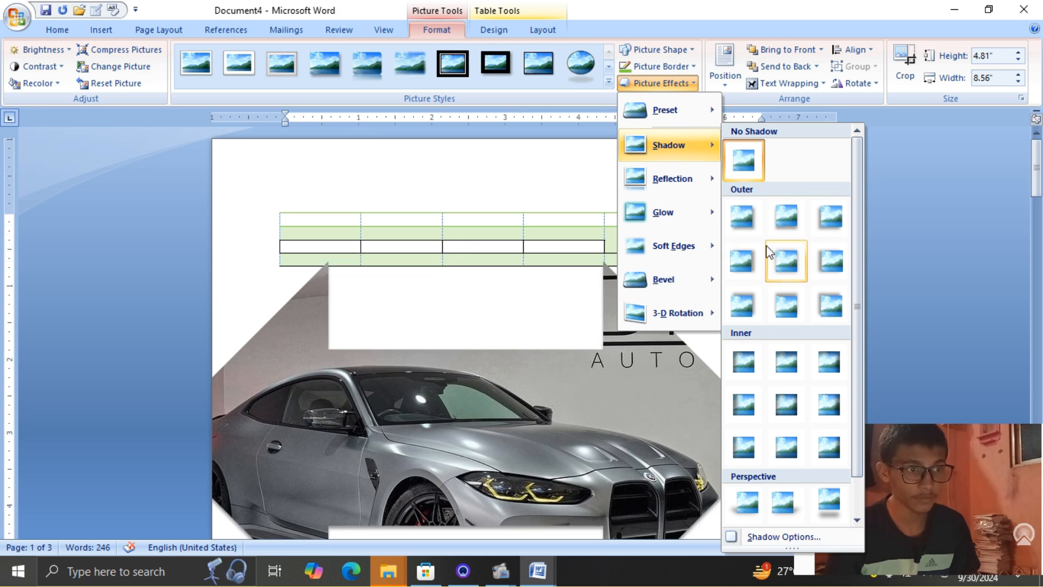
left_click(778, 403)
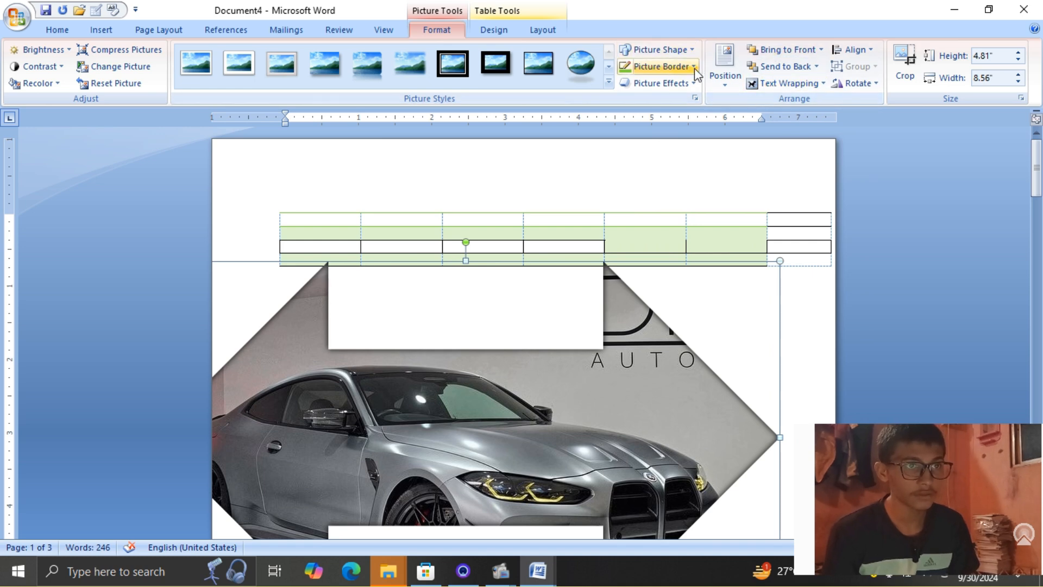
Look through the reflection variations and apply 10 Point soft edges to the picture
left_click(661, 82)
mouse_move(672, 200)
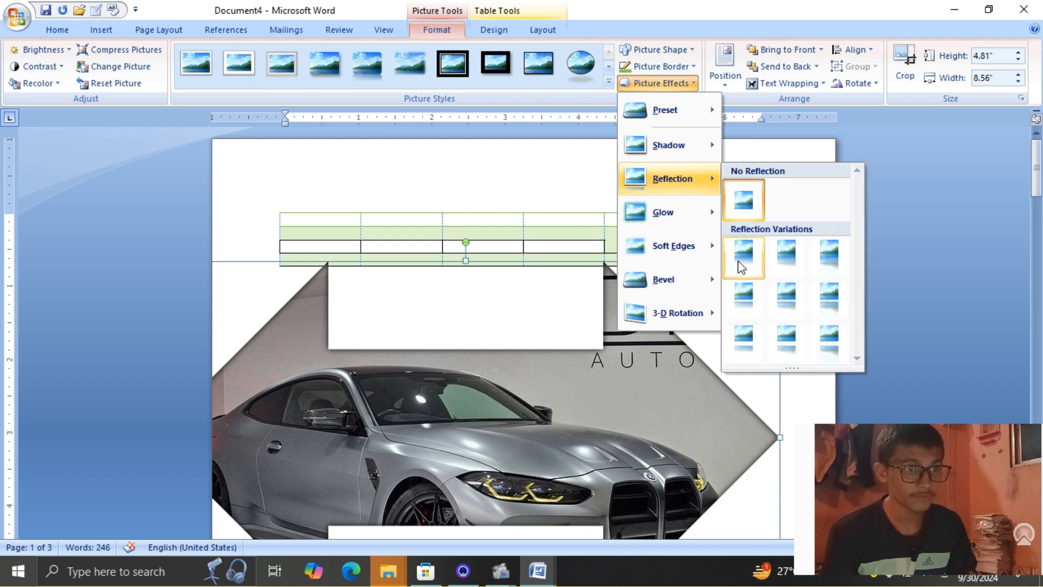
mouse_move(672, 249)
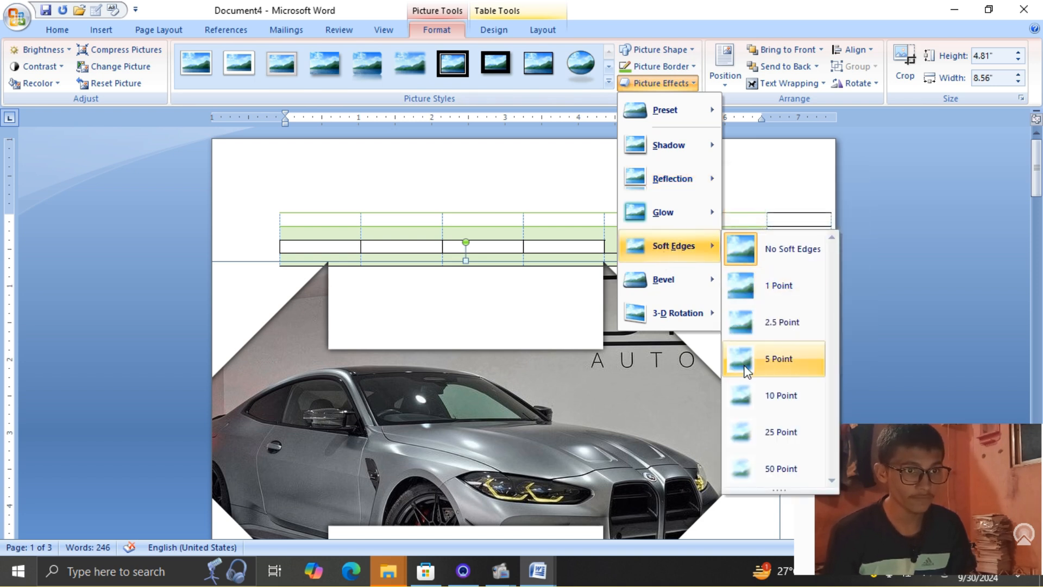
left_click(768, 402)
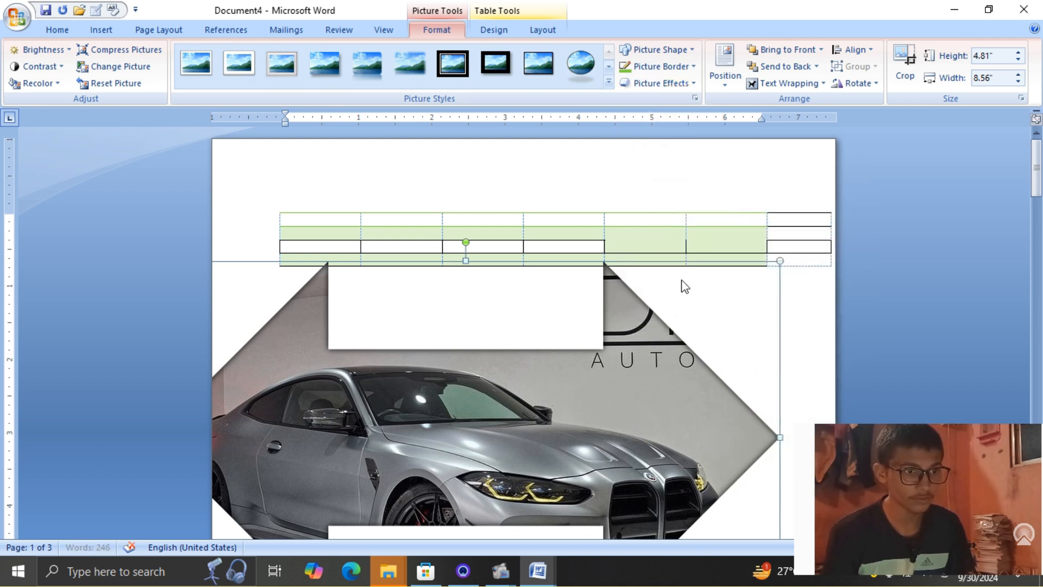
Apply the Parallel 3-D rotation preset from the second row and second column to the picture, and try a Perspective preset
left_click(694, 85)
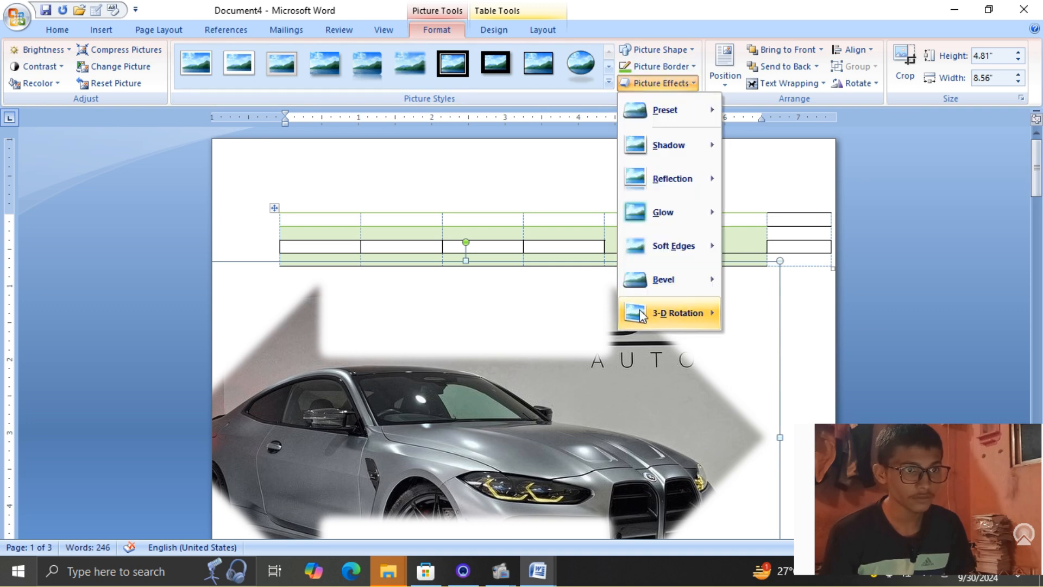
mouse_move(653, 314)
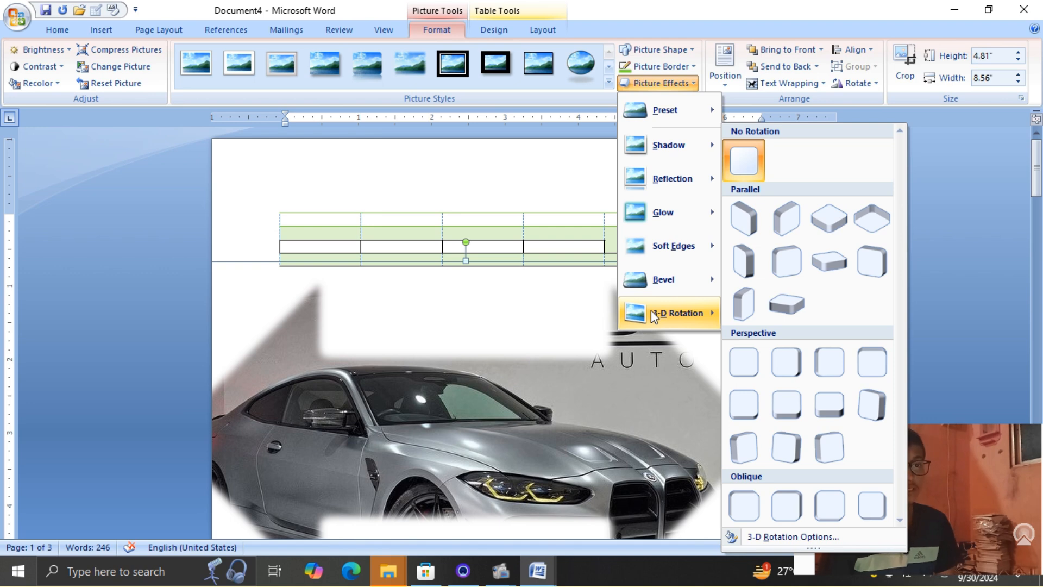
left_click(779, 278)
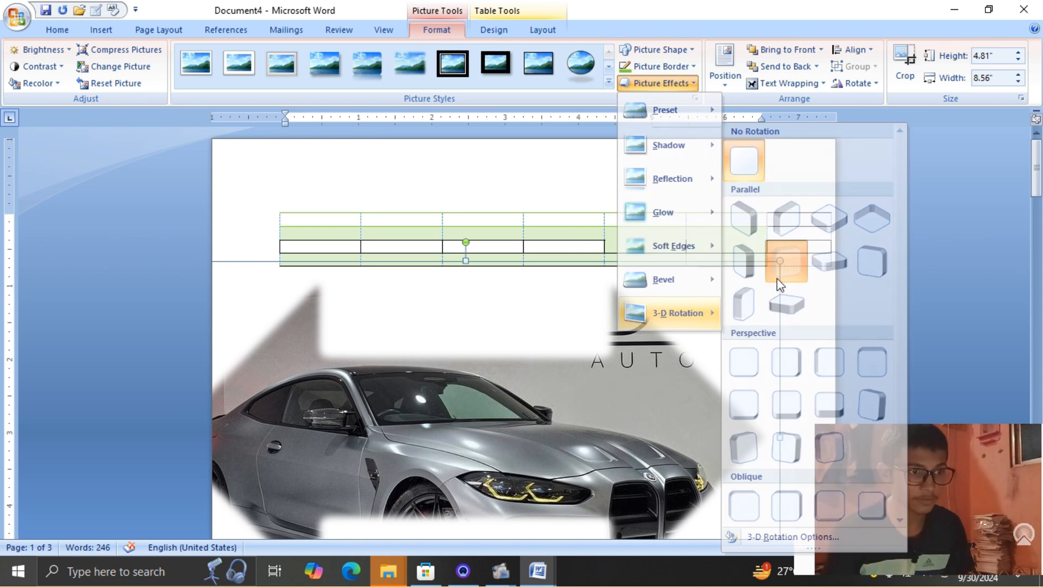
left_click(692, 84)
mouse_move(685, 305)
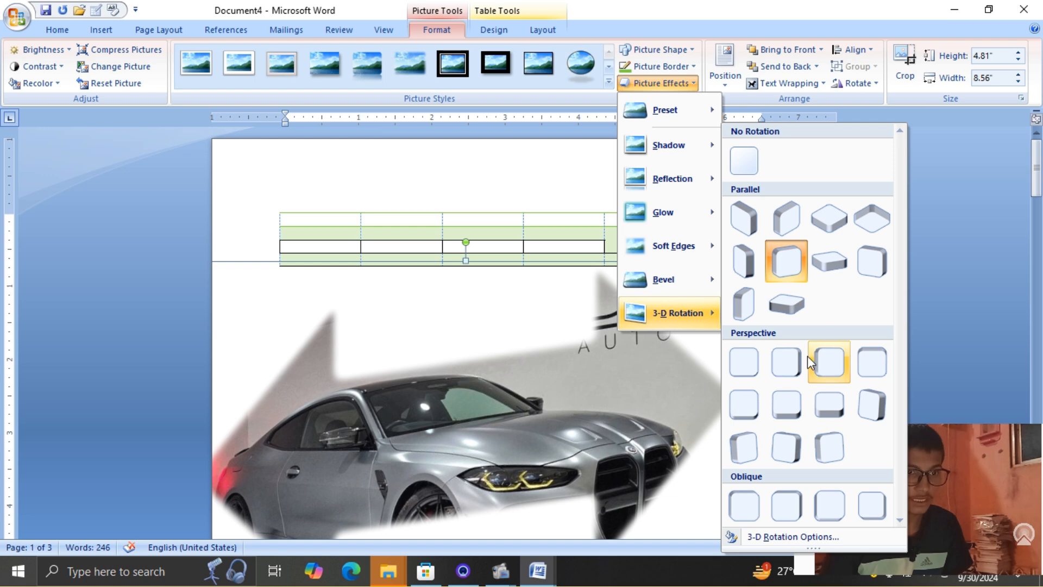
left_click(785, 403)
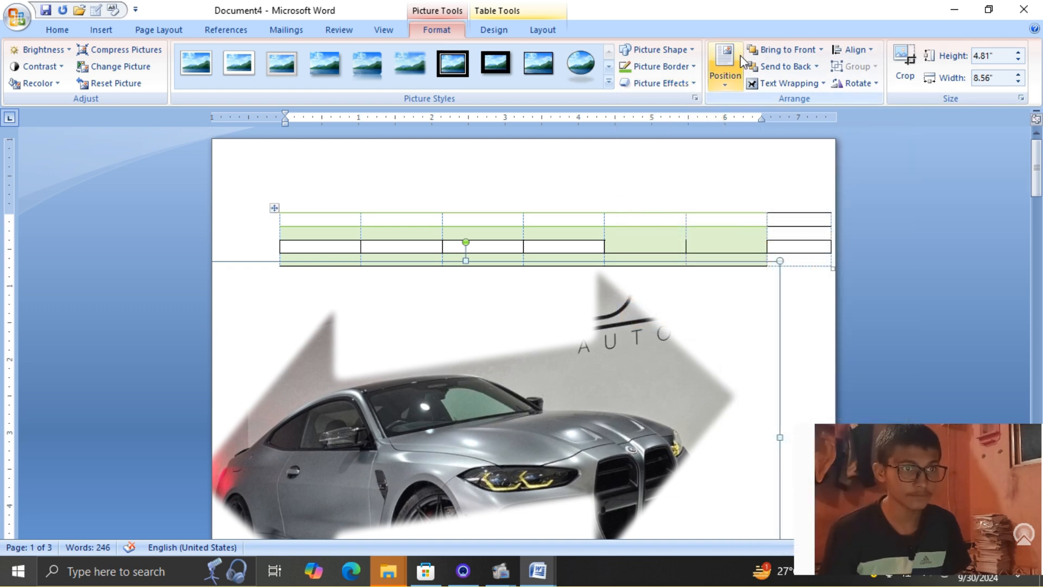
Position the picture with text wrapping at the top center, and try the middle center position
left_click(714, 79)
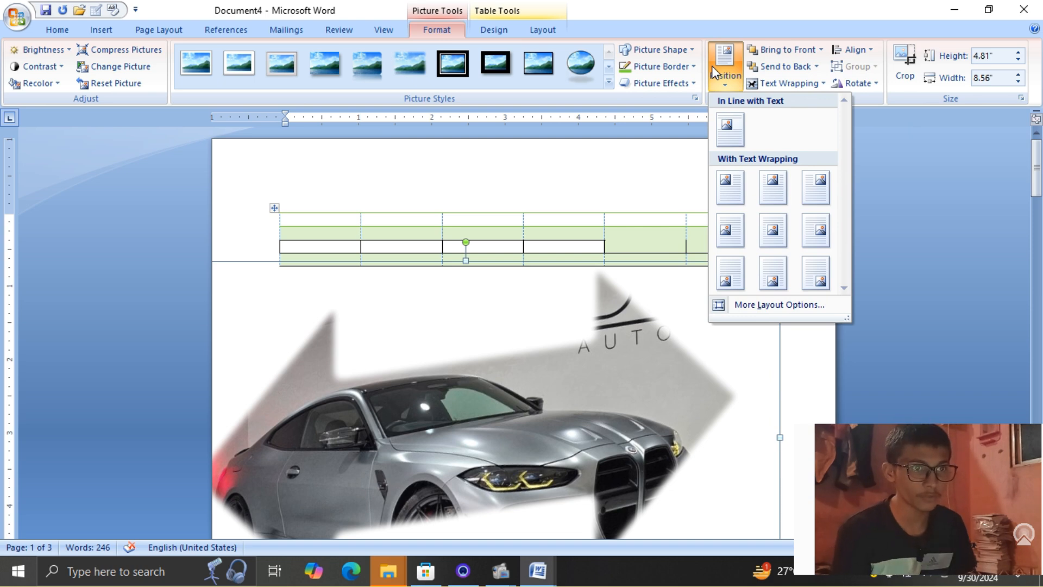
left_click(764, 203)
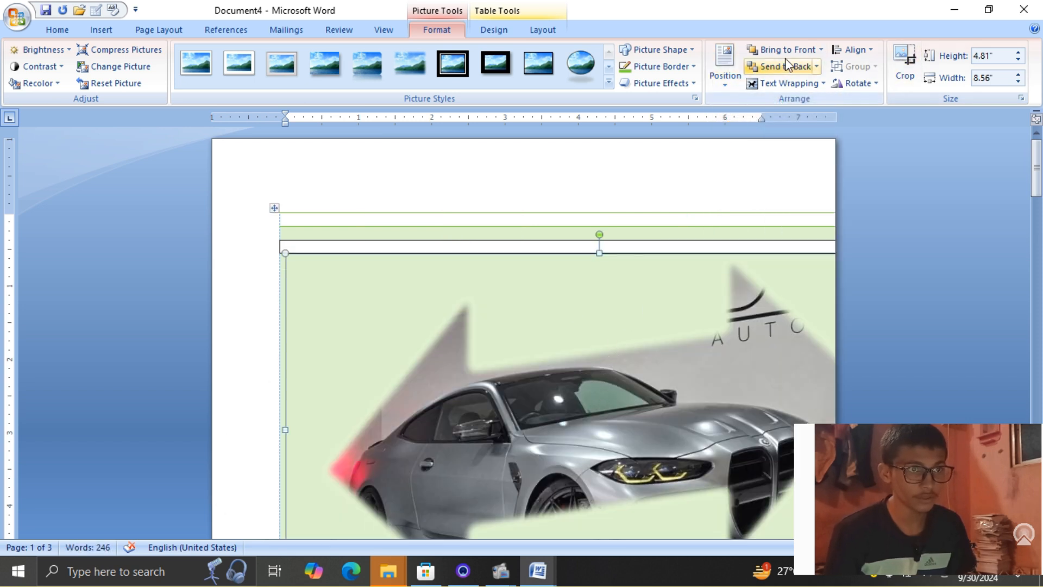
left_click(731, 65)
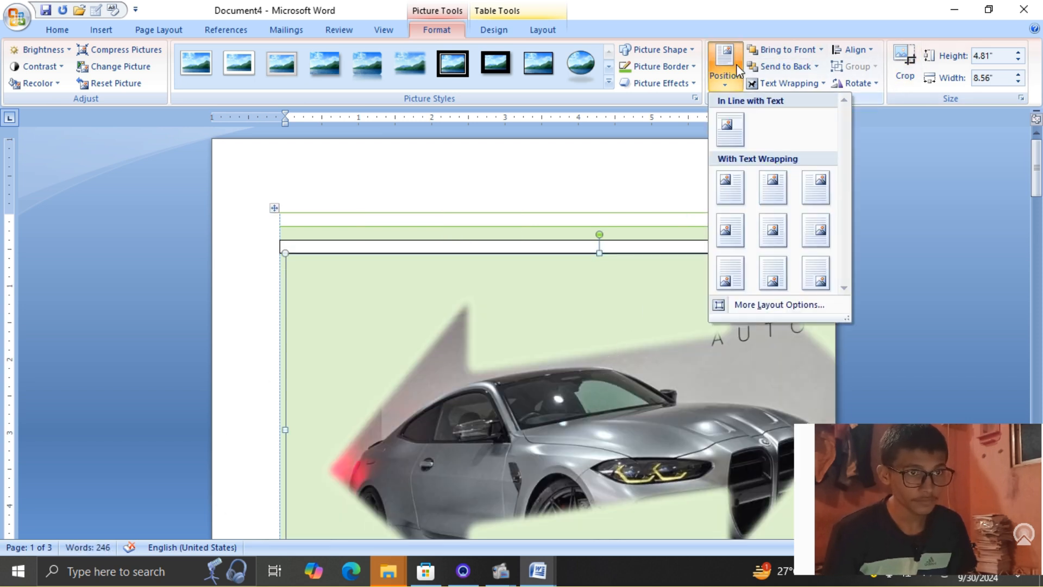
left_click(773, 230)
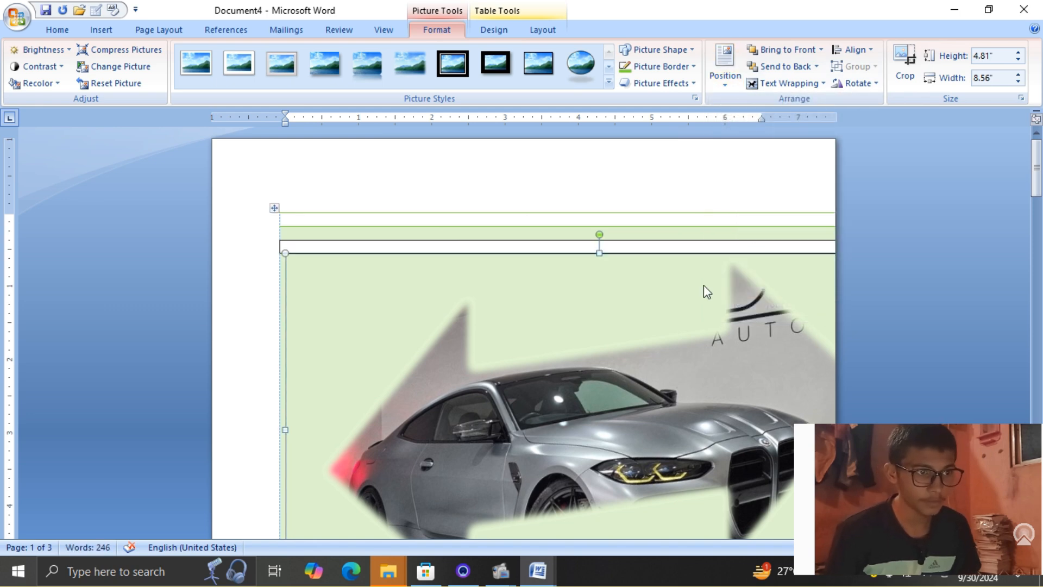
Check the picture's placement on the page and move it slightly down within the table cell
scroll(703, 285, "down", 5)
scroll(703, 285, "up", 5)
scroll(703, 285, "down", 5)
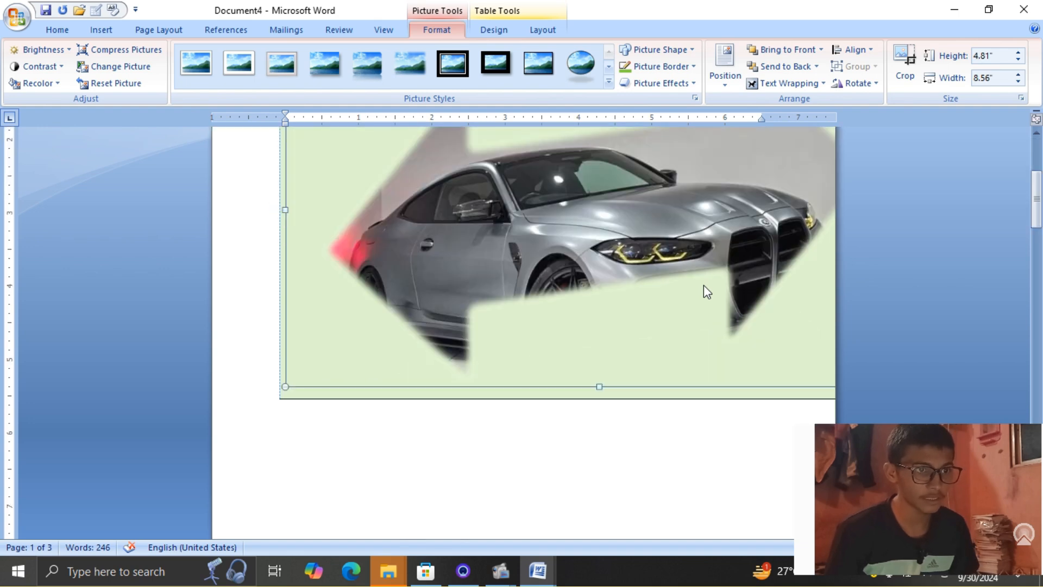
scroll(703, 284, "up", 5)
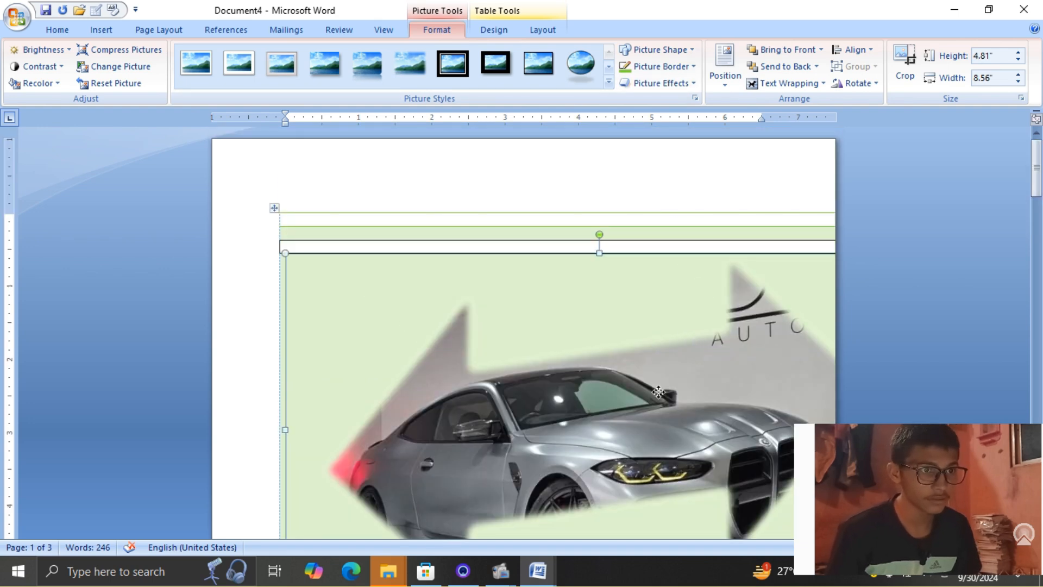
left_click_drag(659, 392, 604, 395)
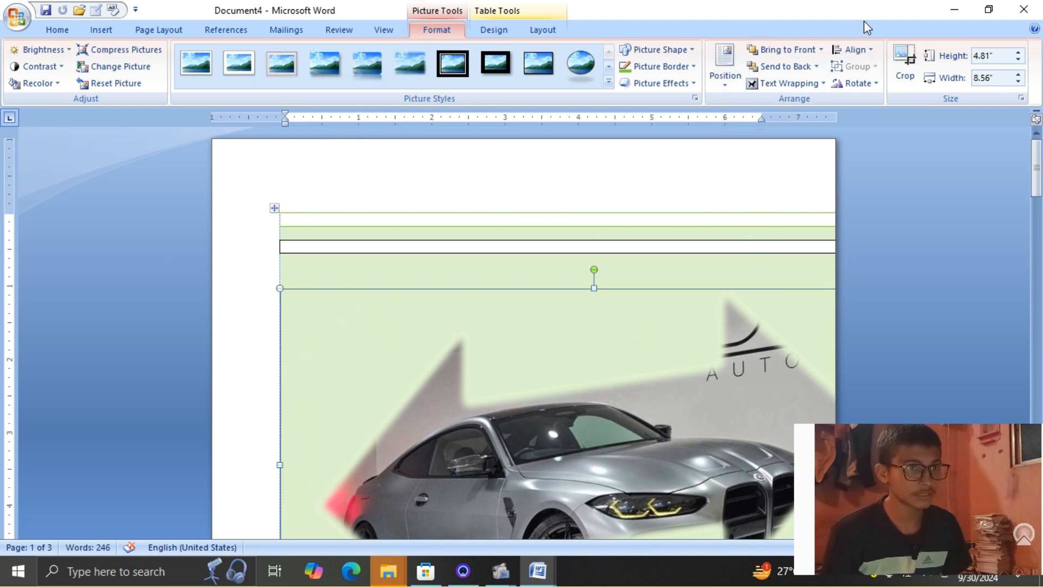
Cut the car picture out of the table and place the insertion point in the empty area below the table
right_click(644, 406)
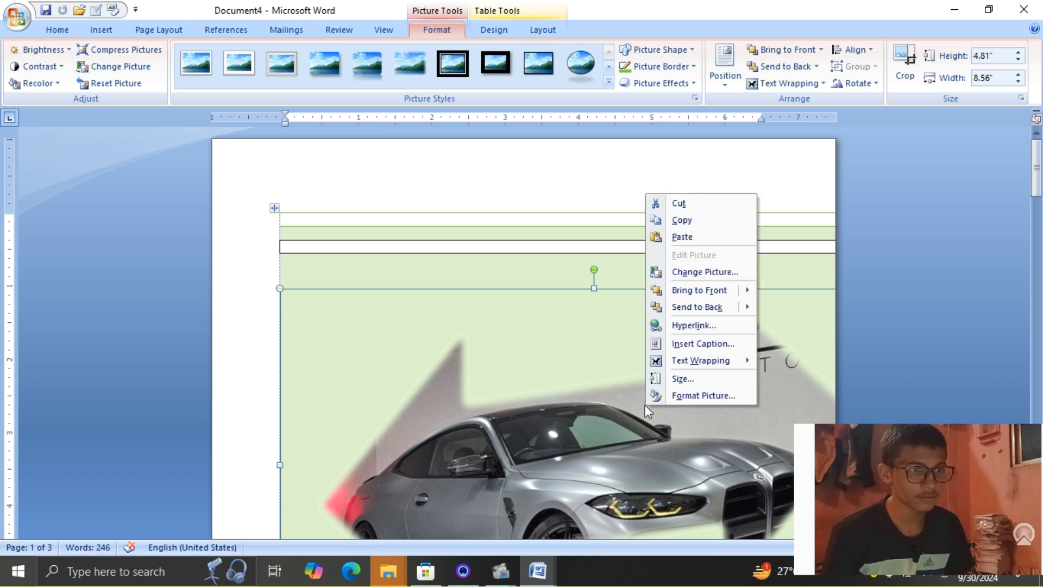
left_click(712, 206)
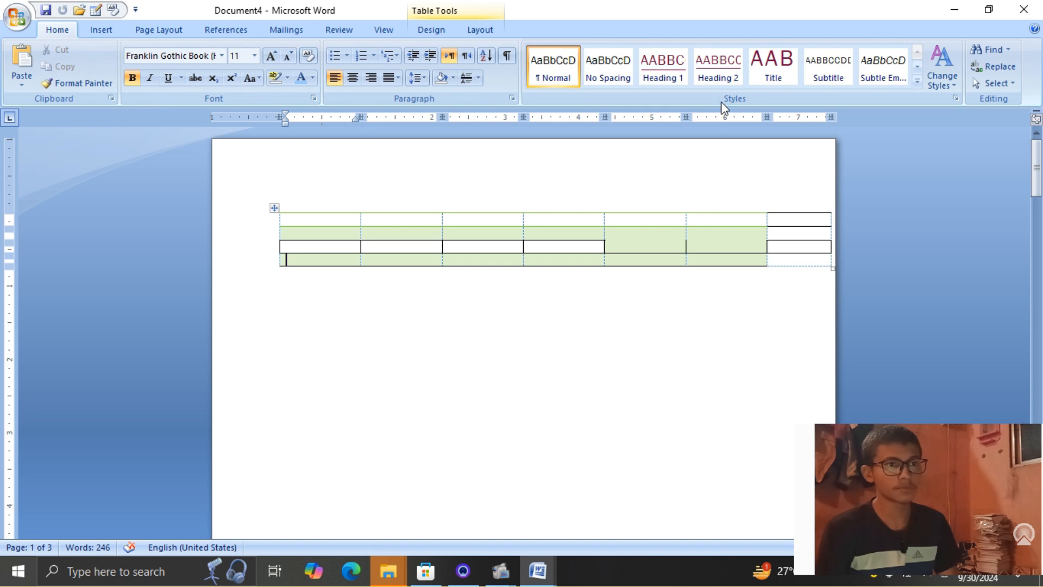
left_click(368, 312)
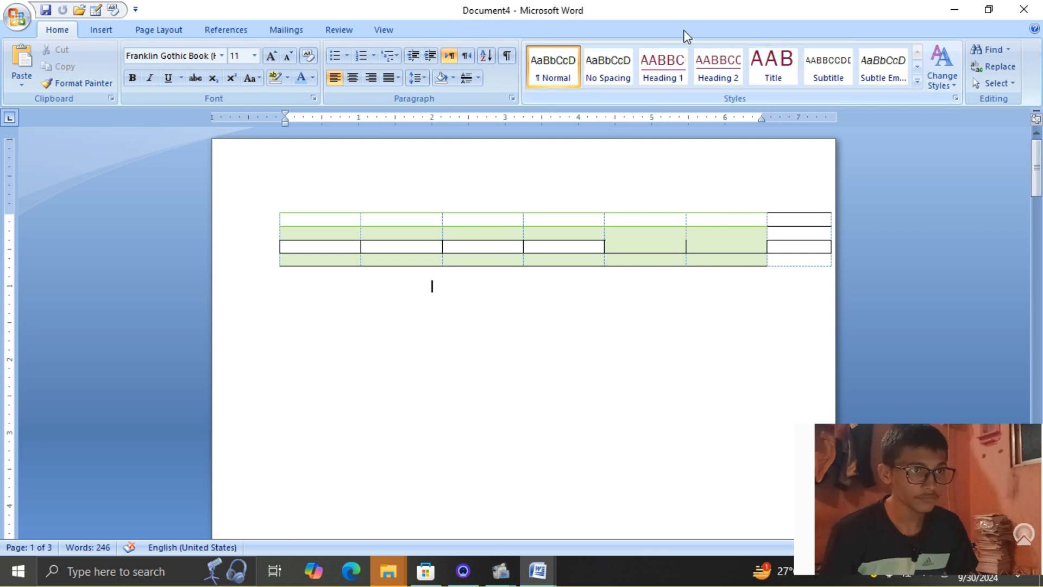
Search the clip art for "car" and insert the green race car below the table
left_click(87, 30)
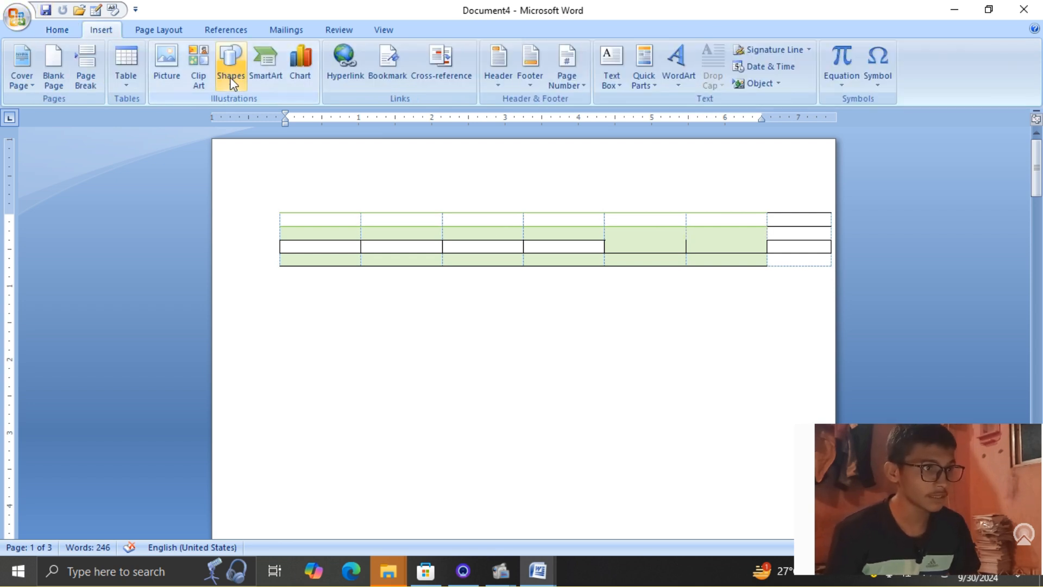
left_click(208, 70)
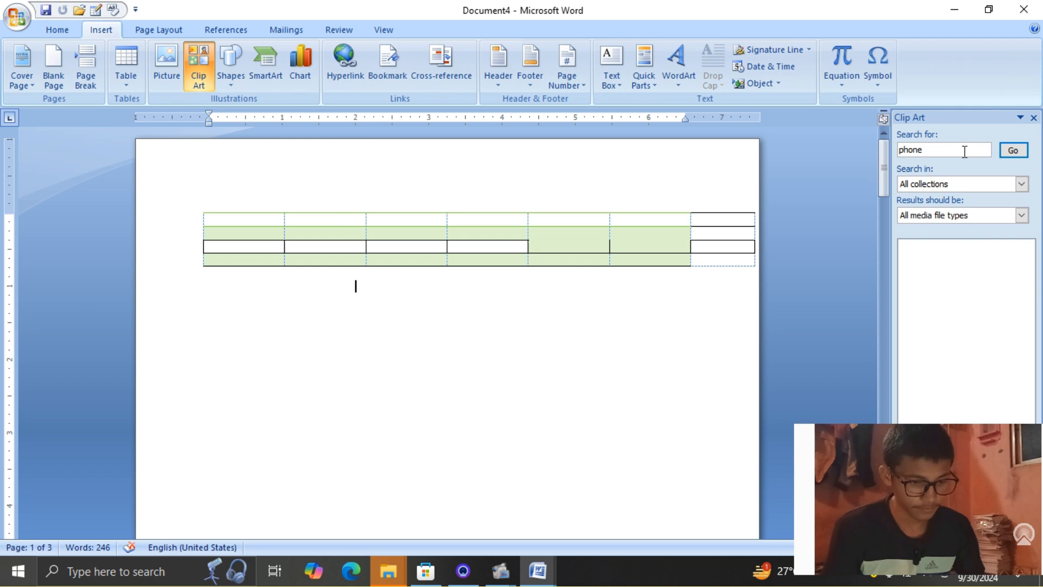
left_click(965, 151)
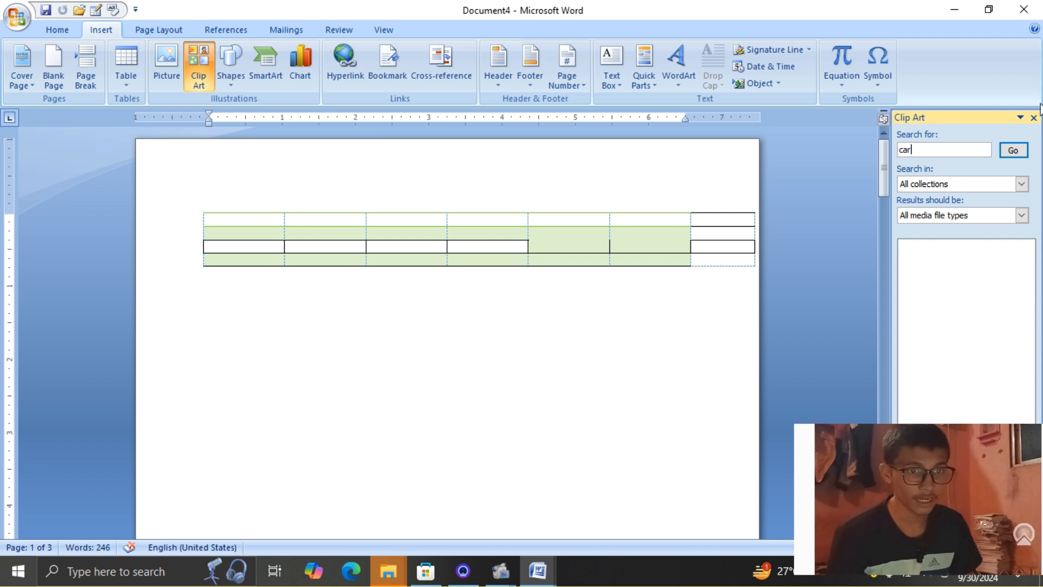
left_click(1013, 150)
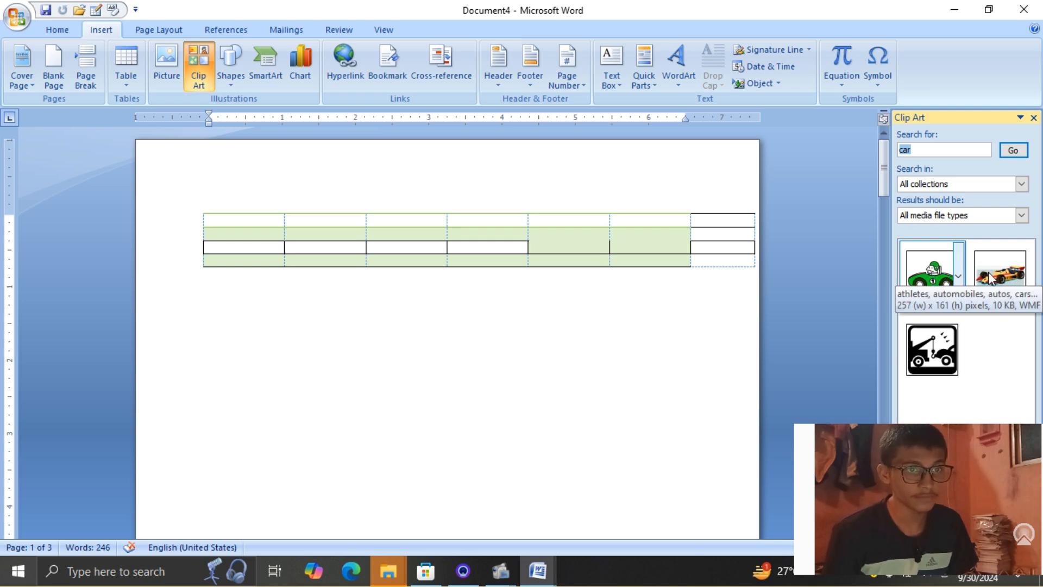
left_click(942, 279)
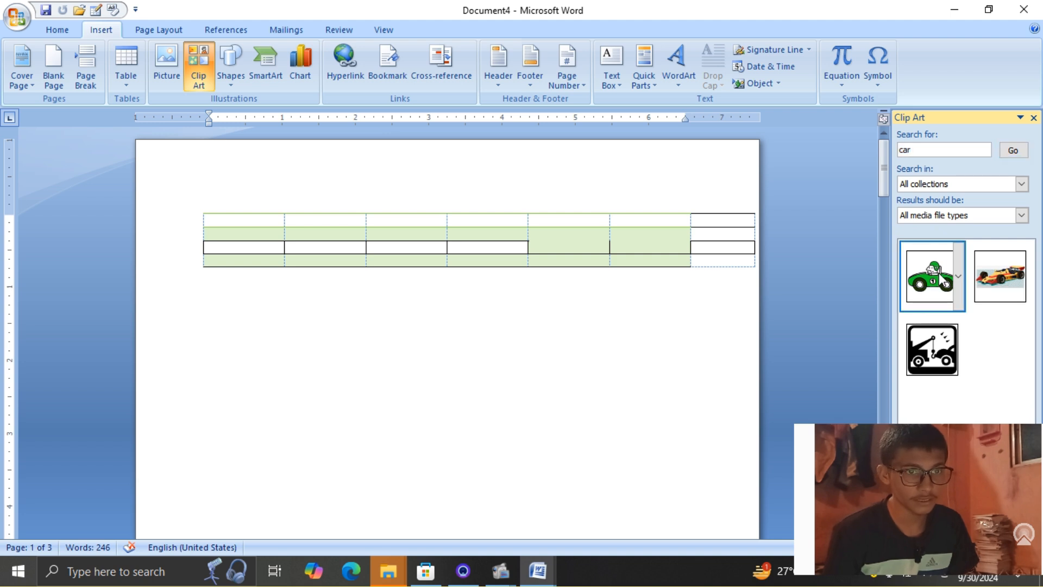
left_click_drag(308, 342, 365, 377)
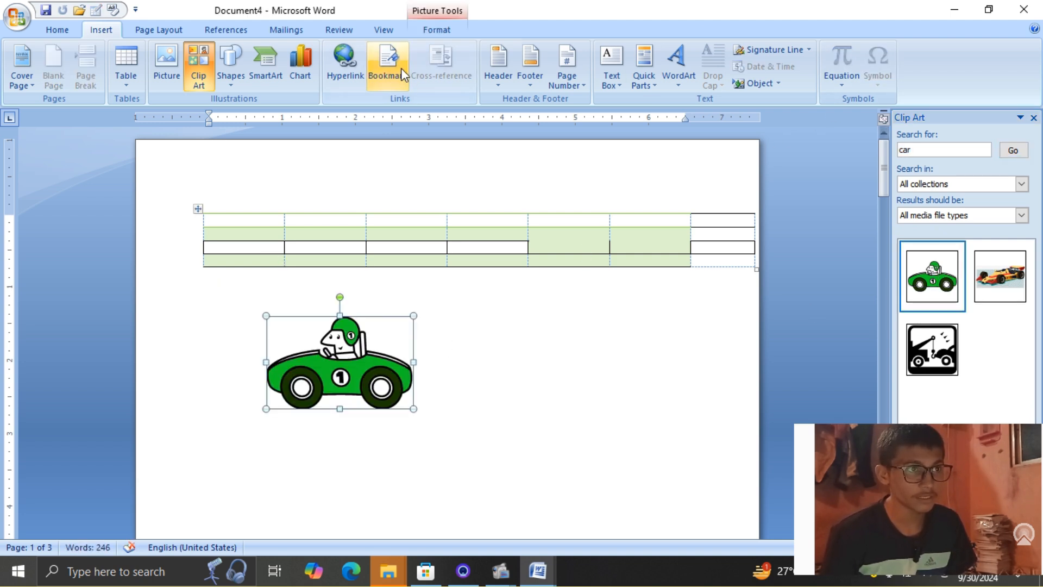
Try smaller and larger heights for the green car clip art, and set its width to 1.9 inches
left_click(434, 30)
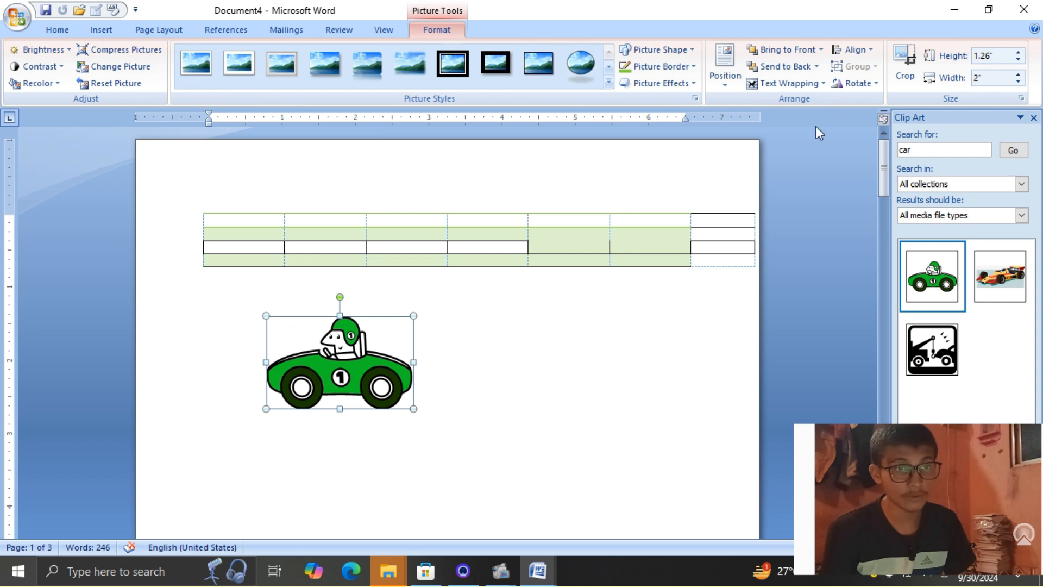
left_click(1020, 61)
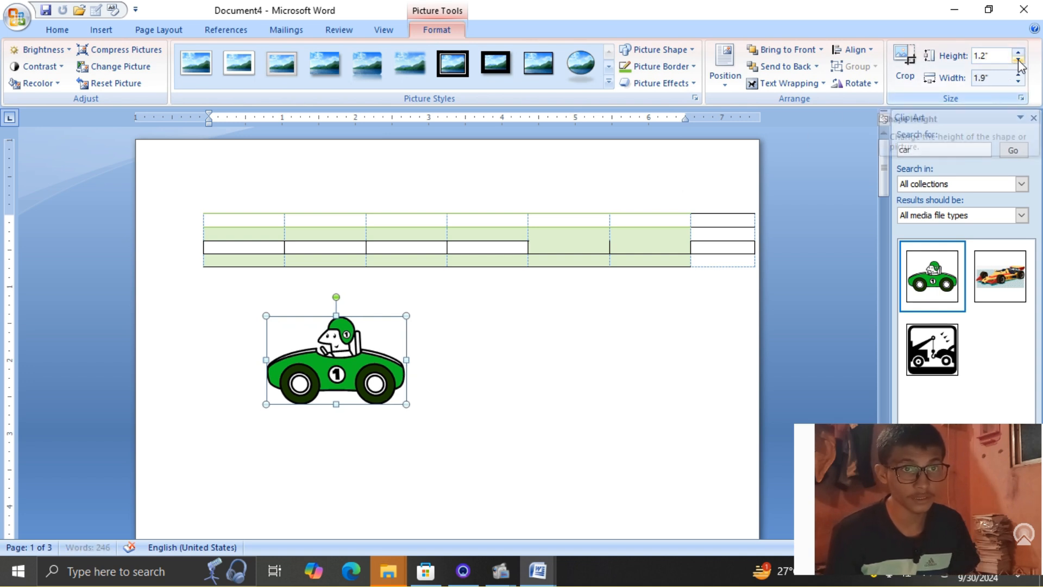
left_click(1019, 60)
left_click(1019, 61)
left_click(1019, 52)
left_click(1019, 51)
left_click(1019, 51)
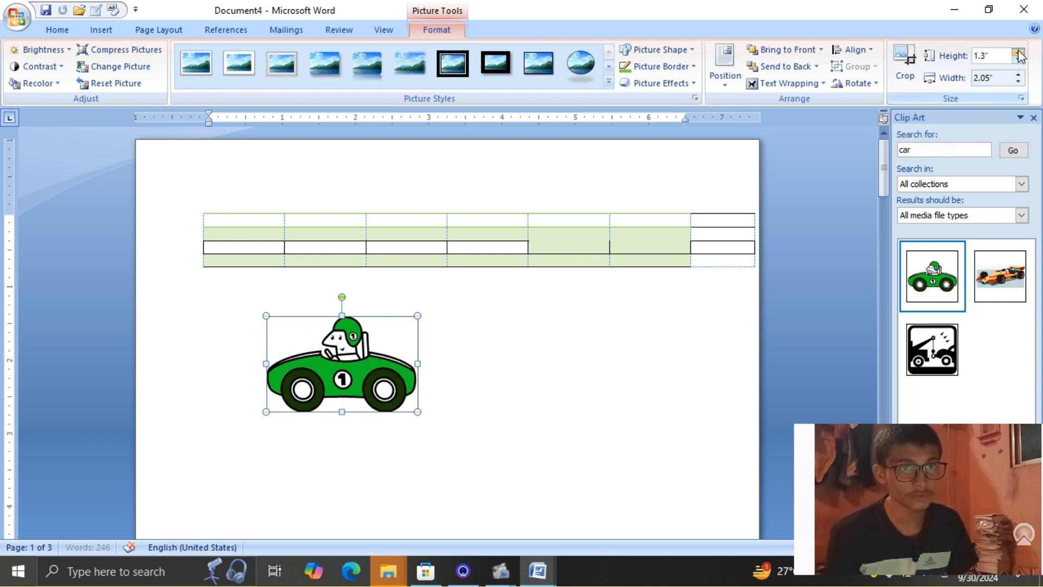
left_click(1020, 81)
left_click(1020, 81)
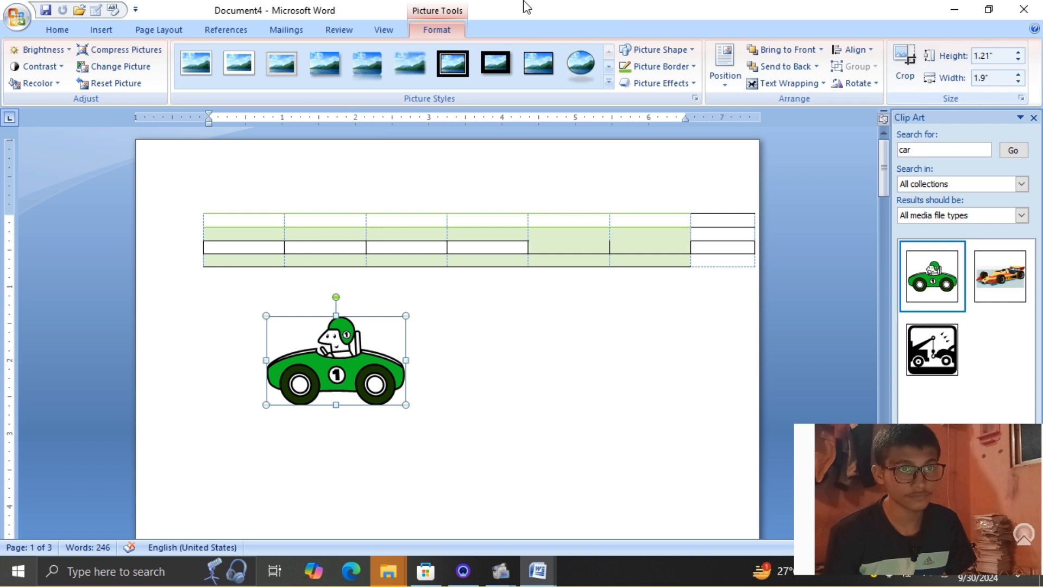
Draw a rounded rectangle about 1 by 2.48 inches beside the car and apply the Colored Fill, White Outline - Accent 5 style
left_click(105, 32)
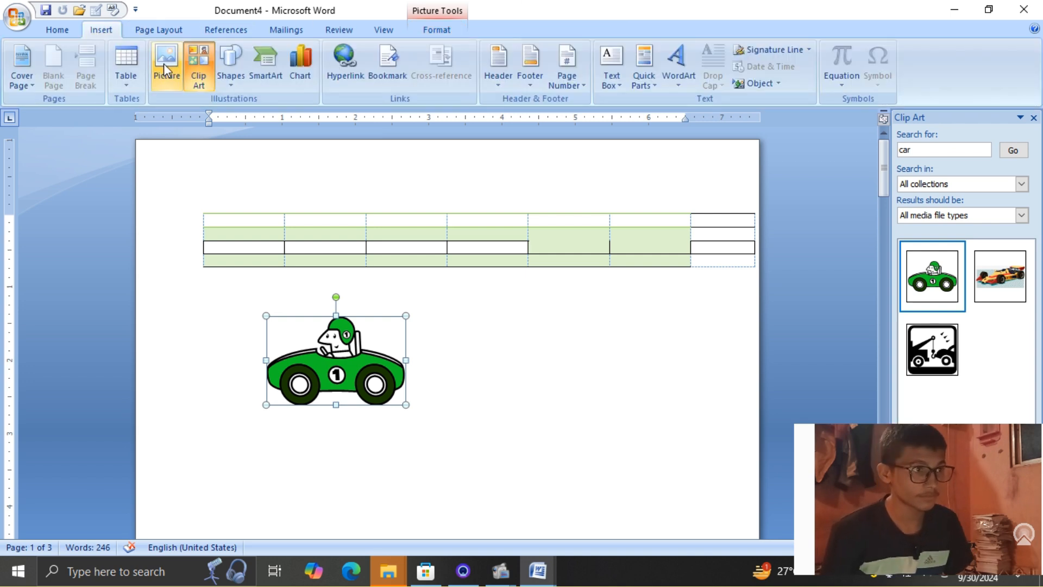
left_click(230, 68)
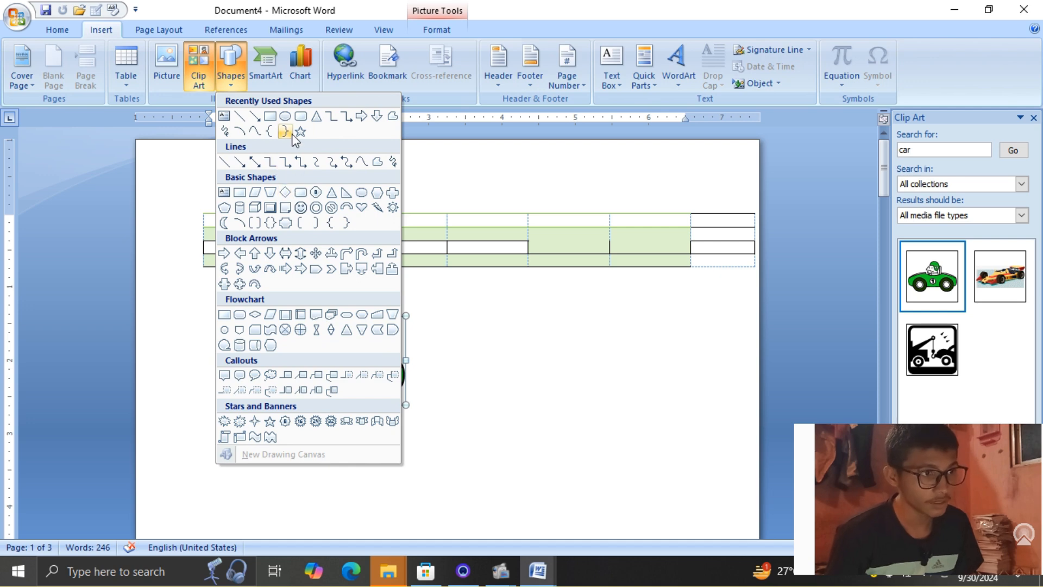
left_click(301, 116)
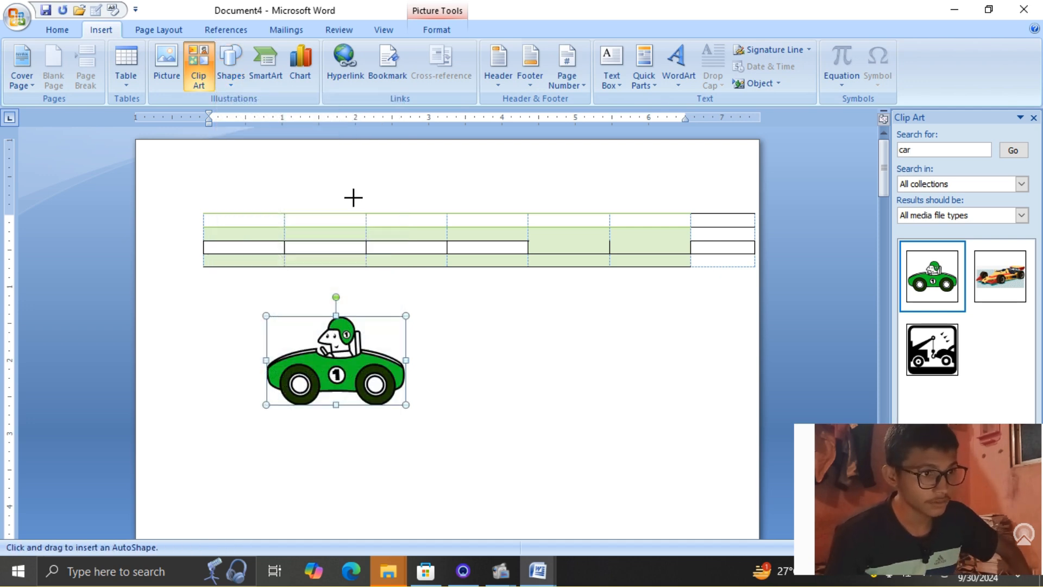
left_click_drag(485, 393, 667, 320)
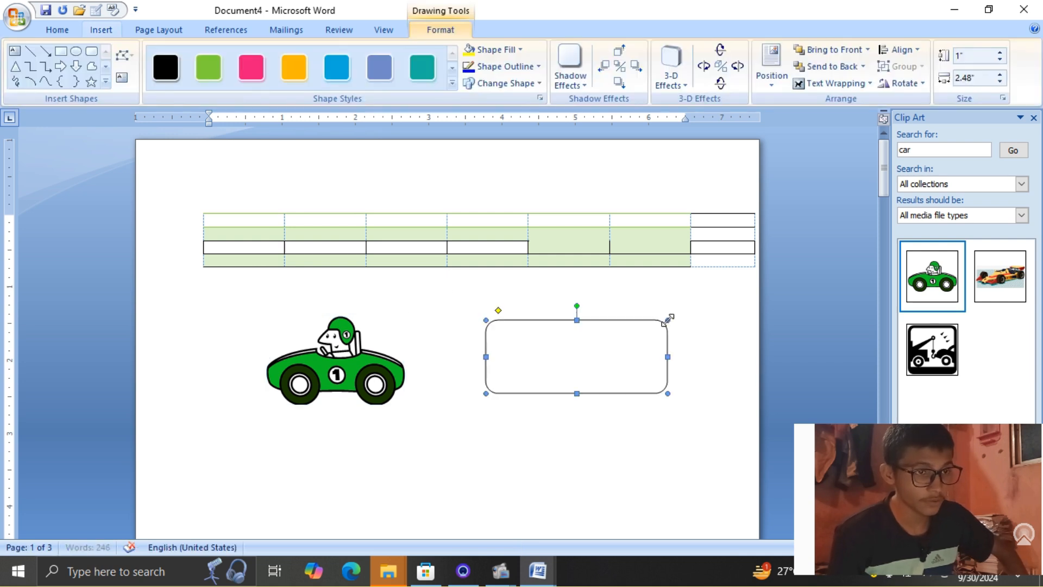
left_click(290, 74)
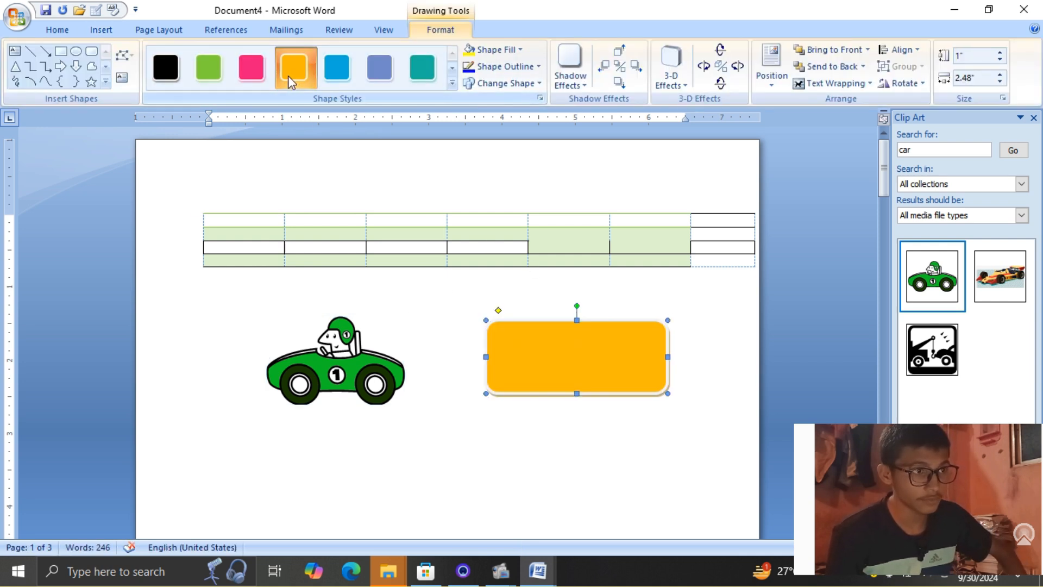
left_click(381, 77)
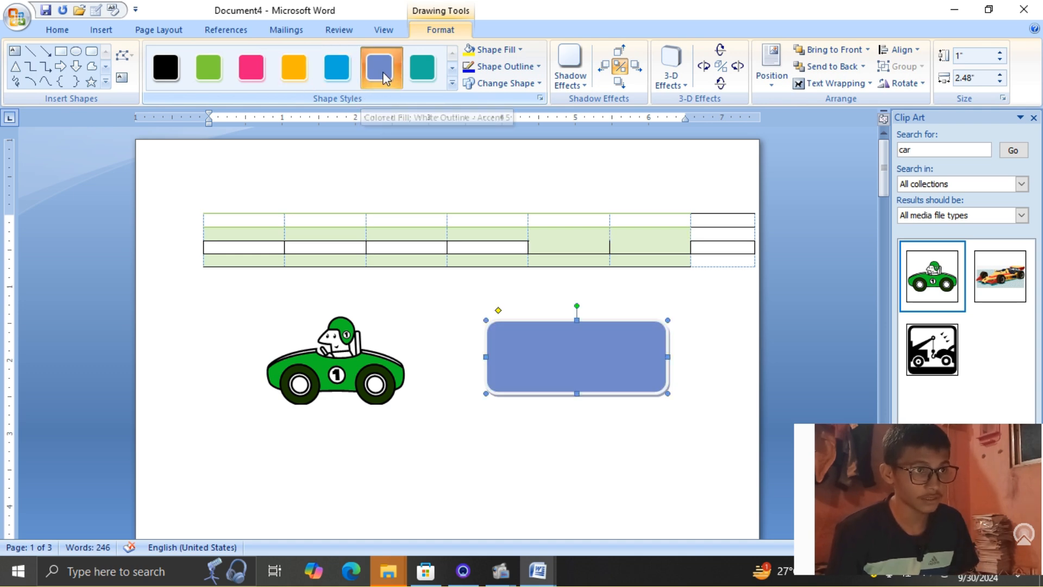
Draw a diamond about 2.34 inches high and 1.66 inches wide over the rounded rectangle and apply the light blue shape style
left_click(101, 32)
left_click(231, 70)
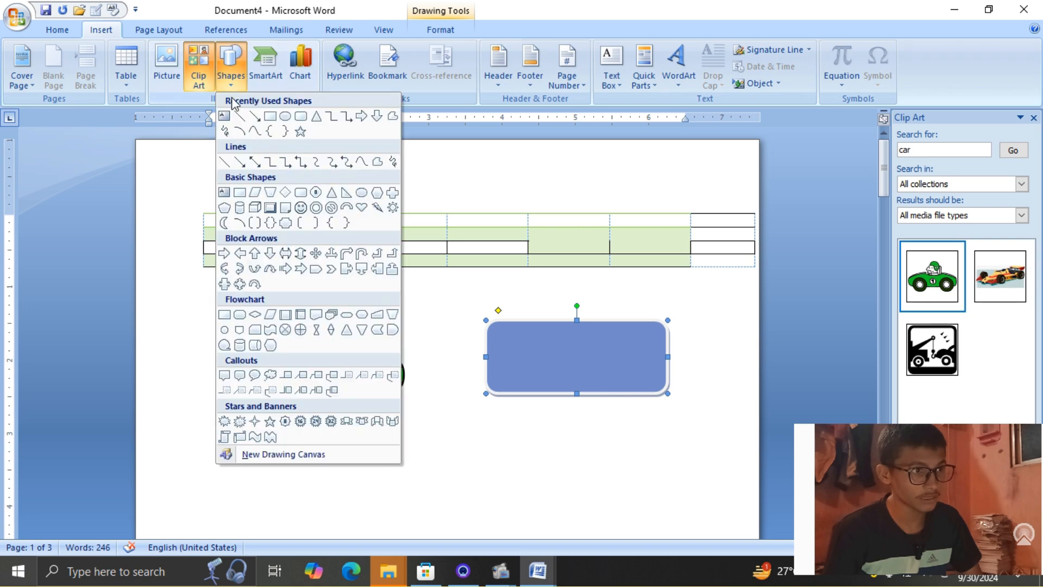
left_click(299, 194)
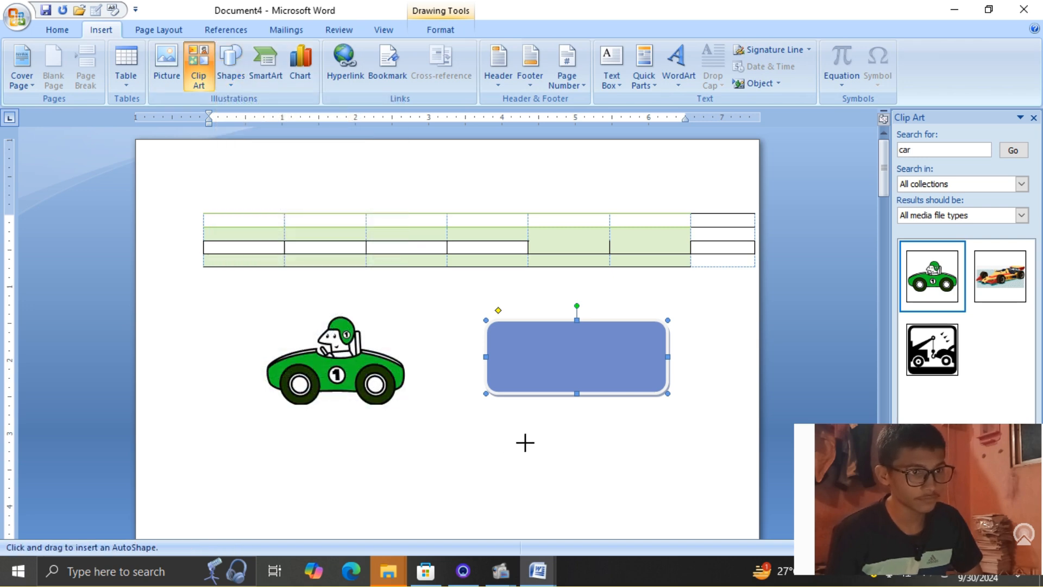
left_click_drag(535, 456, 656, 283)
left_click(331, 70)
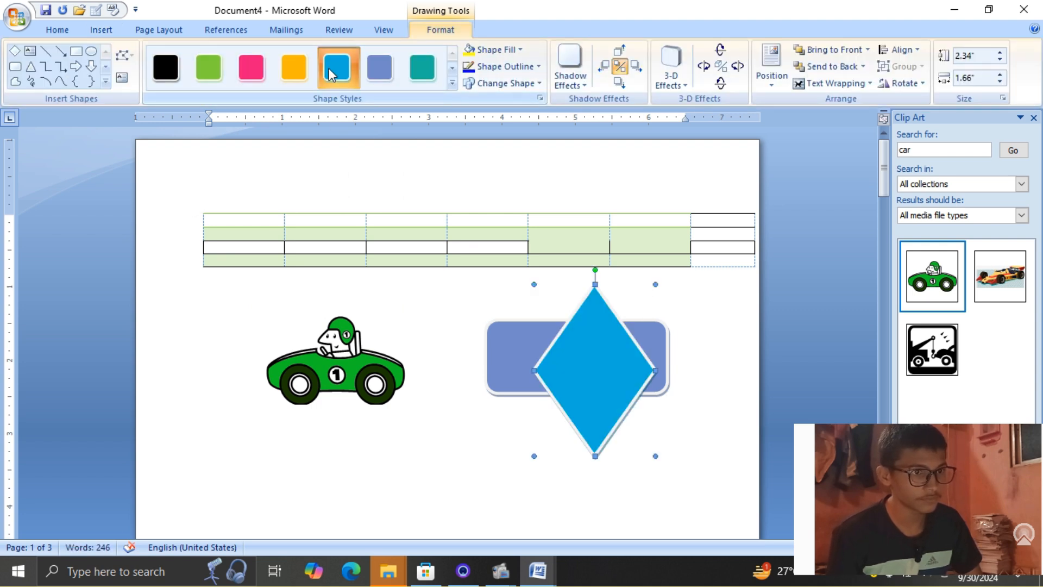
Bring the rounded rectangle in front of the diamond, shift it slightly down, and send it behind the diamond again
left_click(662, 354)
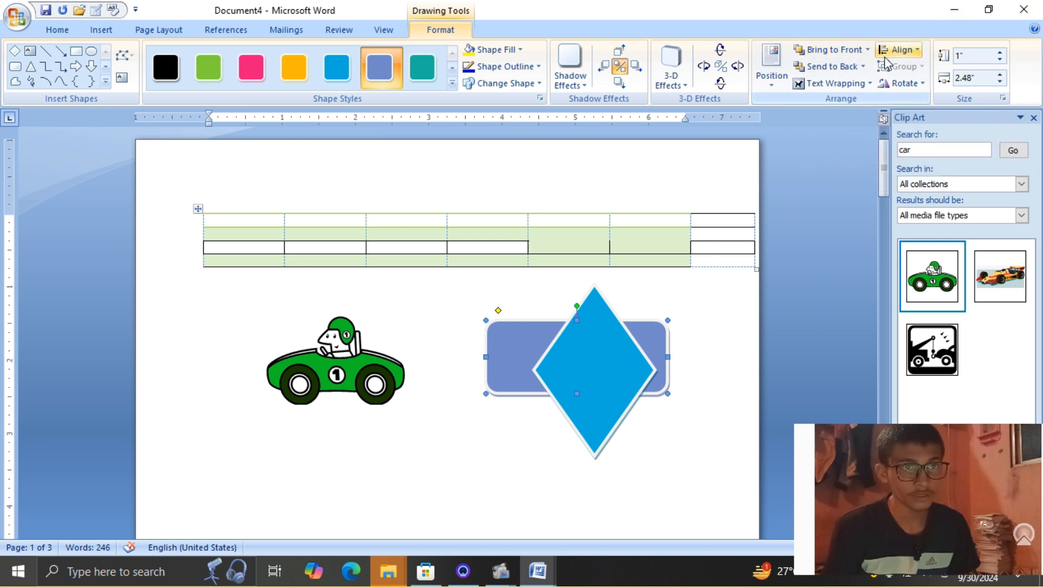
left_click(854, 53)
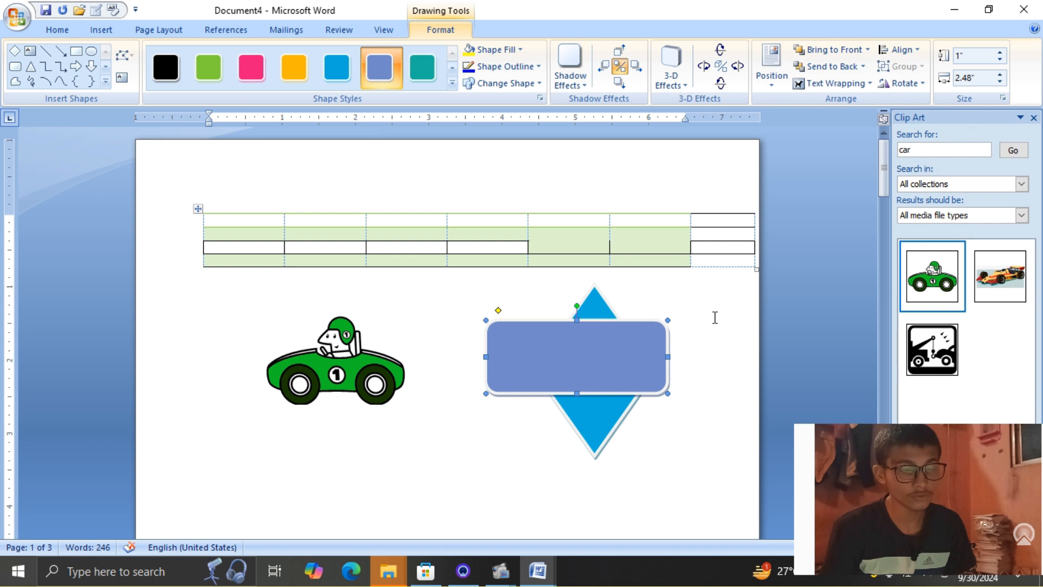
left_click_drag(634, 324, 640, 344)
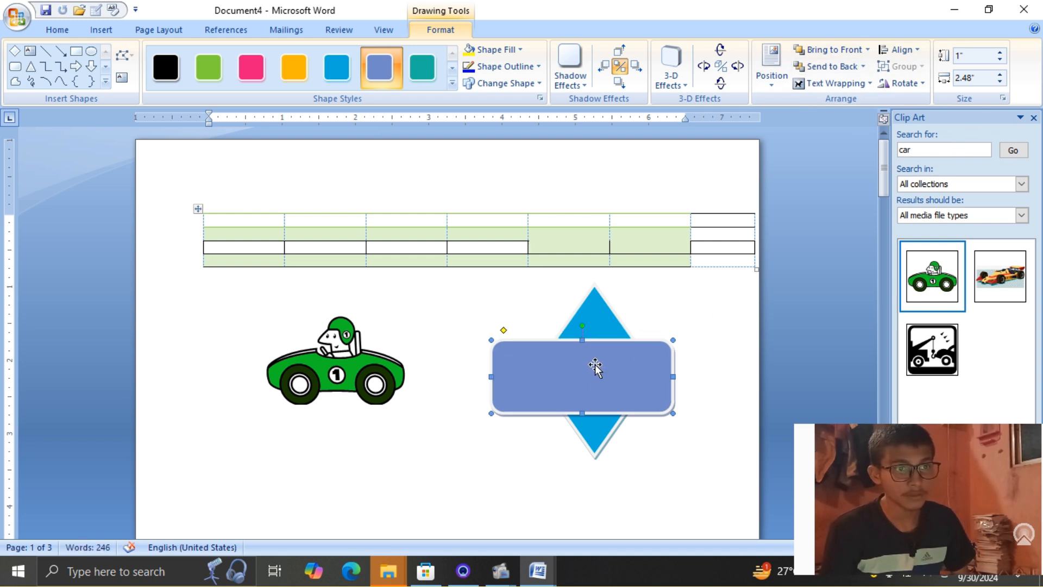
left_click(841, 70)
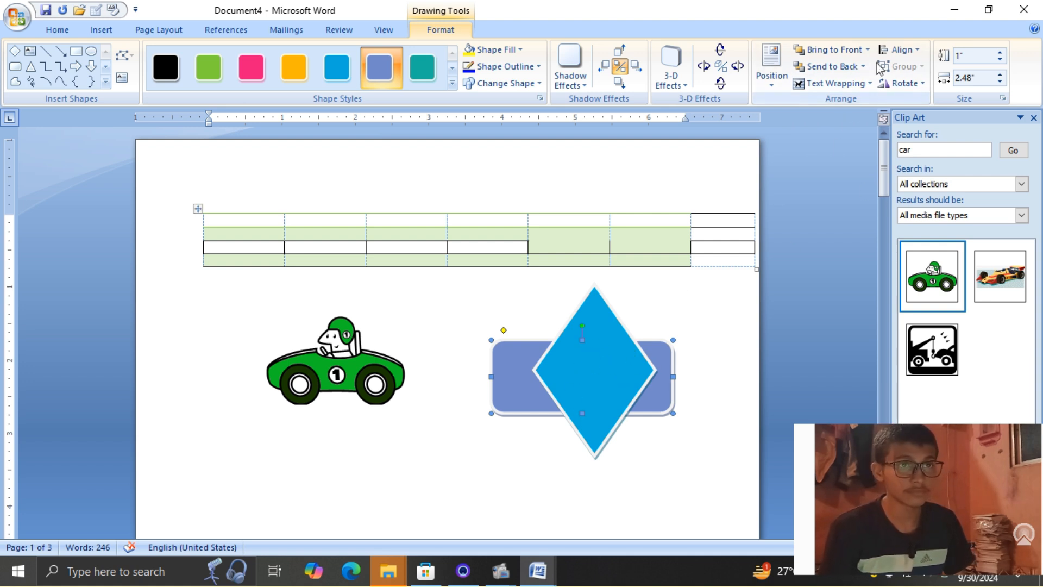
Try Tight text wrapping on the rounded rectangle and restore In Front of Text
left_click(871, 84)
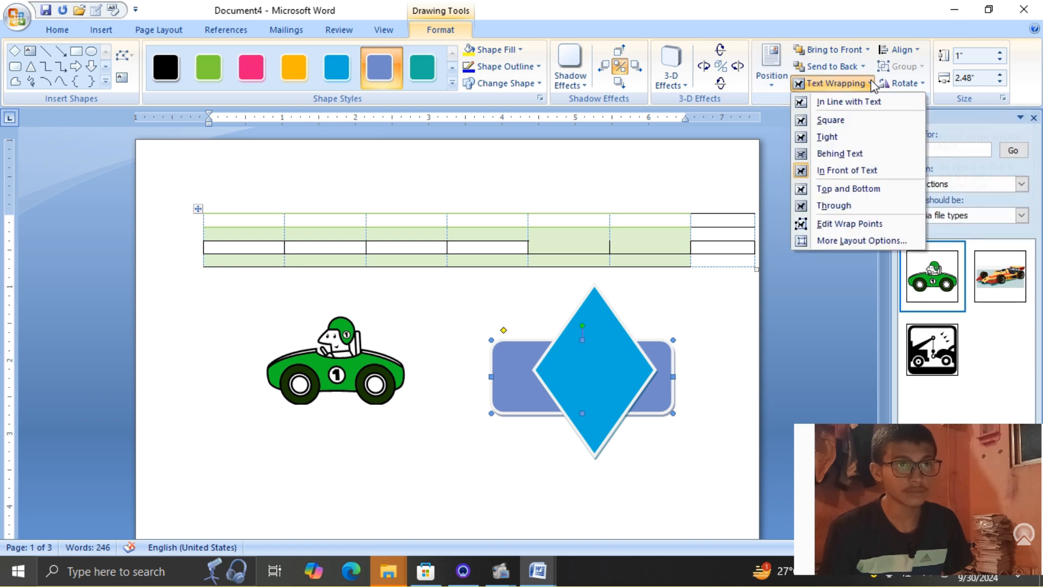
left_click(840, 138)
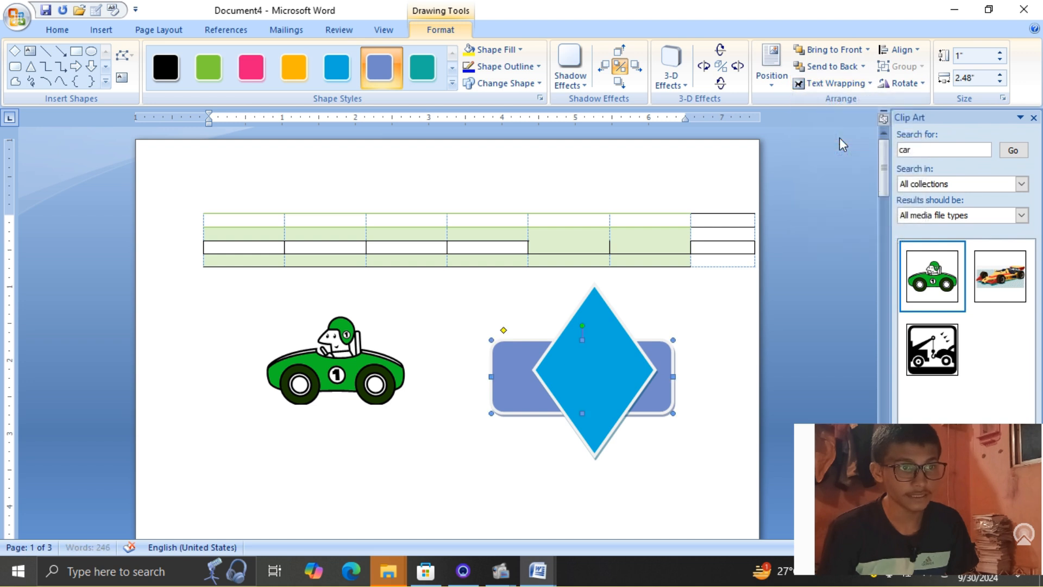
left_click(871, 84)
left_click(830, 171)
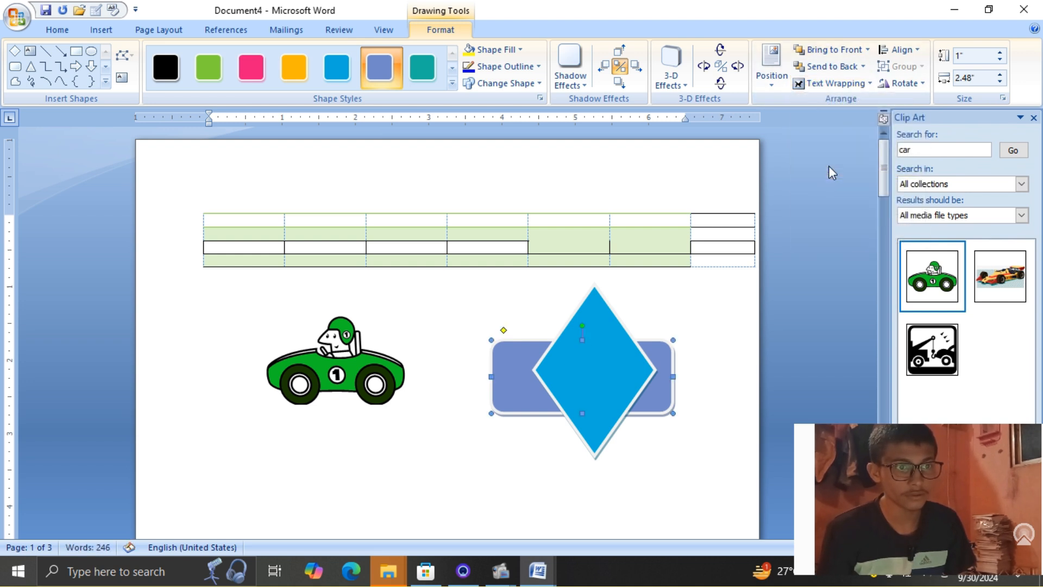
Move the rounded rectangle left and slightly down behind the diamond, and look over its text wrapping options
left_click_drag(608, 372, 608, 373)
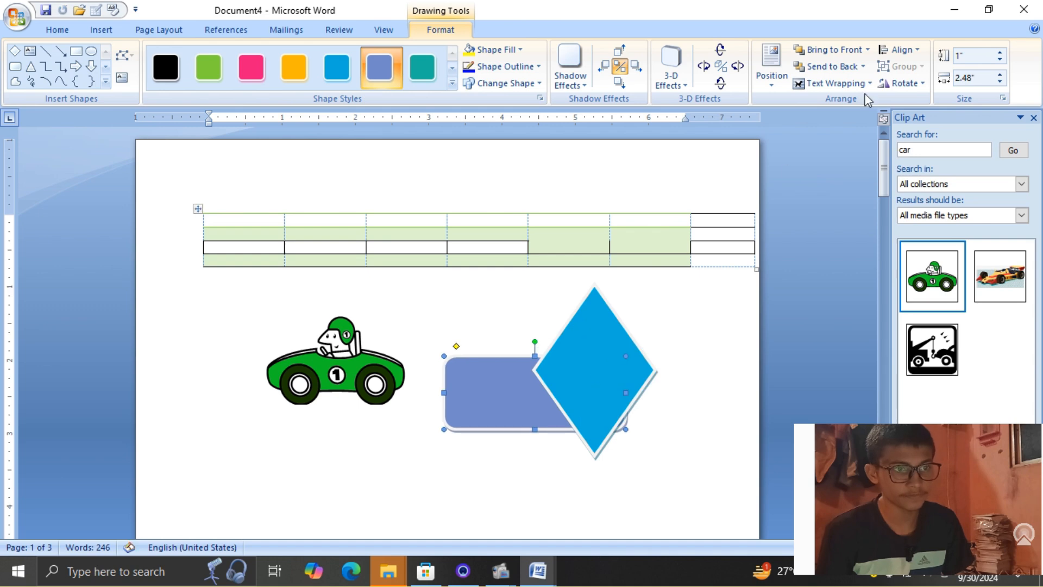
left_click(870, 84)
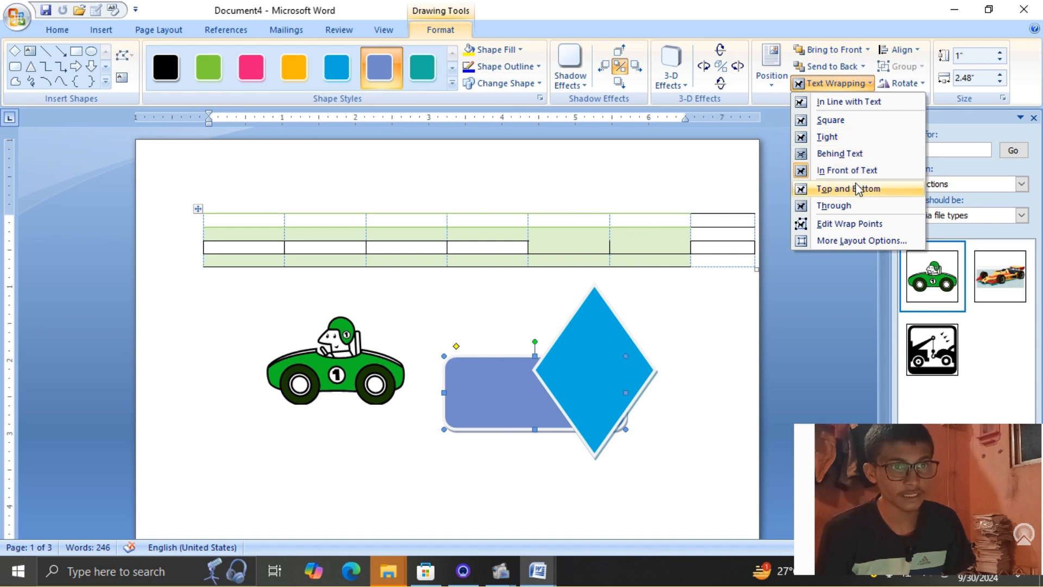
left_click(602, 353)
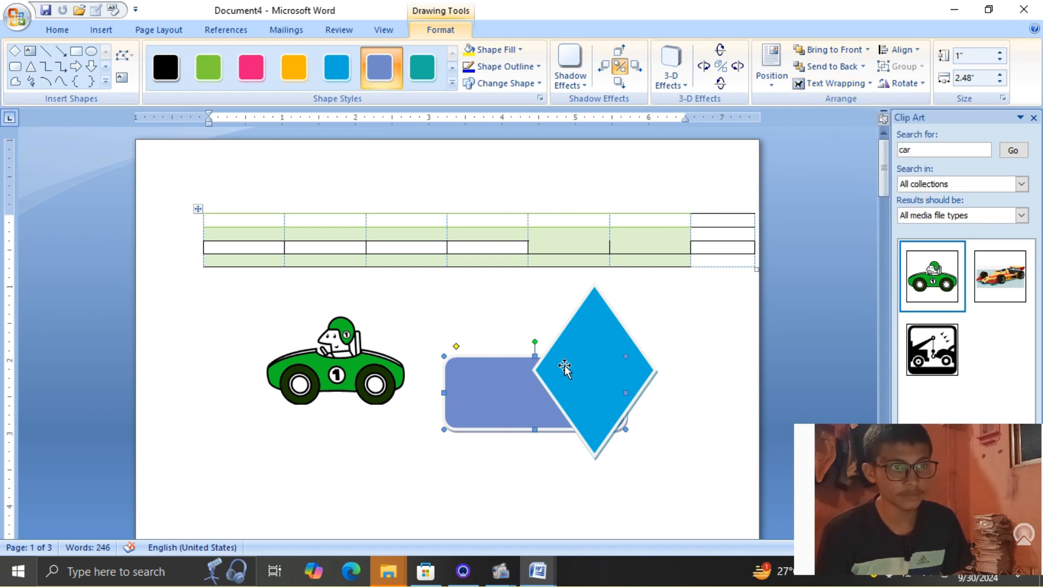
Move the diamond down and left over the rounded rectangle, and try Align Center and Align Left on it
left_click(585, 357)
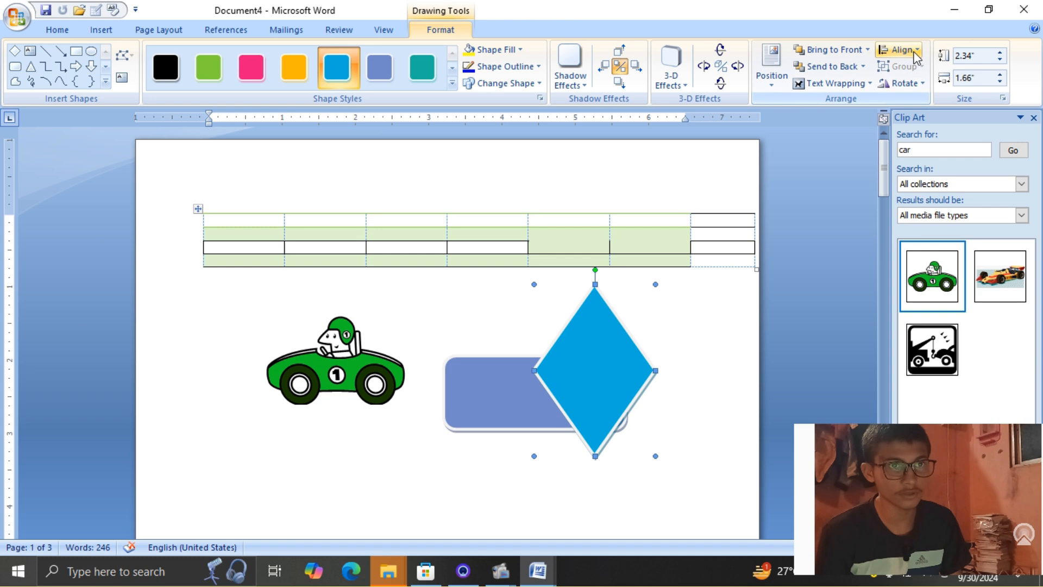
left_click_drag(536, 373, 538, 375)
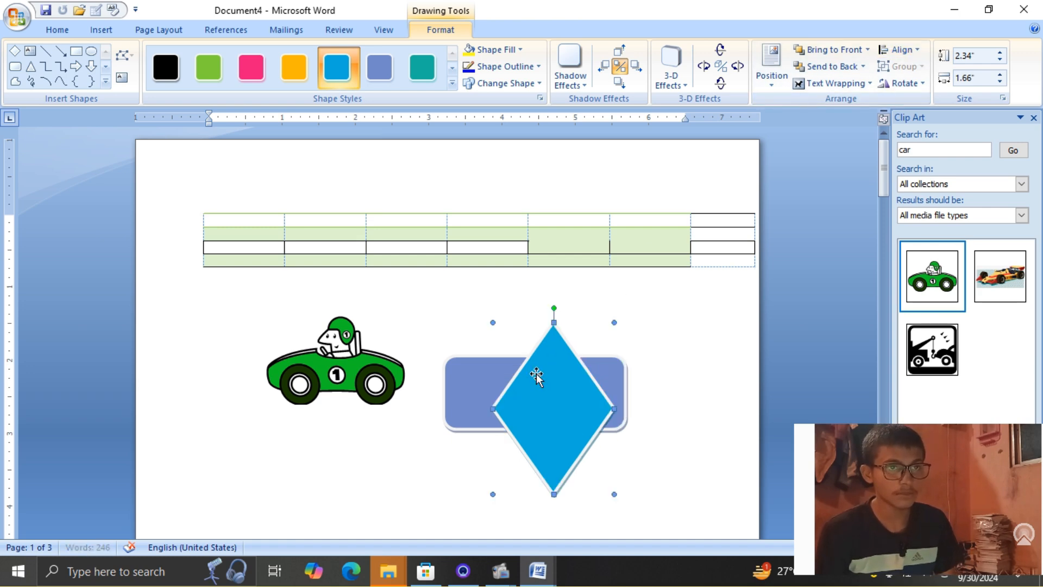
left_click(917, 51)
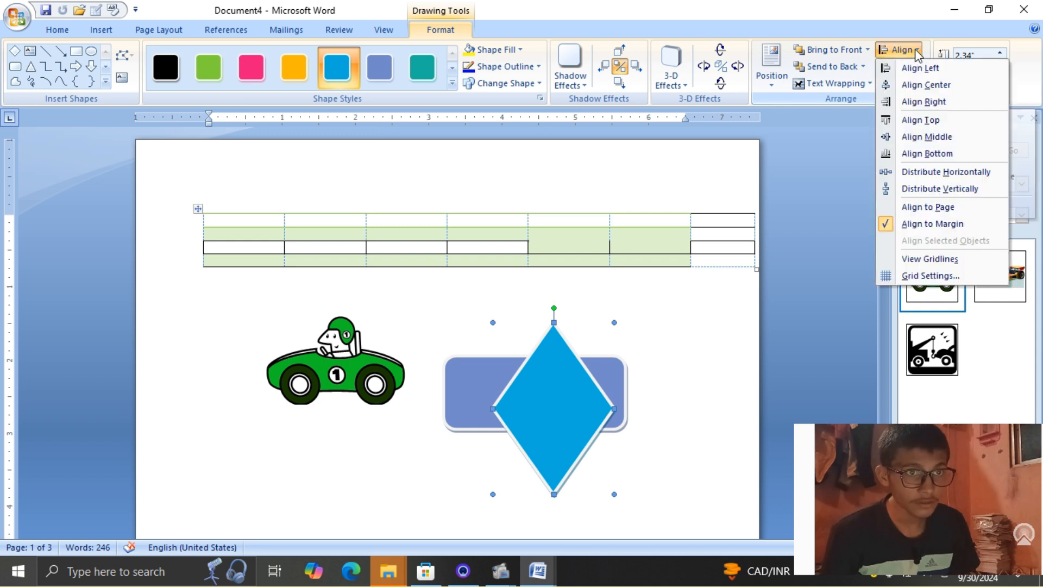
left_click(934, 85)
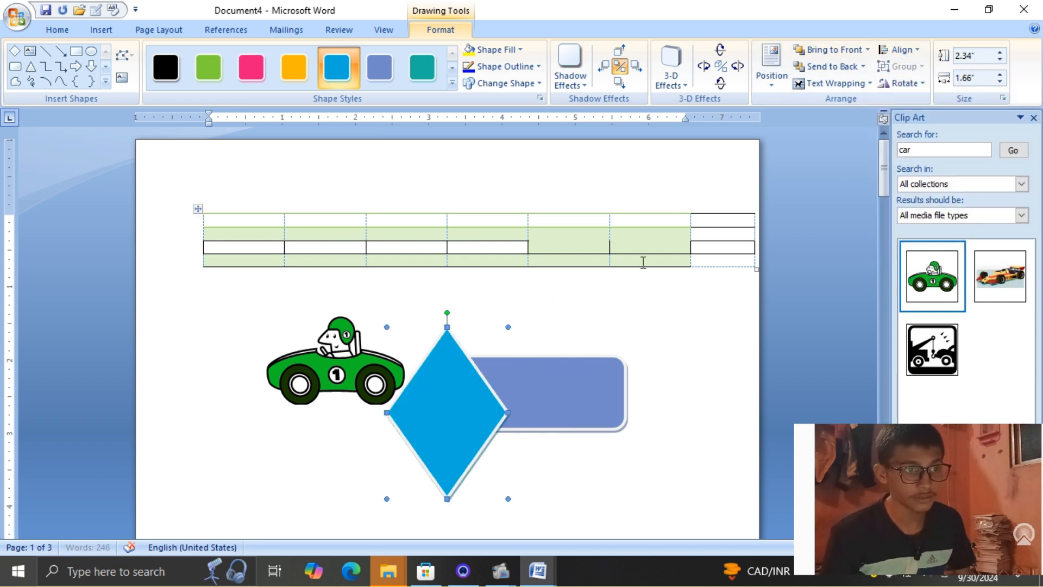
left_click(906, 50)
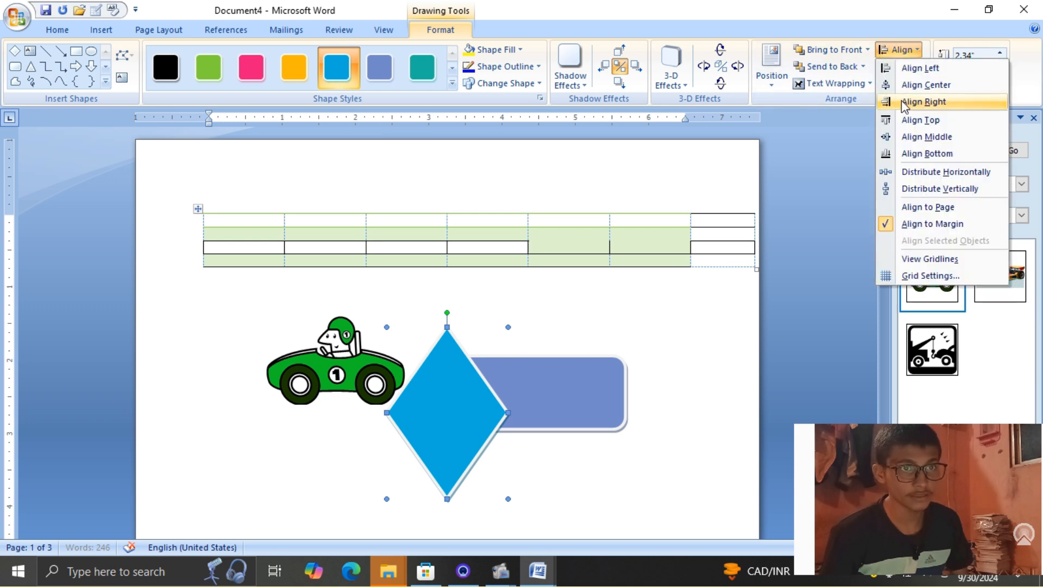
left_click(917, 70)
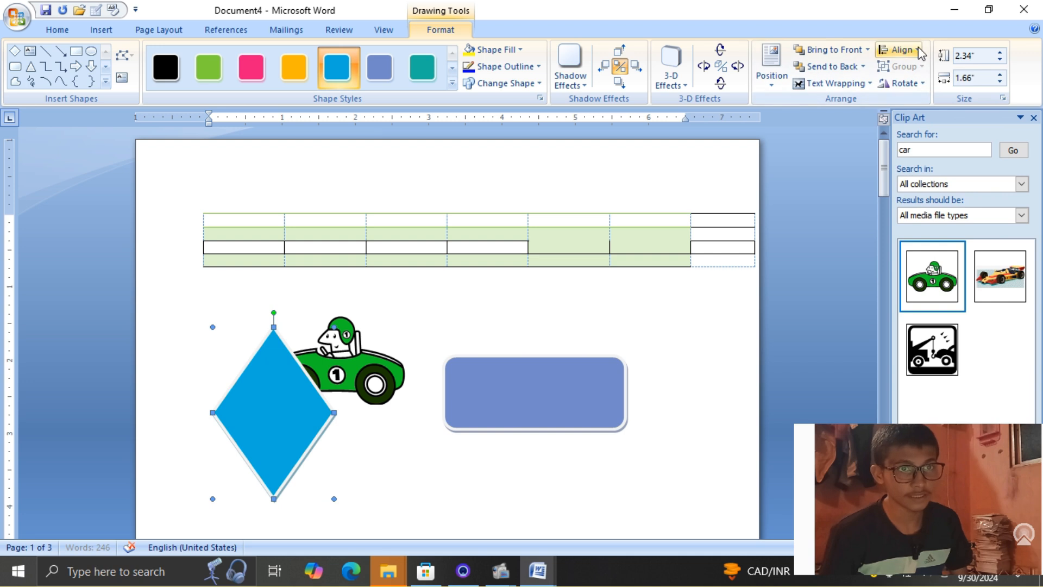
Apply Align Middle and Distribute Horizontally to the diamond relative to the margins
left_click(907, 49)
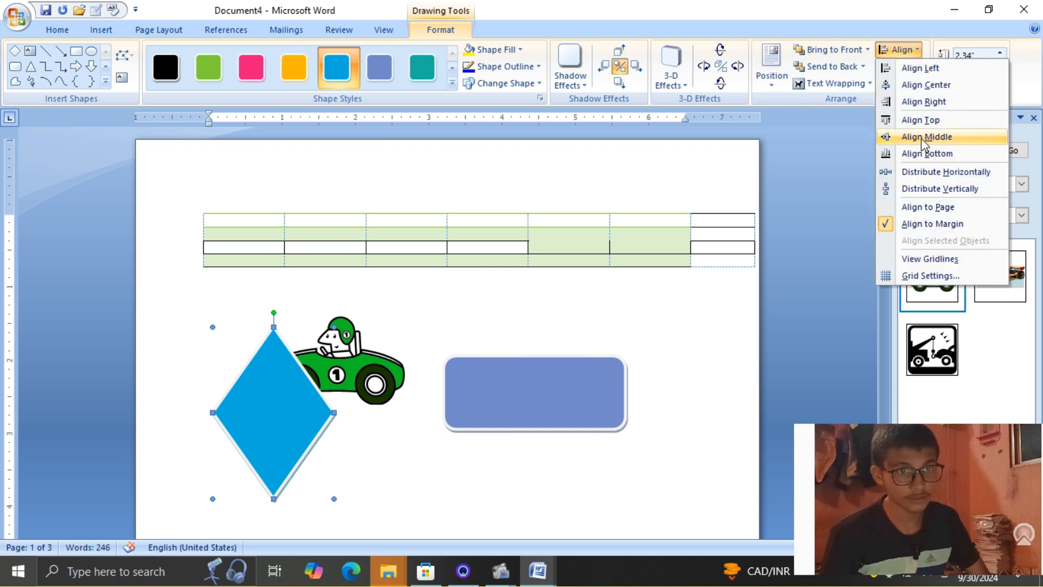
left_click(923, 143)
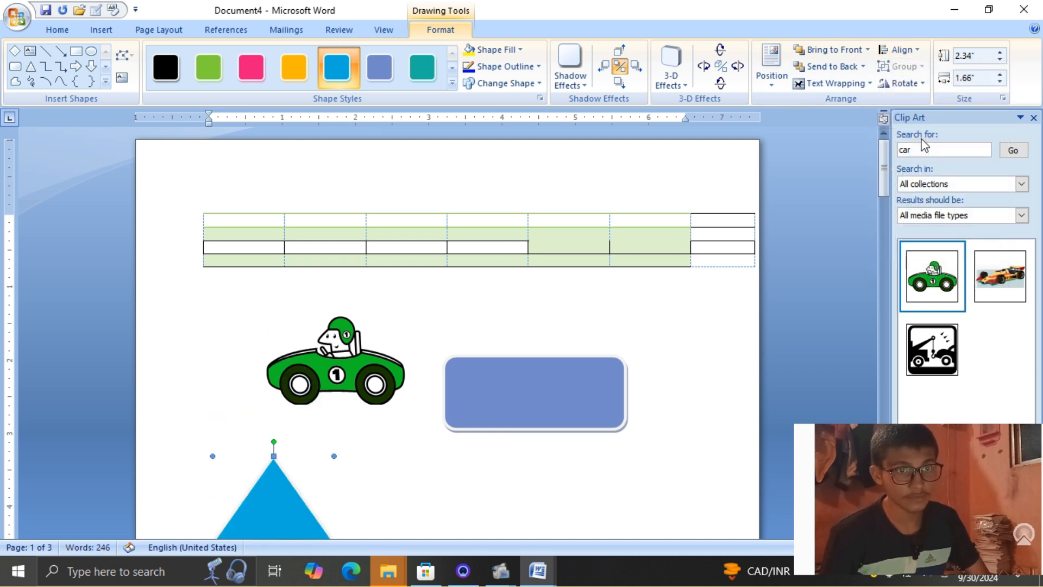
left_click(918, 52)
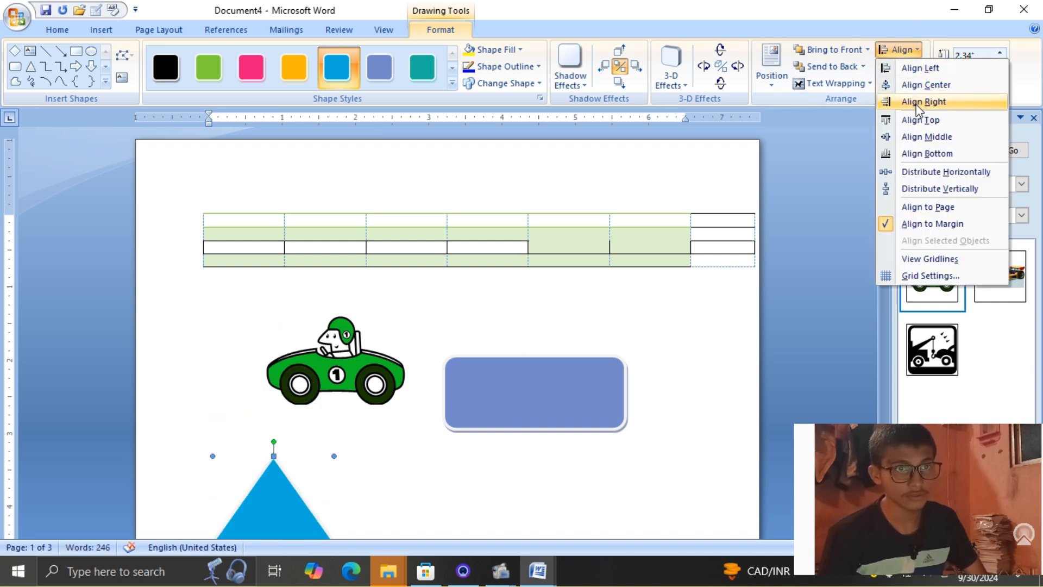
left_click(922, 173)
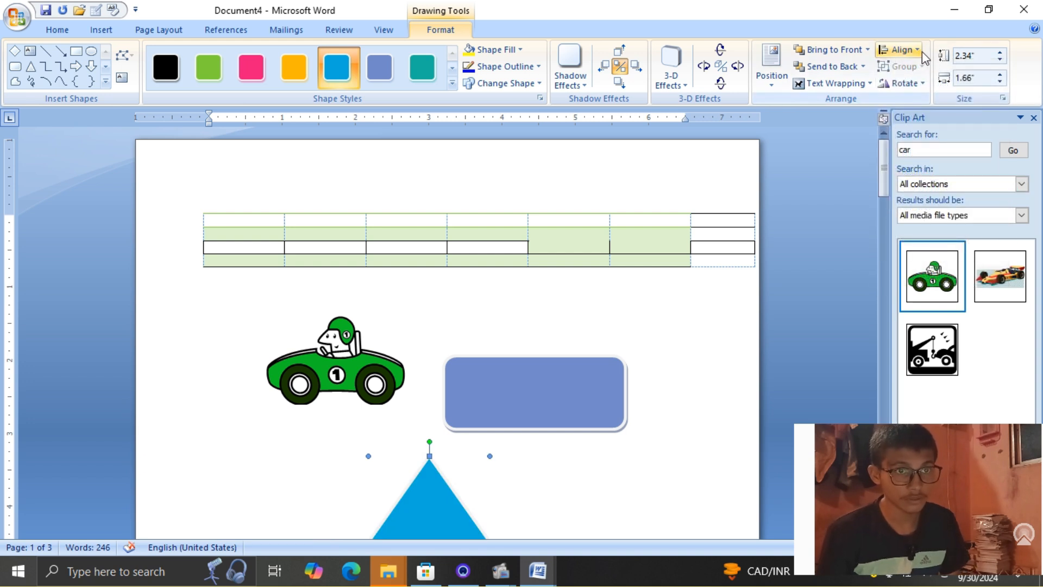
left_click(902, 50)
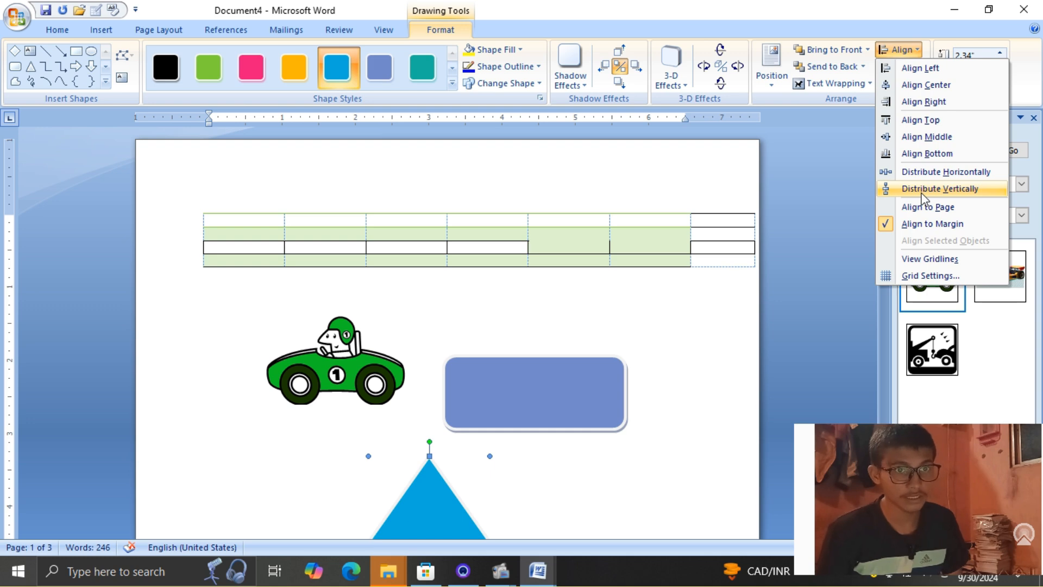
left_click(705, 354)
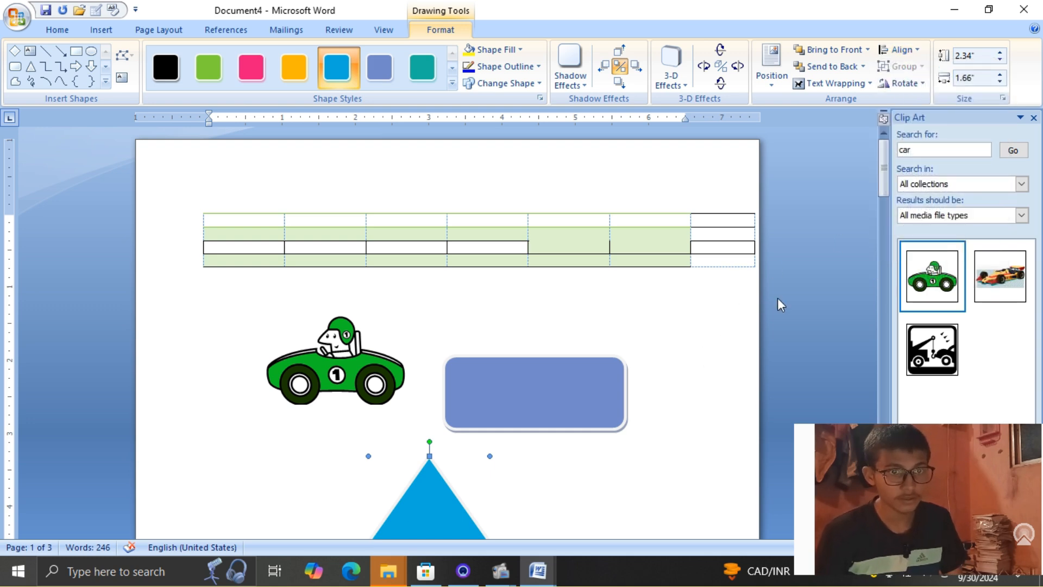
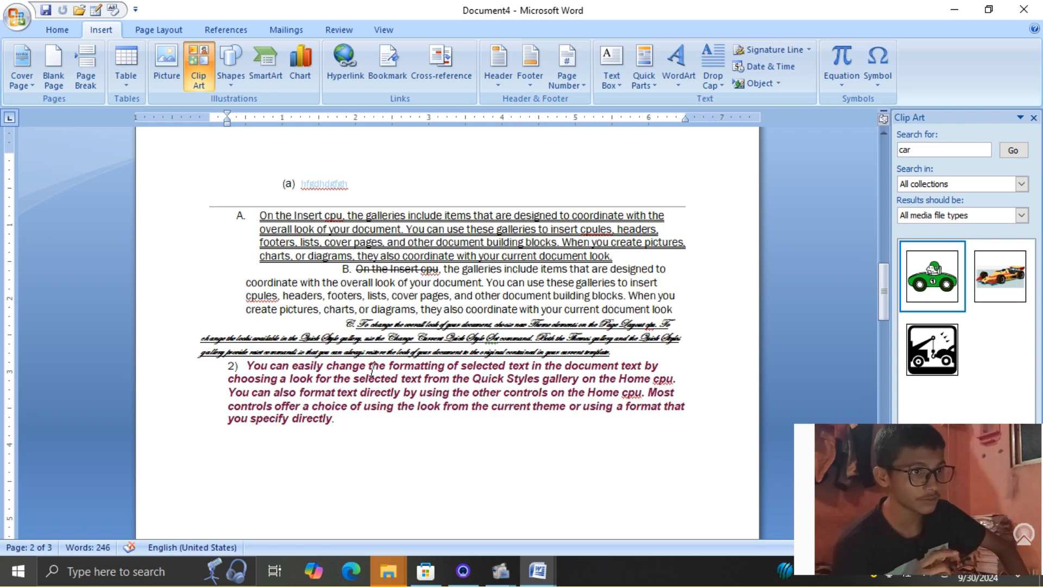
scroll(465, 289, "down", 10)
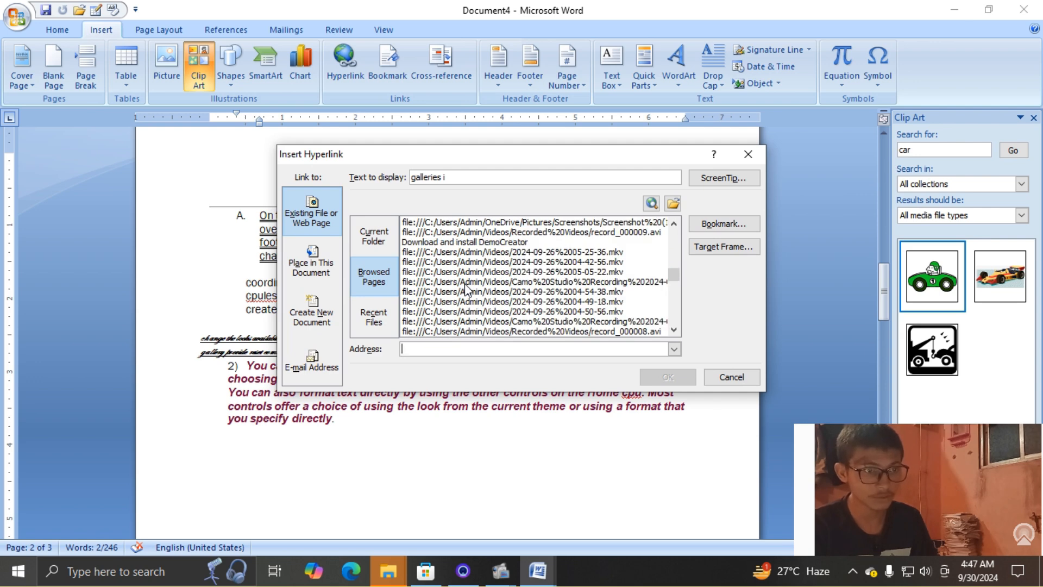
left_click(464, 301)
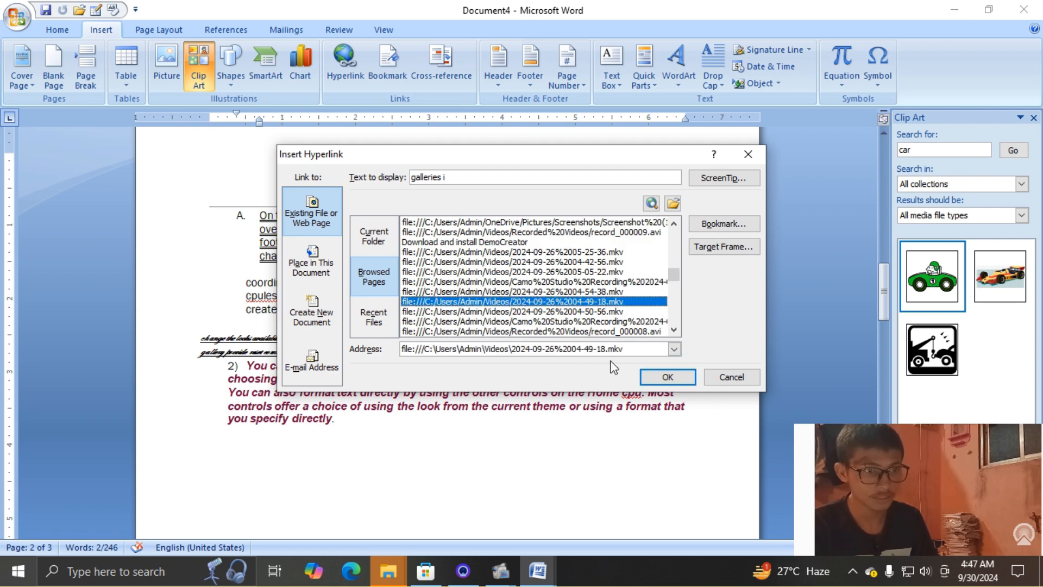
left_click(655, 378)
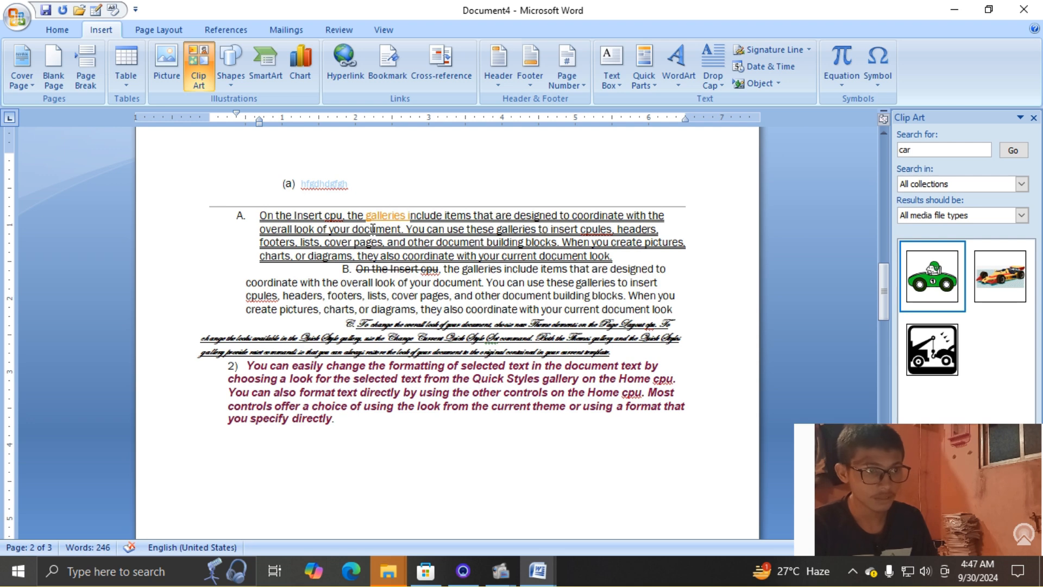
Try following the "galleries i" hyperlink, decline opening the video, and return to the text of paragraph B
mouse_move(388, 221)
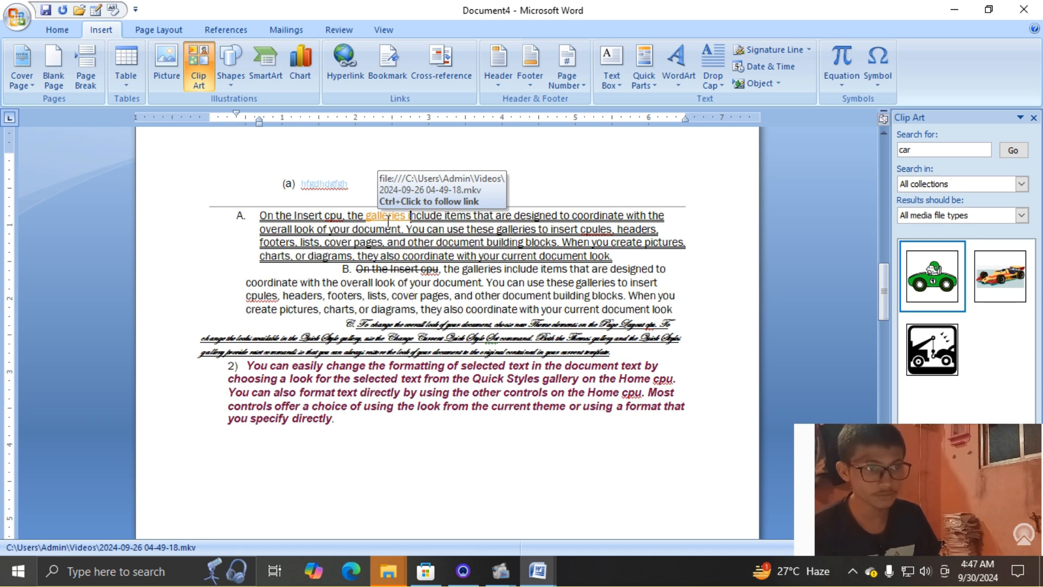
left_click(388, 219, "ctrl")
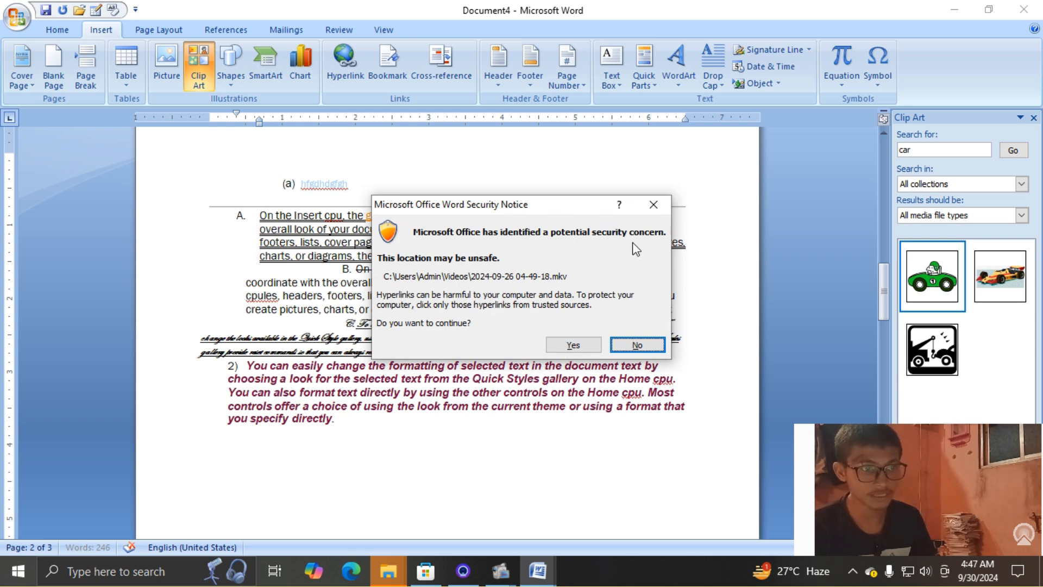
left_click(653, 204)
left_click(450, 282)
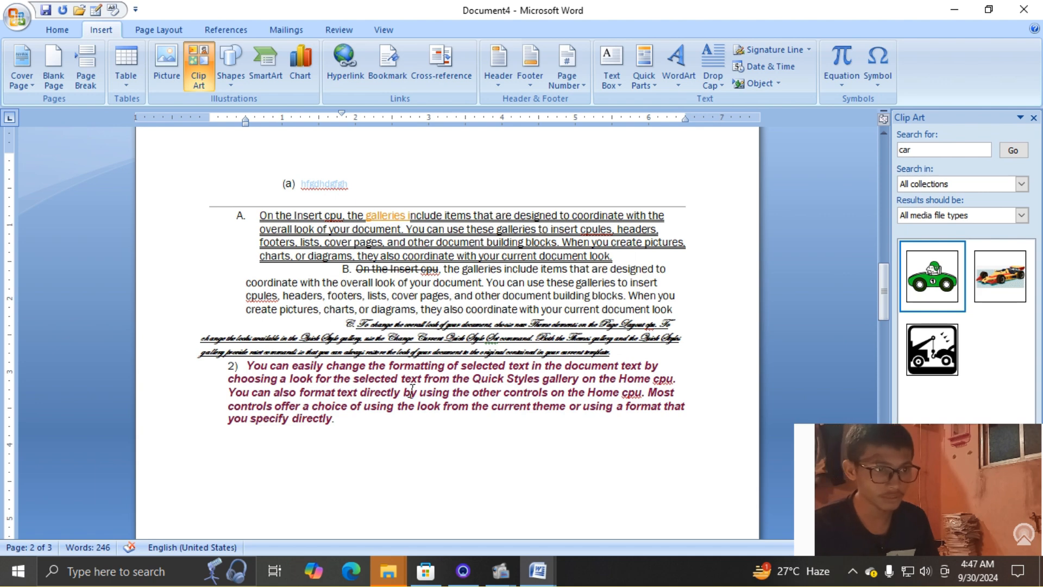
Hyperlink the word "choice" in the last paragraph on page 2 to the Top of the Document
scroll(413, 390, "down", 5)
scroll(413, 391, "down", 3)
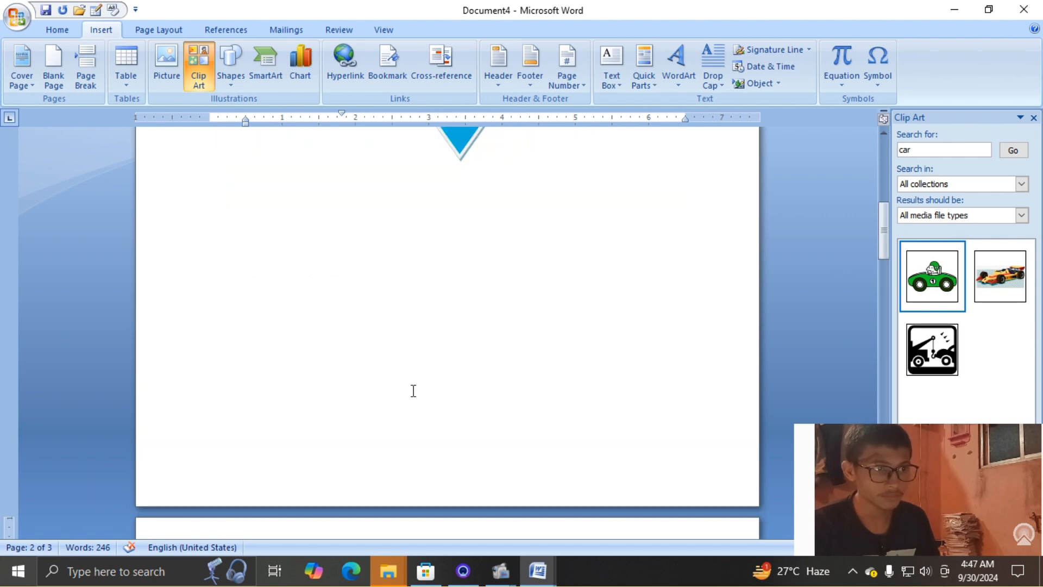
scroll(413, 389, "up", 8)
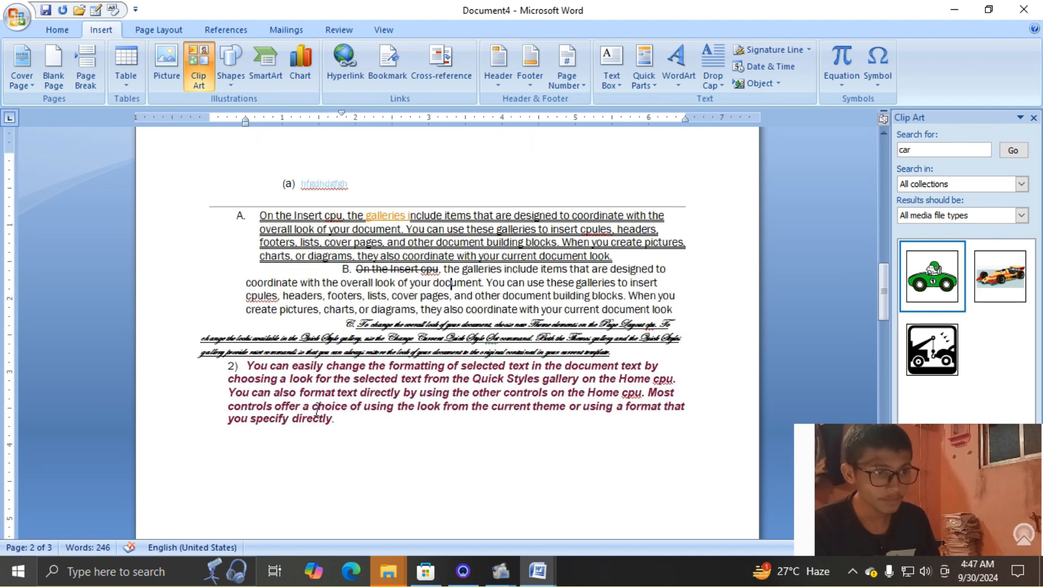
left_click_drag(312, 408, 351, 413)
left_click(344, 72)
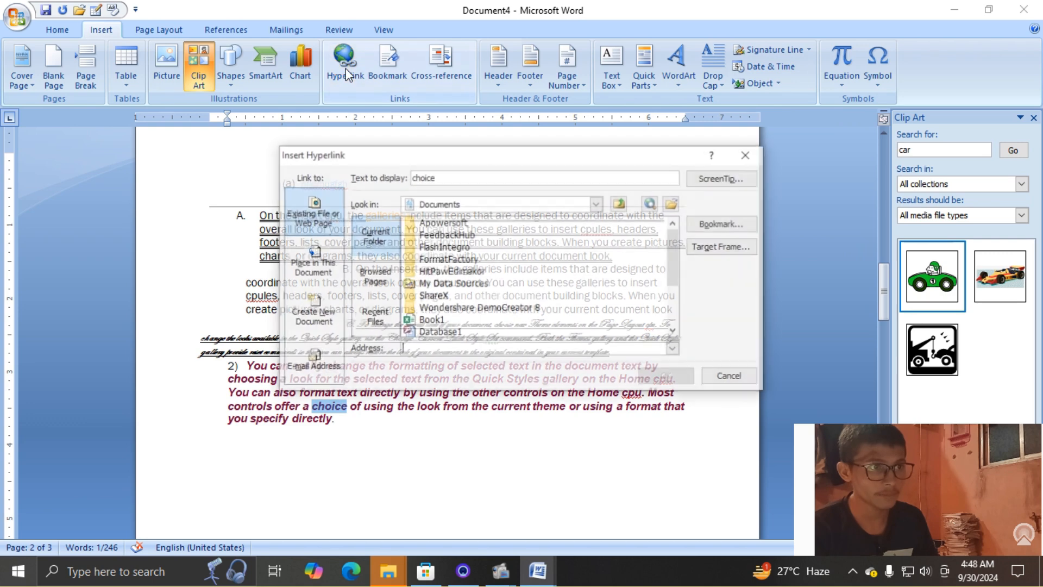
left_click(294, 272)
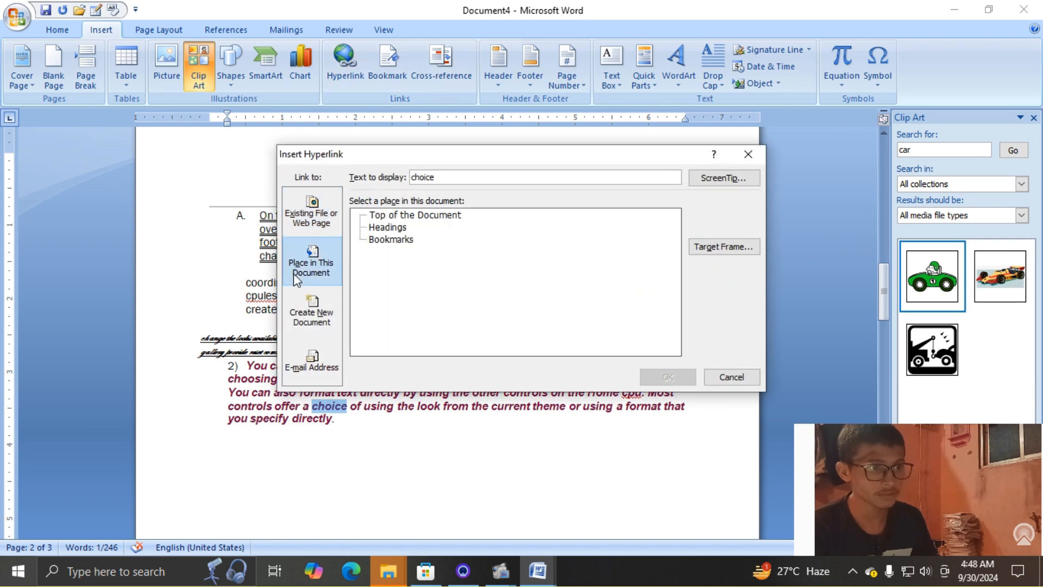
left_click(394, 215)
left_click(655, 375)
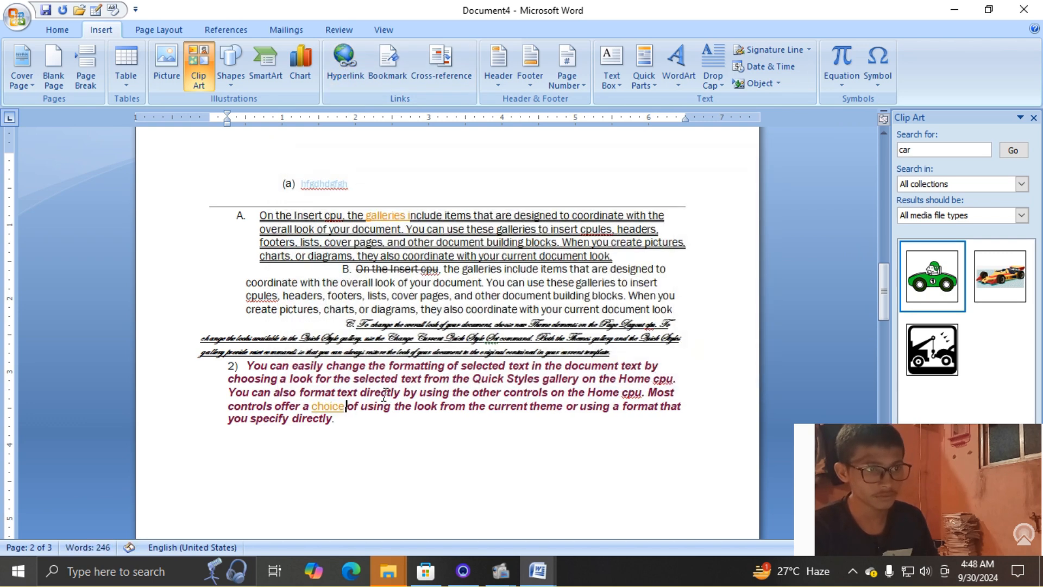
Follow the "choice" hyperlink to test it, and return to the paragraphs on page 2
left_click(331, 407, "ctrl")
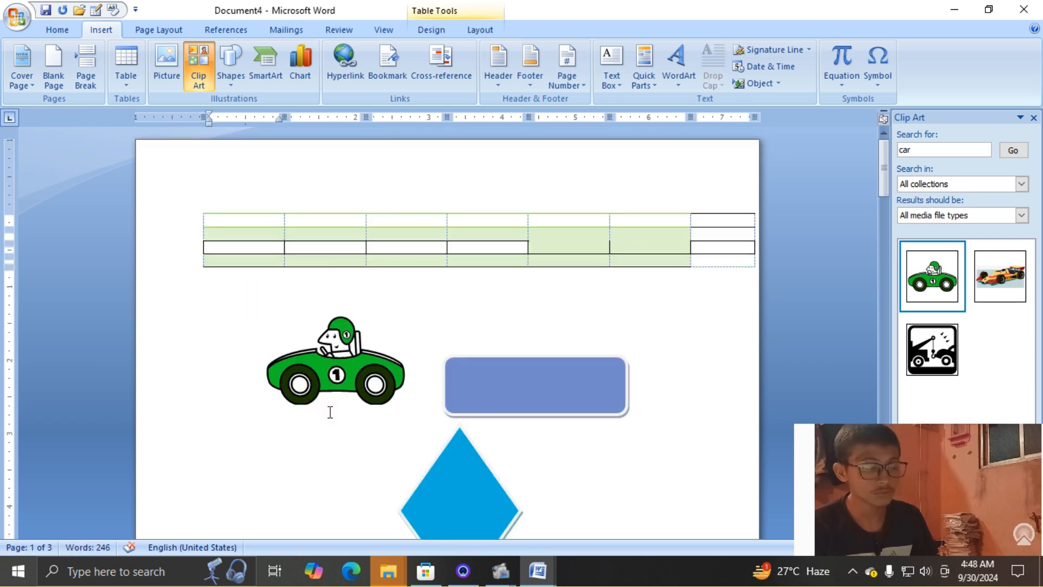
scroll(330, 412, "down", 5)
scroll(331, 411, "down", 10)
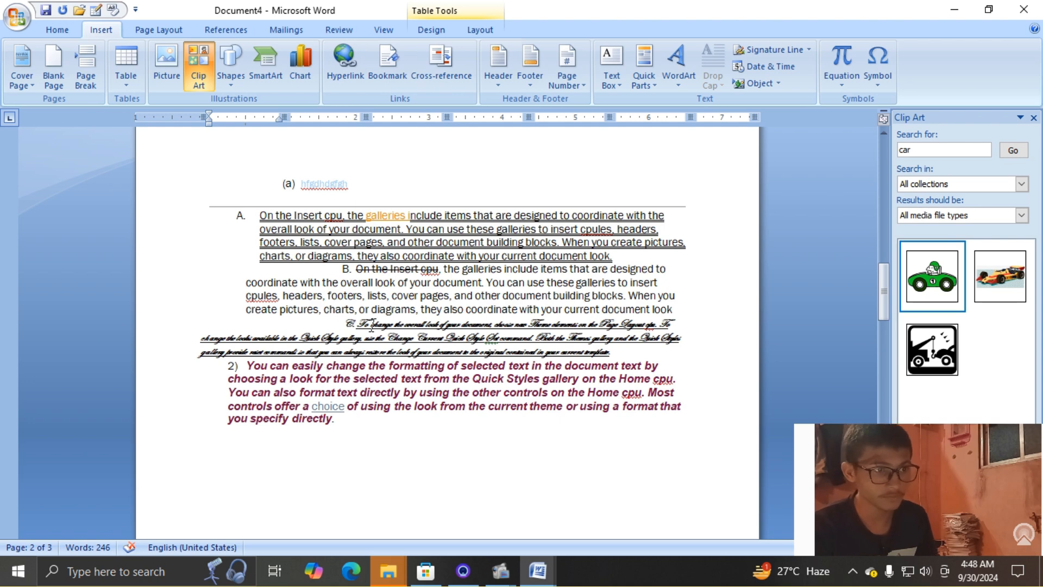
scroll(373, 326, "up", 5)
scroll(372, 326, "down", 5)
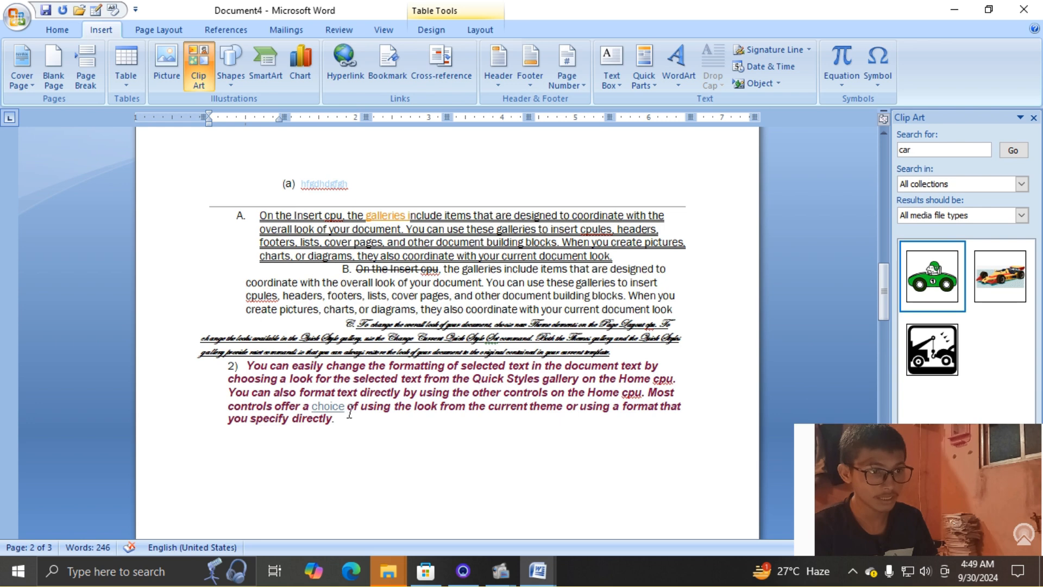
Add a bookmark named cpu to the word "look" in the last paragraph on page 2
double_click(415, 406)
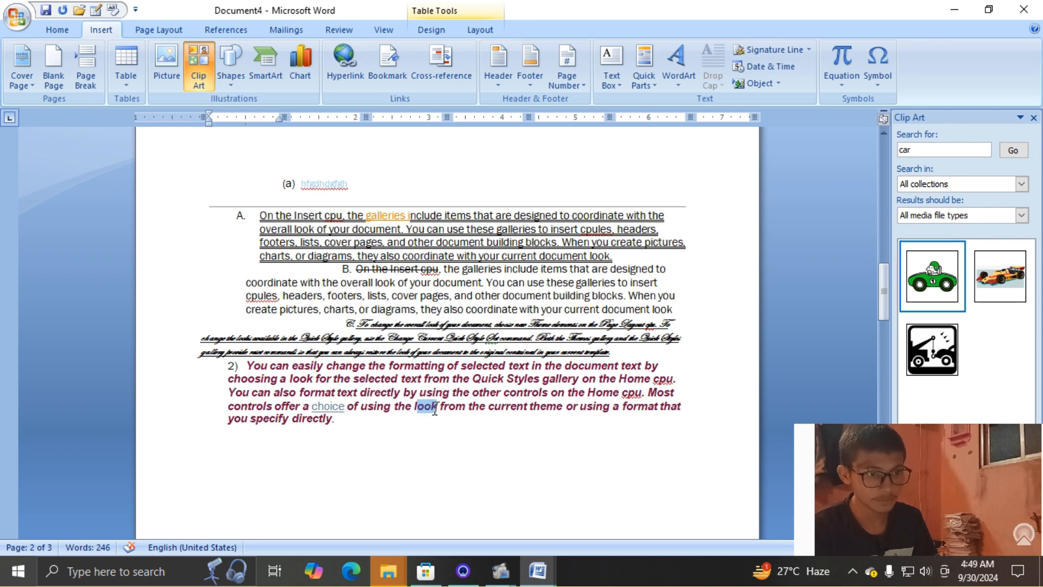
left_click(407, 69)
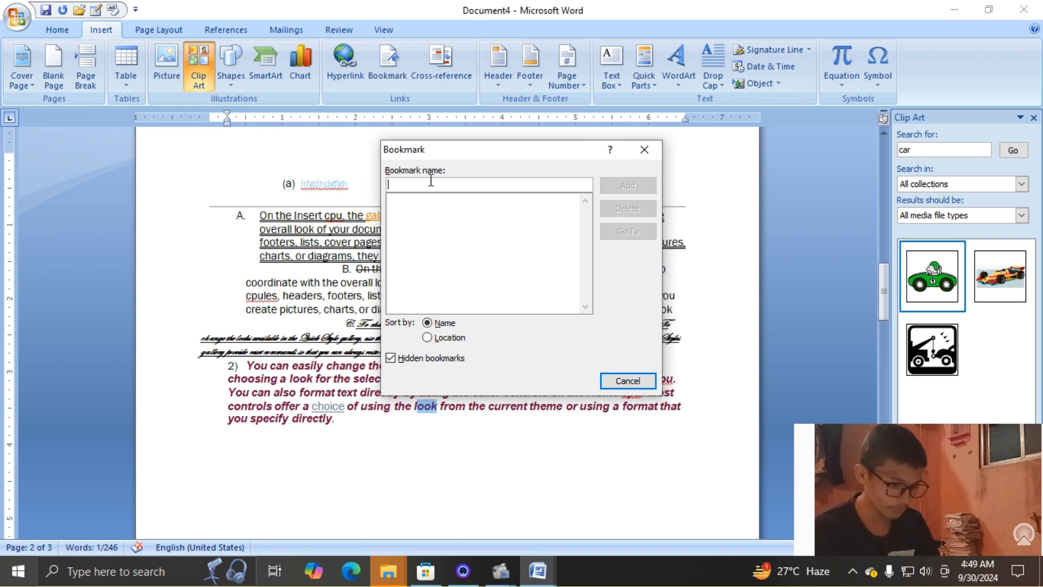
type("cpu")
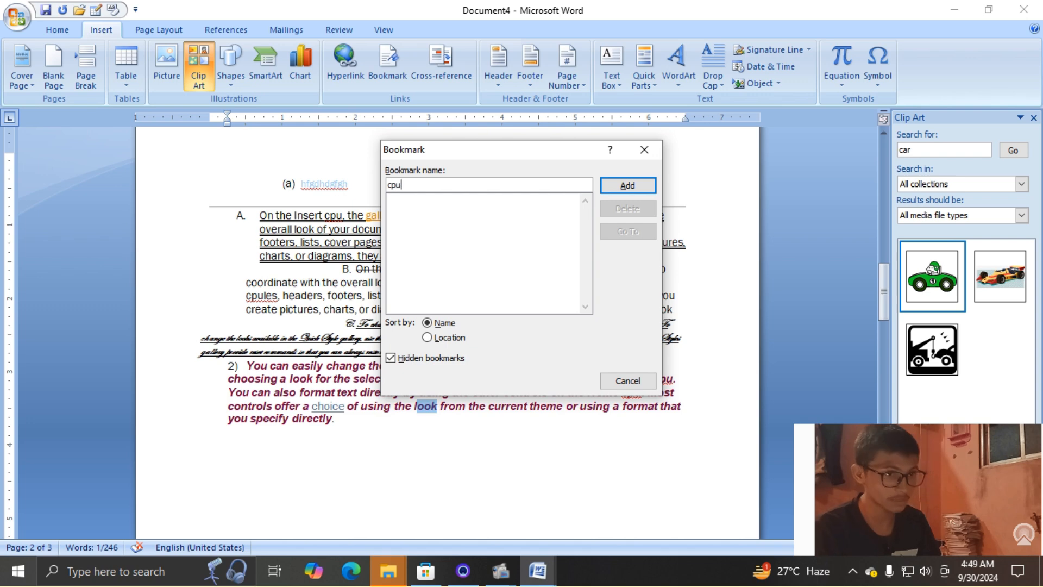
left_click(629, 185)
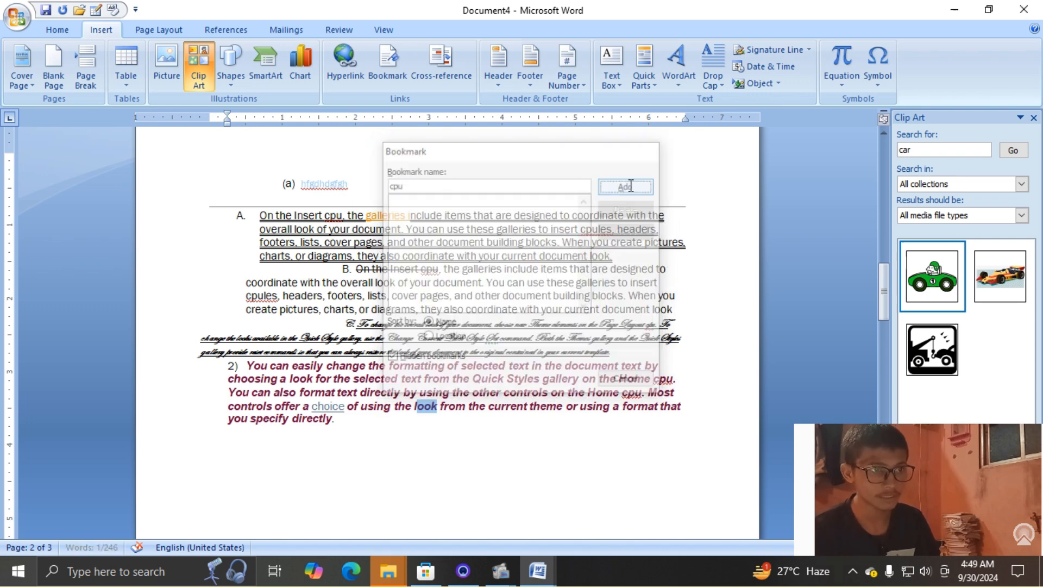
Deselect the bookmarked word, go to the cpu bookmark, and close the bookmark list
left_click(447, 414)
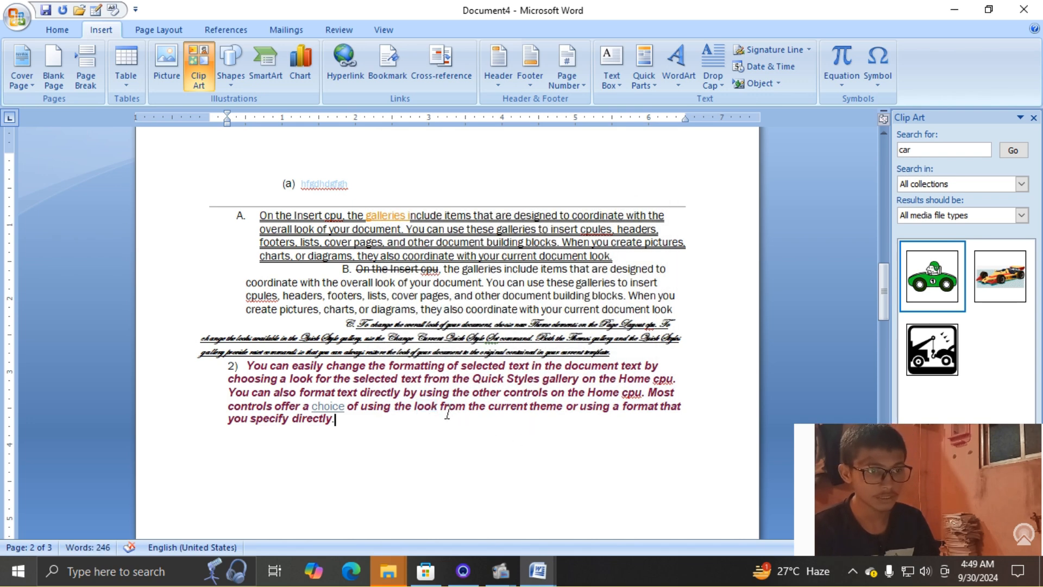
left_click(387, 70)
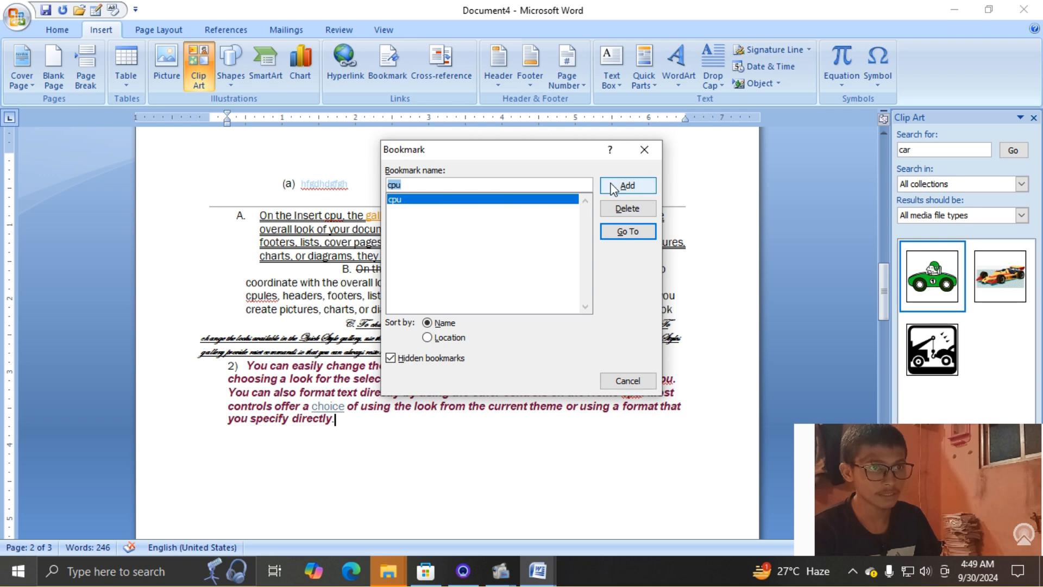
left_click(625, 233)
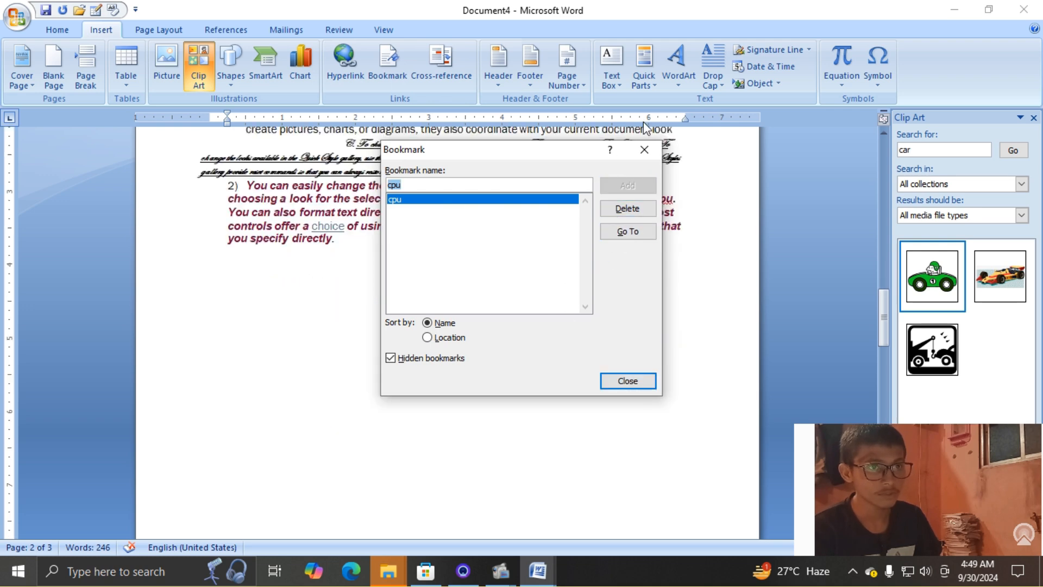
left_click(647, 149)
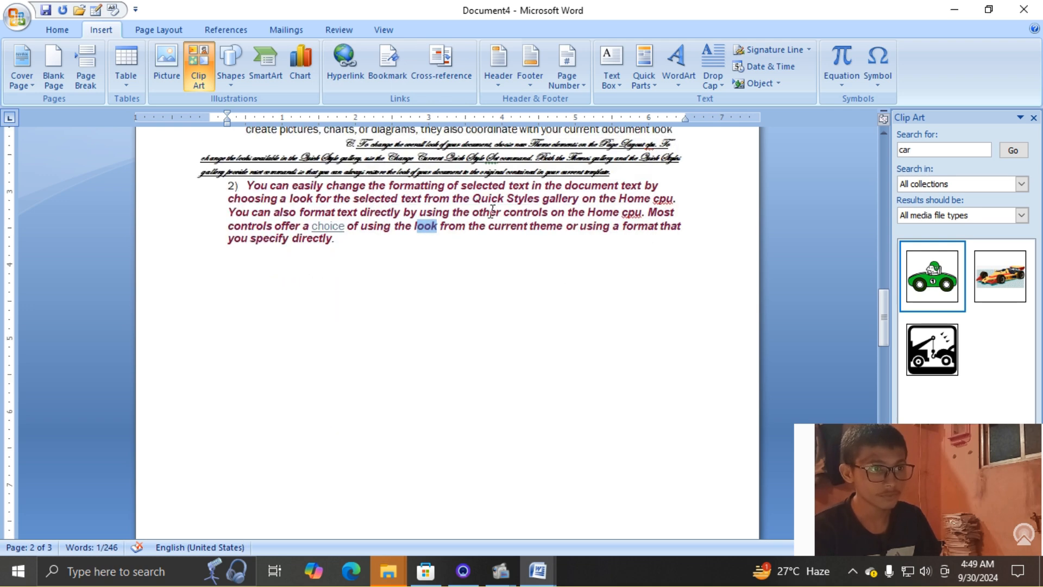
left_click(442, 221)
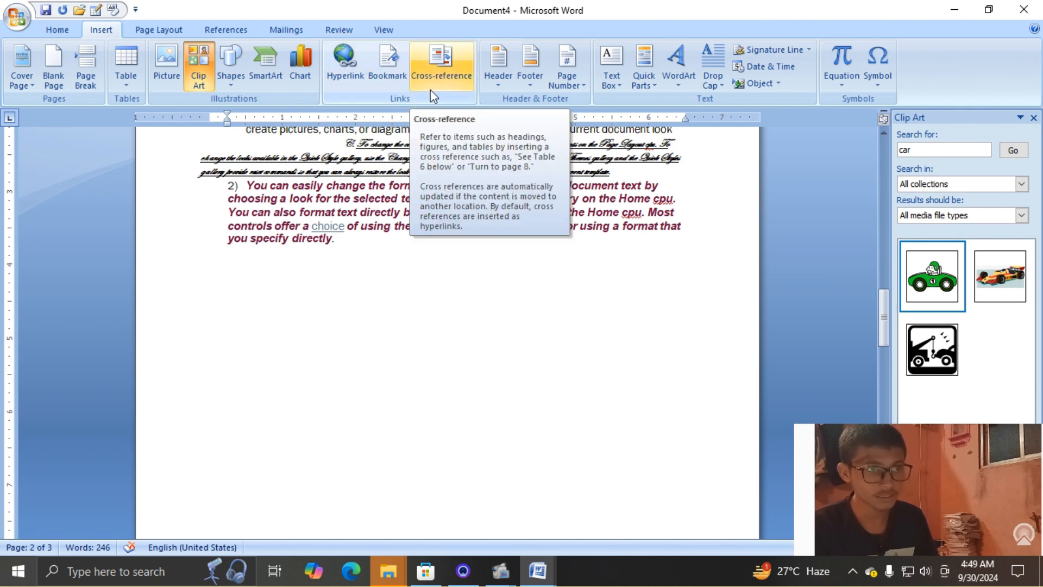
left_click(223, 30)
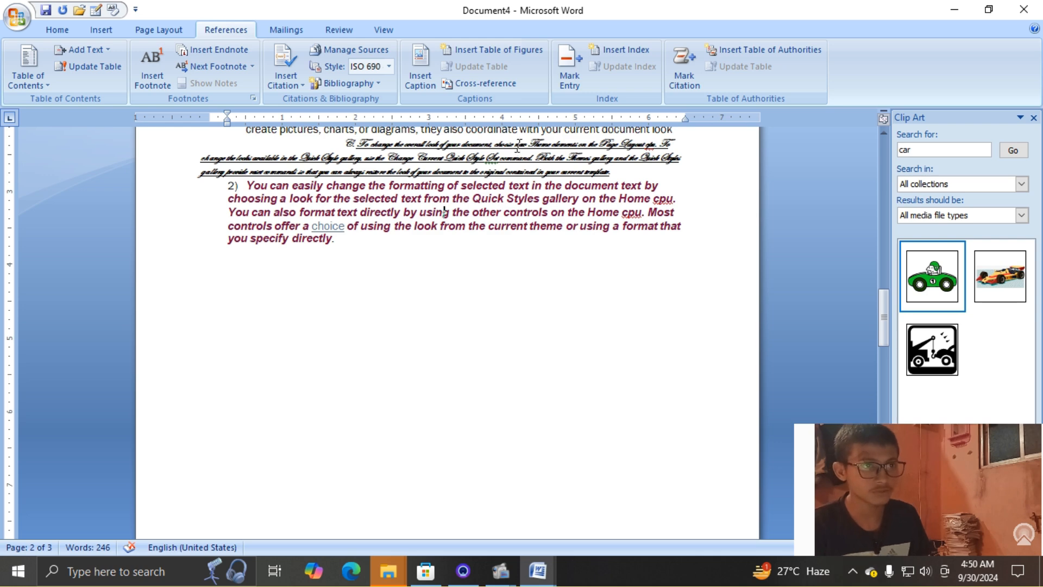
scroll(468, 187, "up", 5)
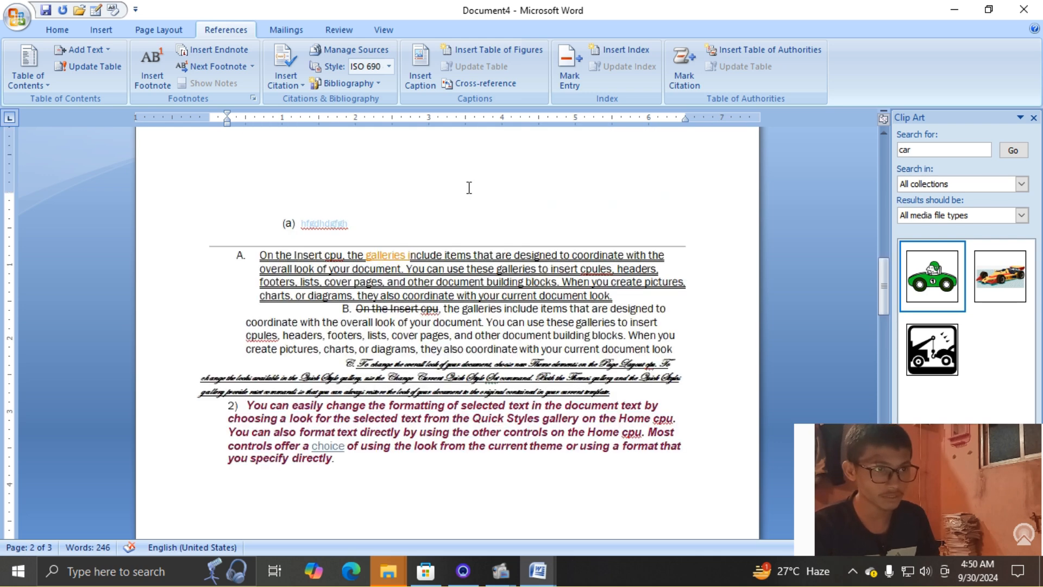
left_click(113, 27)
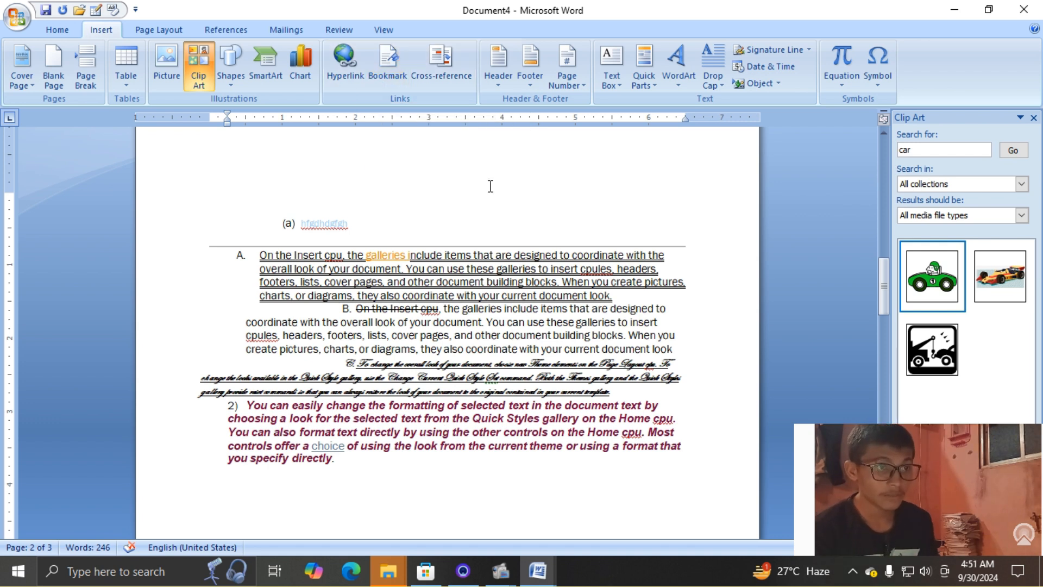
Insert the built-in Tiles header with its document title and year fields
scroll(452, 275, "up", 10)
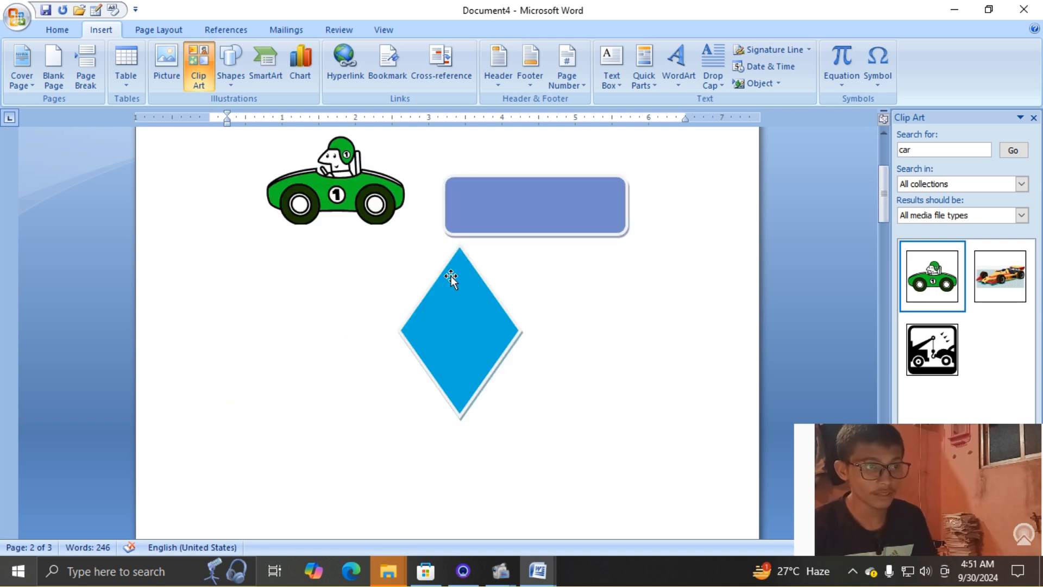
scroll(452, 275, "up", 5)
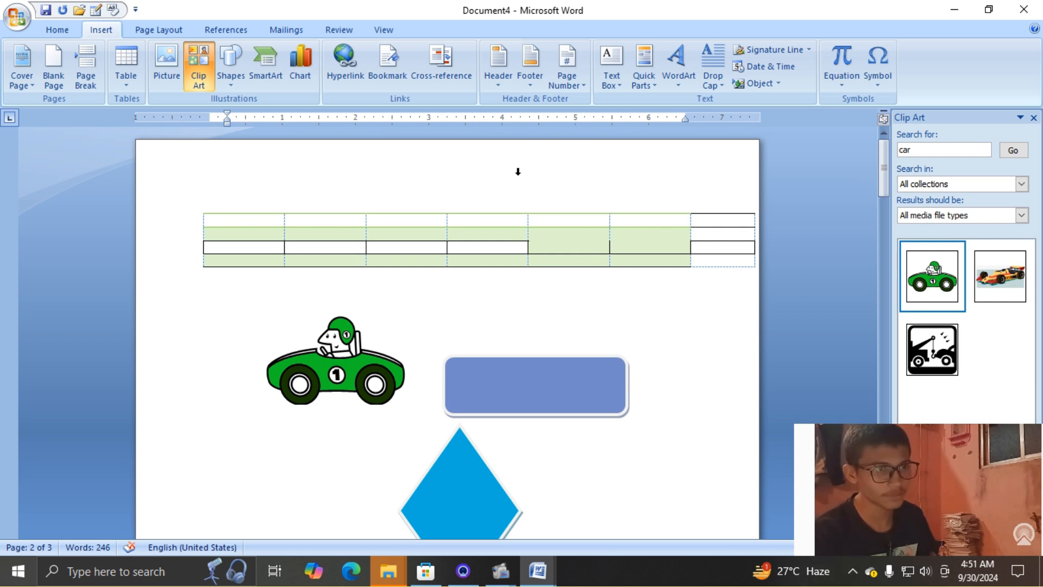
left_click(499, 64)
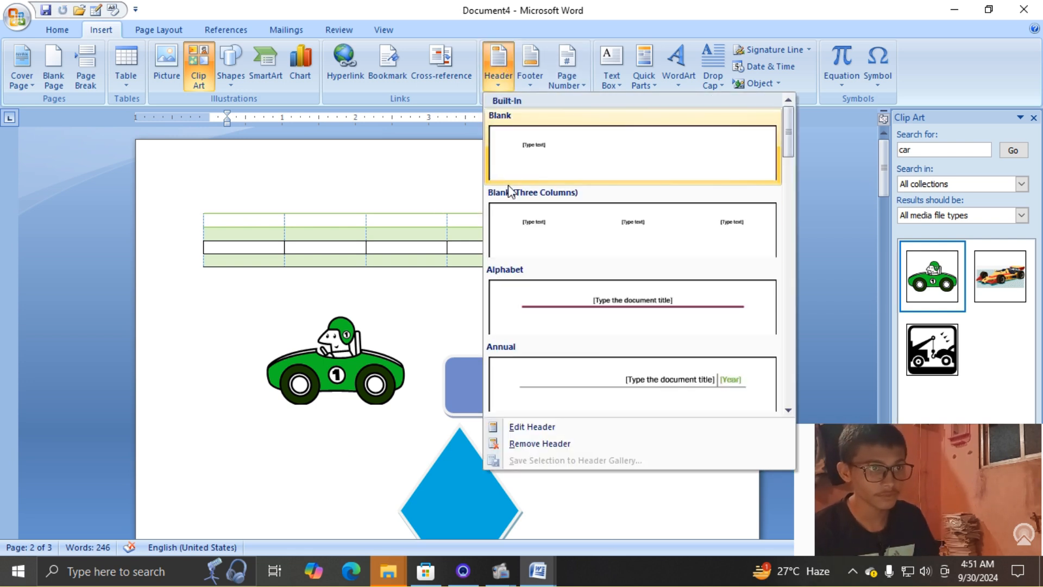
scroll(581, 214, "down", 10)
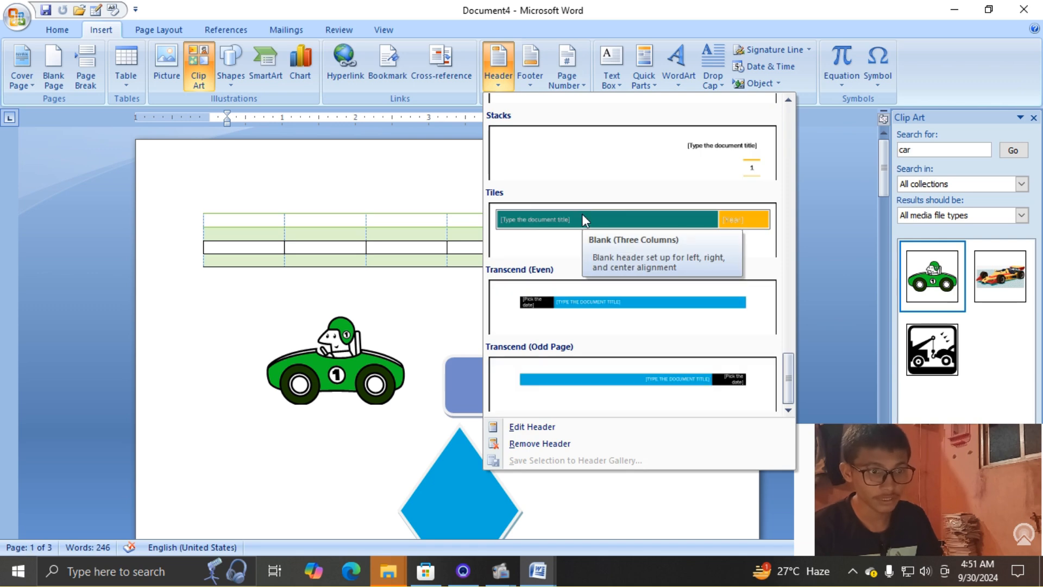
left_click(547, 256)
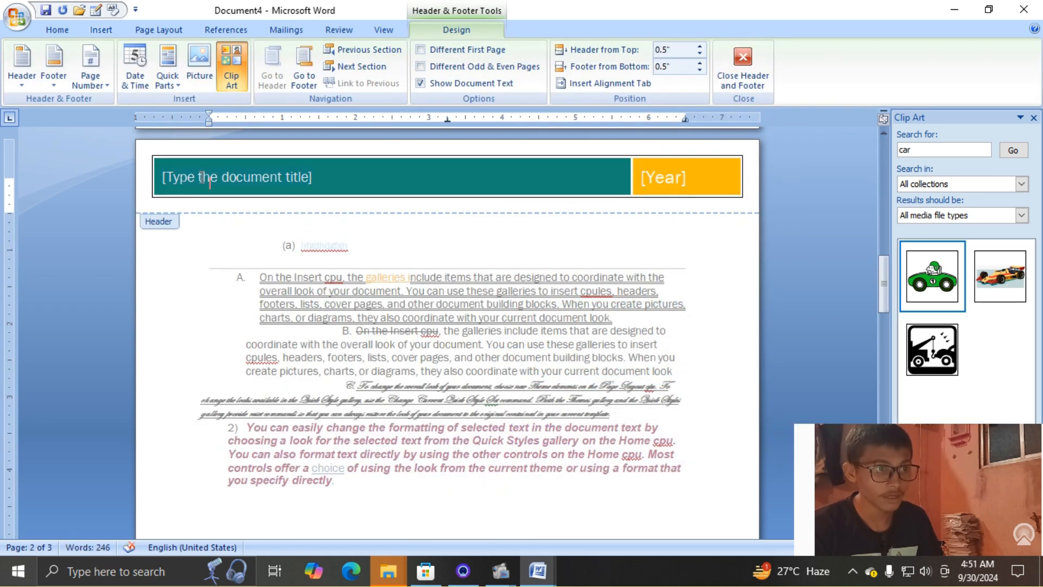
Replace the header's document title placeholder with Computer and return to editing the document body
left_click(202, 178)
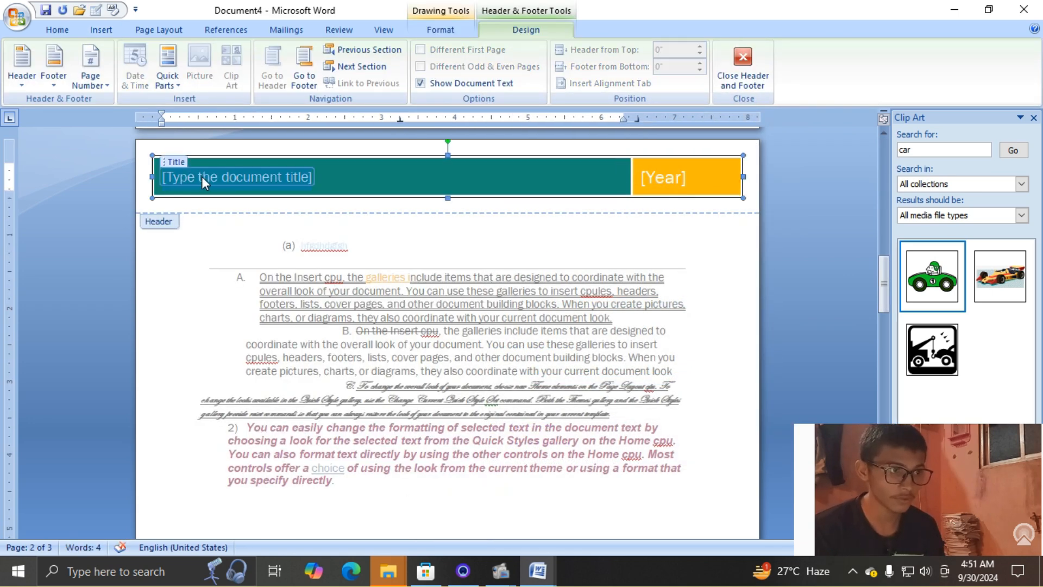
key("BackSpace")
key("BackSpace")
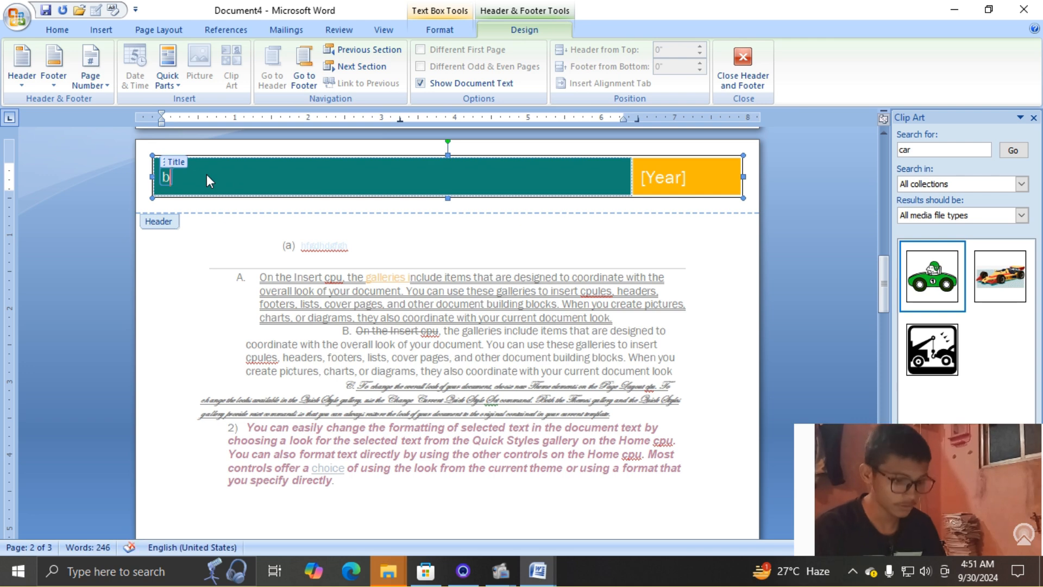
type("comp")
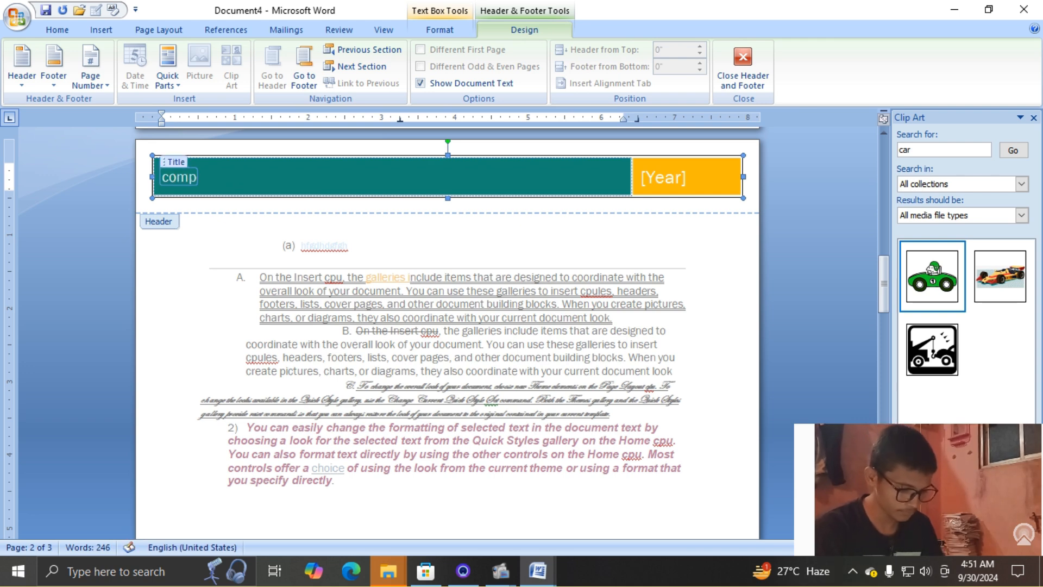
type("uter")
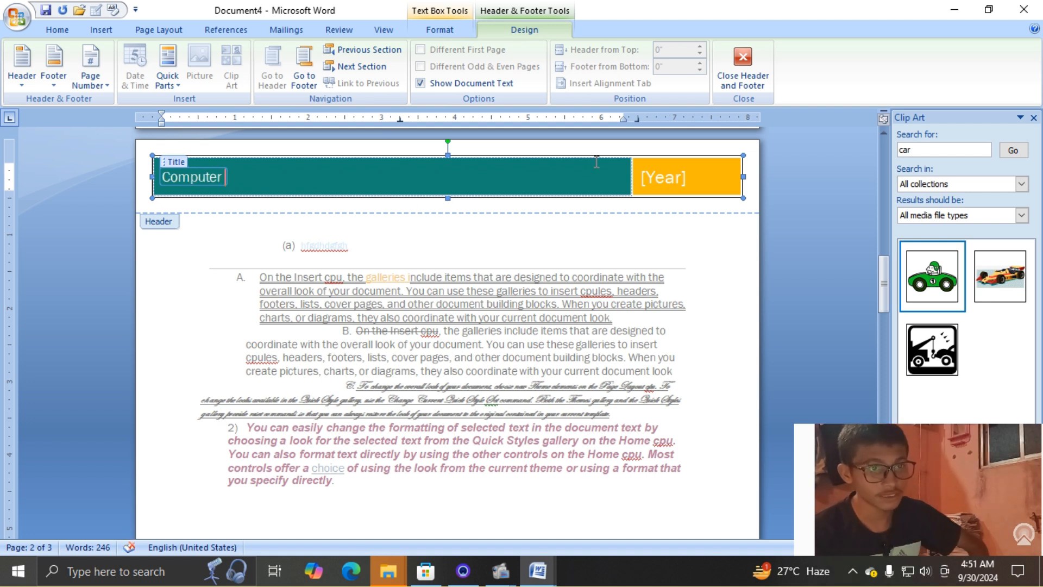
left_click(93, 30)
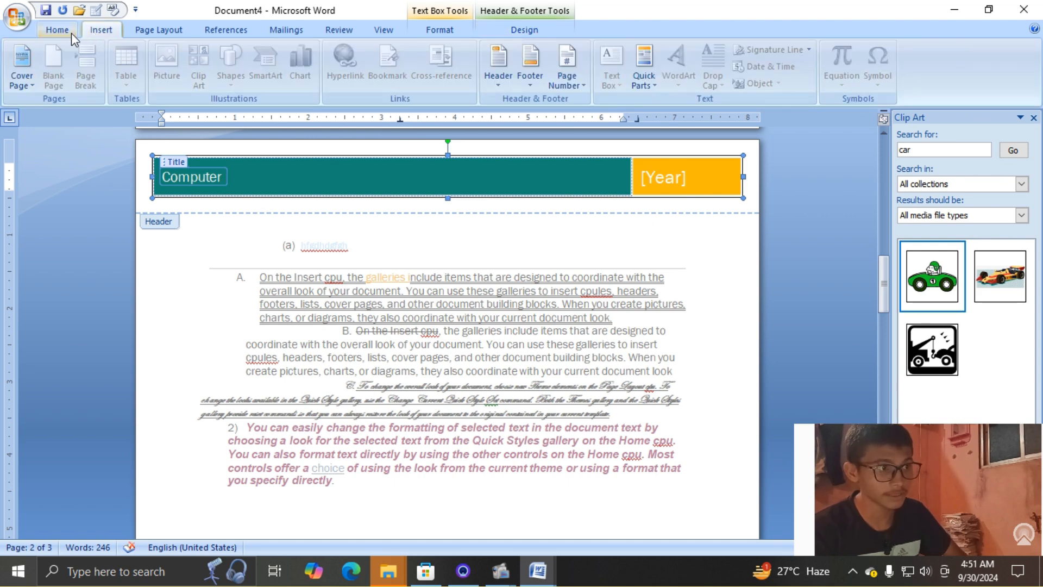
left_click(70, 32)
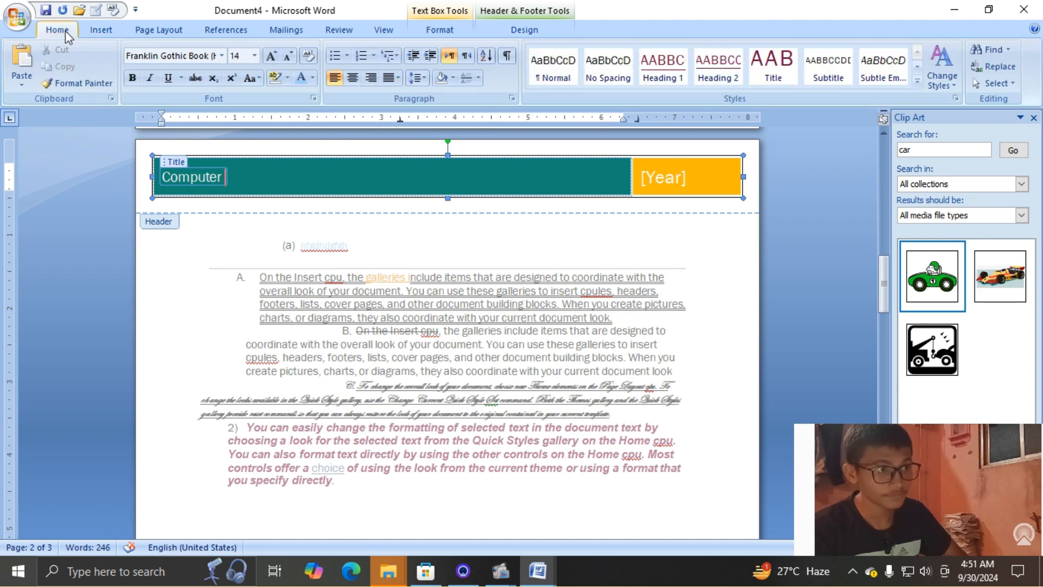
double_click(342, 304)
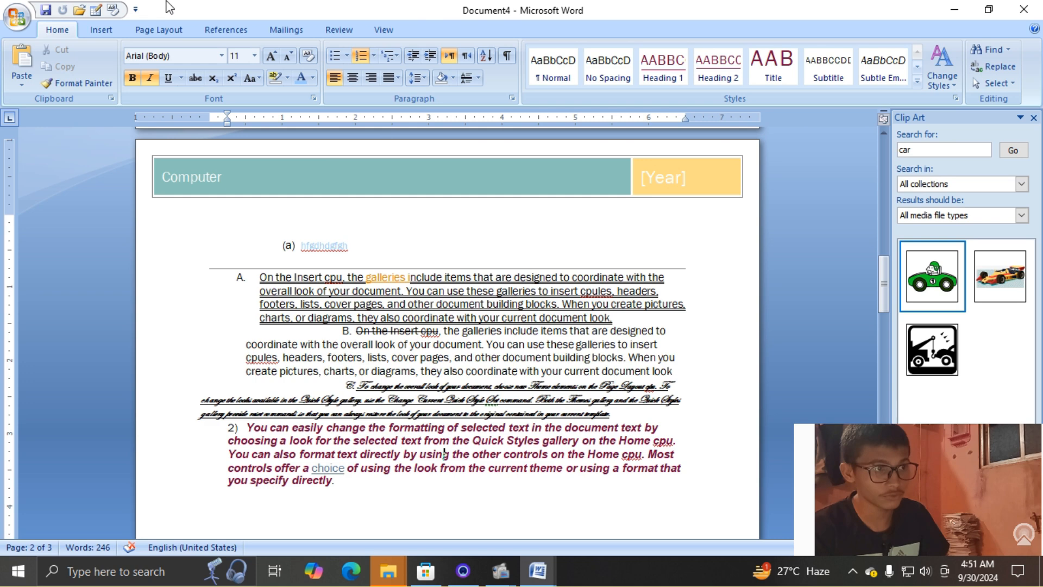
left_click(98, 31)
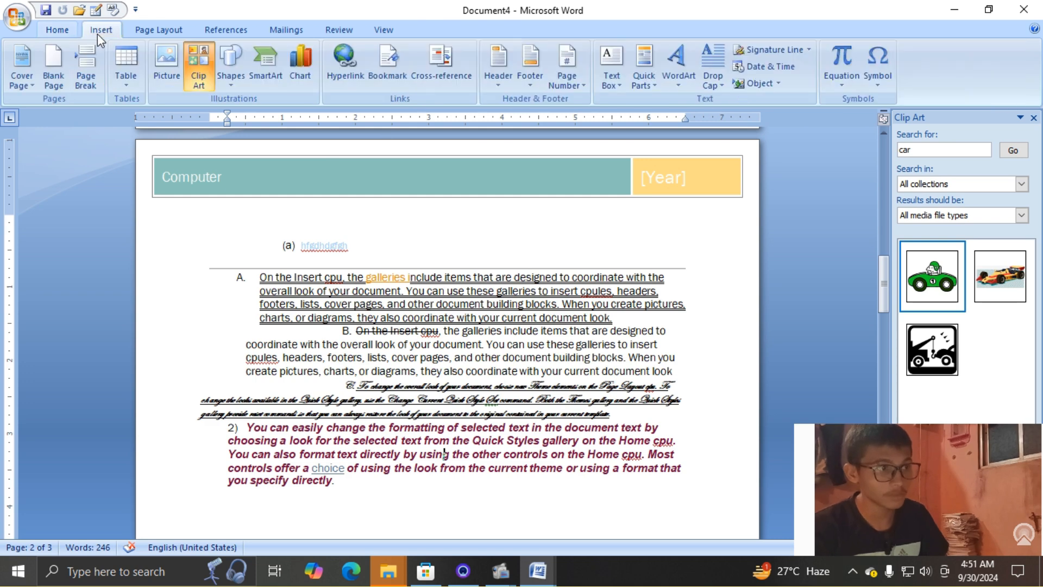
left_click(495, 79)
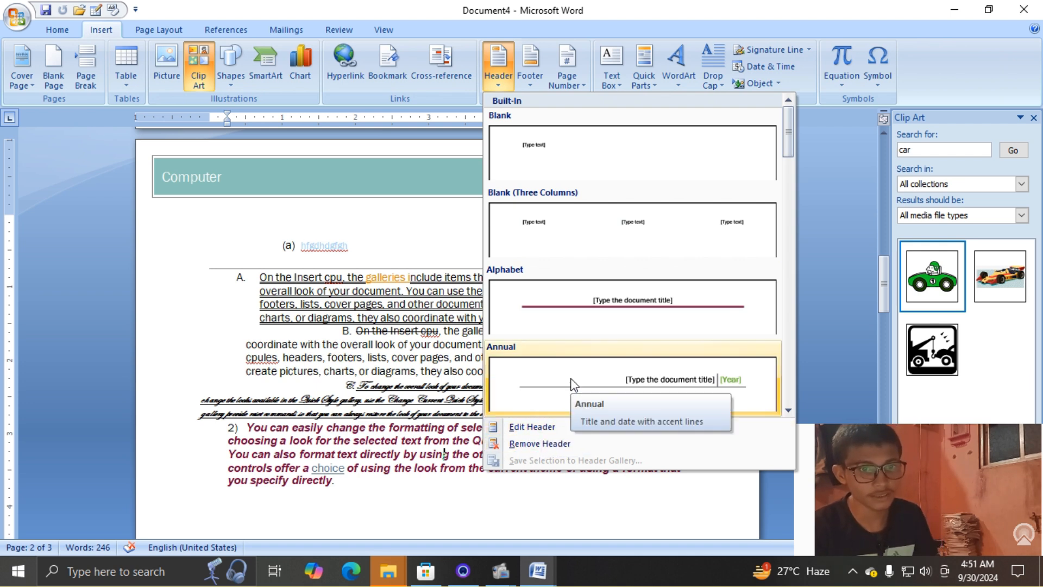
scroll(572, 384, "down", 5)
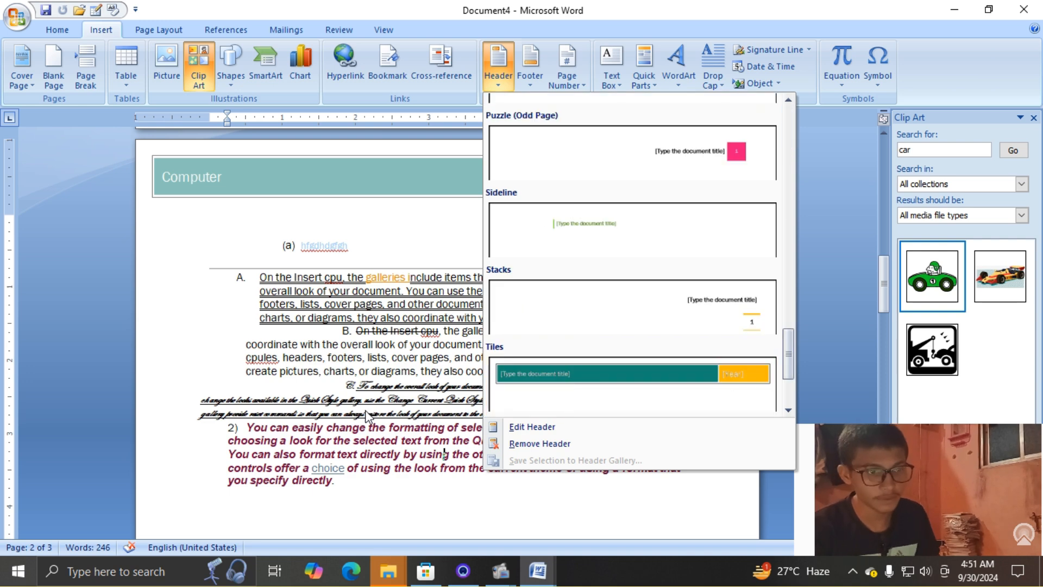
left_click(366, 411)
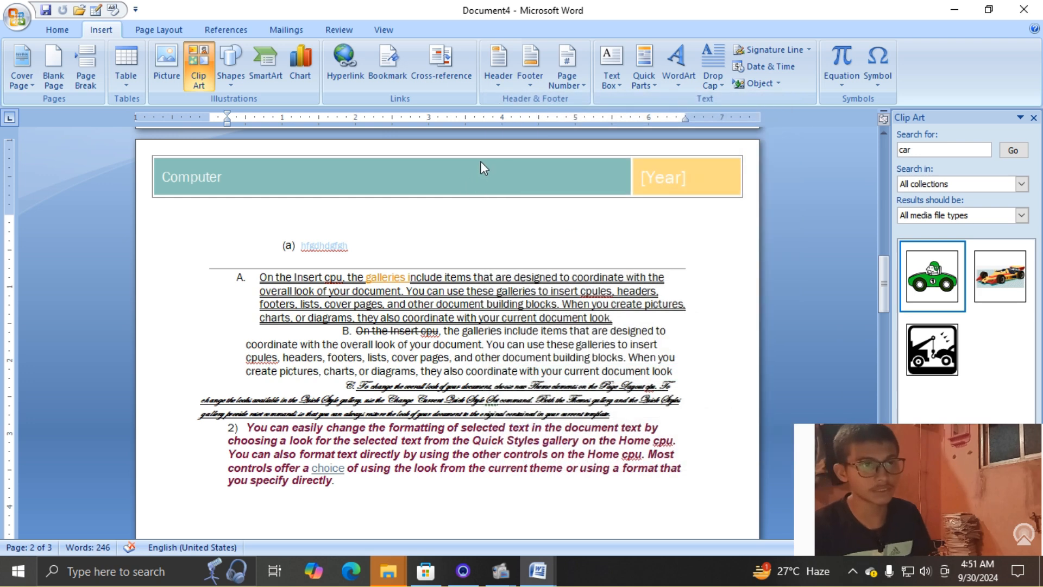
Insert the built-in Tiles footer, select its company address placeholder, and return to editing the document body
left_click(524, 81)
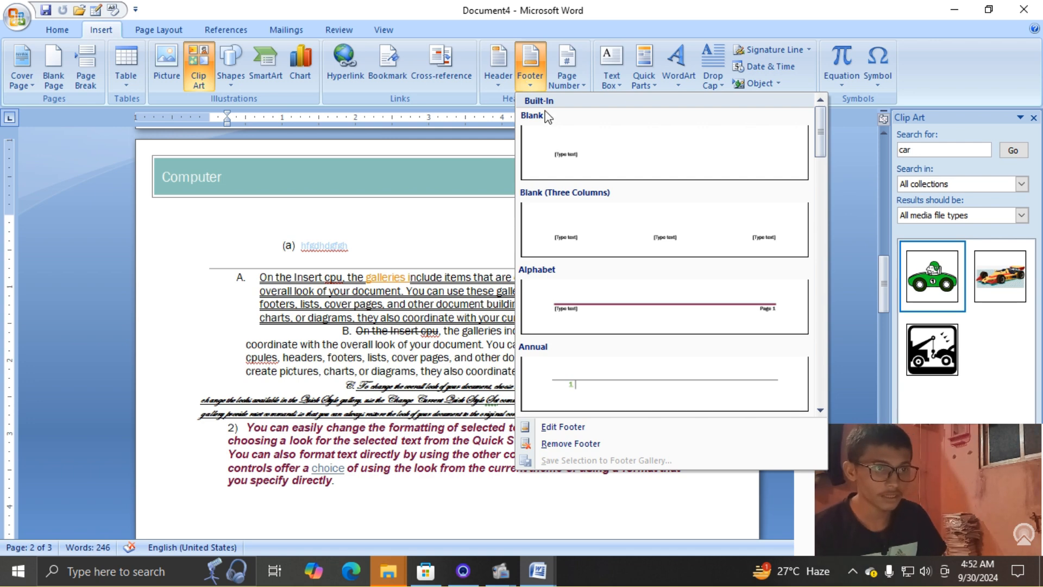
scroll(656, 263, "down", 10)
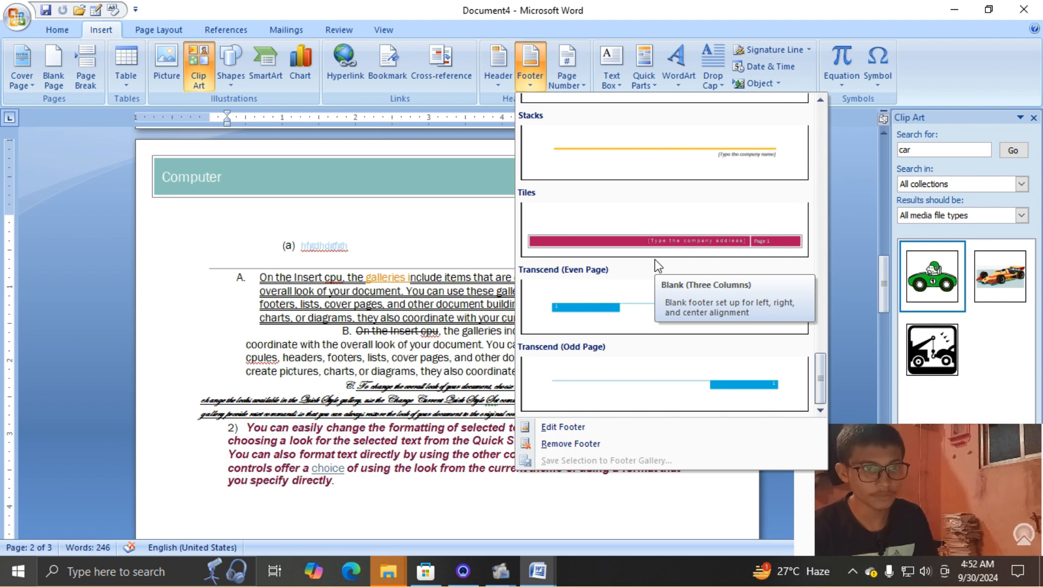
left_click(632, 238)
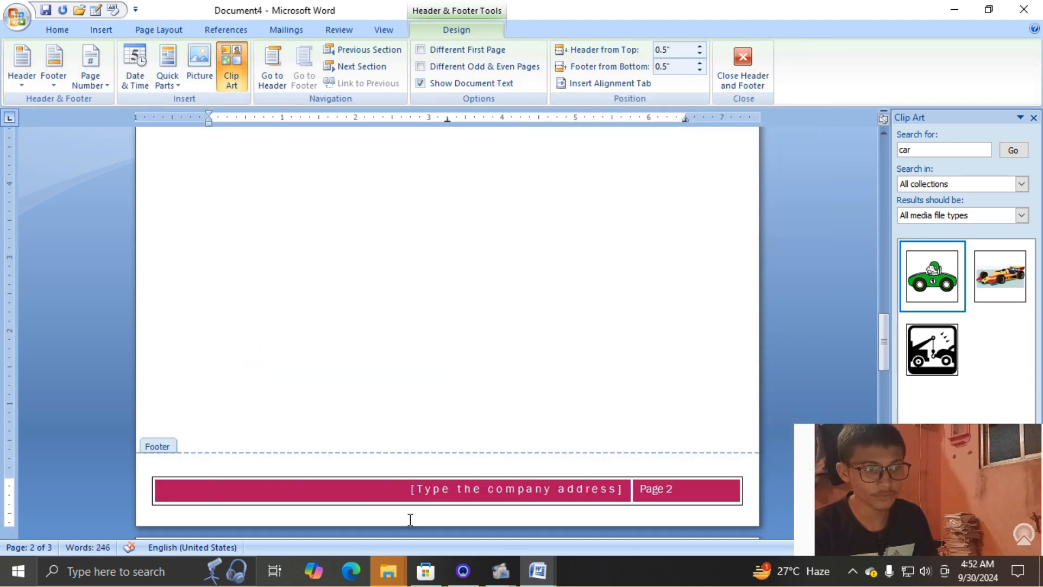
left_click(253, 496)
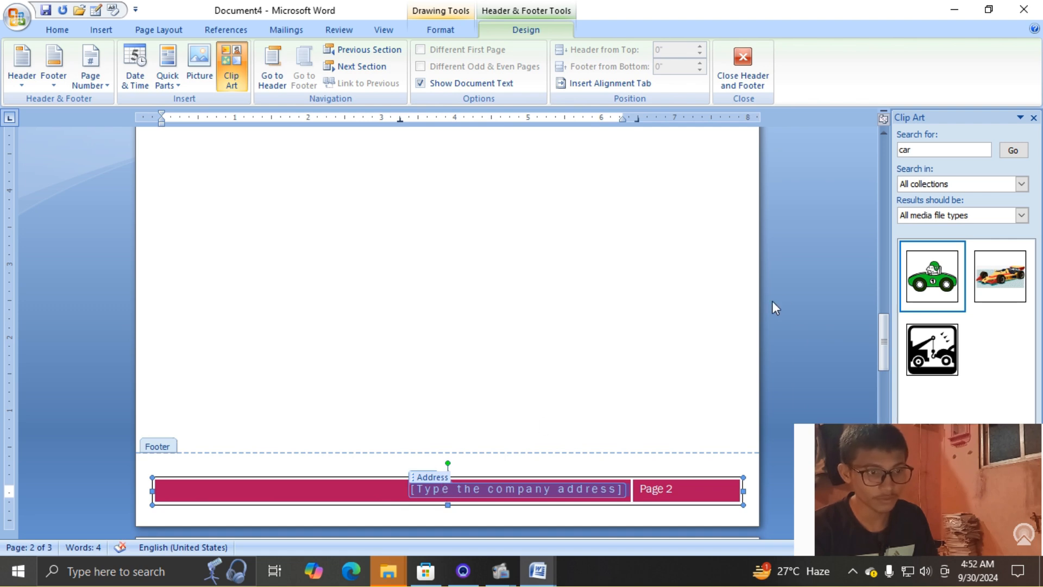
double_click(511, 346)
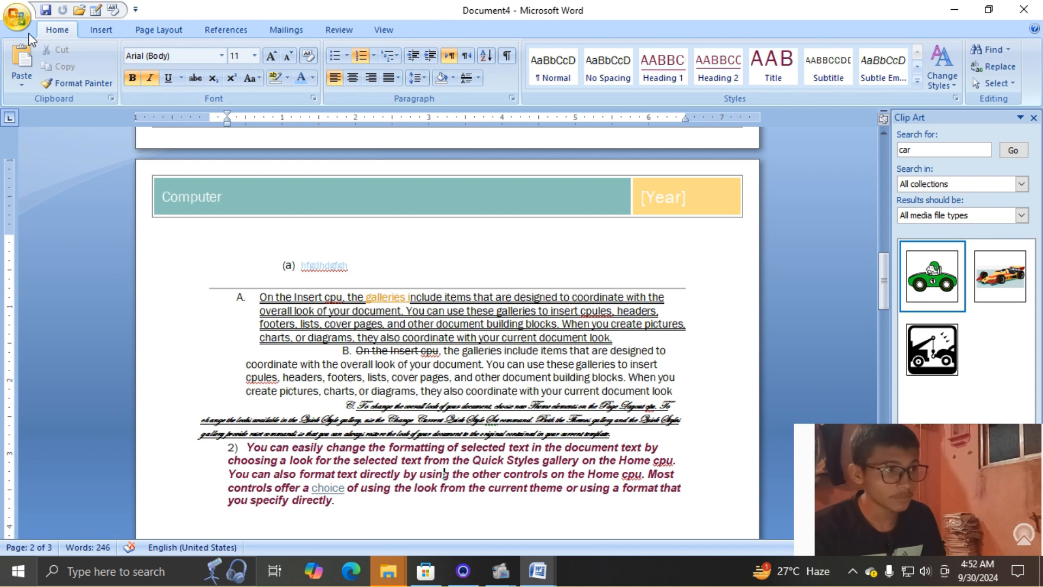
Examine the options for editing or removing the footer and the page number designs for the page margins
left_click(94, 30)
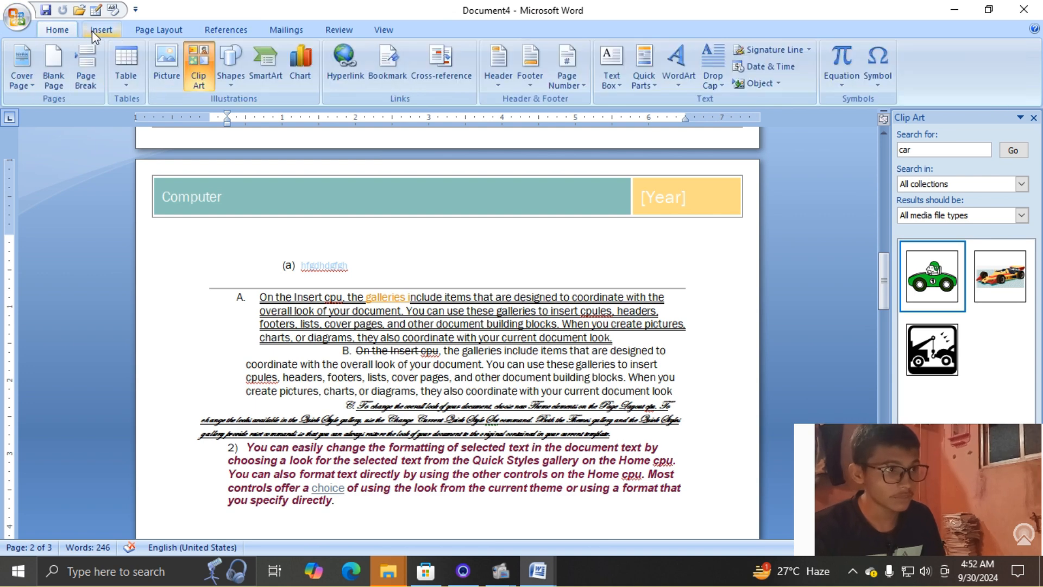
left_click(526, 71)
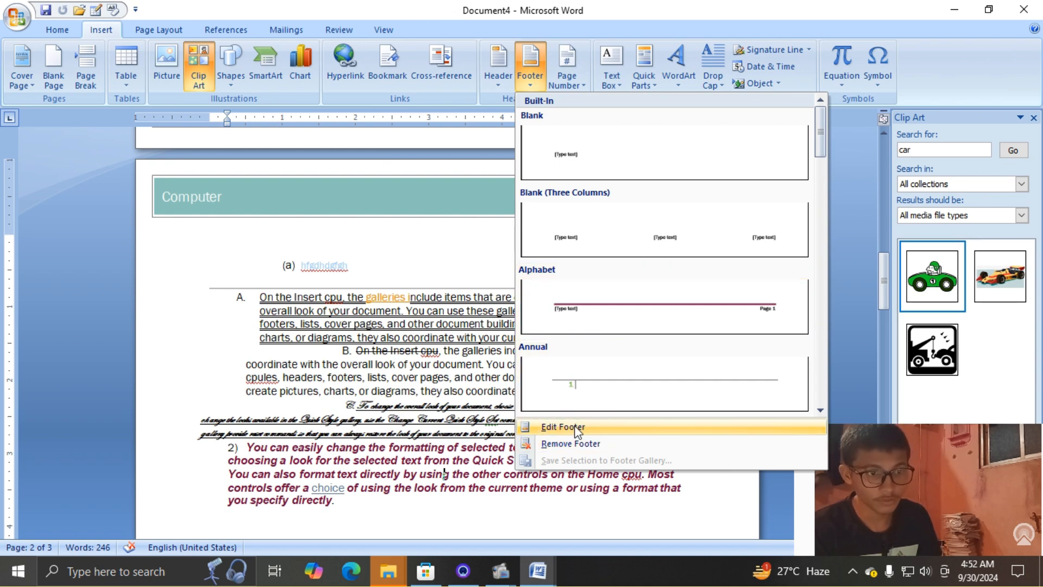
left_click(396, 407)
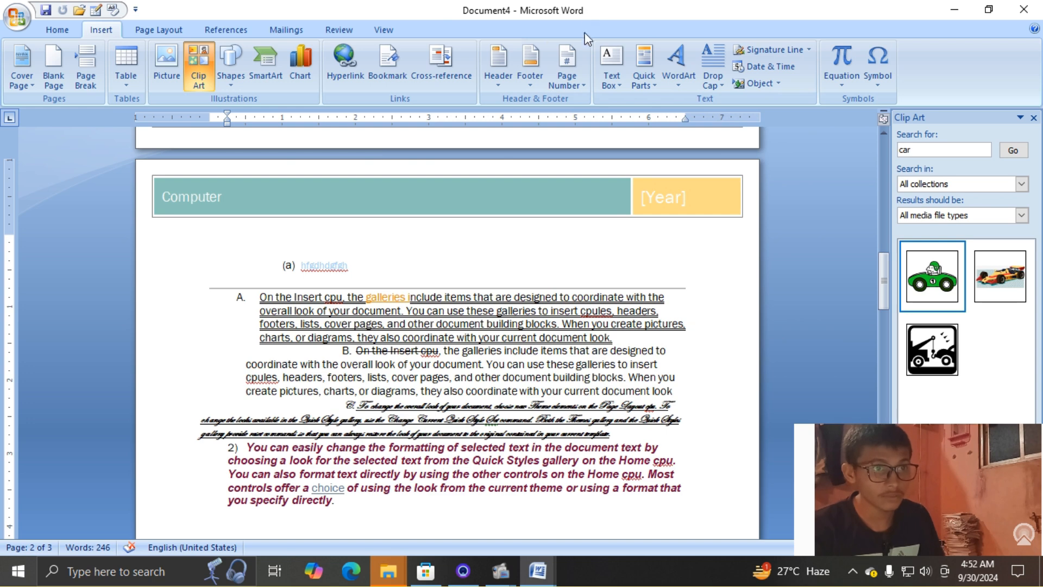
scroll(456, 348, "up", 10)
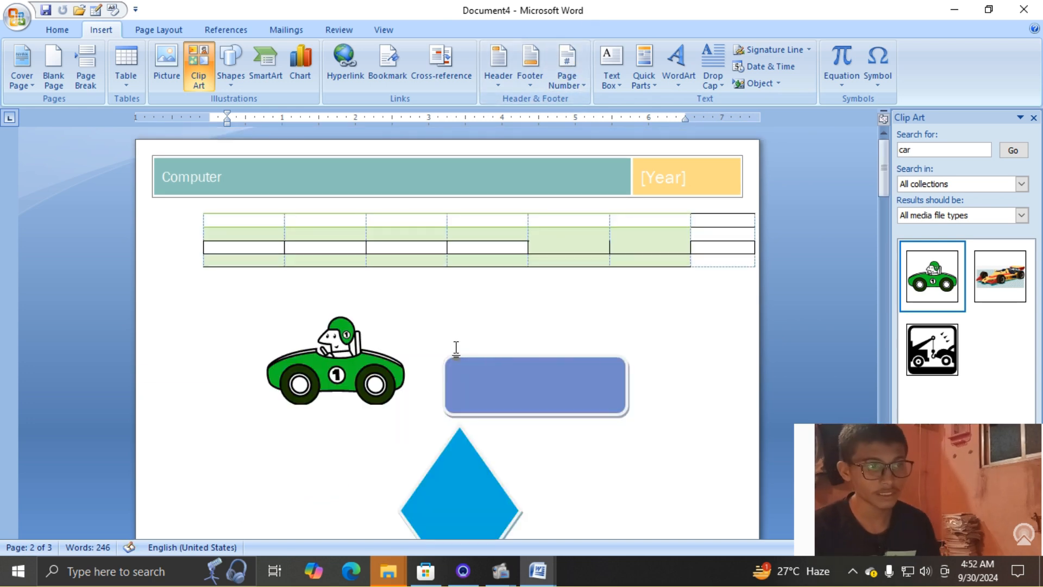
scroll(425, 352, "down", 6)
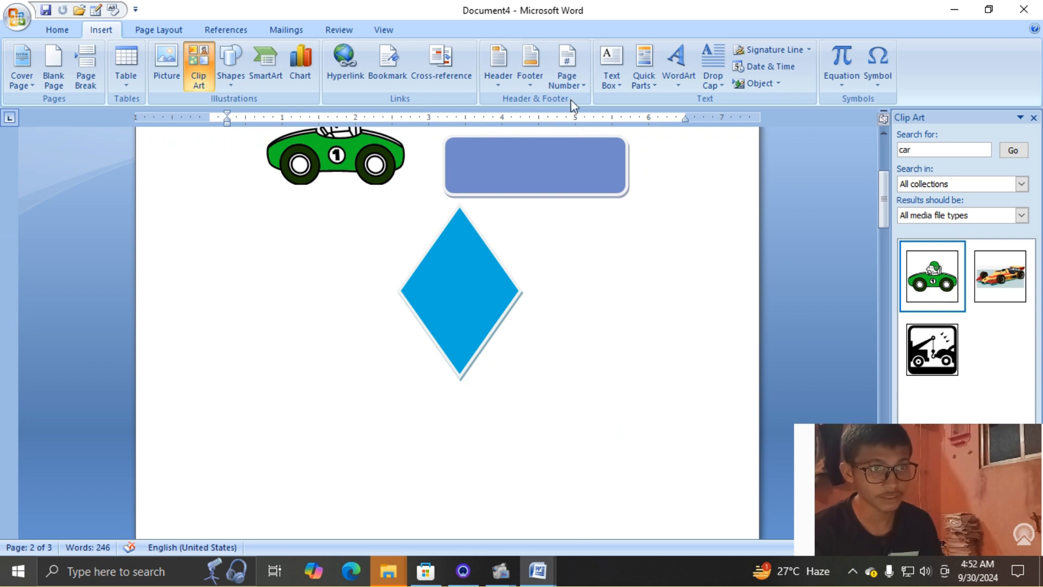
left_click(568, 73)
mouse_move(607, 135)
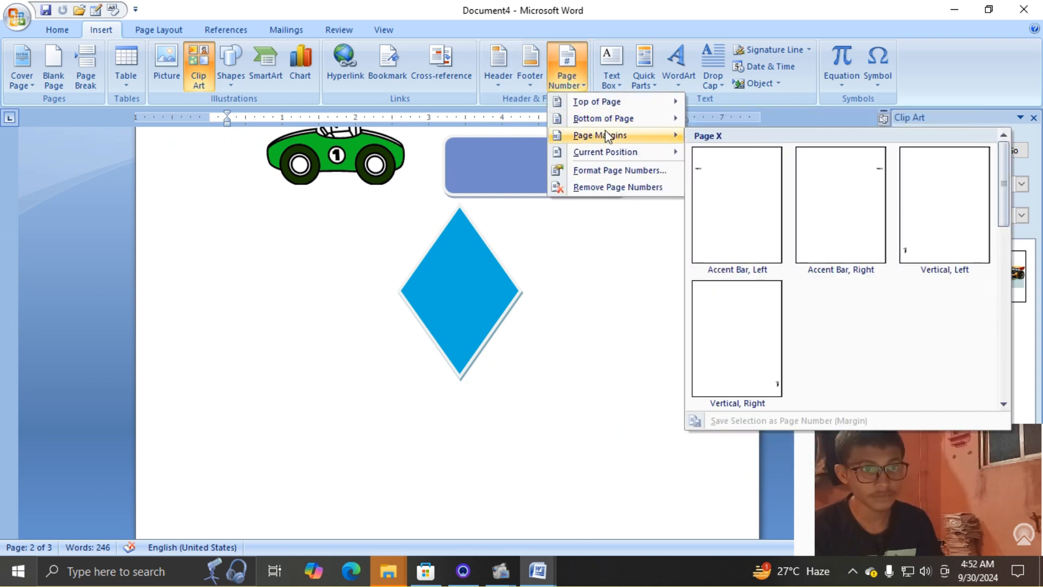
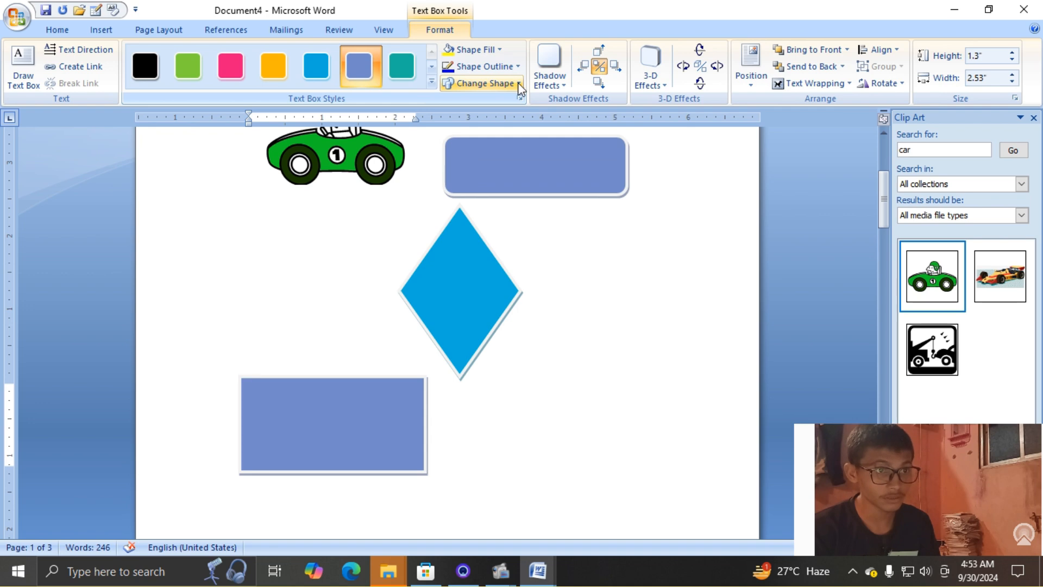
Change the text box below the blue diamond to an up-down arrow shape and finally to a parallelogram
left_click(530, 175)
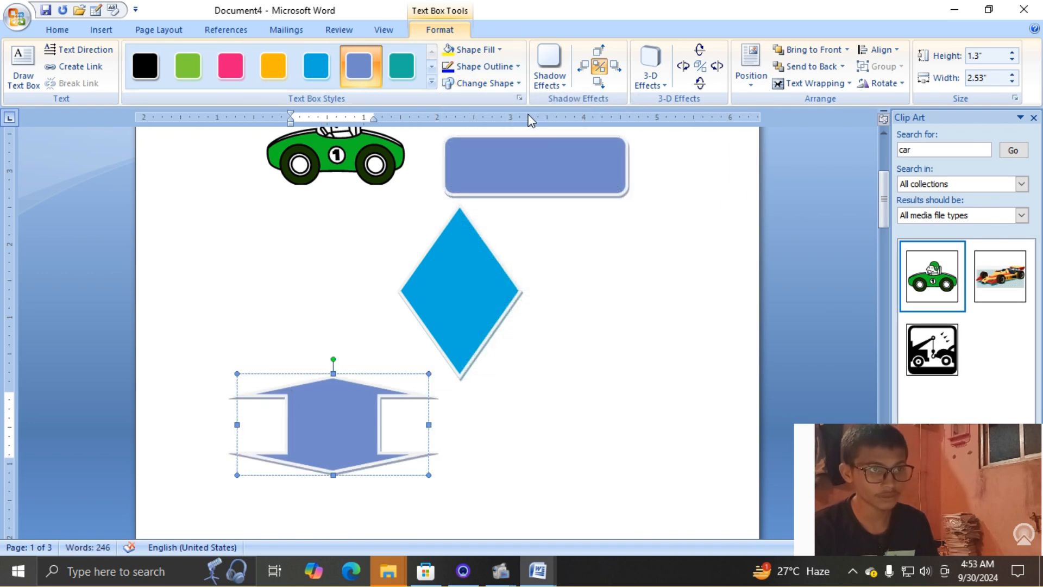
left_click(518, 83)
left_click(495, 238)
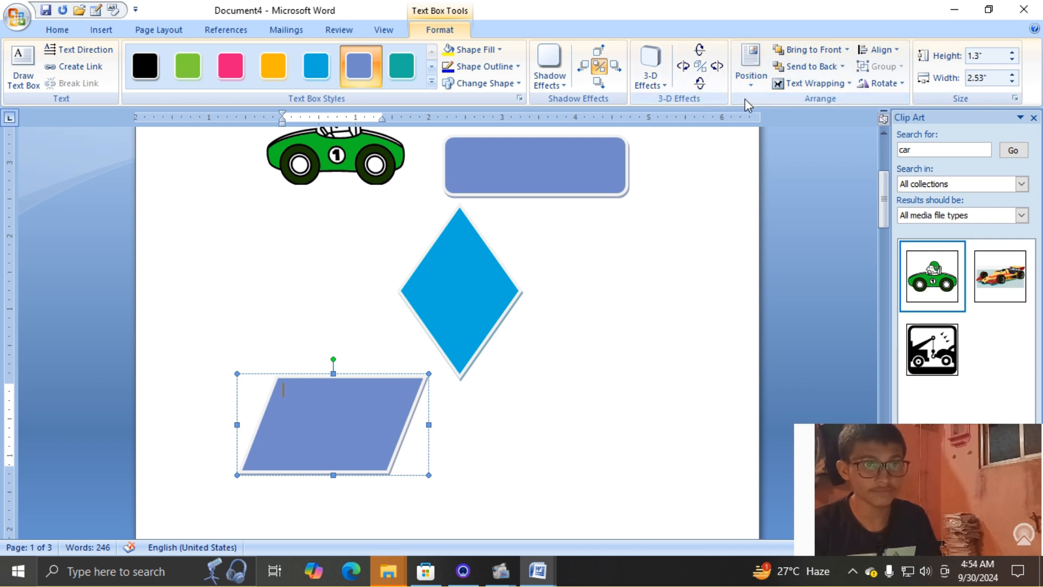
Turn on the 3-D effect for the parallelogram text box and tilt it repeatedly in different directions
left_click(756, 74)
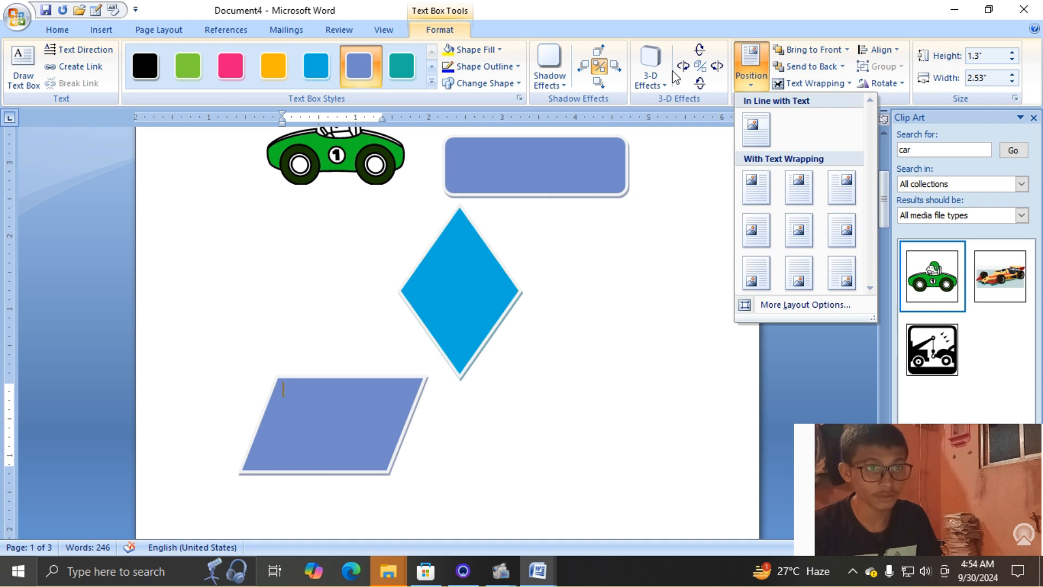
left_click(662, 84)
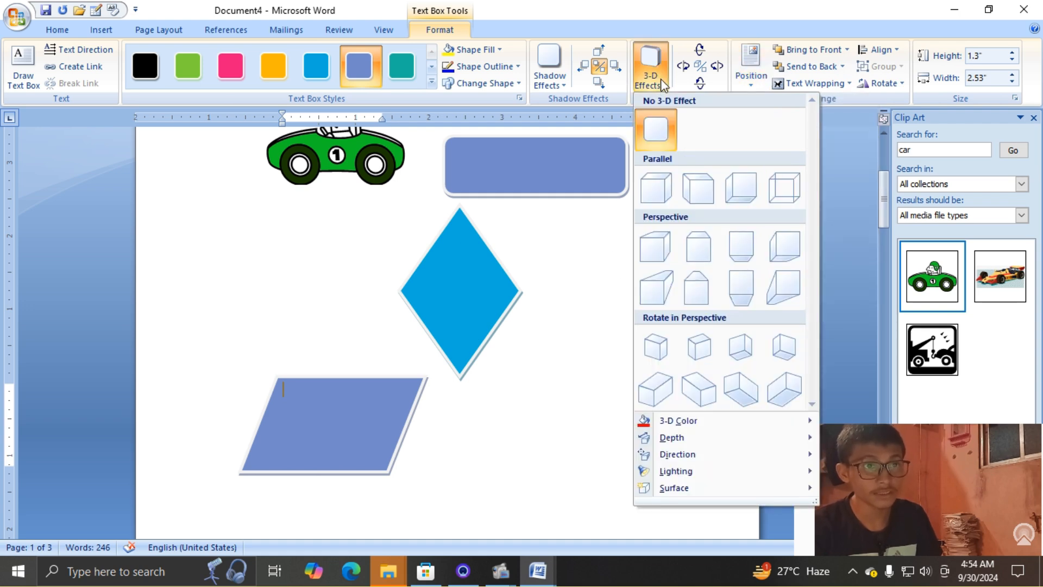
left_click(600, 242)
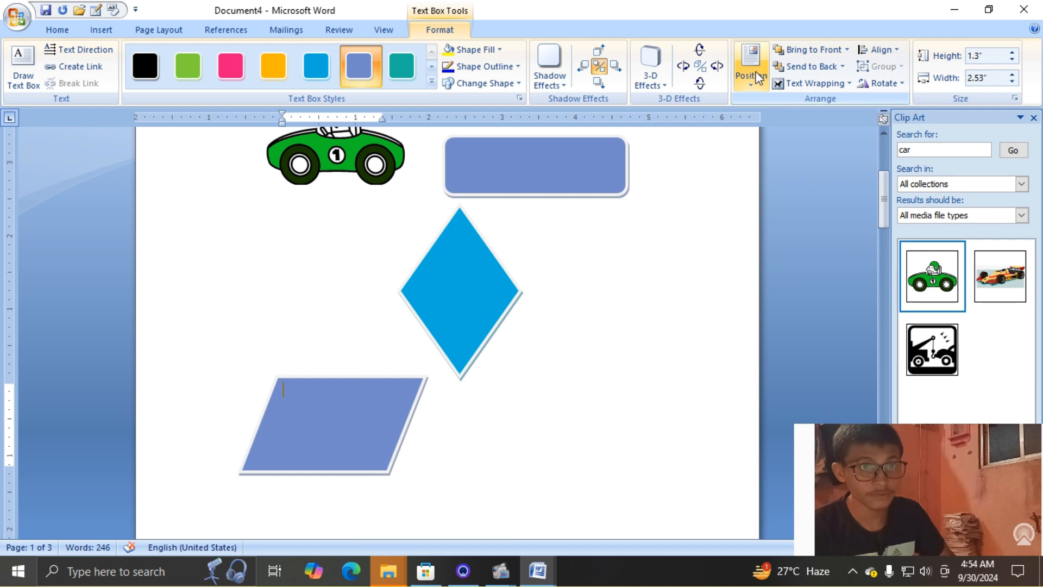
left_click(701, 60)
left_click(717, 67)
left_click(700, 83)
left_click(682, 66)
left_click(683, 66)
left_click(683, 66)
left_click(699, 50)
left_click(717, 67)
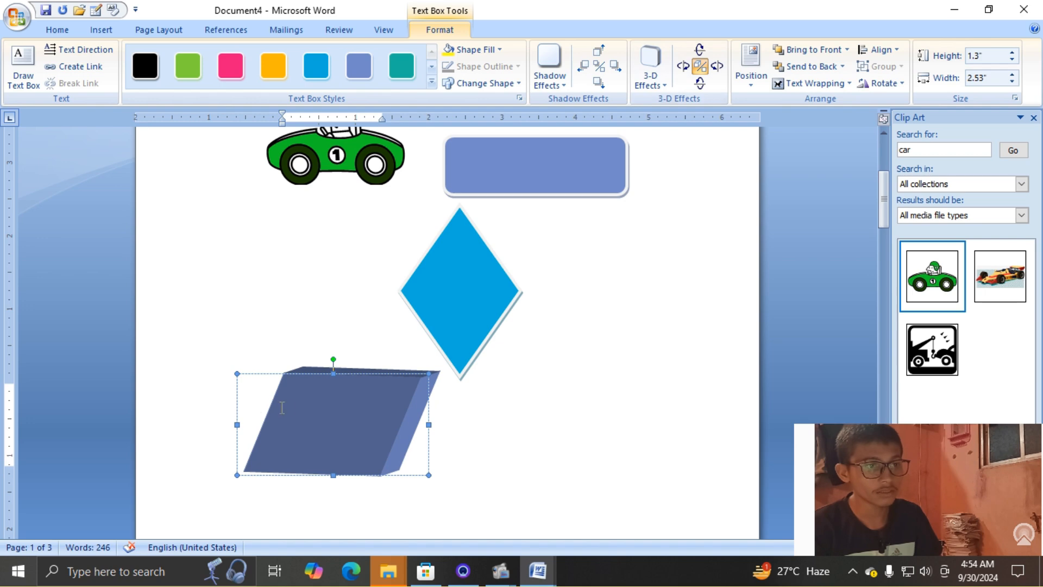
Enter the trial text rrty inside the 3-D parallelogram and delete it again
type("rr")
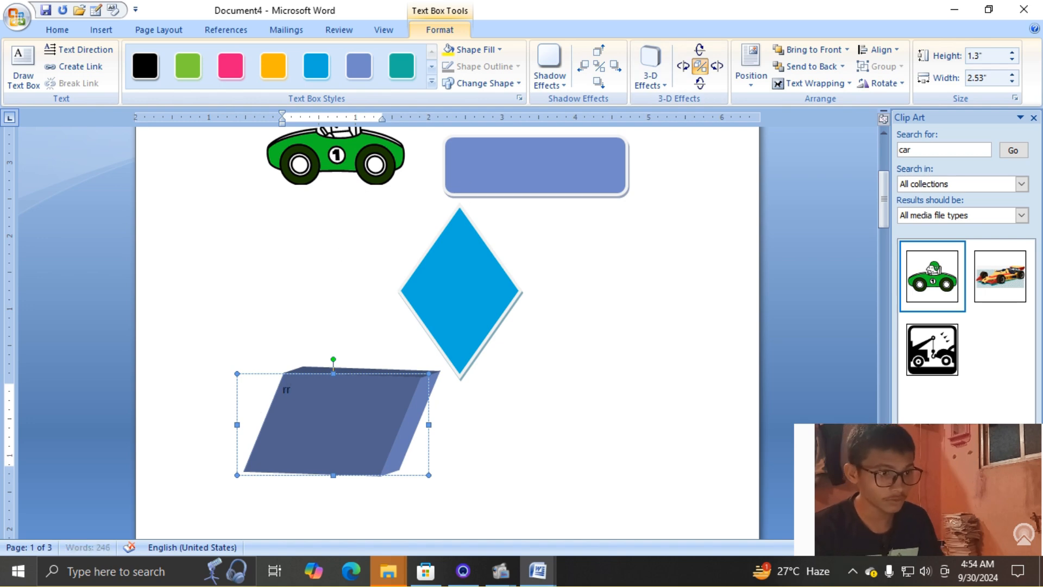
type("ty")
key("BackSpace")
key("BackSpace")
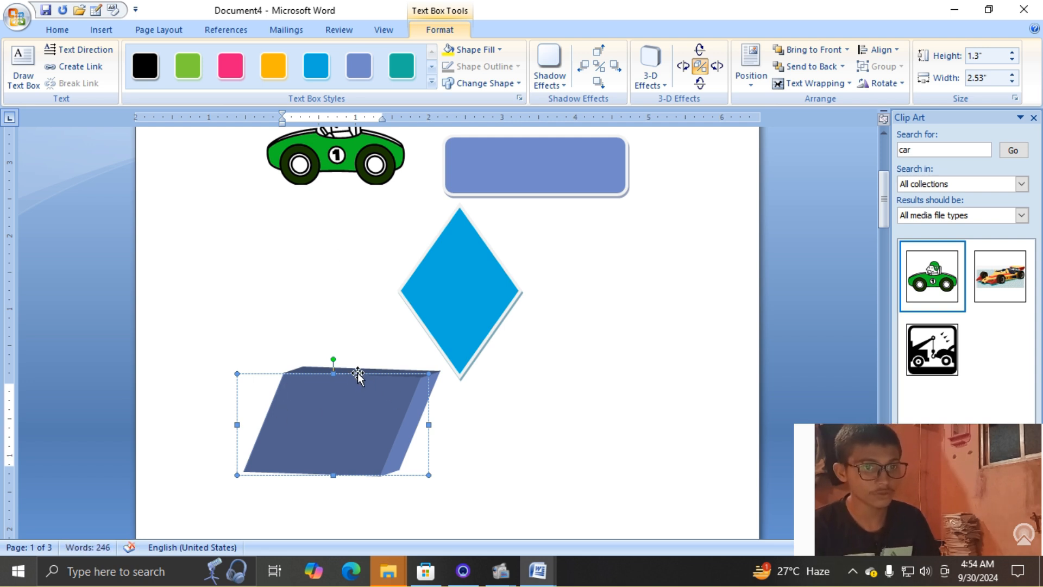
Select the blue diamond and examine the list of available building blocks in the Building Blocks Organizer
left_click(477, 258)
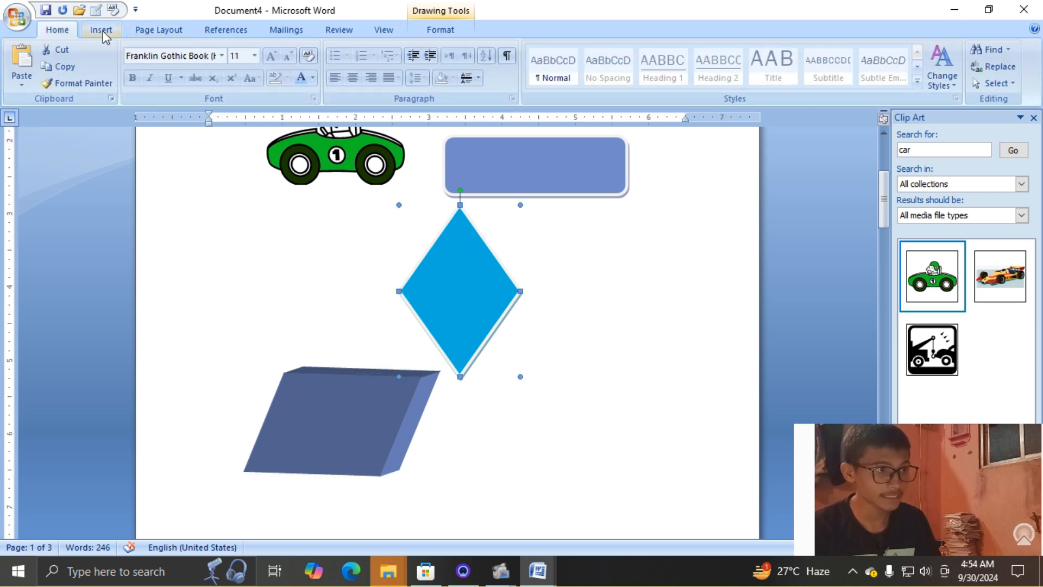
left_click(102, 32)
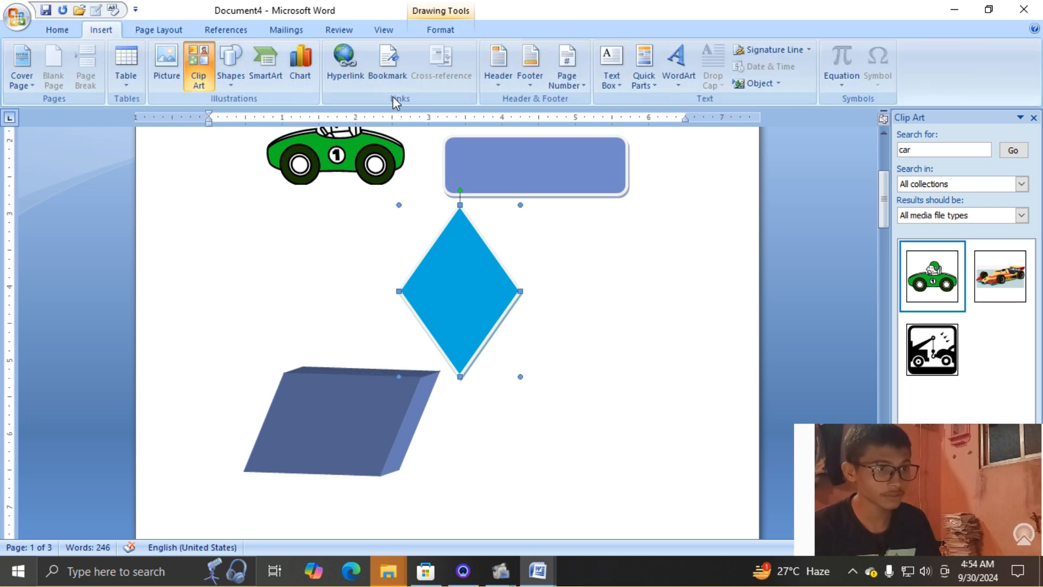
left_click(645, 63)
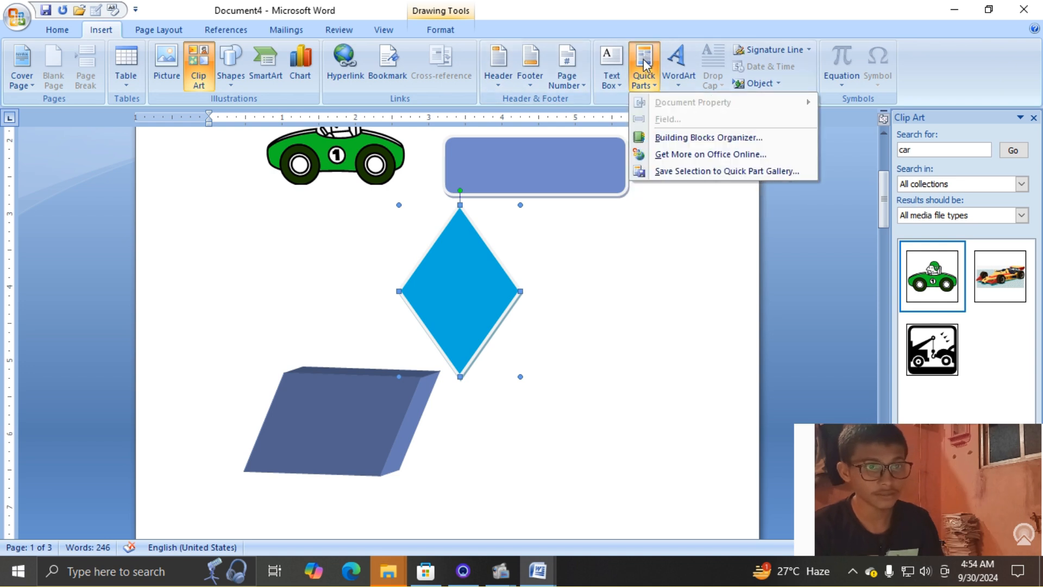
left_click(687, 140)
scroll(380, 211, "down", 20)
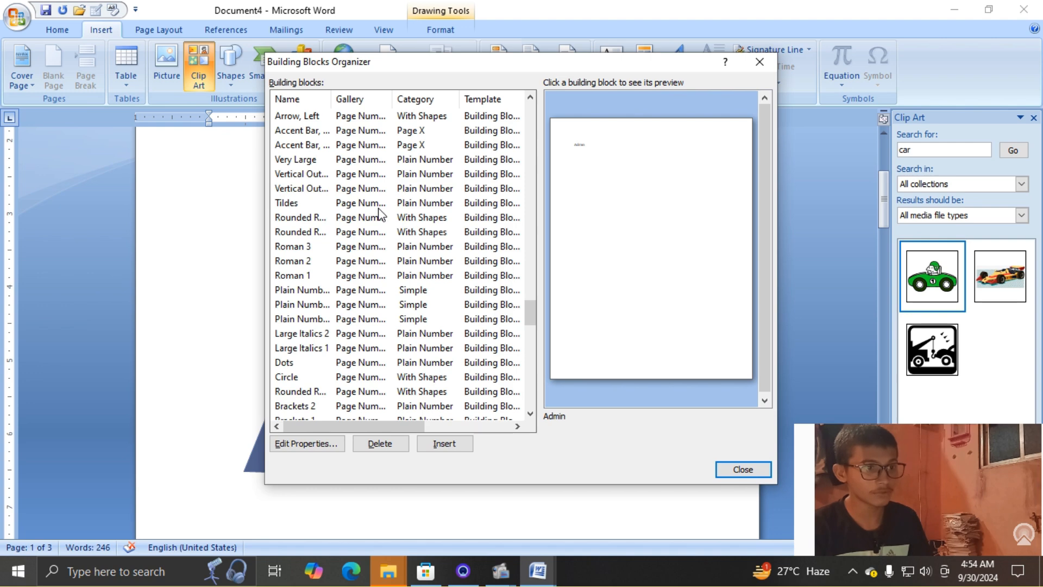
scroll(380, 215, "down", 10)
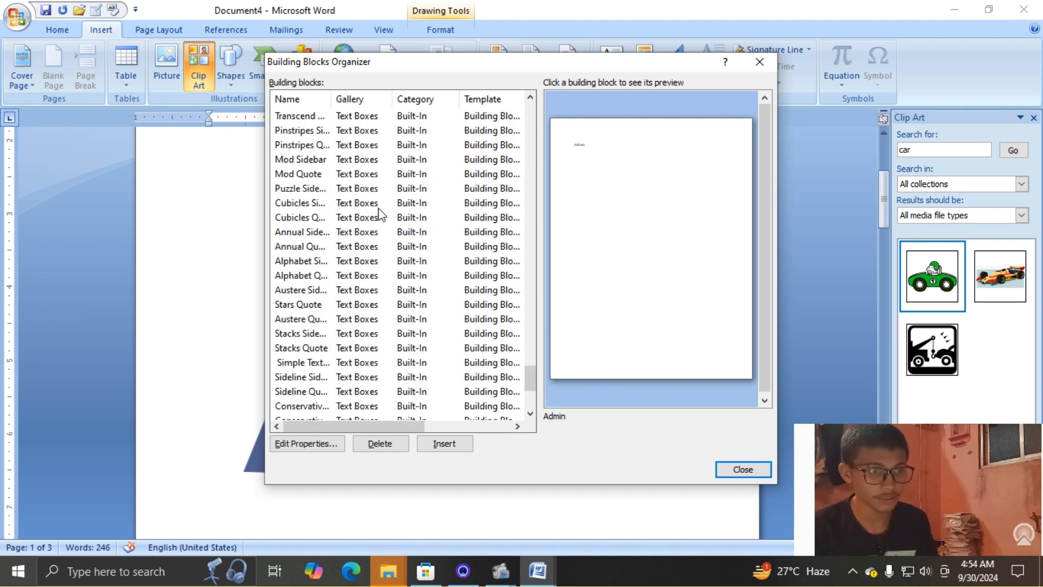
scroll(380, 214, "down", 4)
scroll(380, 214, "up", 15)
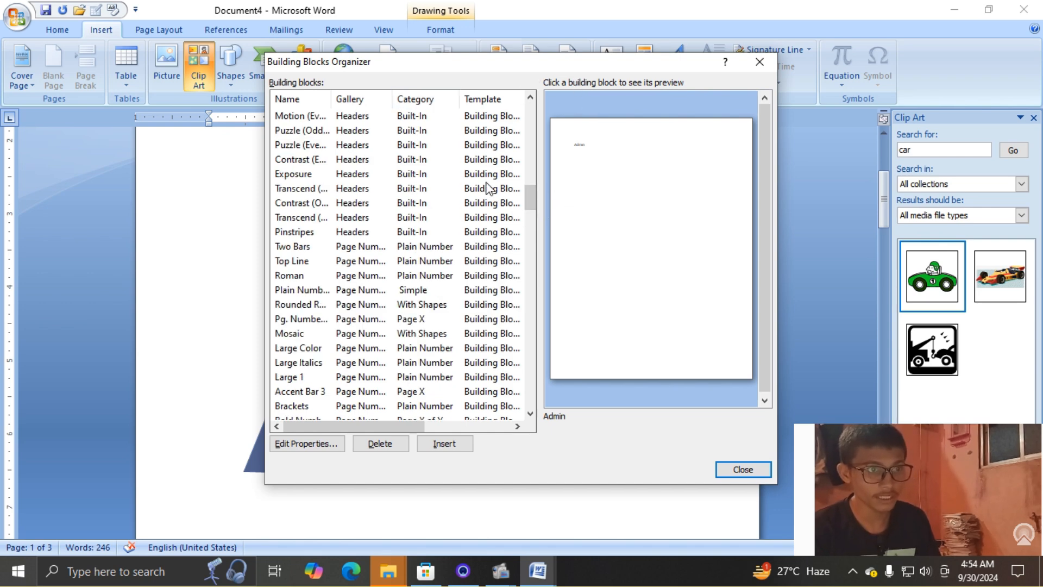
scroll(478, 187, "up", 10)
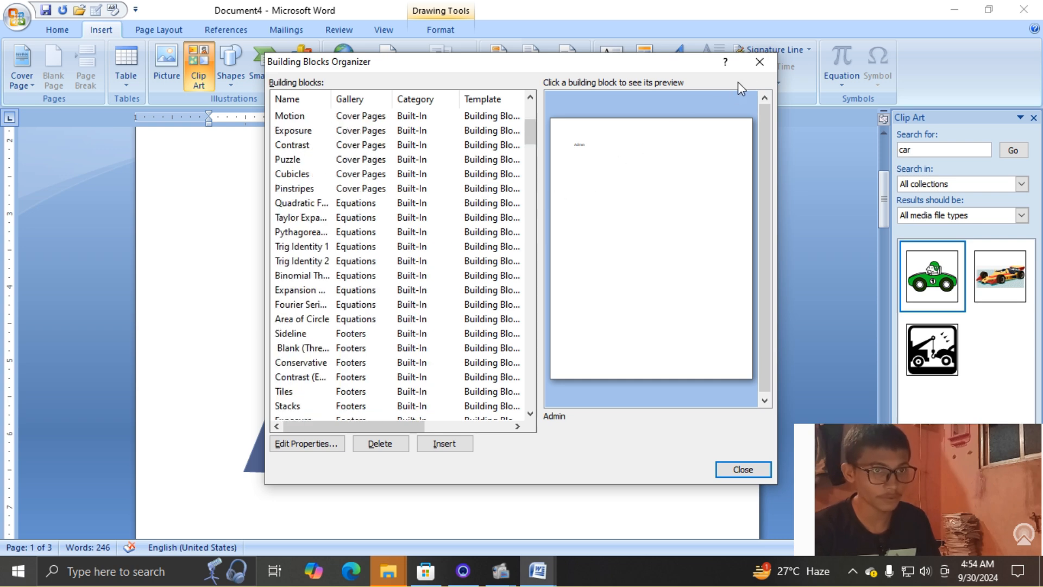
scroll(381, 223, "up", 5)
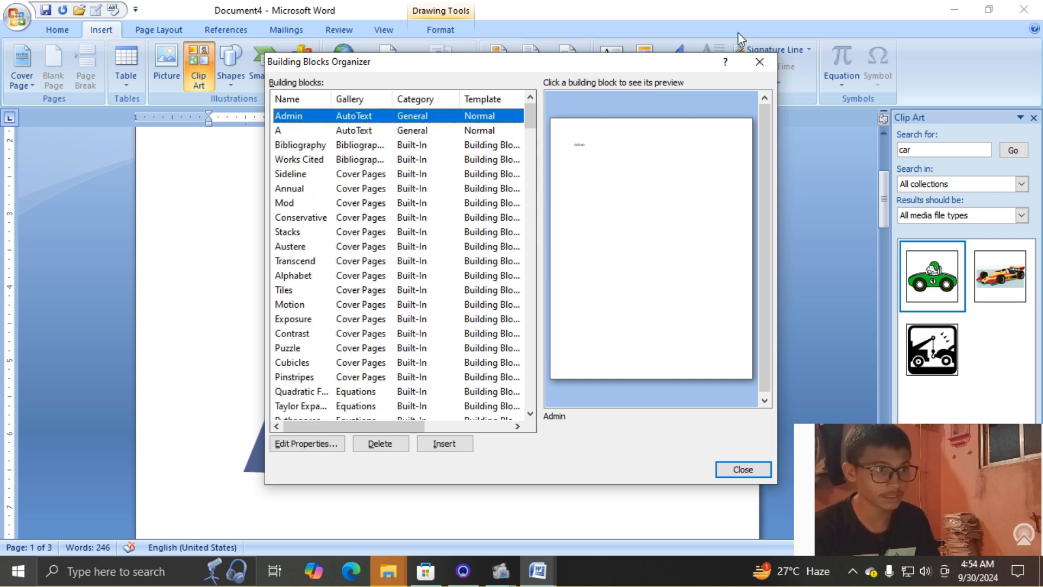
left_click(760, 61)
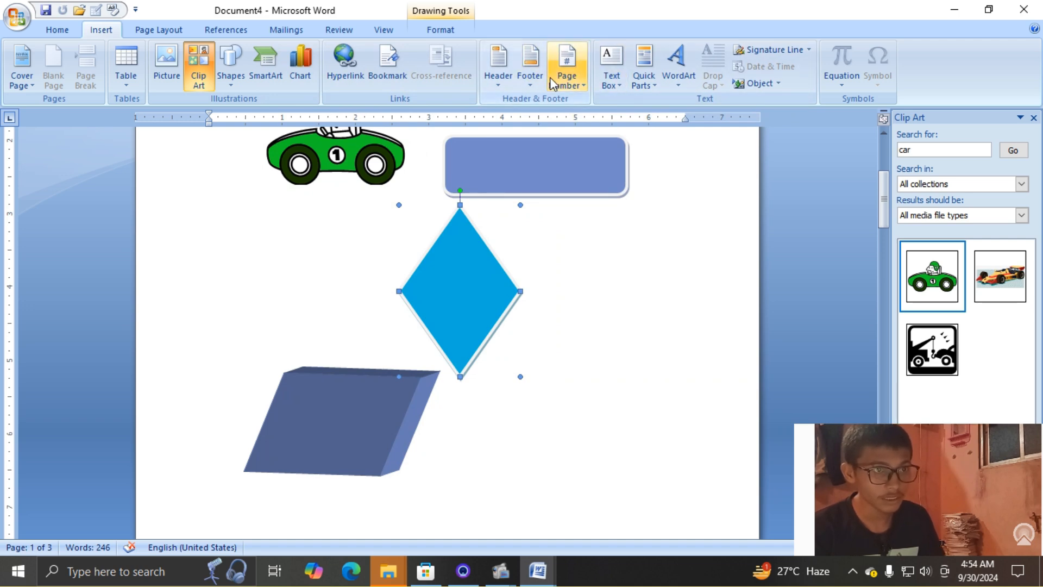
Save the numbered paragraph starting with "You can easily change the formatting" to the Quick Part Gallery under the name mouse
left_click(641, 64)
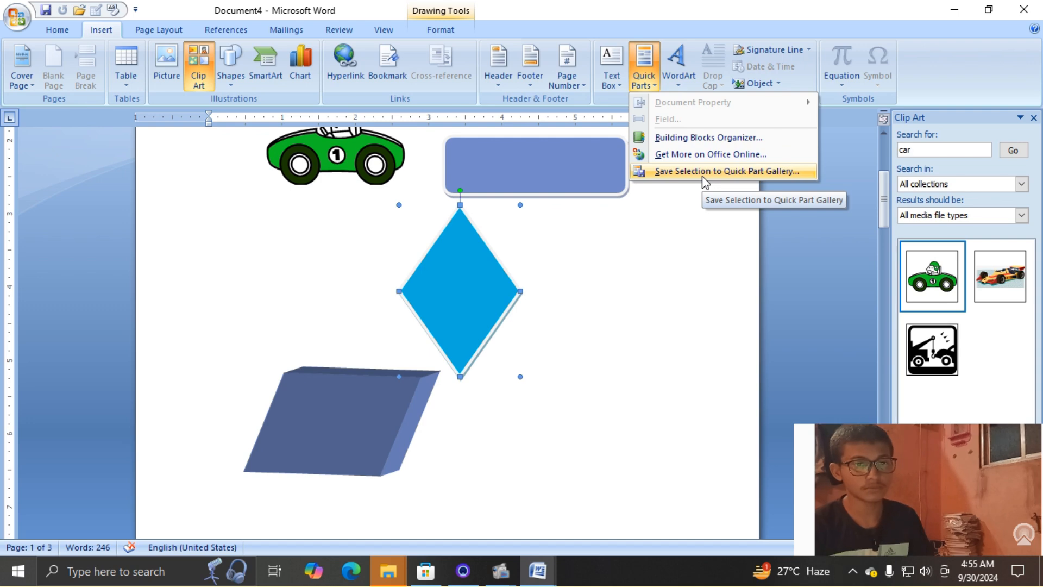
scroll(658, 253, "up", 5)
left_click(659, 253)
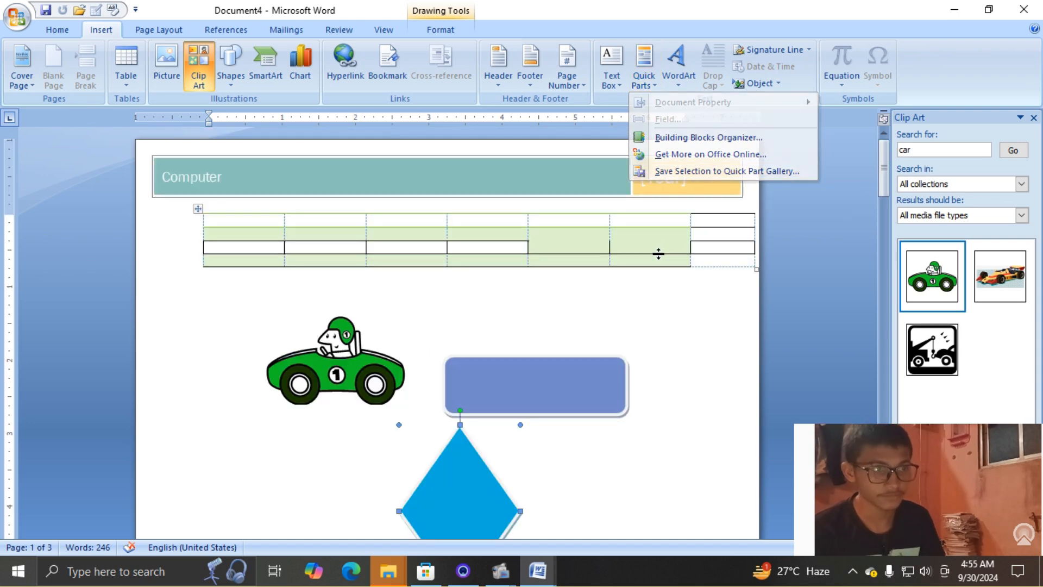
scroll(658, 254, "down", 20)
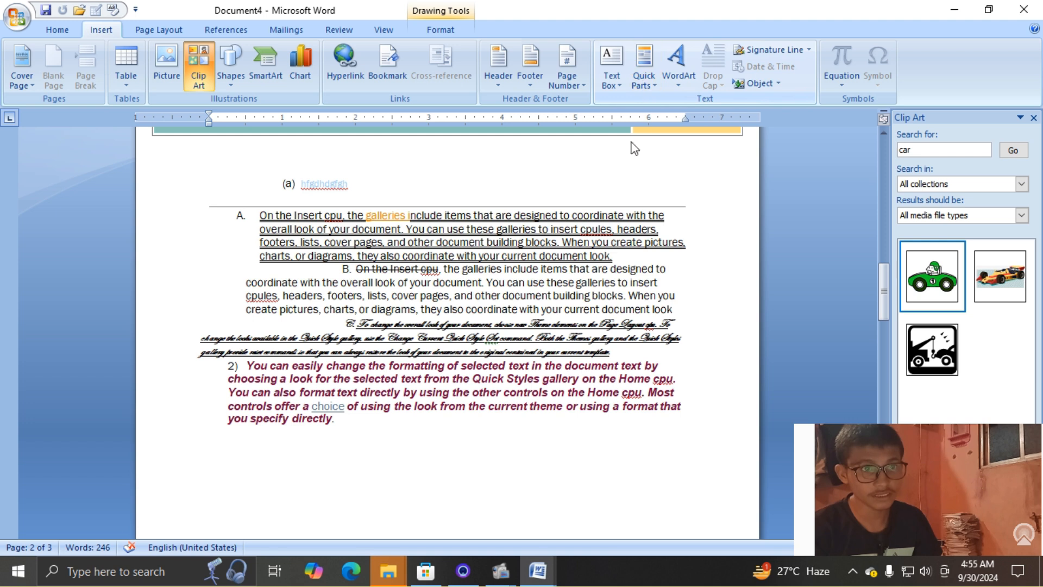
left_click_drag(246, 365, 334, 419)
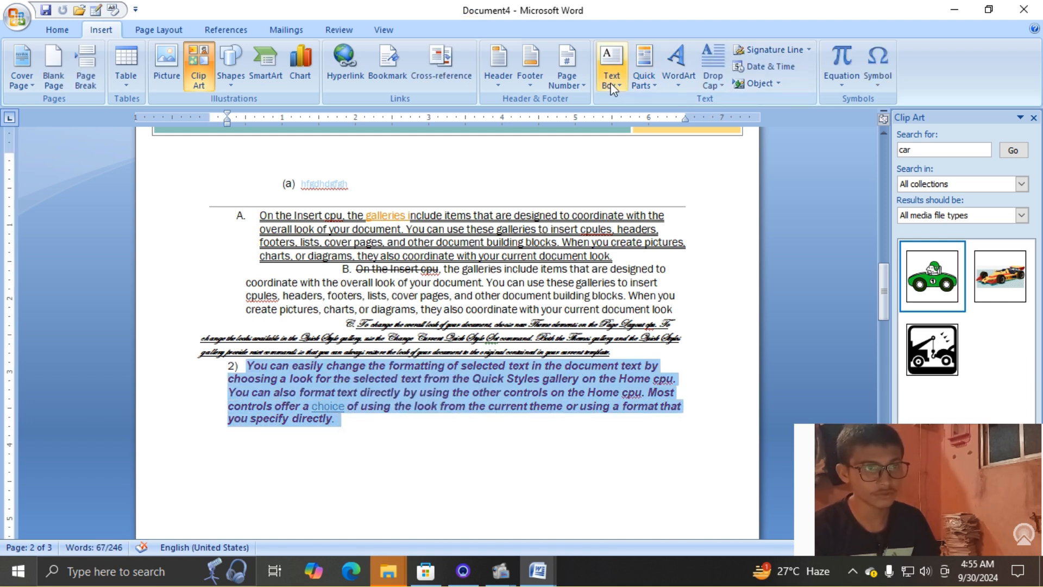
left_click(644, 68)
left_click(685, 170)
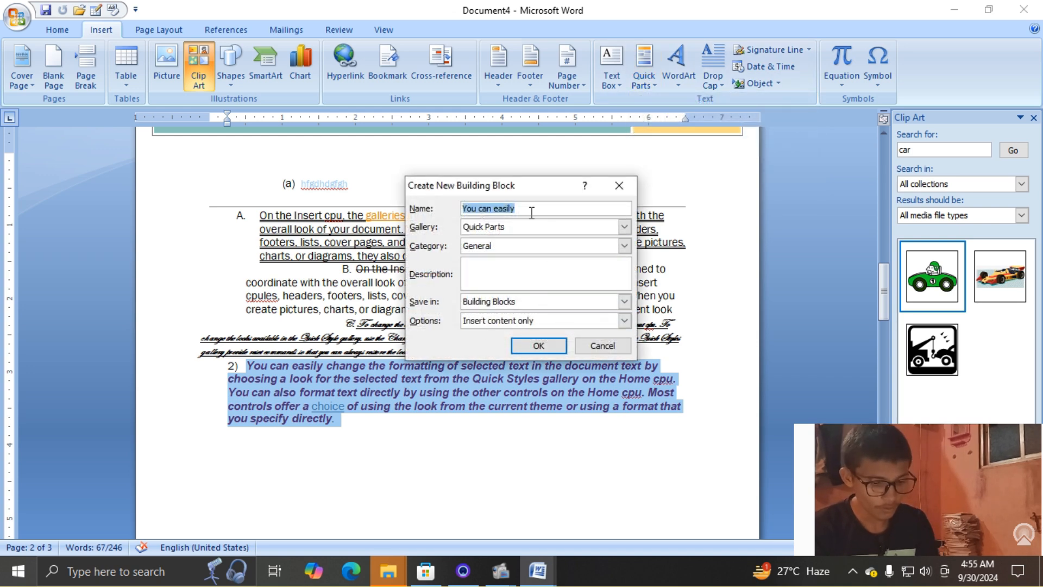
key("BackSpace")
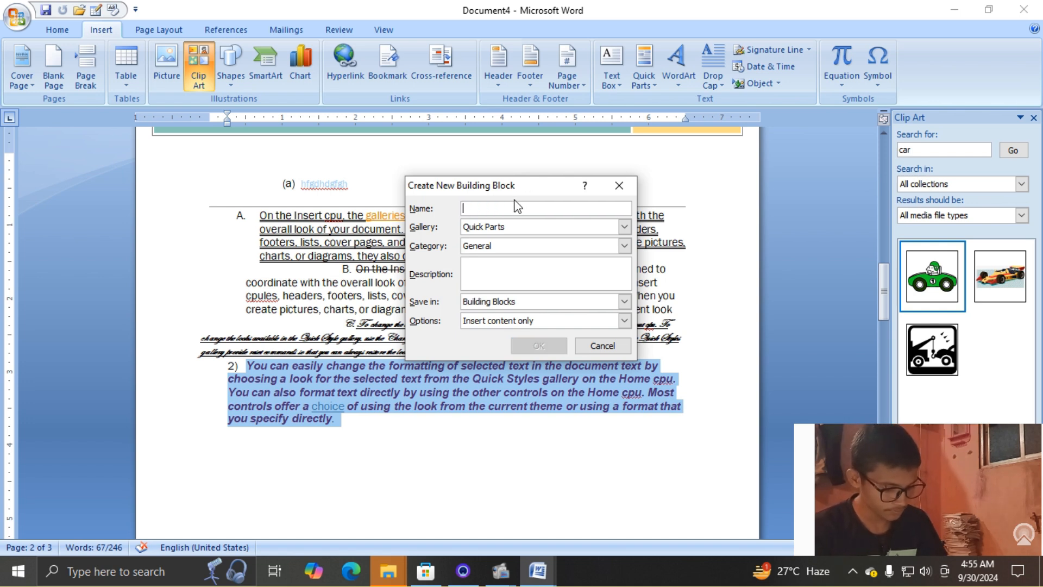
type("mo")
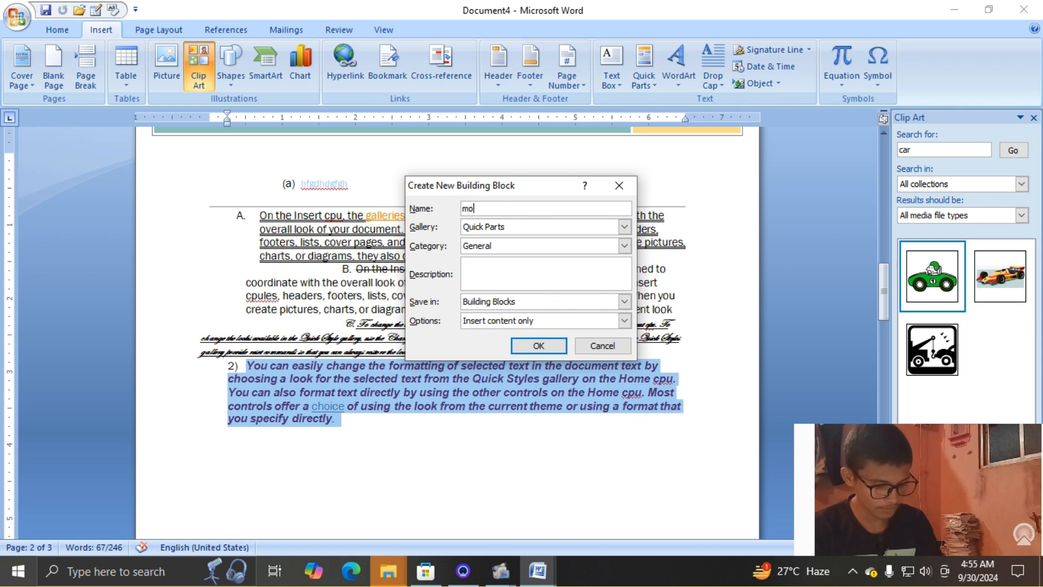
type("use")
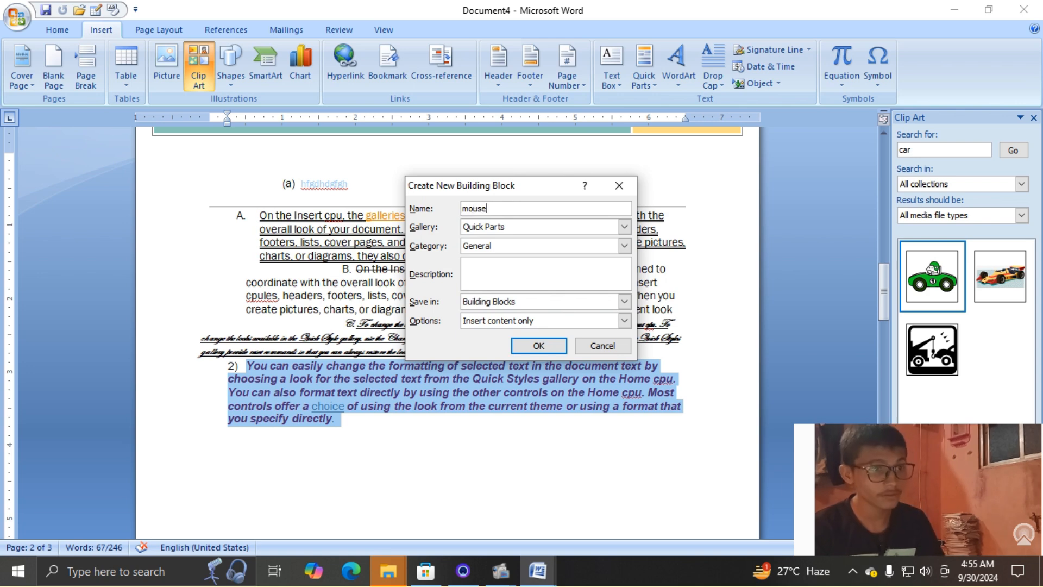
left_click(533, 351)
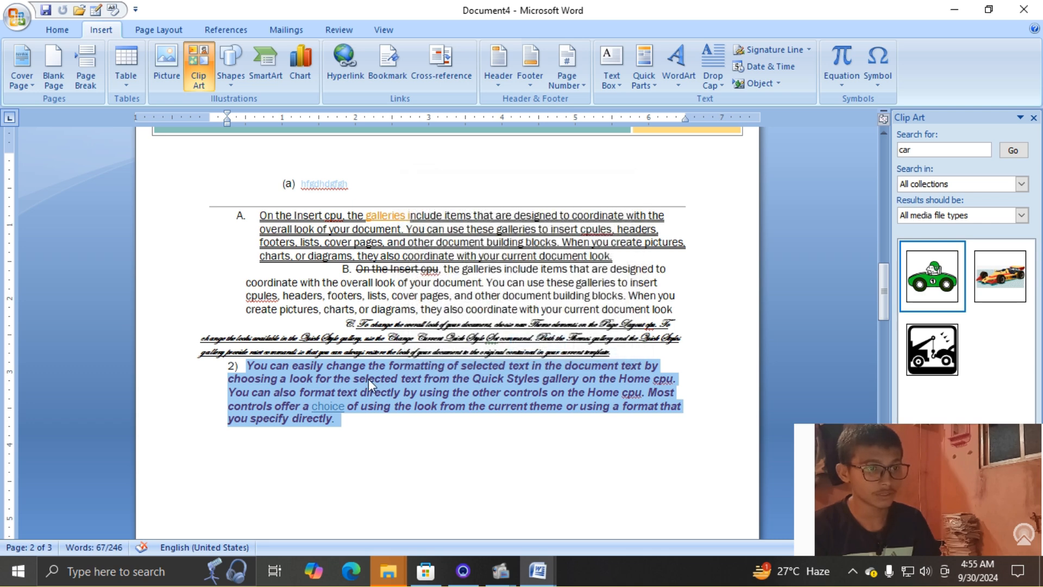
Cut the selected numbered paragraph and reinsert it in the same place from the mouse quick part
left_click(57, 29)
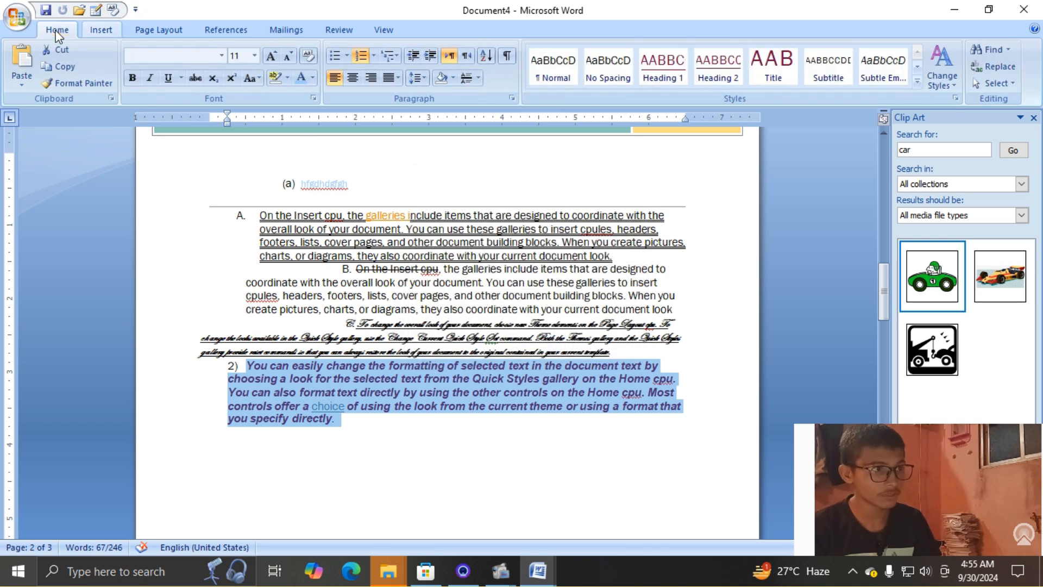
left_click(57, 50)
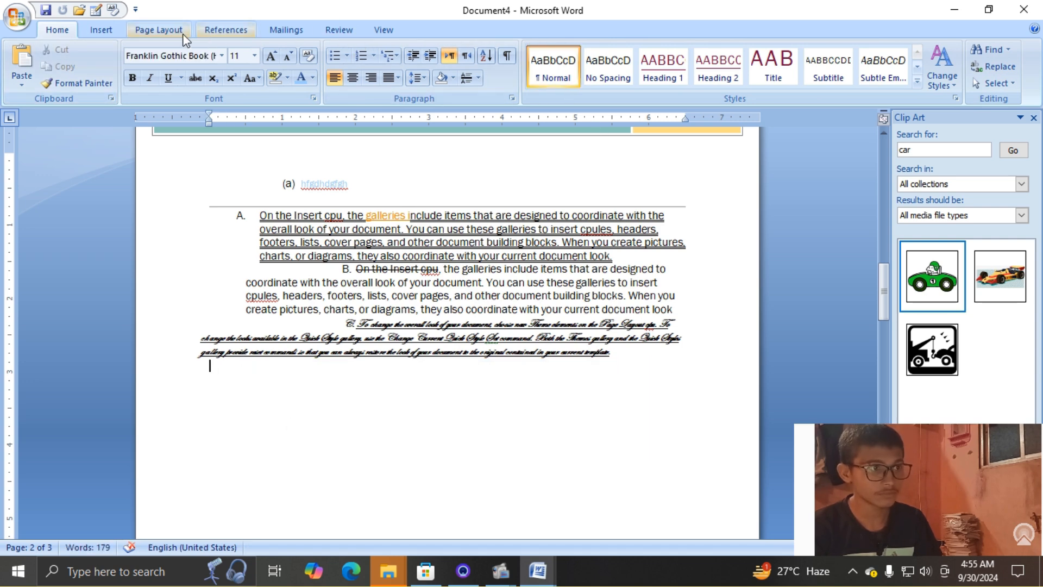
left_click(119, 31)
left_click(644, 68)
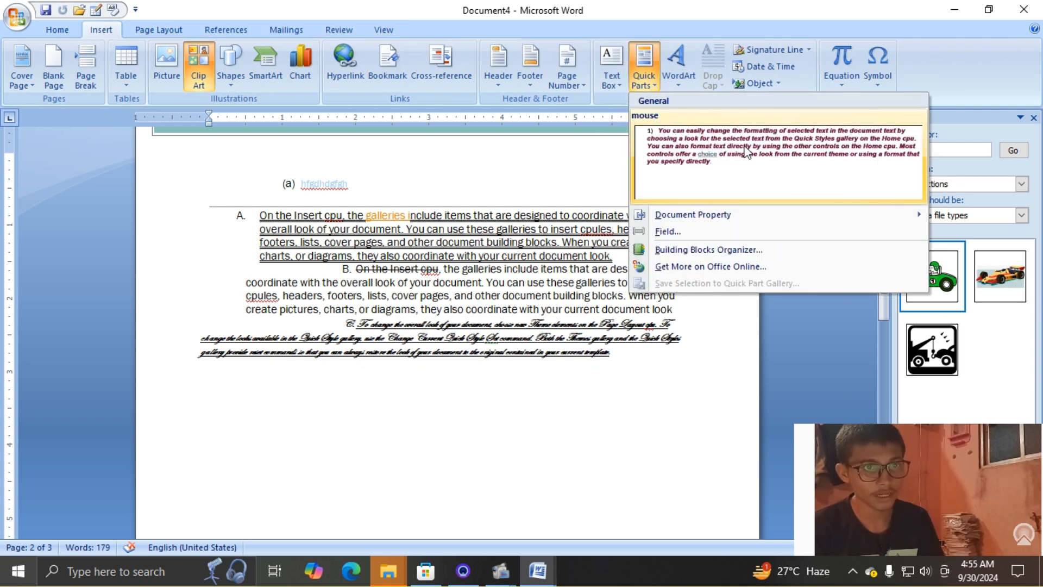
left_click(785, 124)
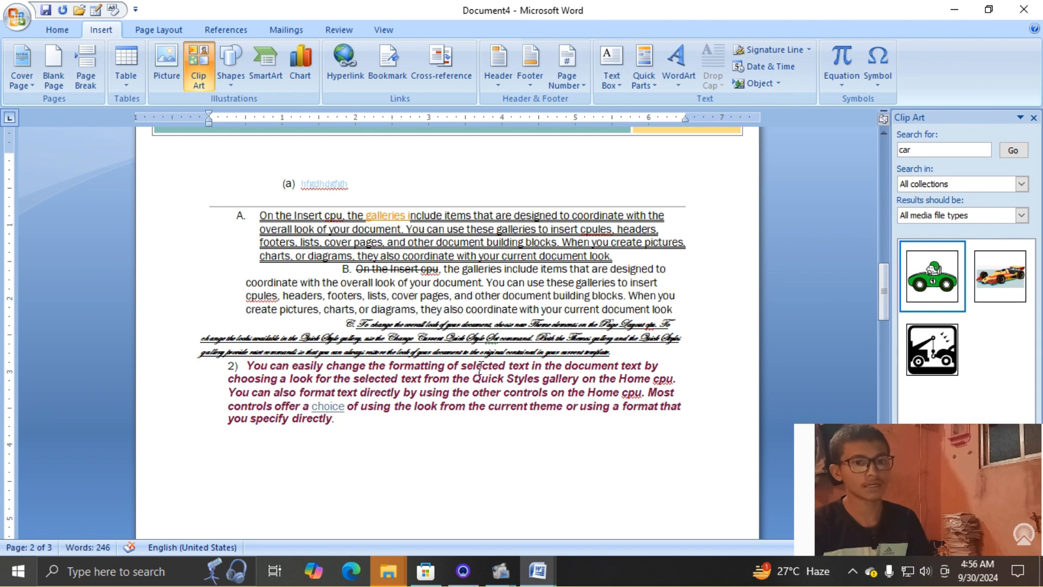
Start a WordArt below the numbered paragraph in the slanted purple style, with the text computer
left_click(676, 64)
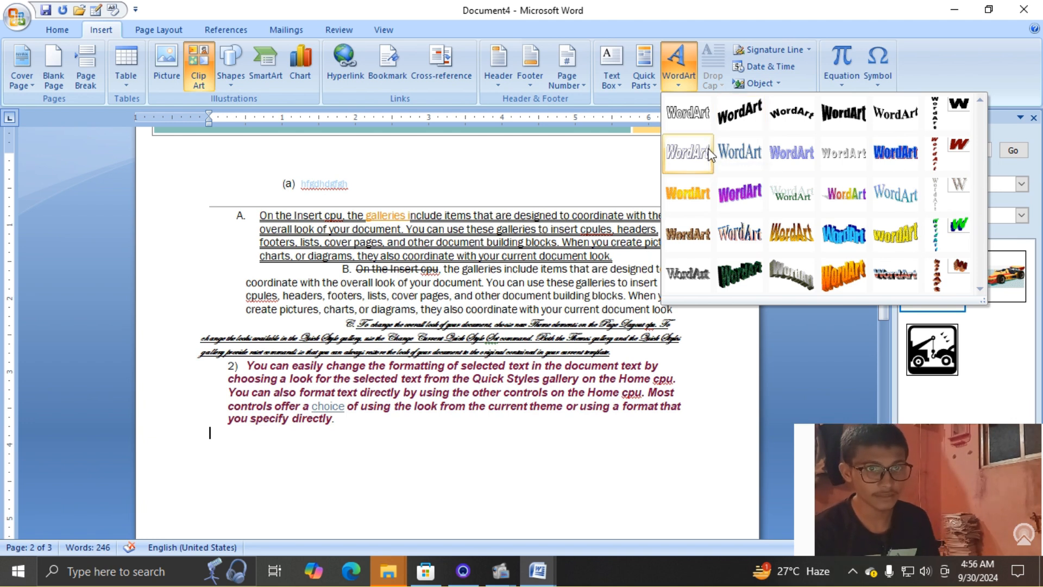
left_click(745, 188)
key("BackSpace")
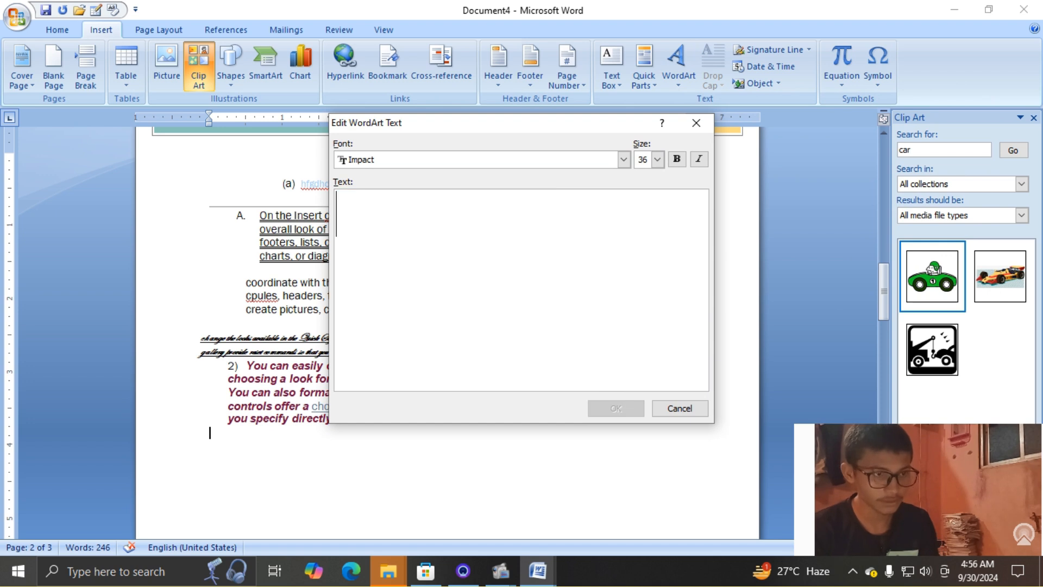
type("cop")
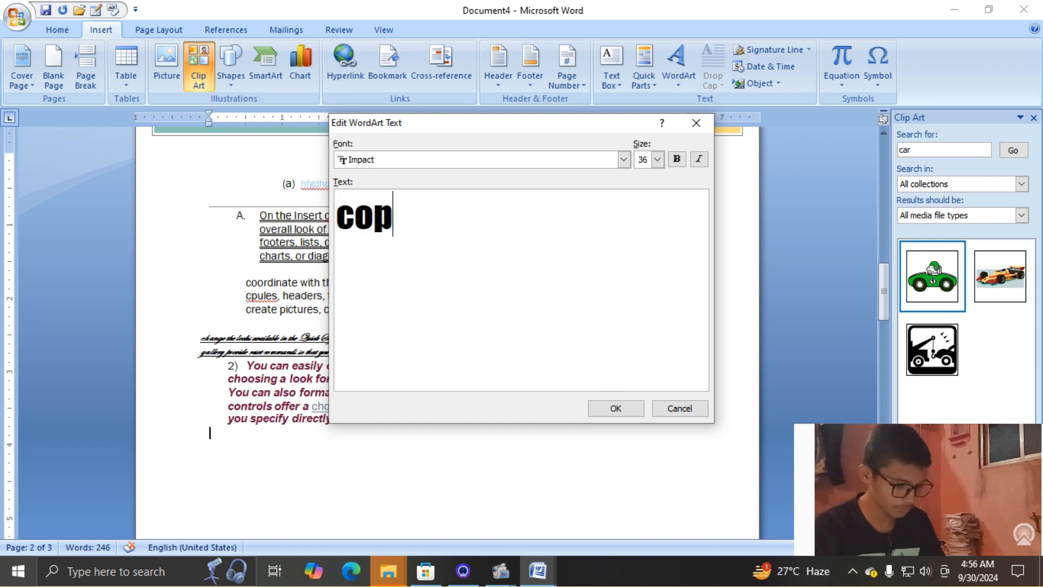
key("BackSpace")
type("mputer")
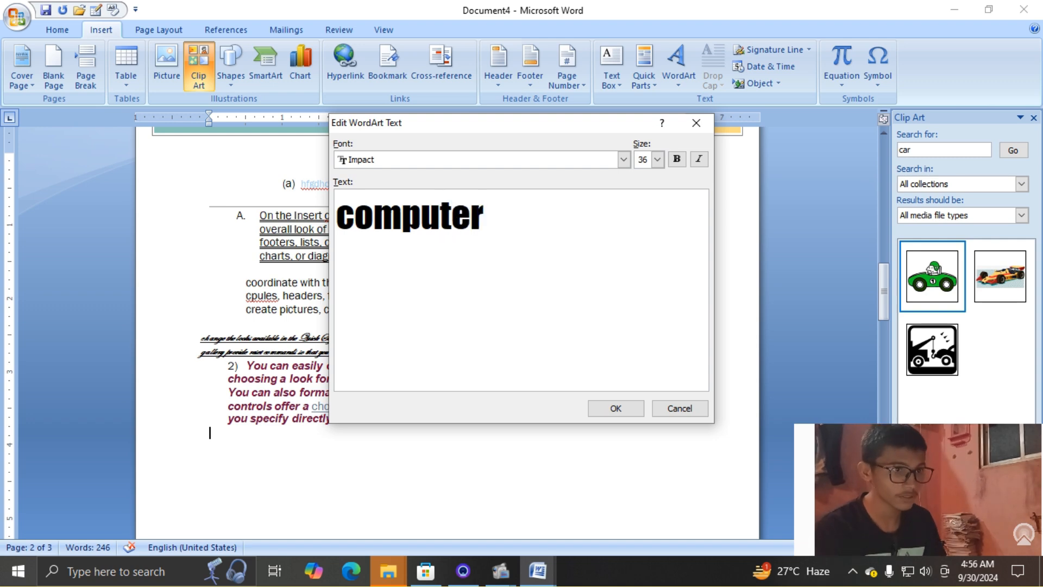
Make the WordArt text computer bold and italic at size 24 and insert it into the document
left_click(677, 159)
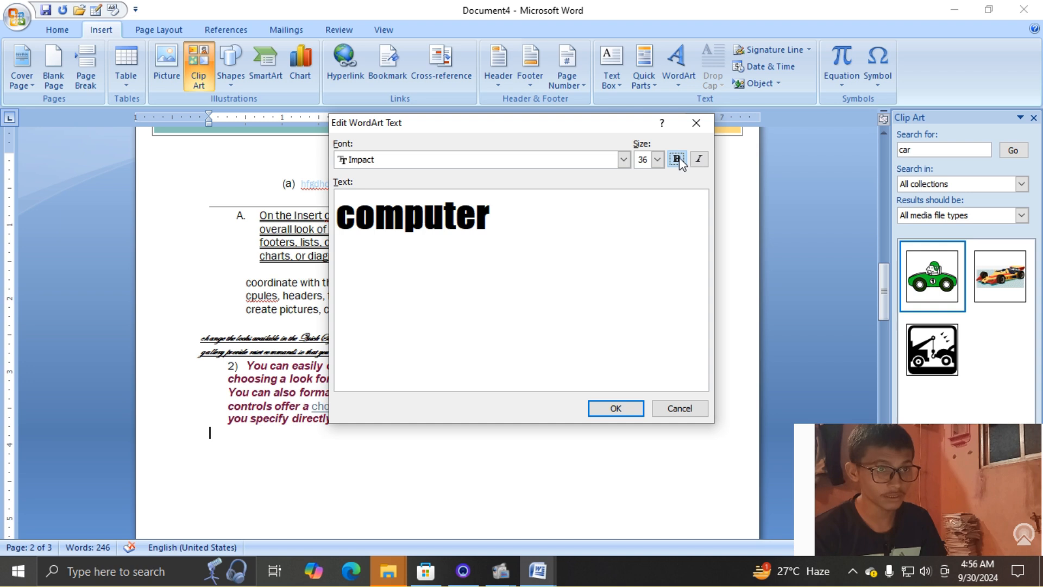
left_click(657, 160)
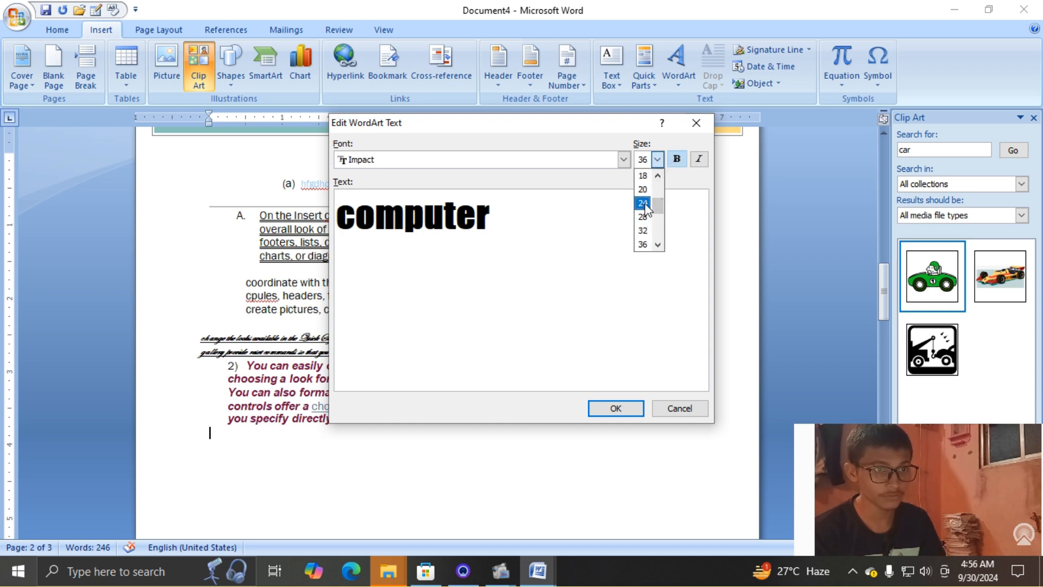
left_click(643, 203)
left_click(697, 161)
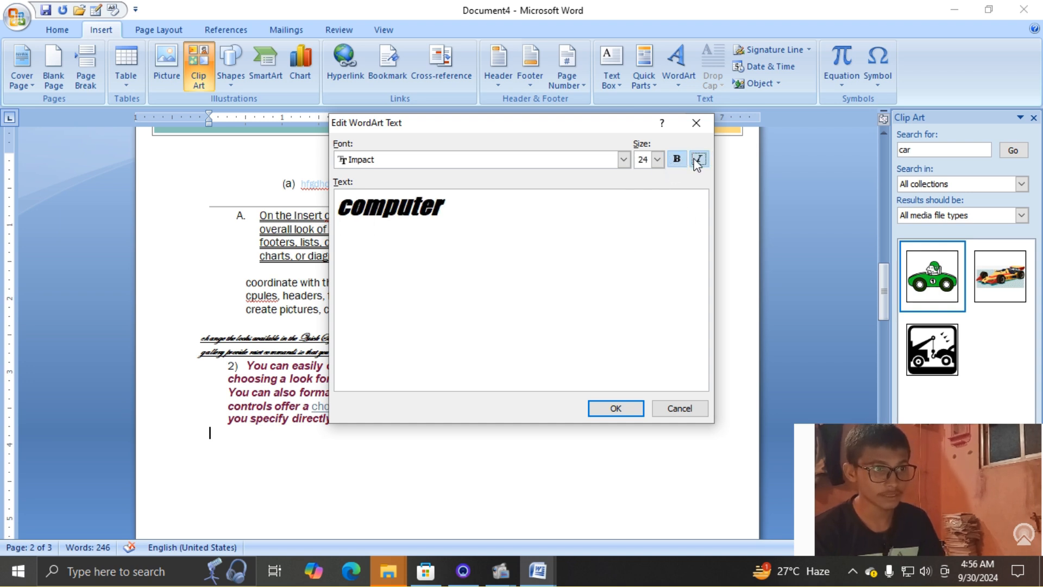
left_click(621, 414)
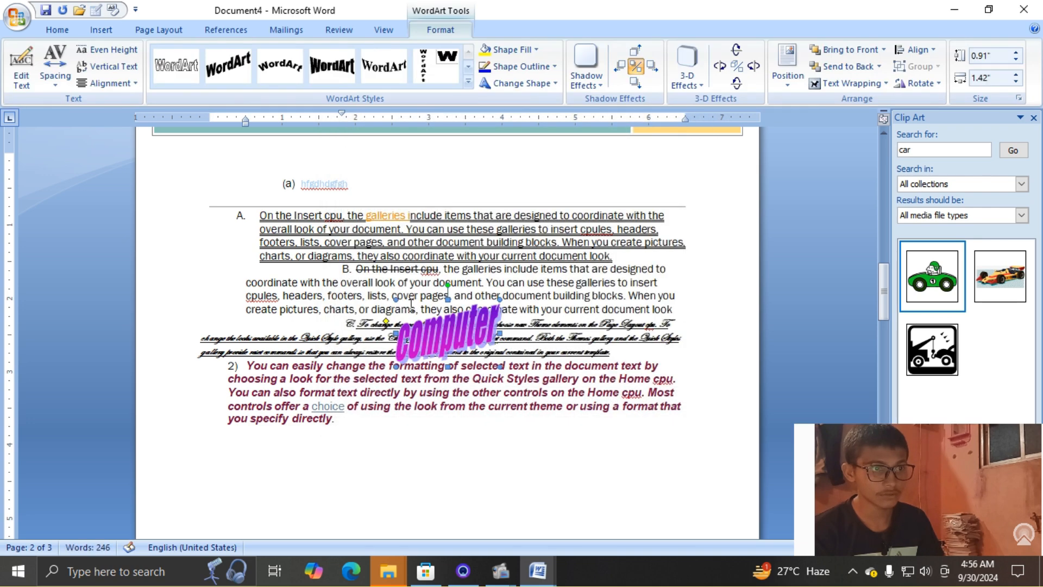
Move the computer WordArt below the numbered paragraph and restyle it with the green lettering that casts a pale shadow
left_click_drag(440, 338, 447, 462)
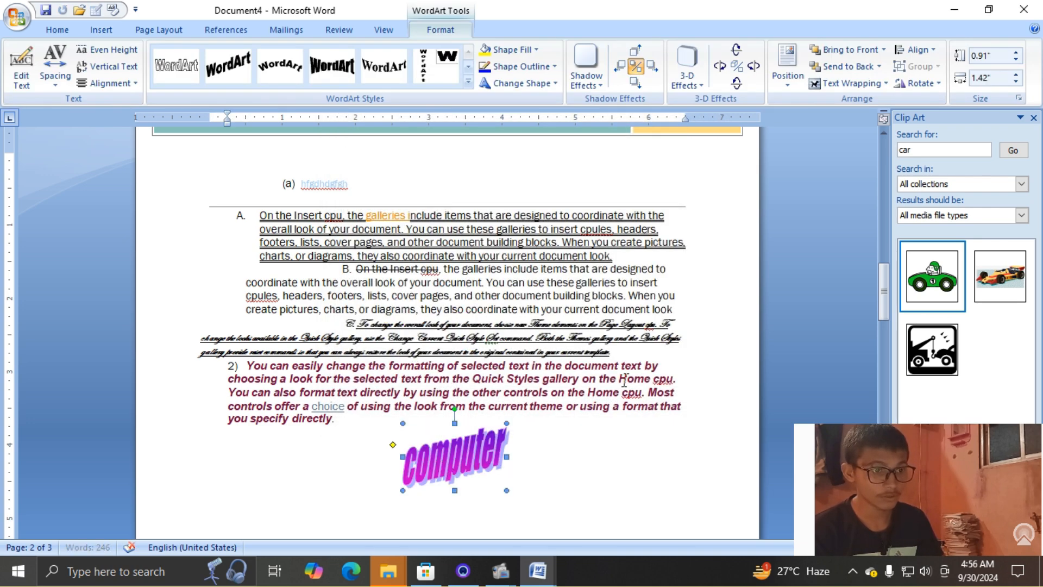
left_click(280, 65)
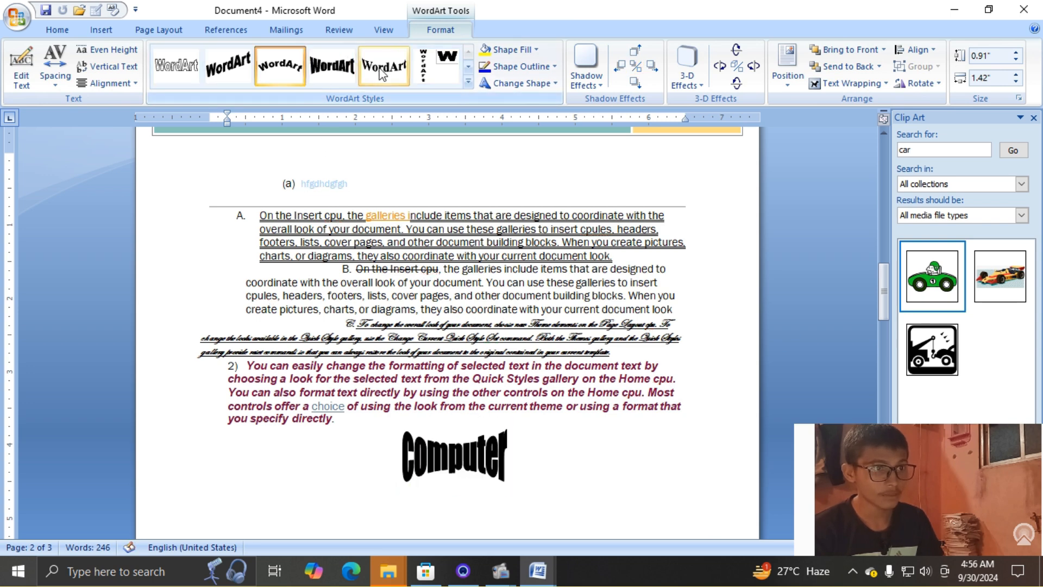
left_click(468, 82)
left_click(280, 144)
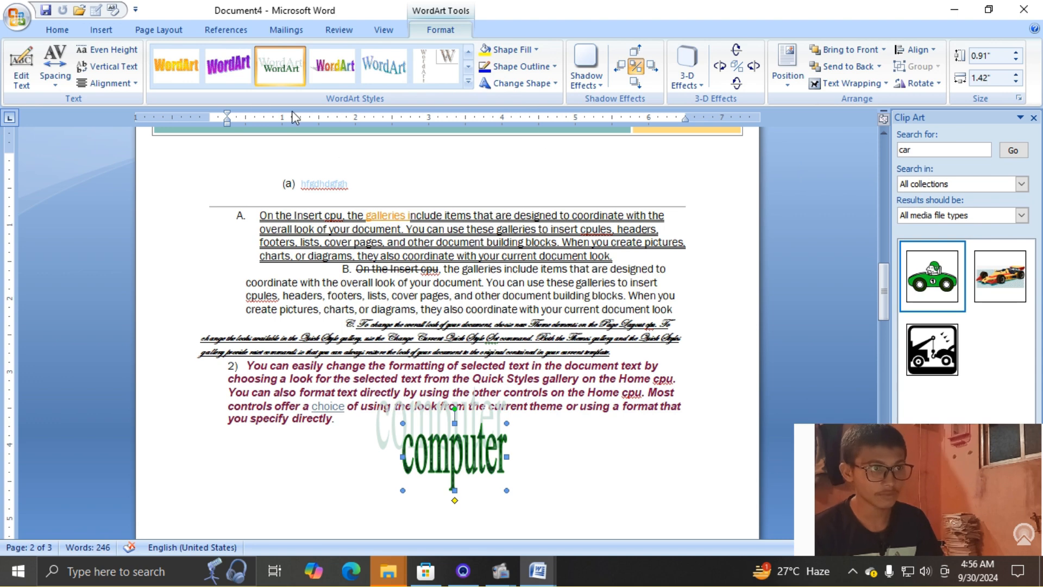
Apply a Dropped drop cap to list paragraph A, starting with "On the Insert cpu"
left_click(101, 29)
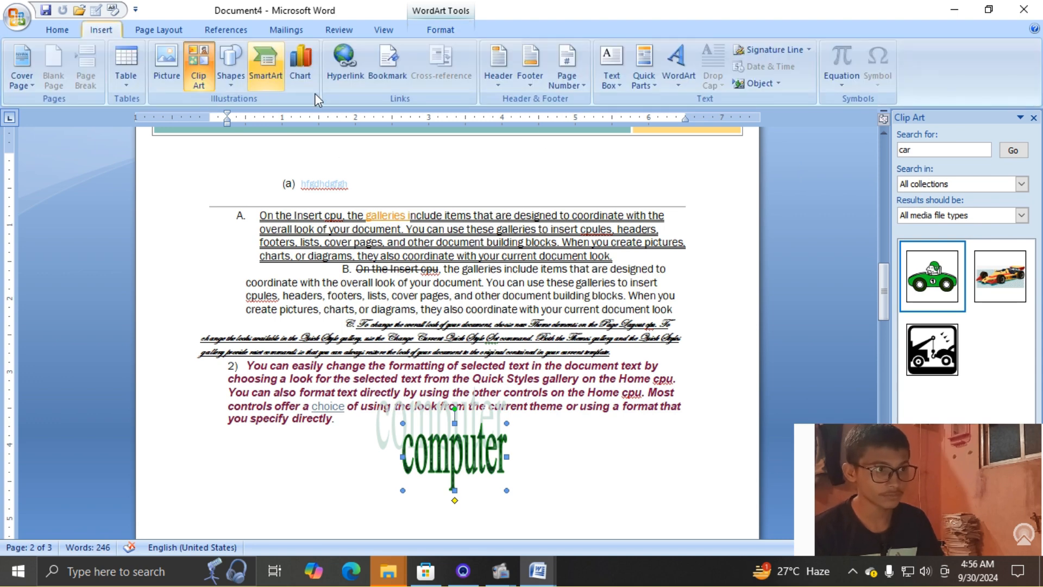
left_click(535, 379)
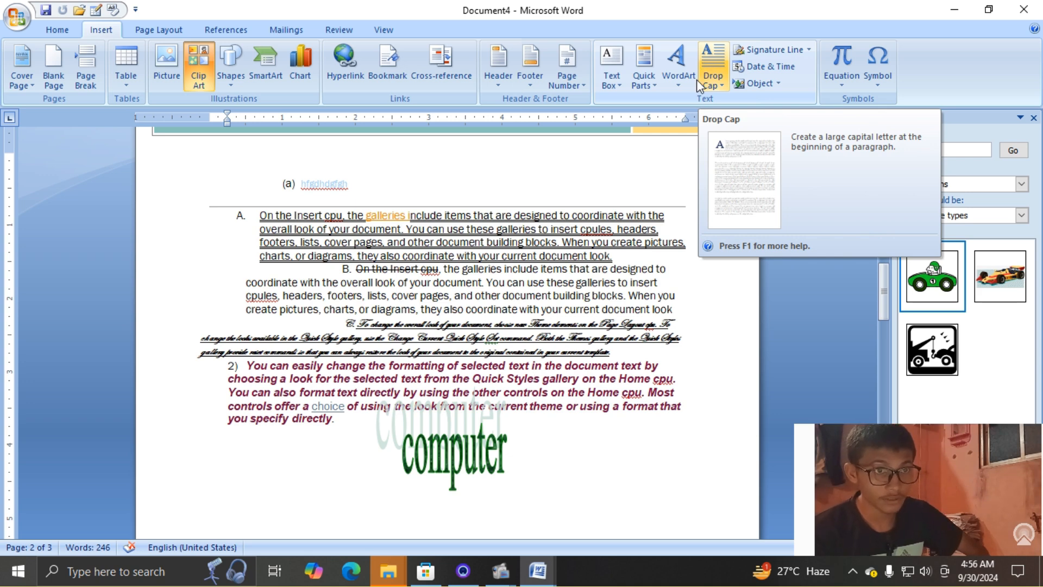
left_click(717, 73)
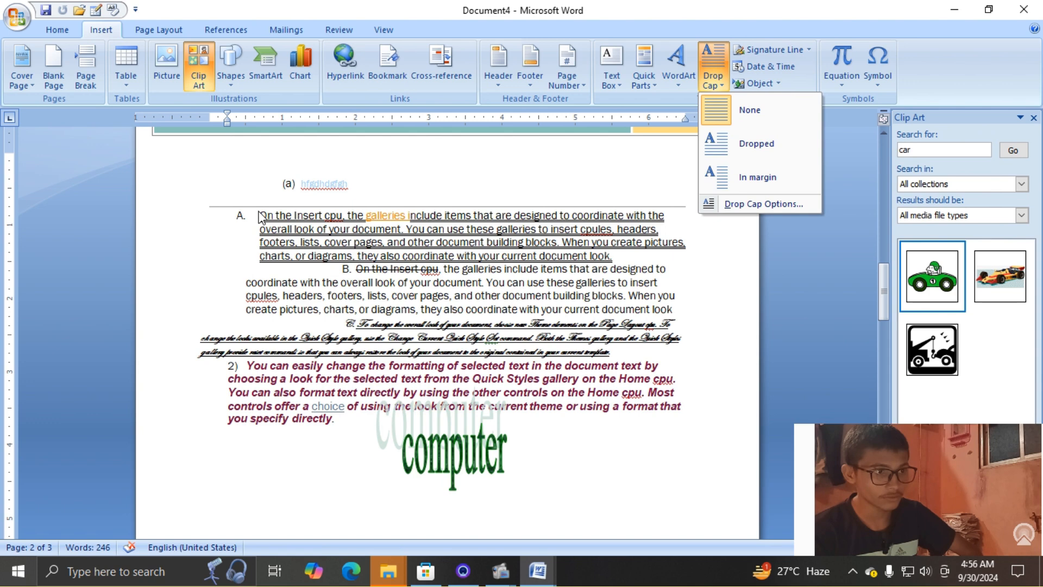
left_click(290, 215)
left_click_drag(258, 215, 617, 257)
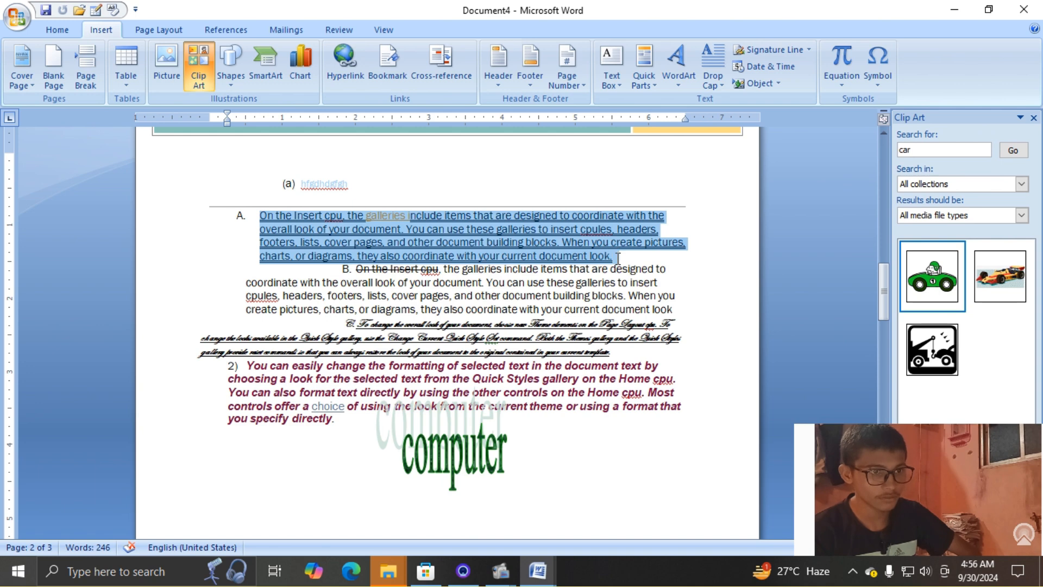
left_click(713, 67)
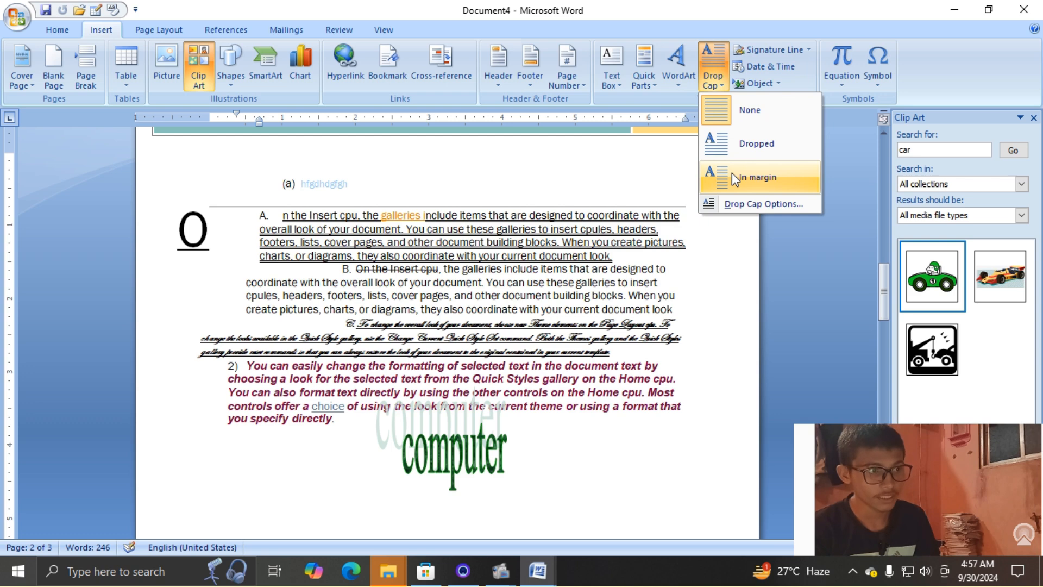
left_click(737, 146)
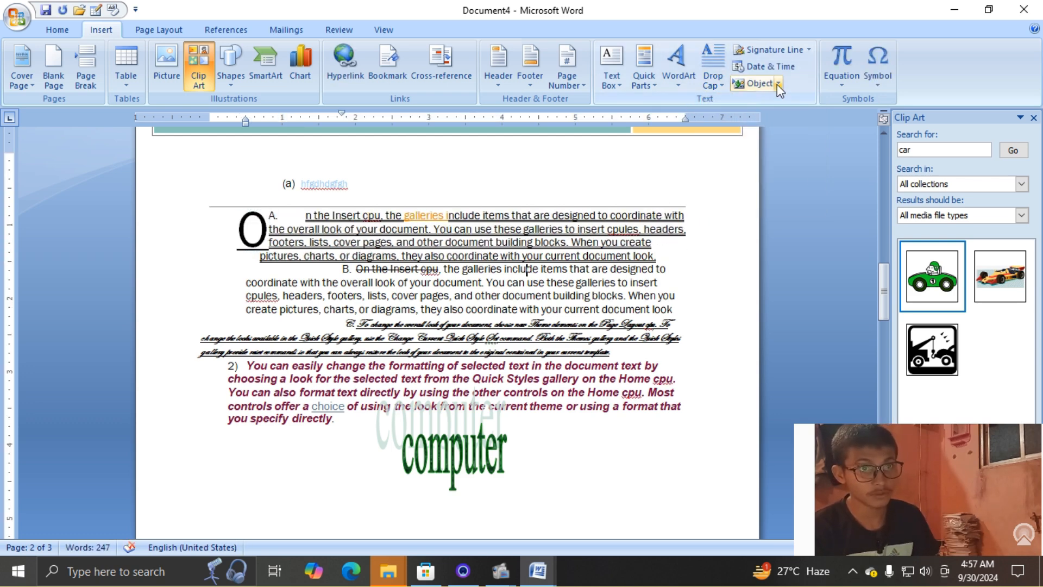
Insert a Microsoft Office signature line within paragraph B, filling in the suggested signer's name
left_click(808, 50)
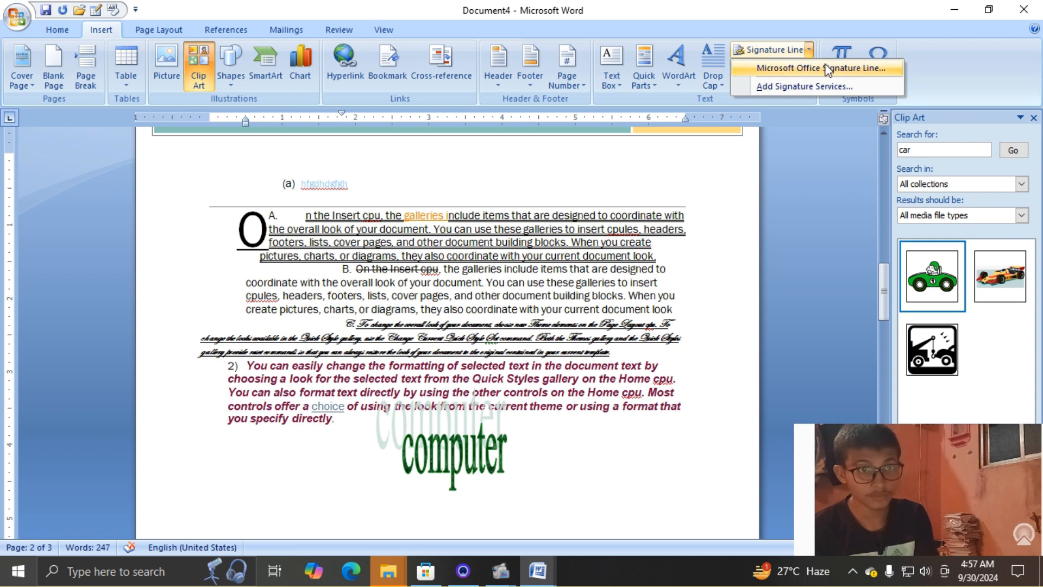
left_click(828, 69)
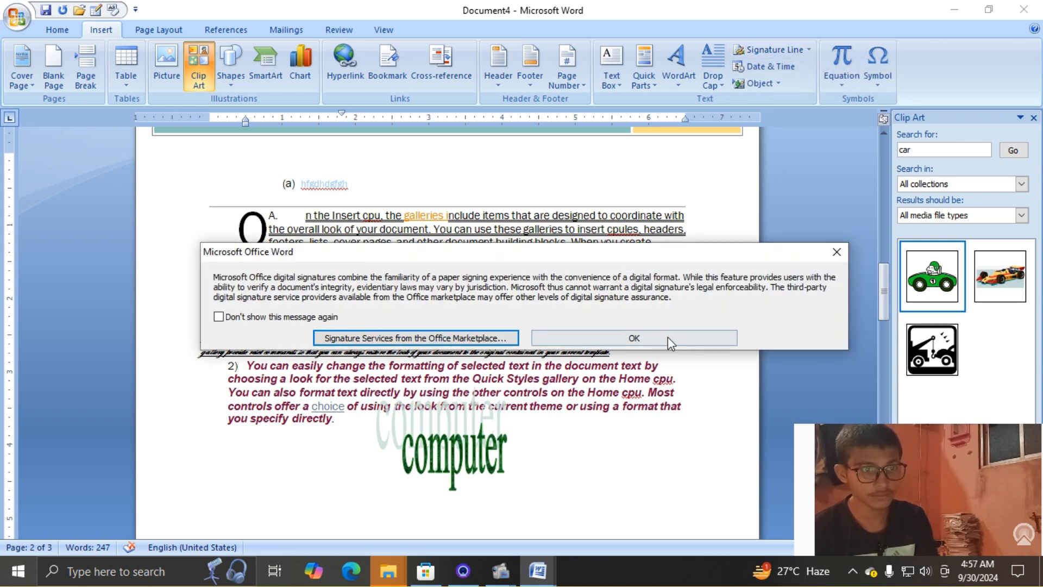
left_click(668, 338)
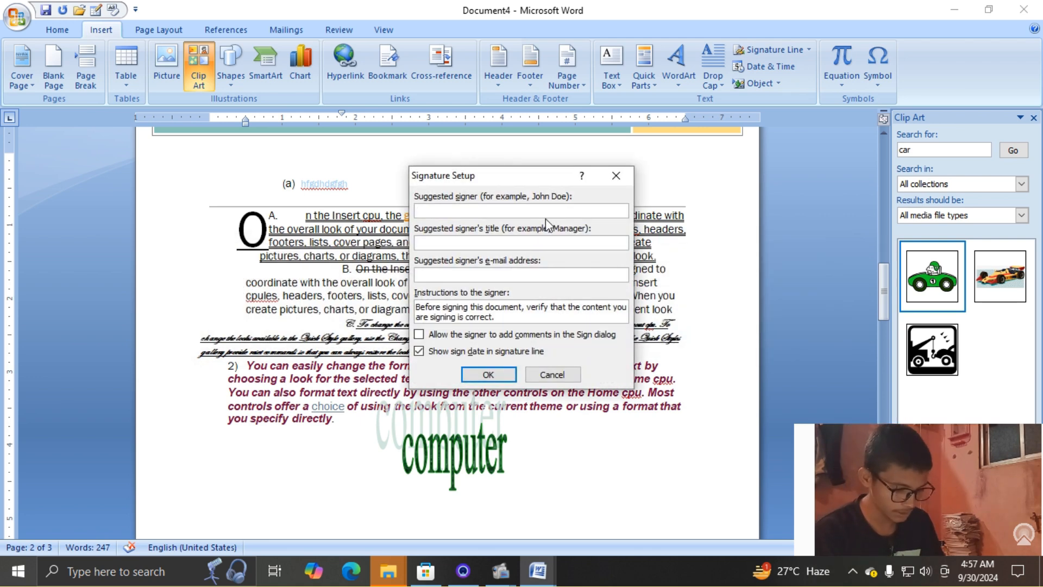
type("vivek")
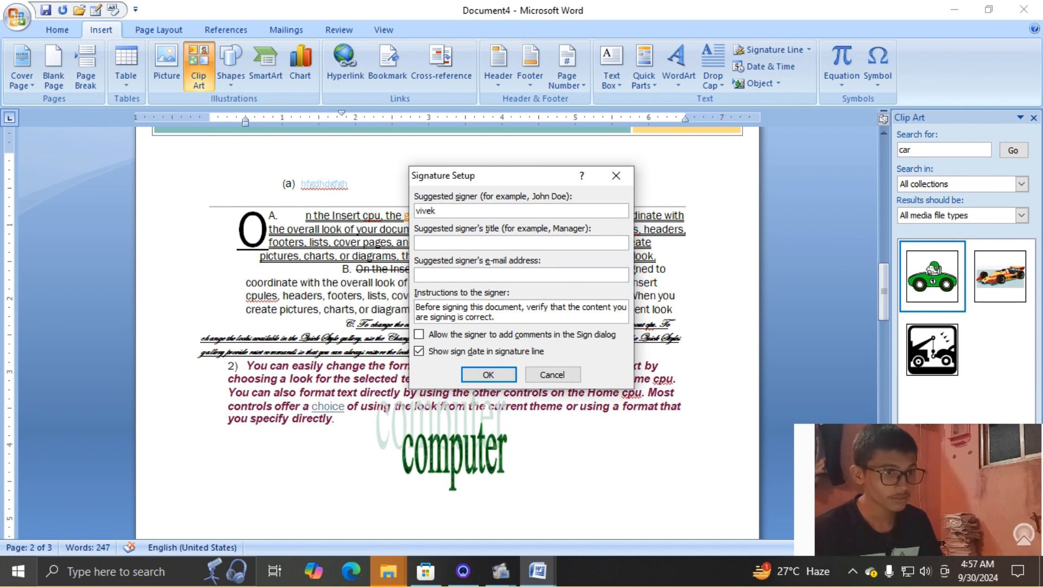
left_click(488, 374)
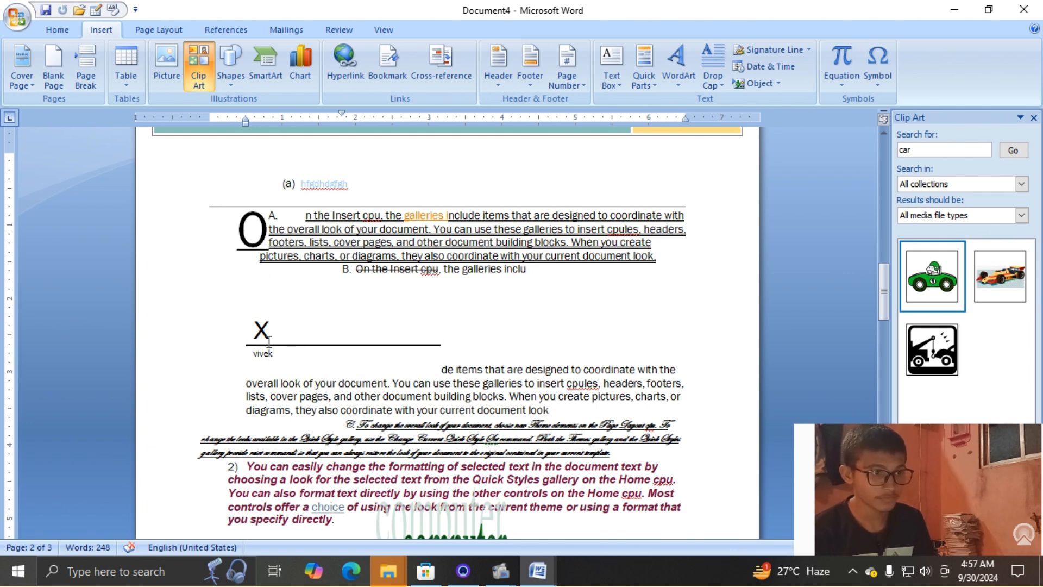
Select the signature line in paragraph B and cut it from the document
left_click(300, 352)
left_click_drag(324, 327, 326, 338)
left_click(289, 350)
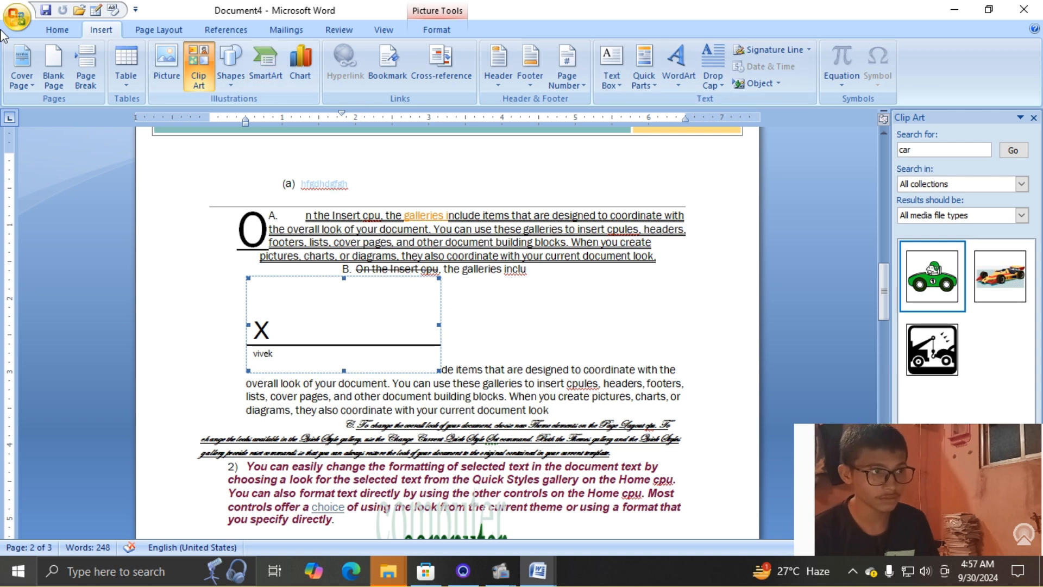
right_click(326, 305)
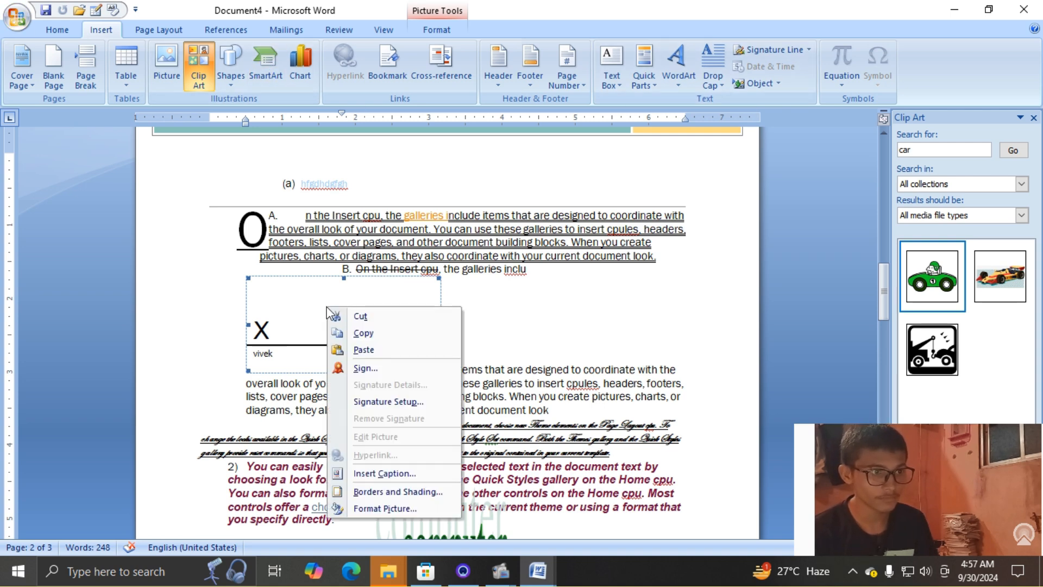
left_click(359, 317)
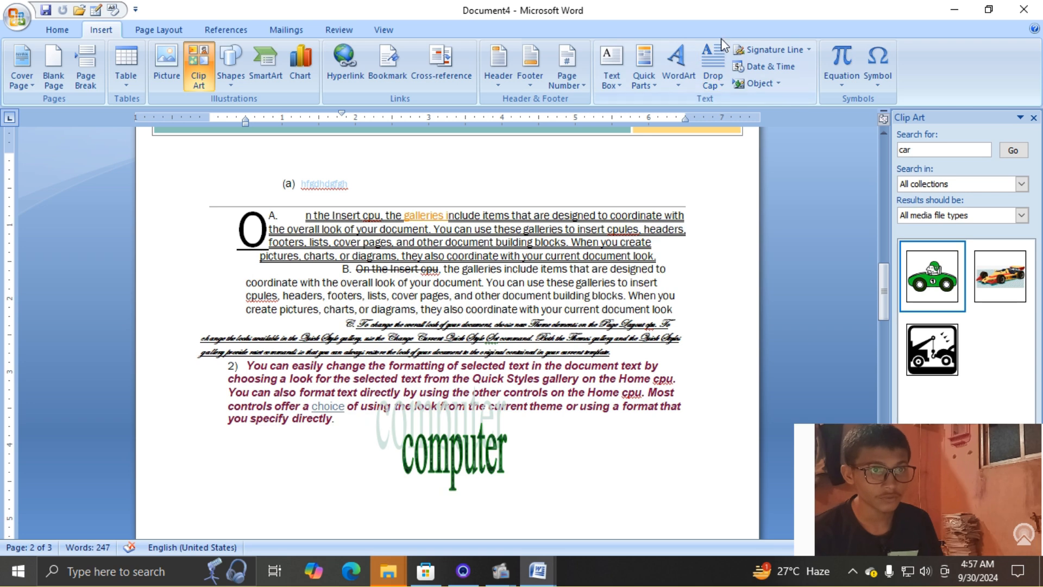
Try to insert the current date in a day-month-year format on the blank line below the numbered paragraph
scroll(791, 67, "down", 1)
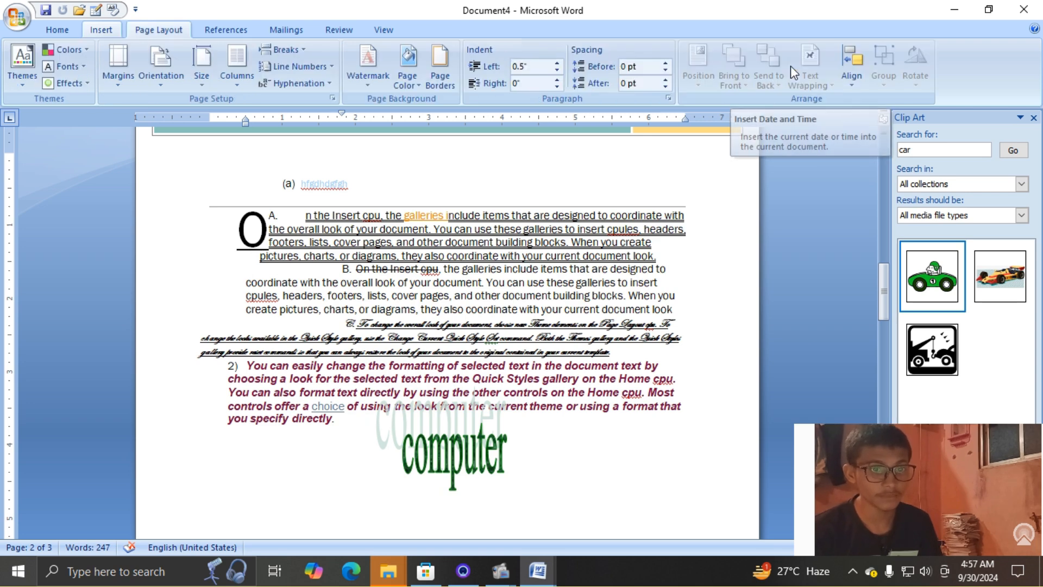
left_click(566, 439)
scroll(546, 449, "down", 5)
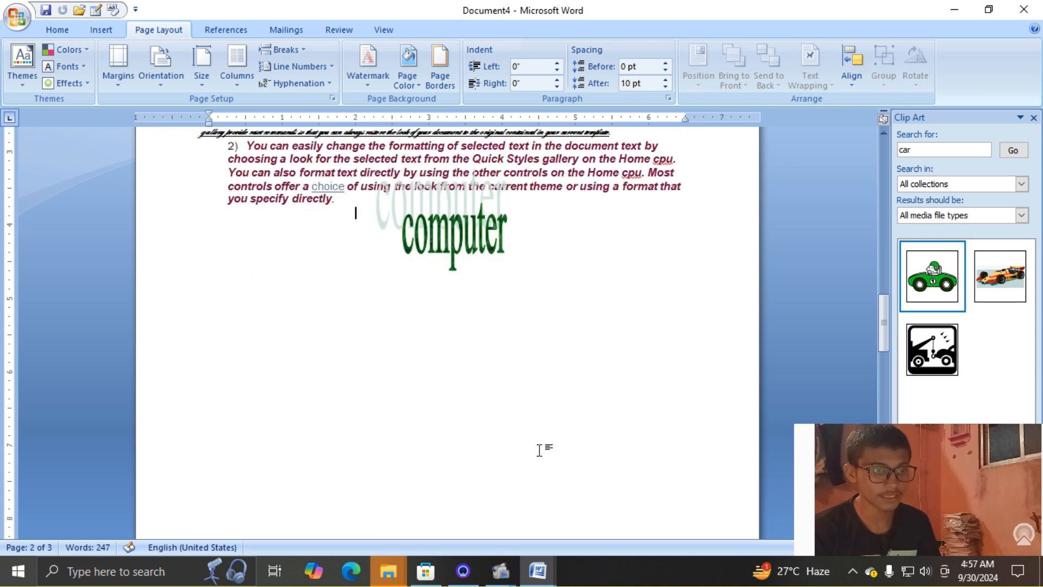
left_click(91, 26)
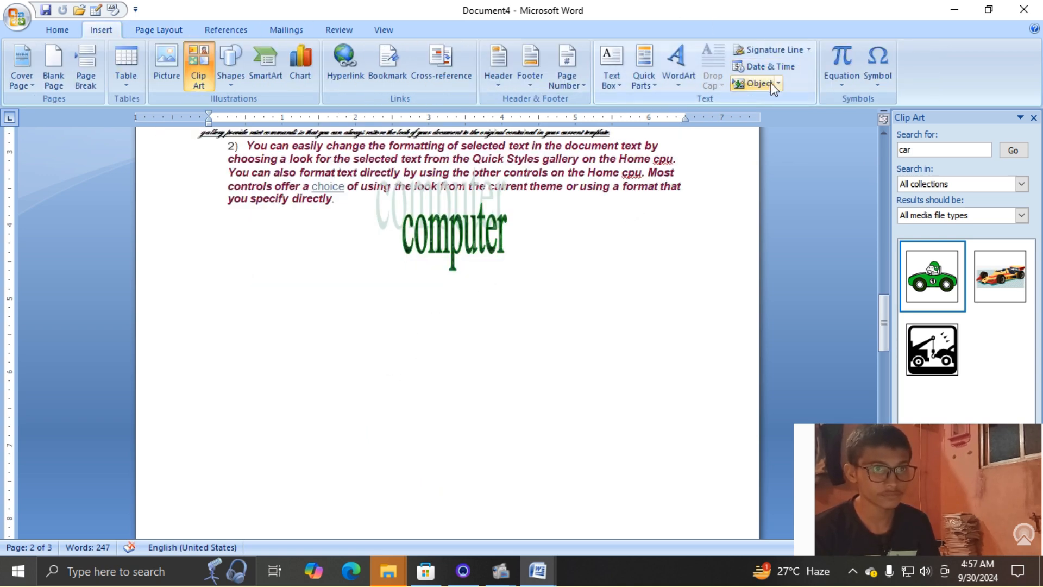
left_click(777, 66)
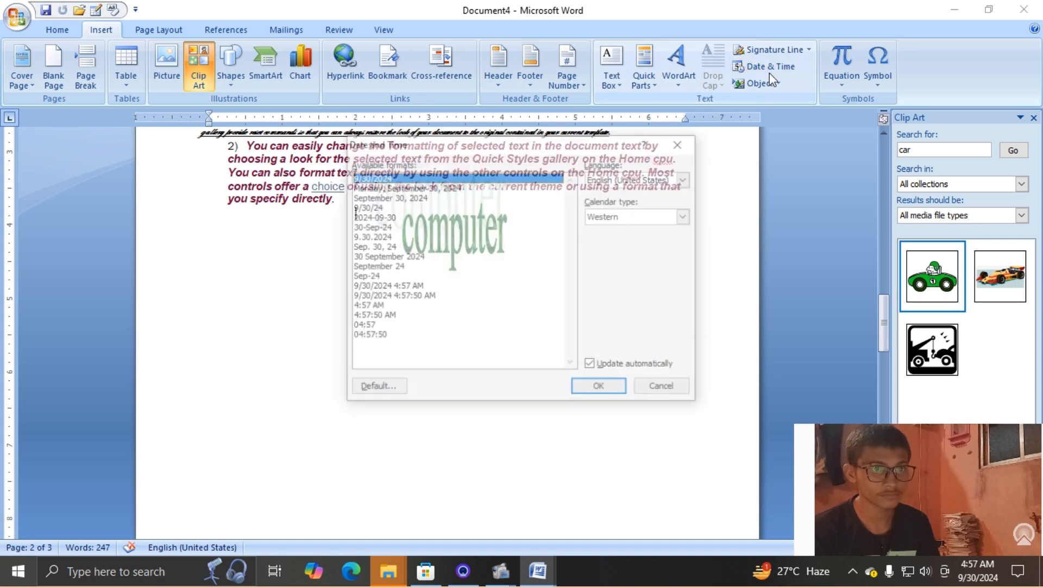
left_click(443, 246)
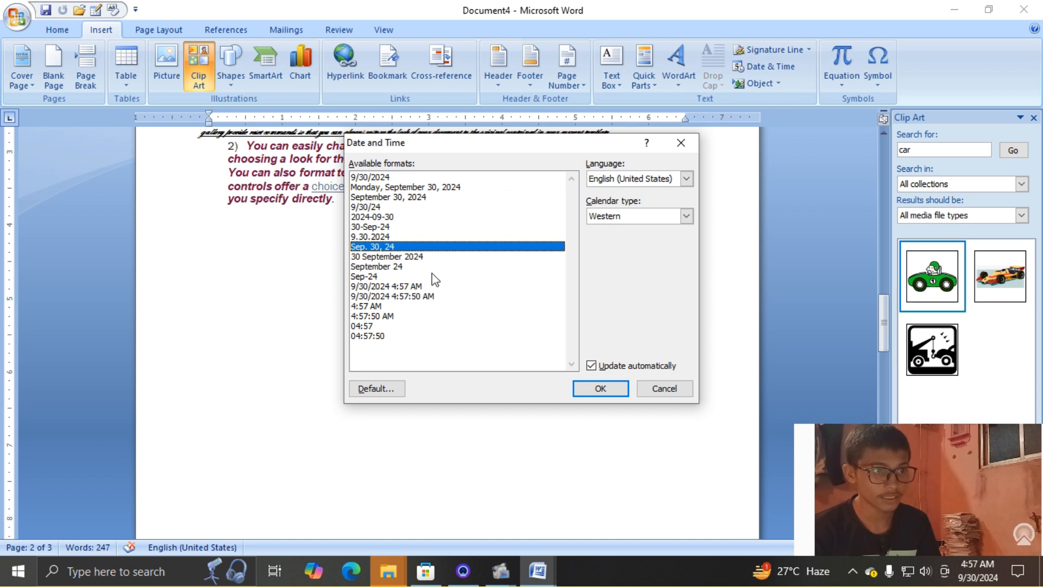
left_click(433, 276)
left_click(438, 257)
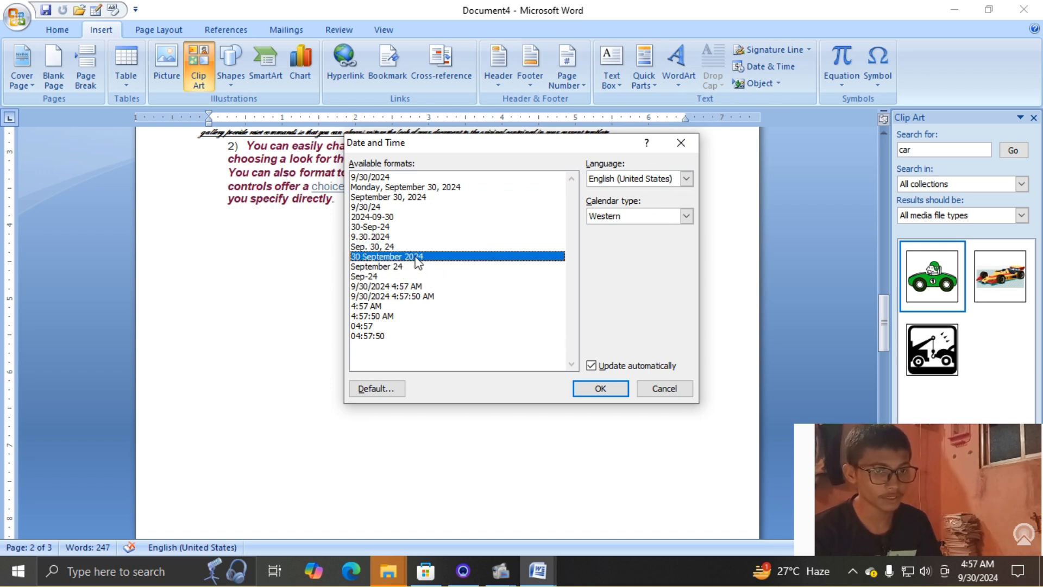
left_click(600, 389)
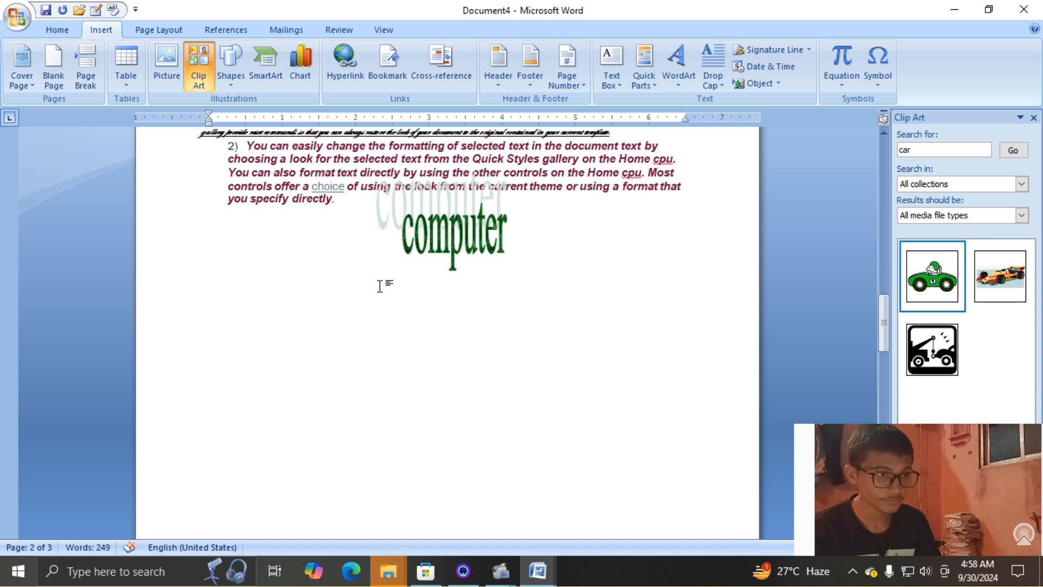
Insert the date again below the numbered paragraph, using the "30 September 2024" format with automatic updating
scroll(311, 328, "up", 10)
scroll(311, 327, "down", 10)
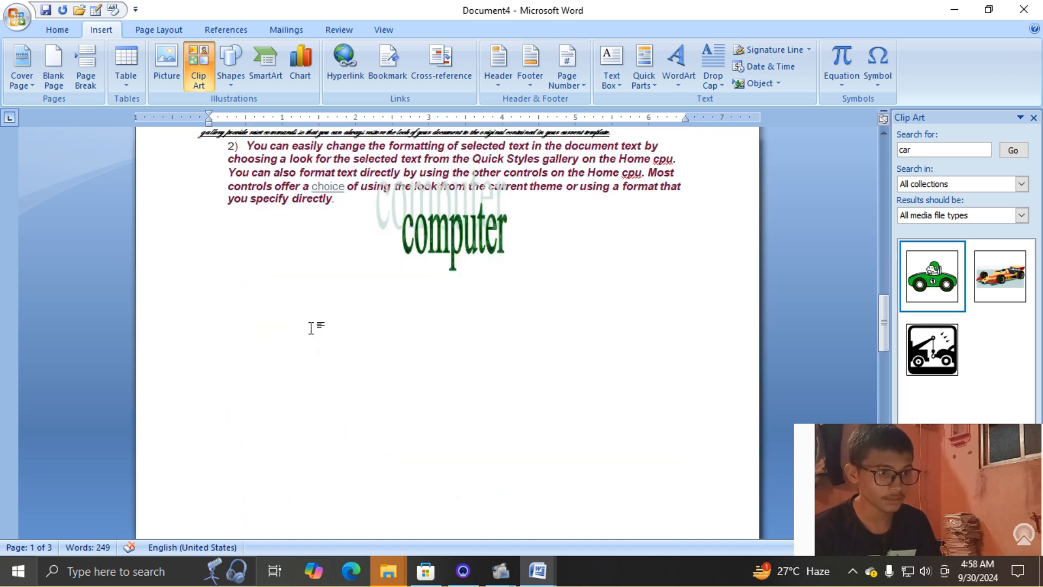
scroll(482, 264, "up", 20)
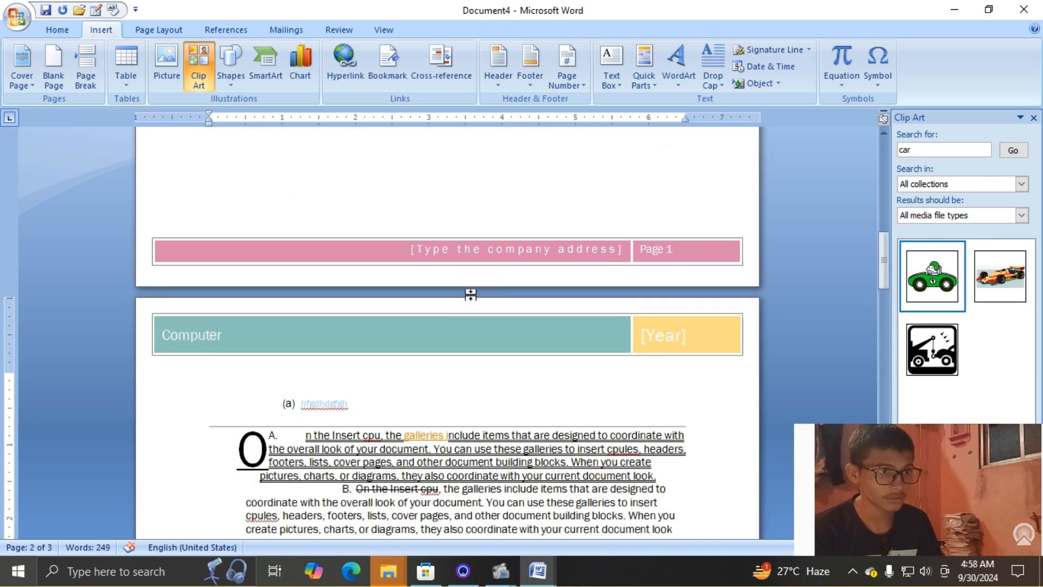
scroll(472, 295, "down", 20)
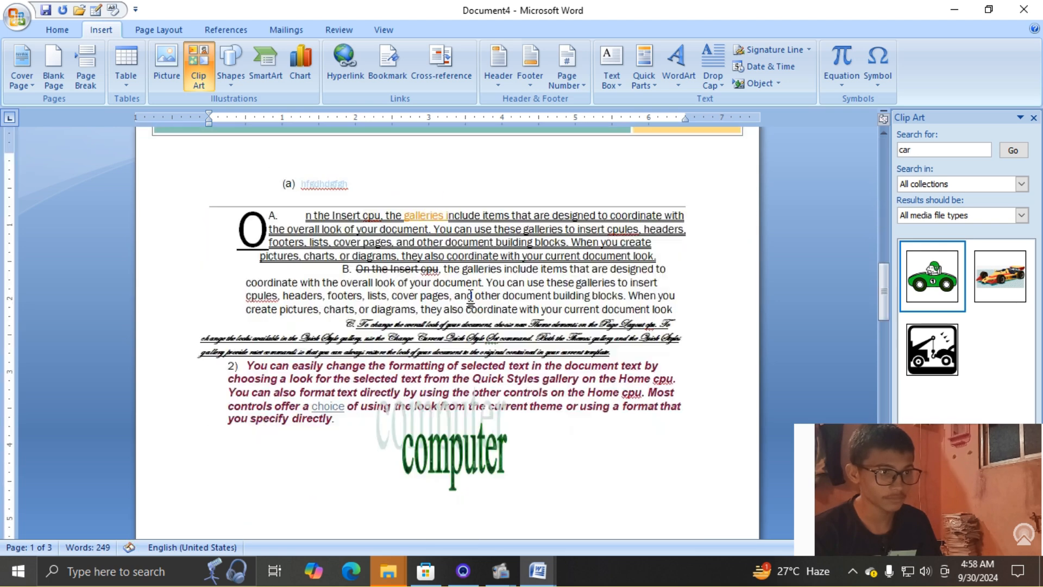
left_click(761, 67)
left_click(414, 257)
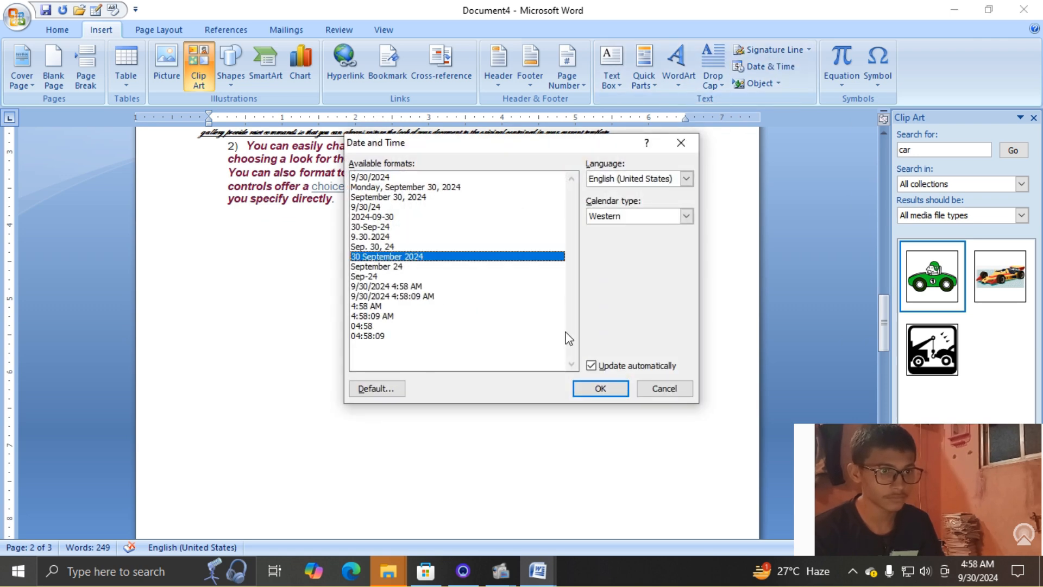
left_click(600, 389)
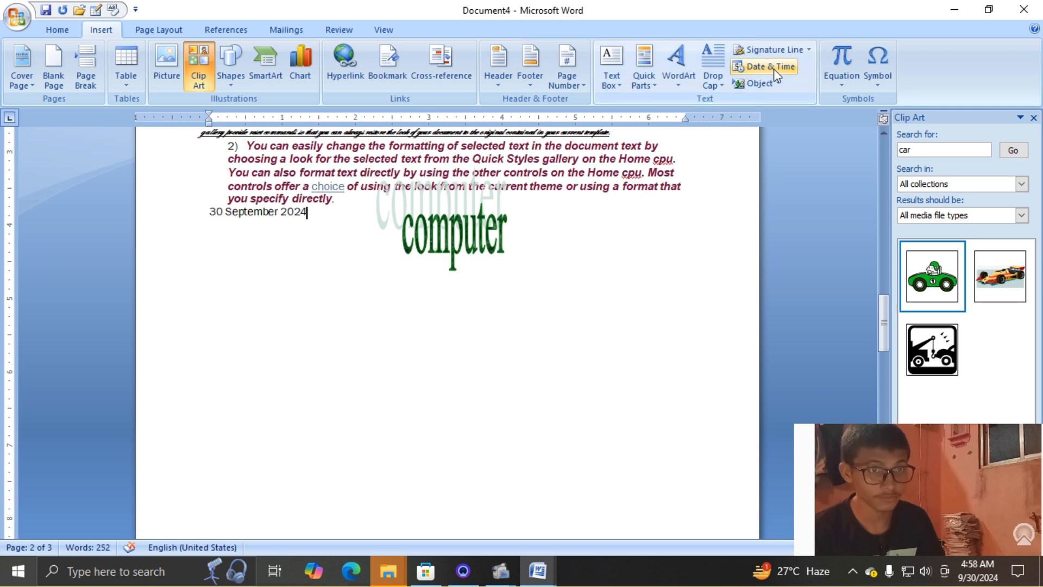
Examine the list of new object types that can be embedded in the document, closing it without inserting any
left_click(778, 84)
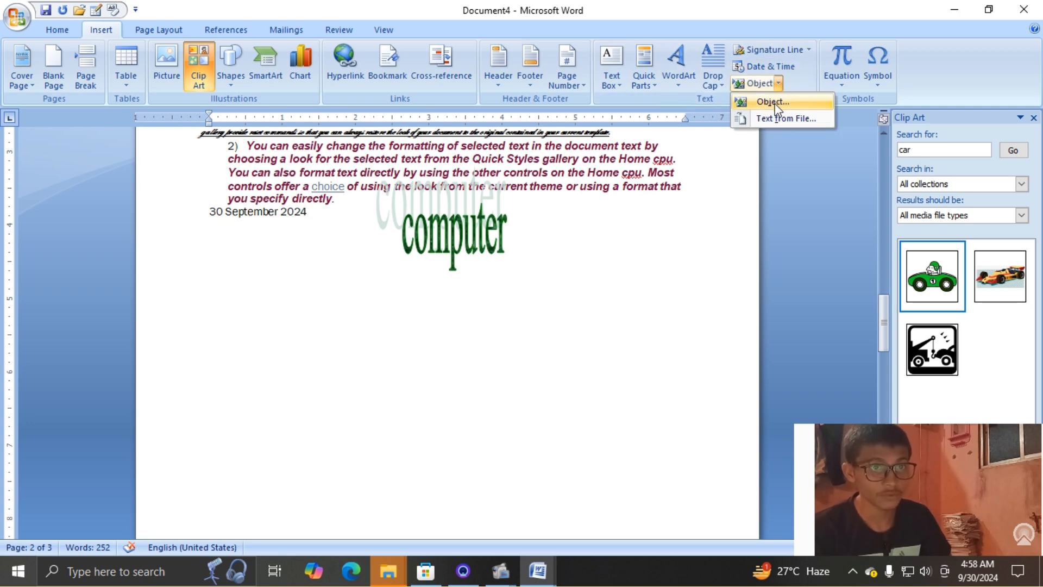
left_click(774, 102)
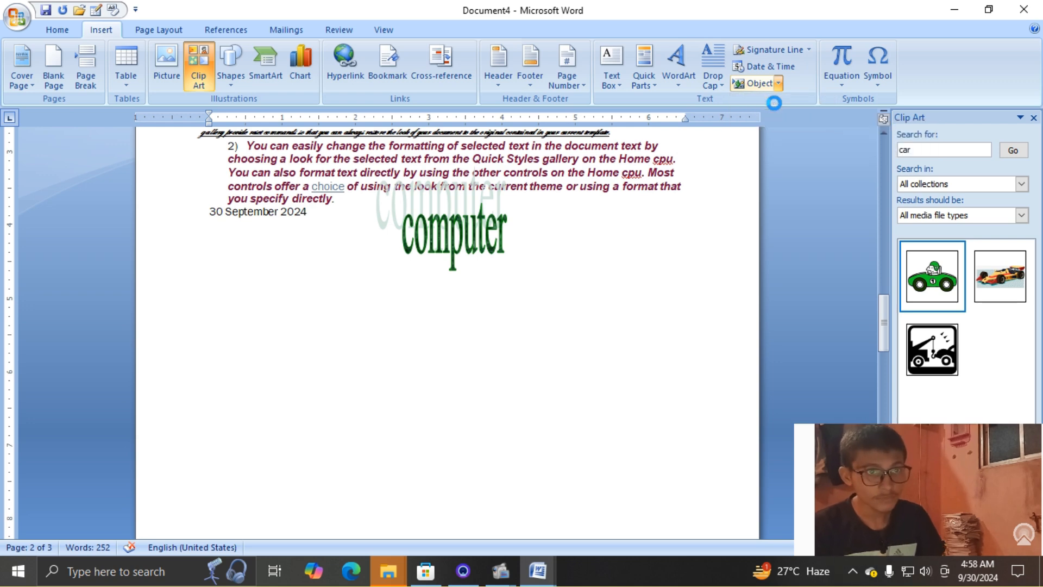
scroll(485, 238, "down", 6)
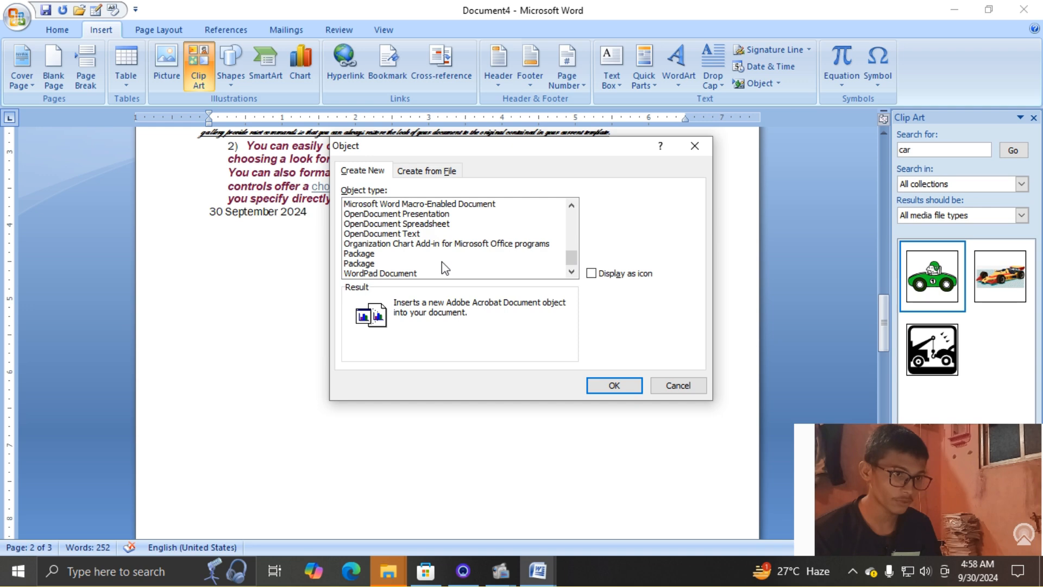
scroll(439, 265, "up", 10)
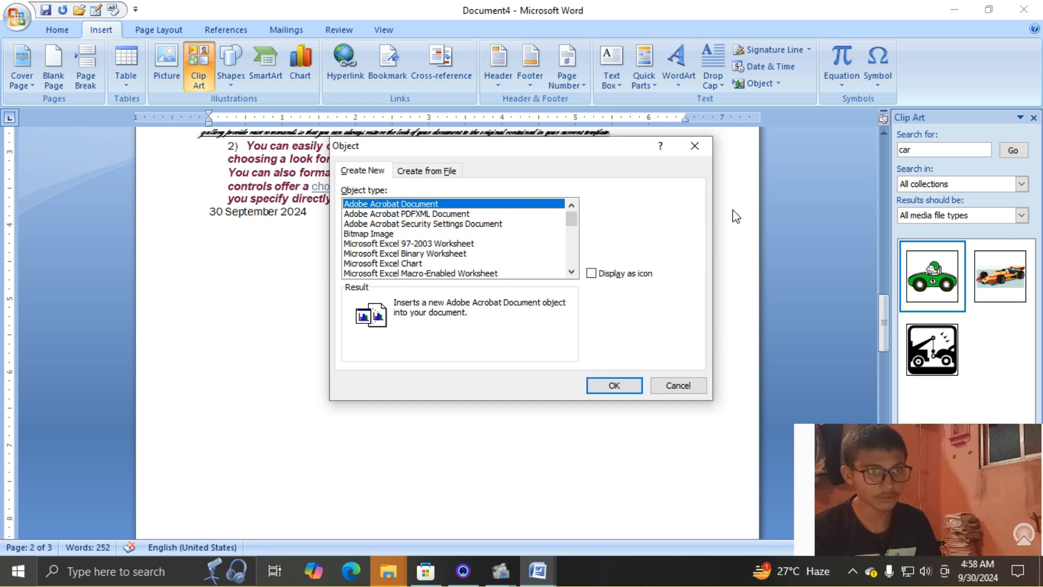
left_click(698, 147)
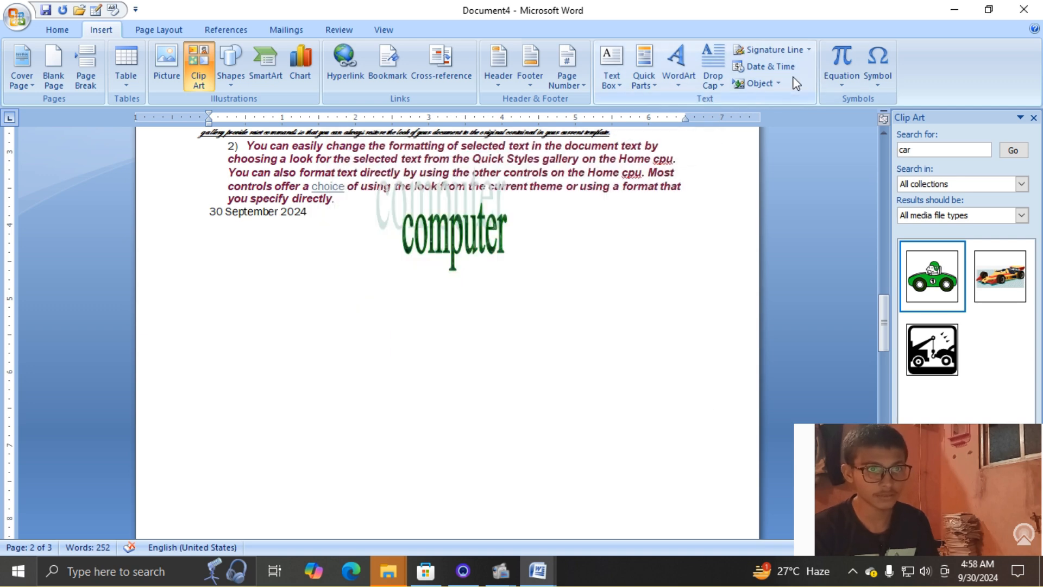
Start inserting text from a file and browse to the OneDrive Desktop folder for the source file
left_click(779, 83)
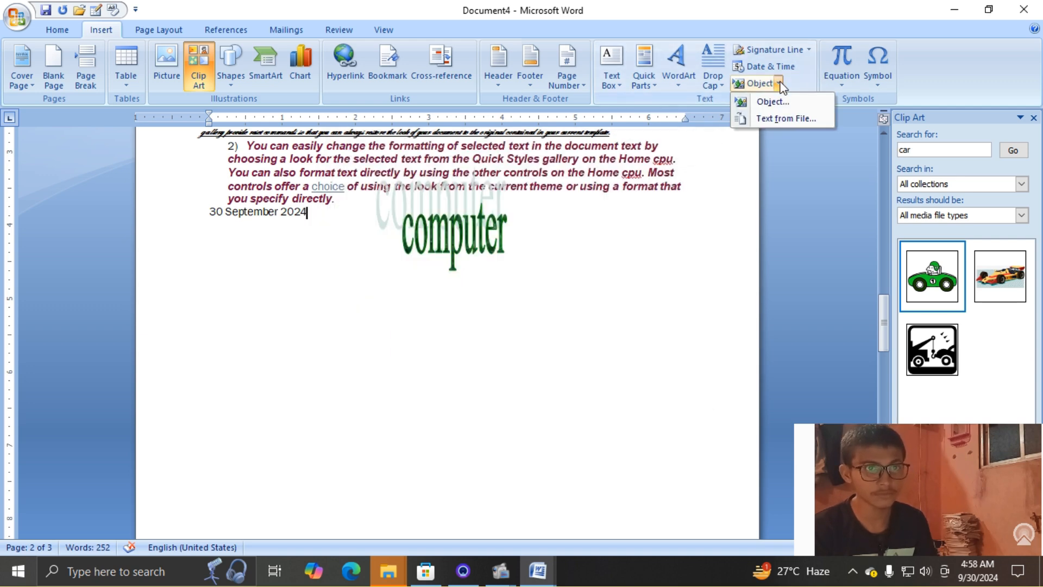
left_click(771, 118)
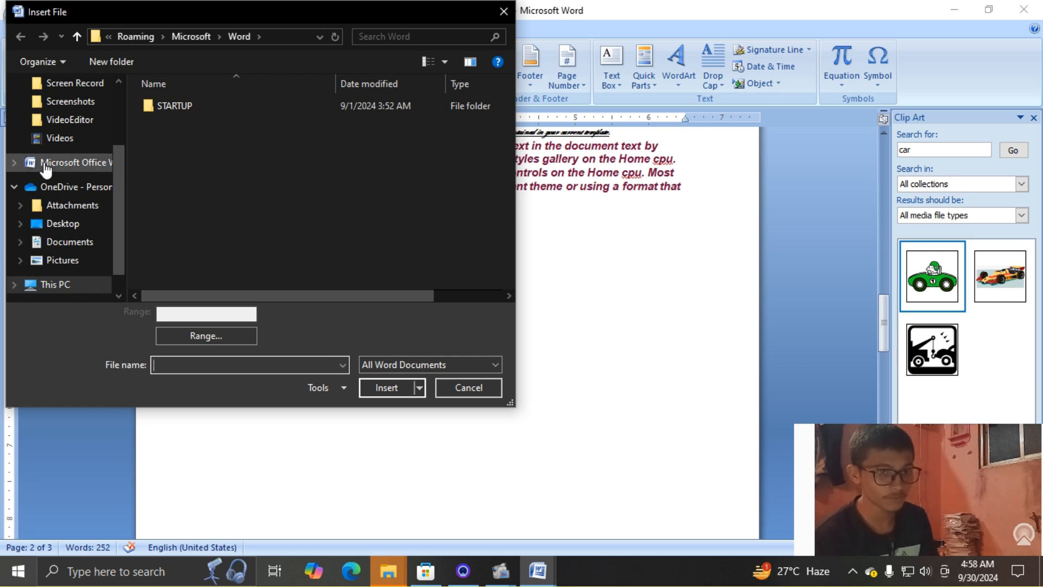
left_click(52, 187)
left_click(60, 206)
left_click(58, 225)
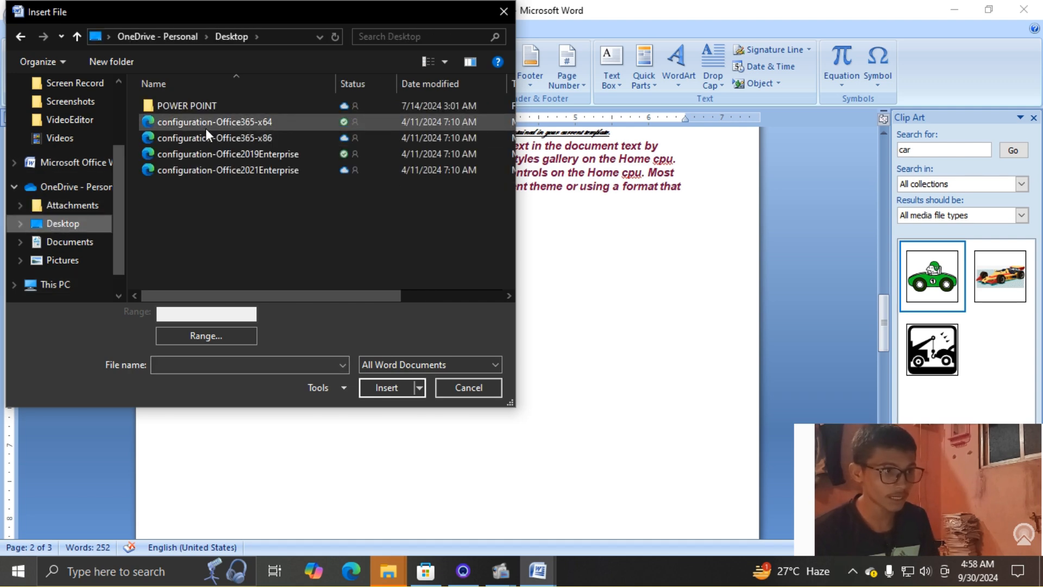